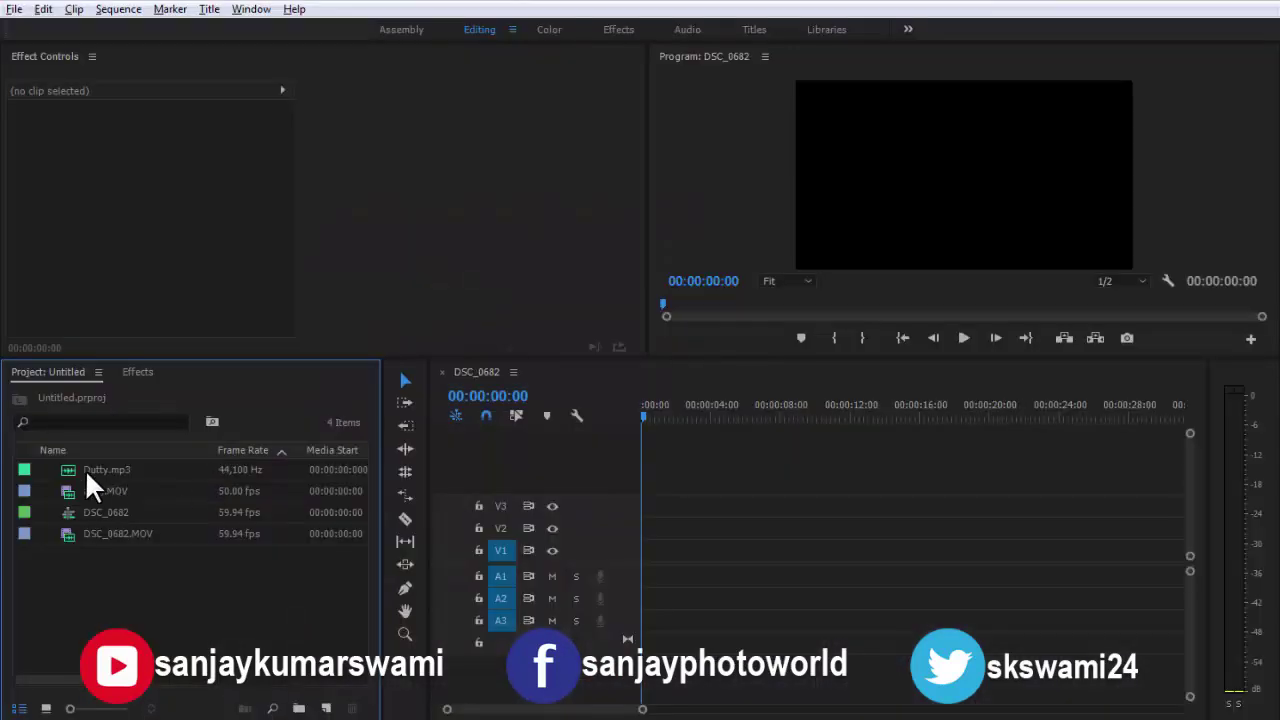
Step: Add DSC_0682.MOV and a (4).MOV together to the sequence timeline
click(85, 479)
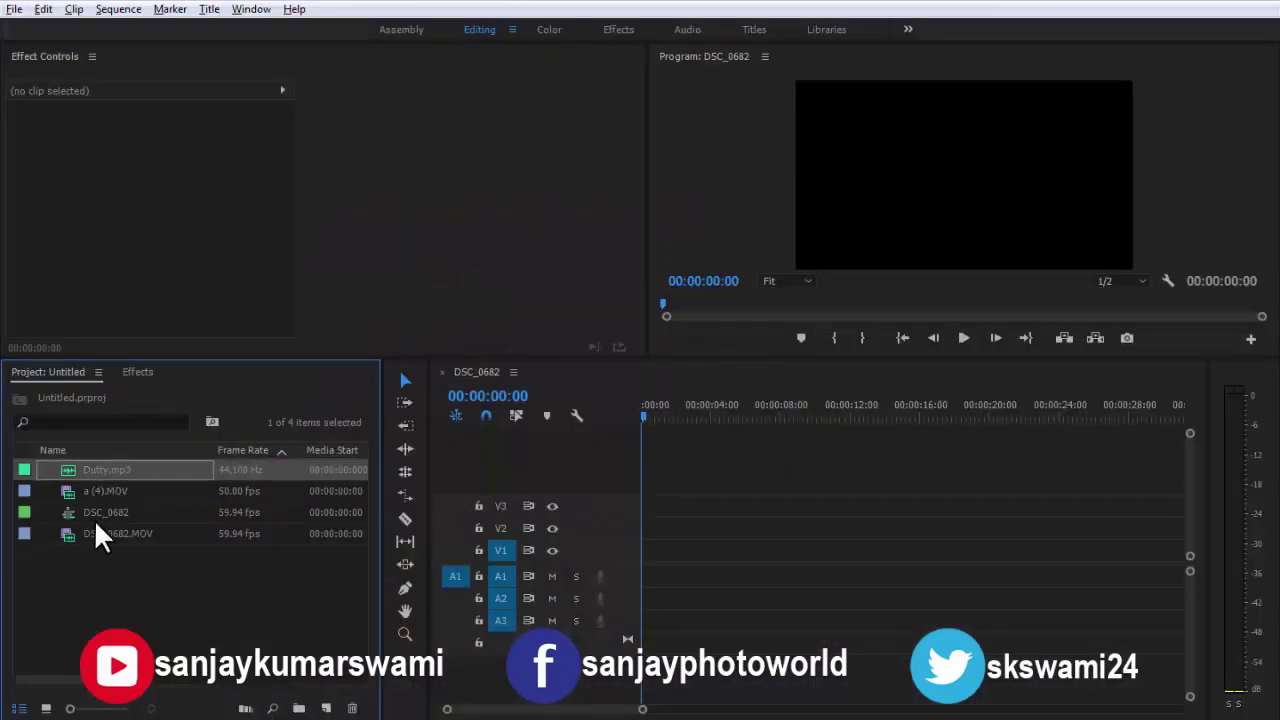
click(78, 491)
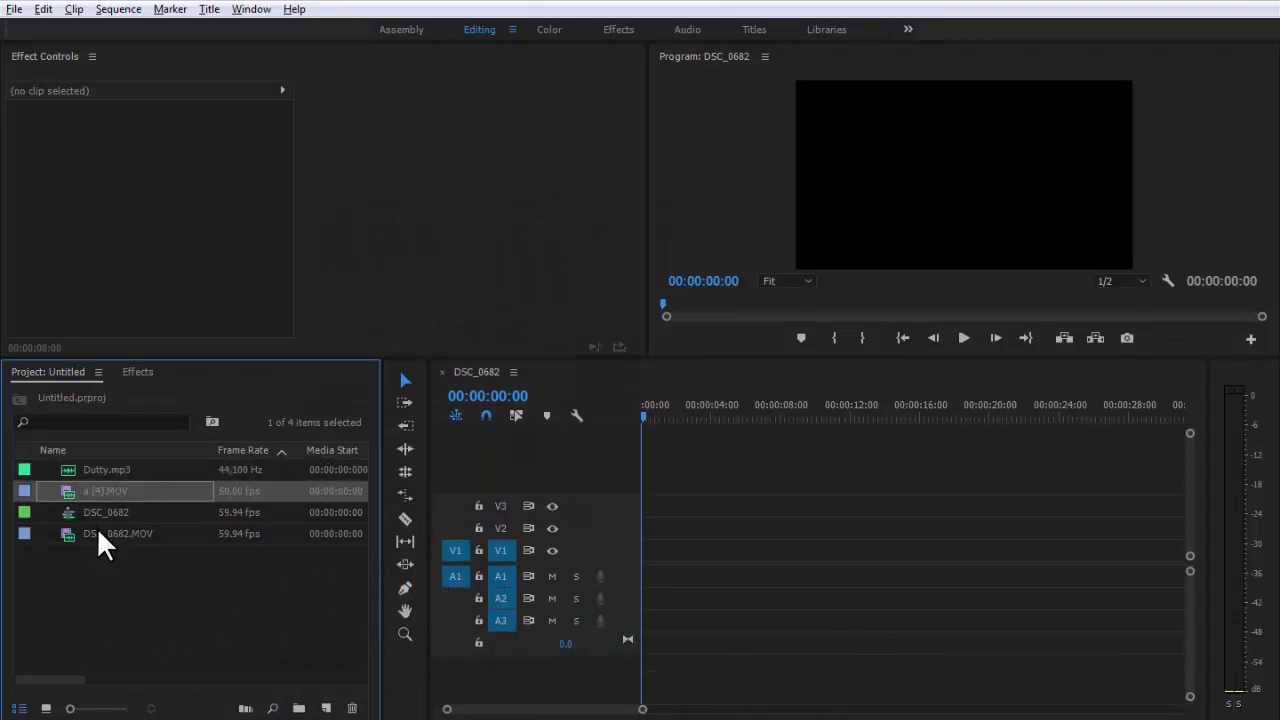
click(97, 527)
ctrl+click(80, 493)
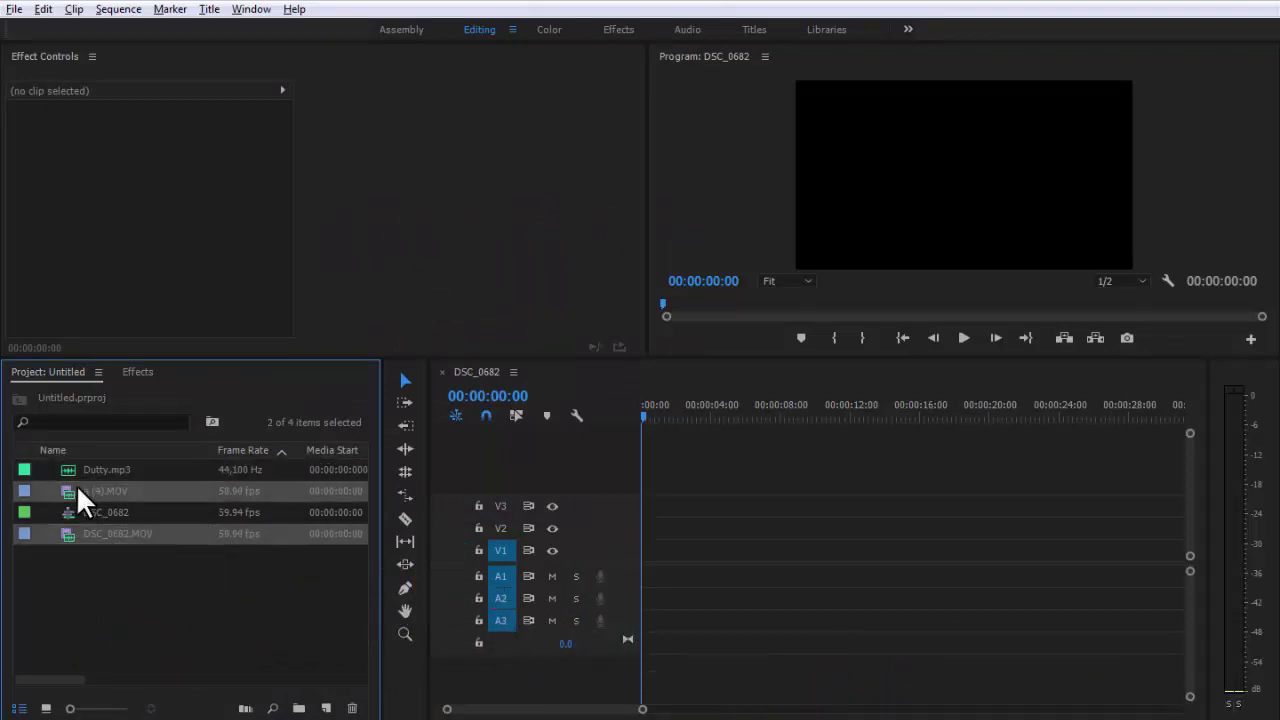
drag(62, 498, 672, 578)
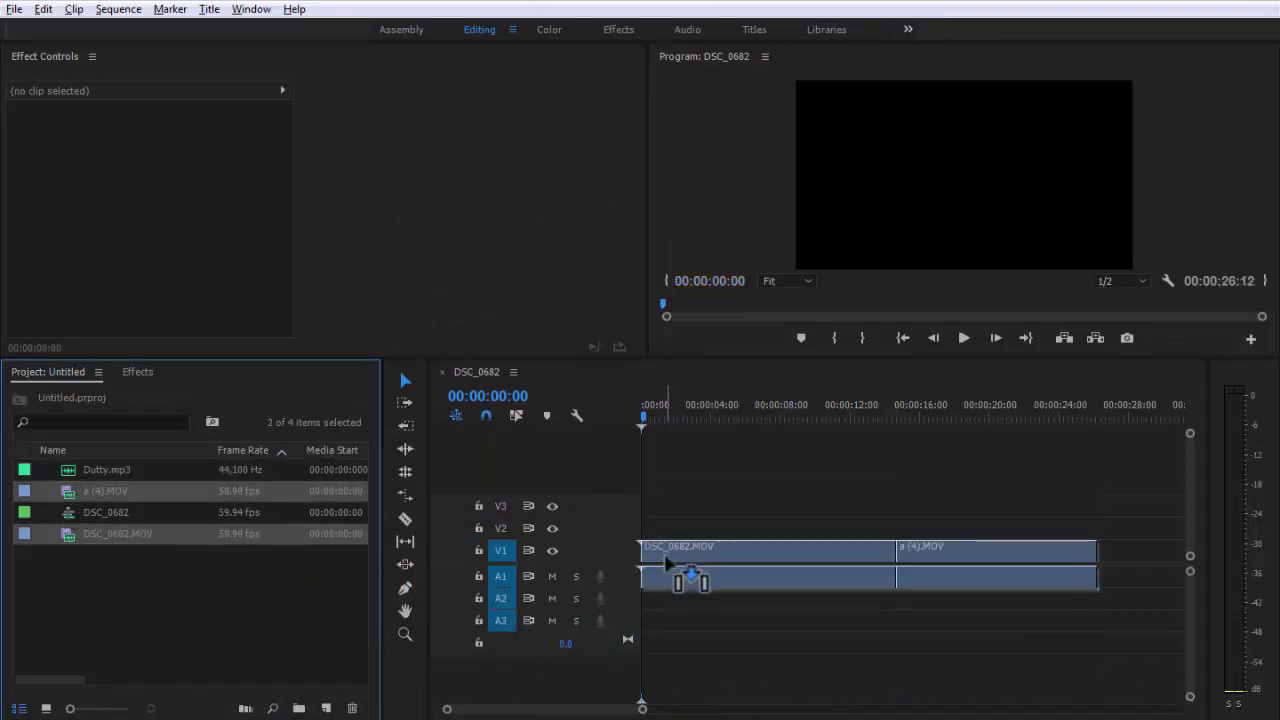
Step: Delete the A1 audio of both clips so they are video-only
click(799, 416)
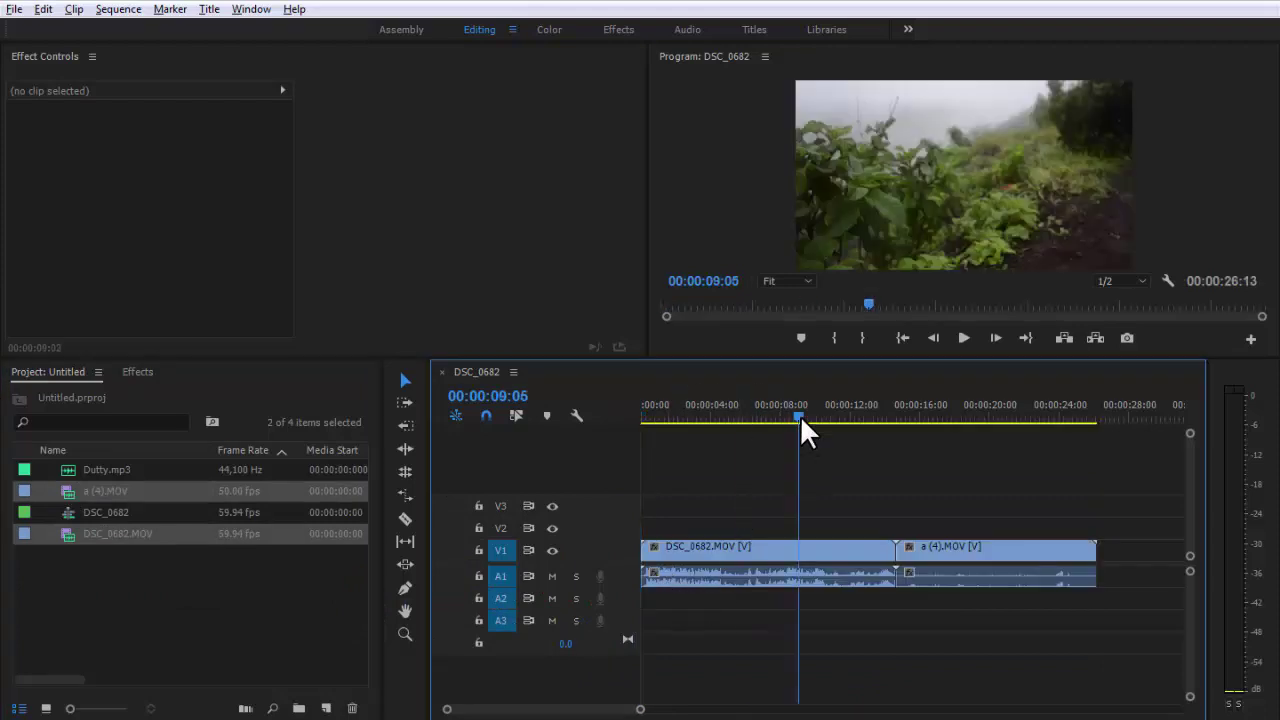
drag(930, 640, 846, 575)
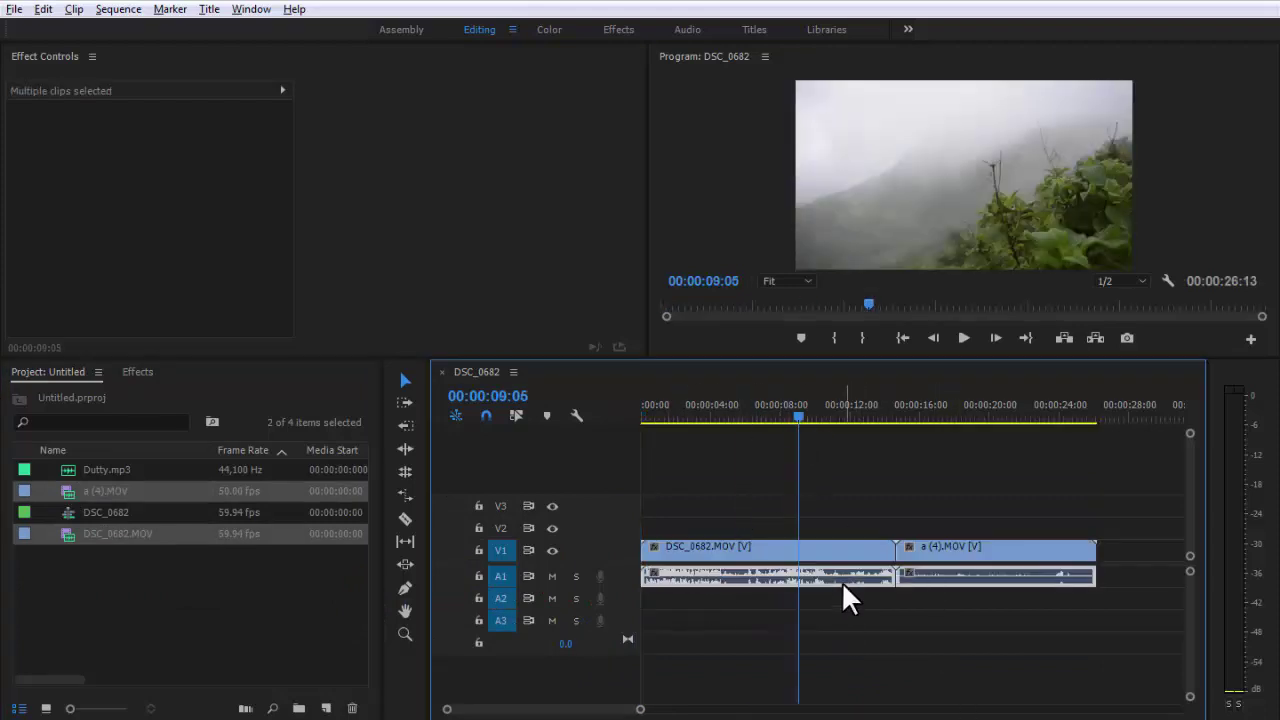
key(Delete)
Step: Expand Video Effects > Blur & Sharpen in the Effects panel
click(137, 372)
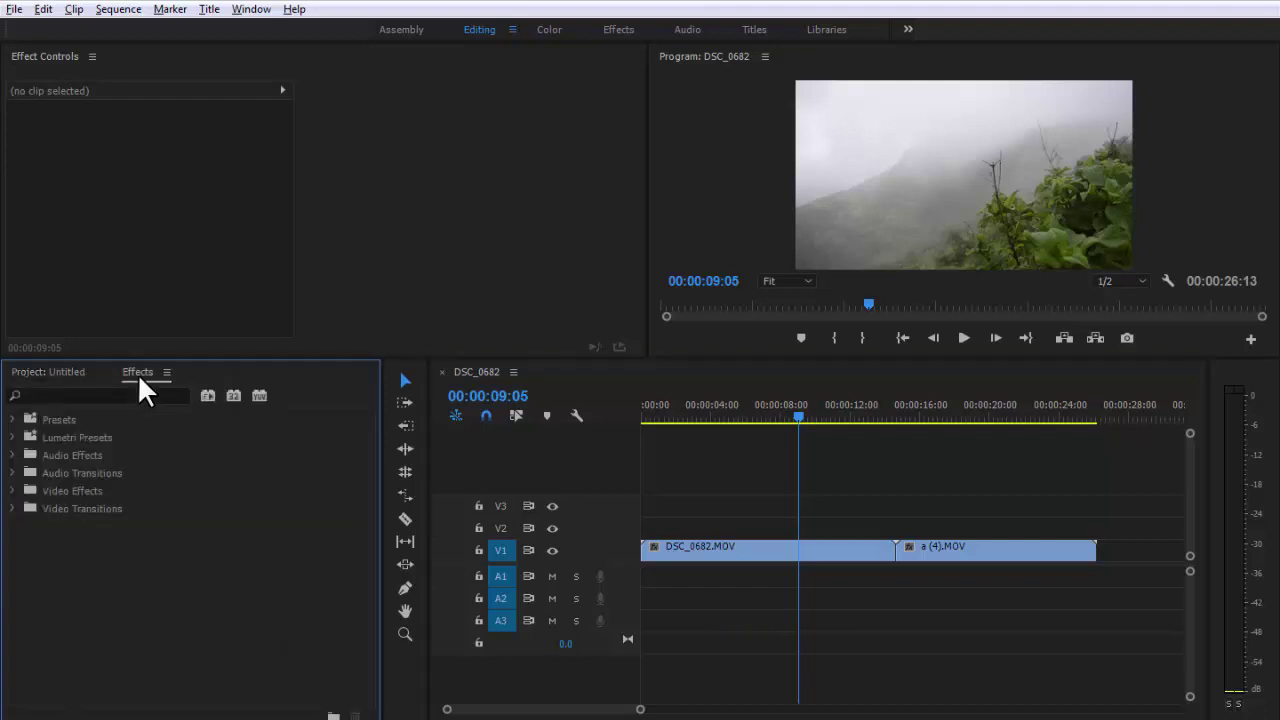
click(14, 491)
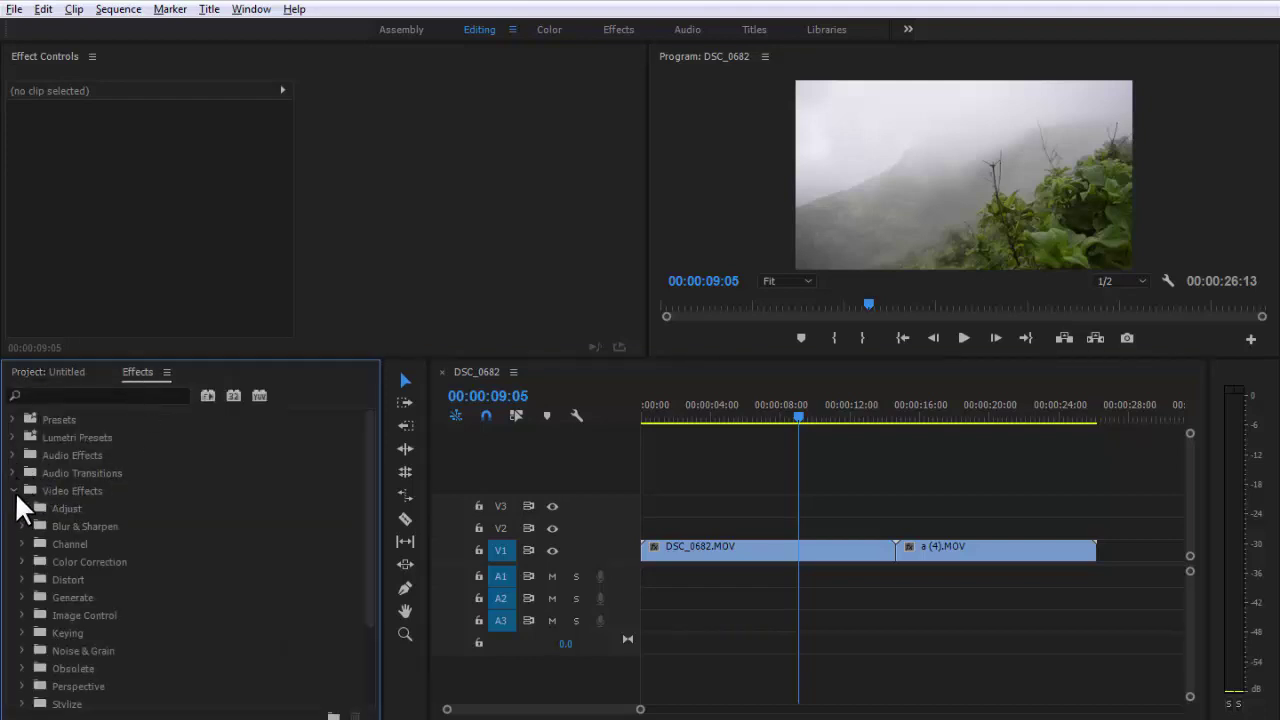
click(21, 524)
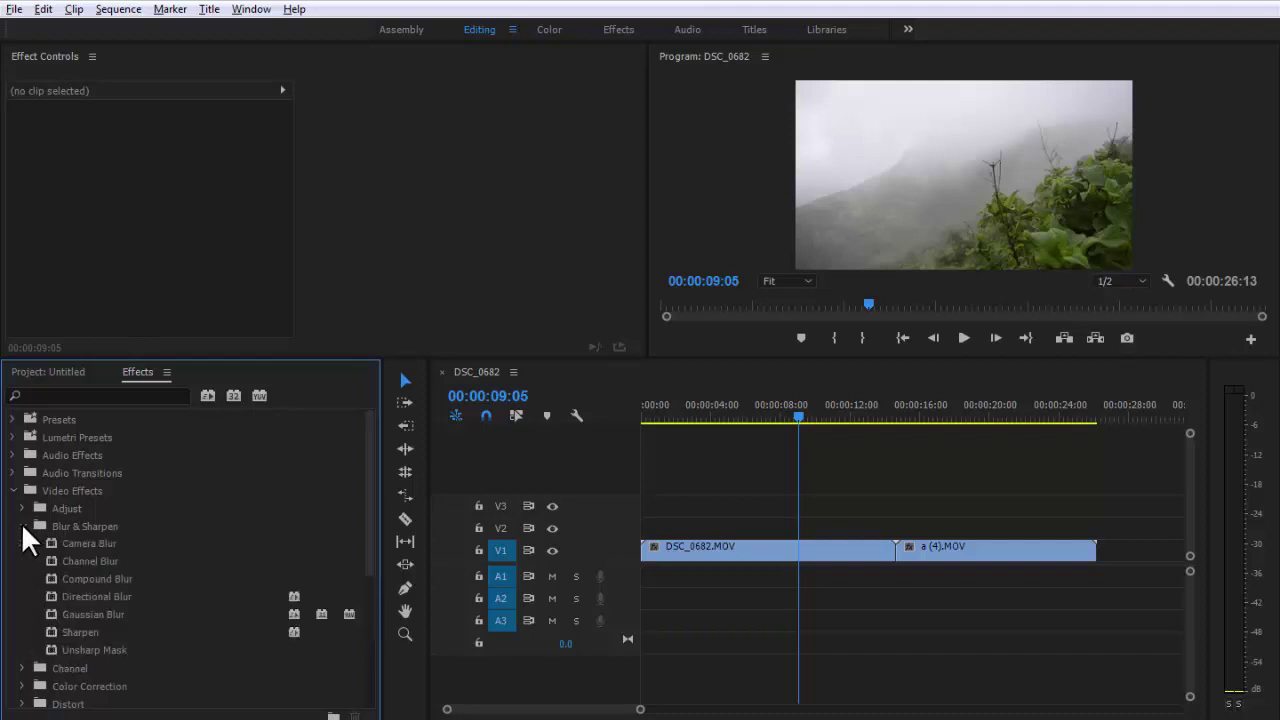
Step: Compare Camera, Compound, Directional, Gaussian, Channel Blur, Sharpen and Unsharp Mask, ending on Camera Blur
click(98, 544)
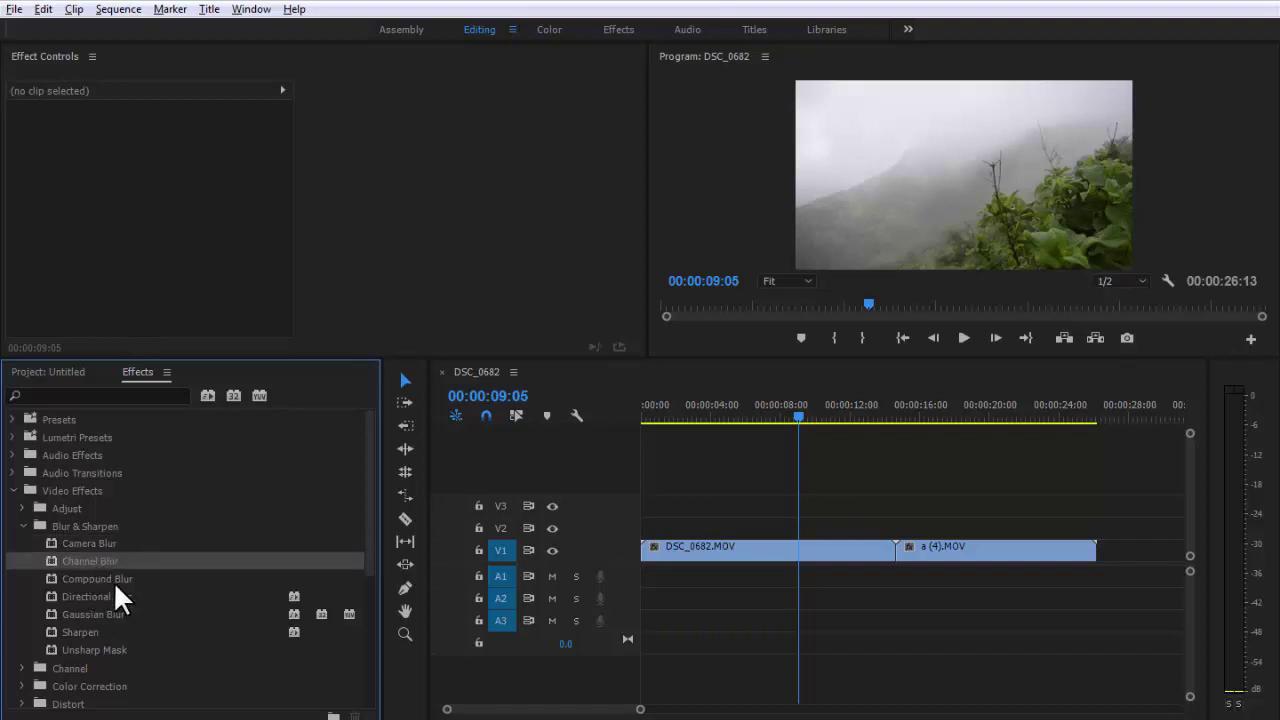
click(113, 581)
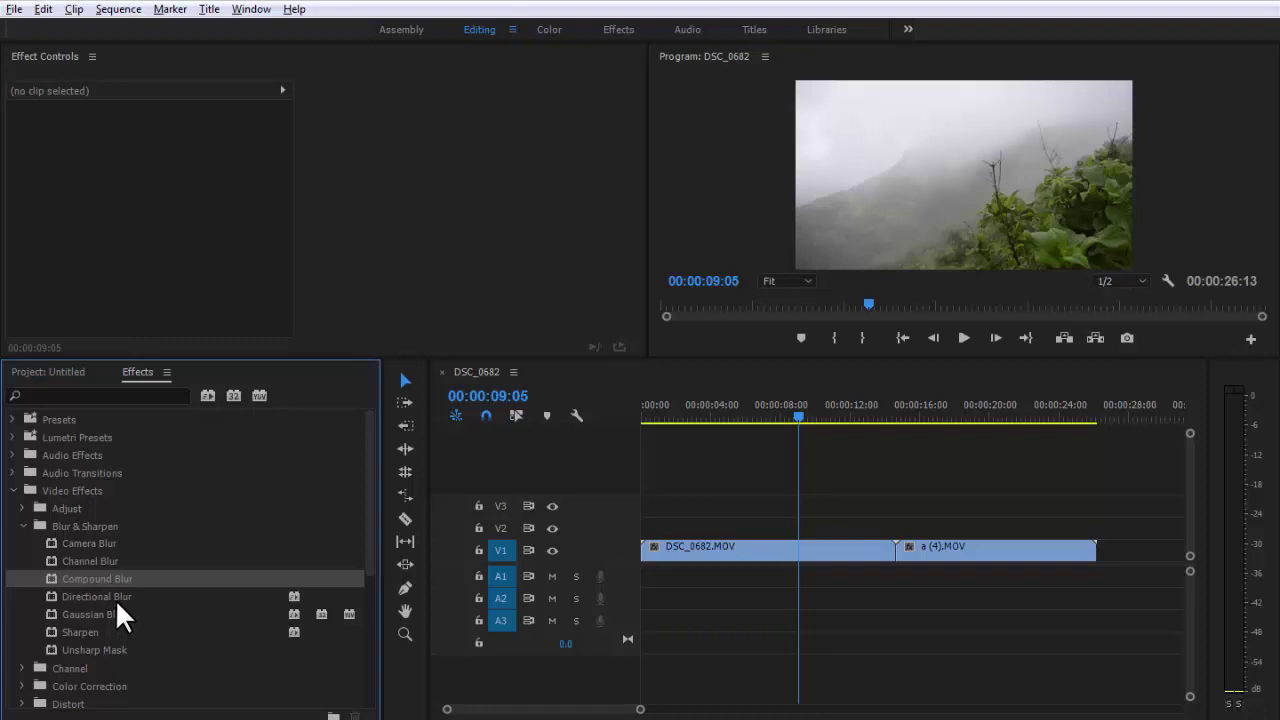
click(116, 597)
click(115, 614)
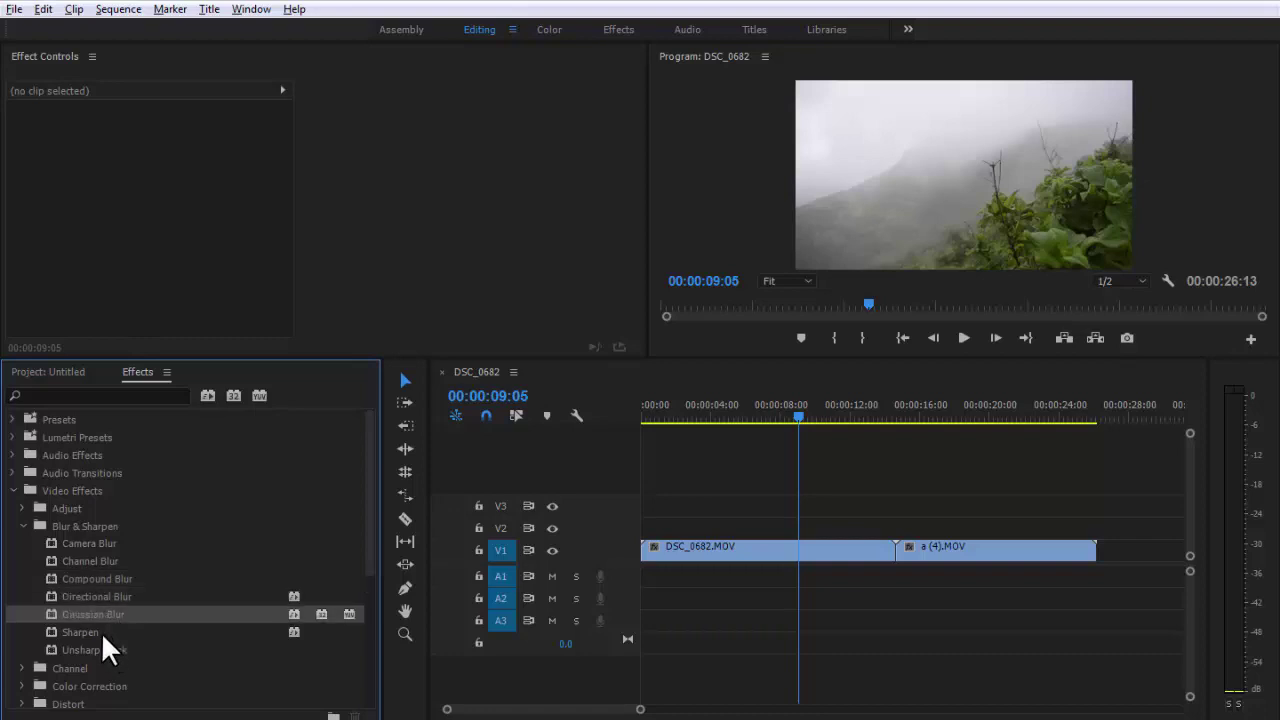
click(101, 632)
click(115, 650)
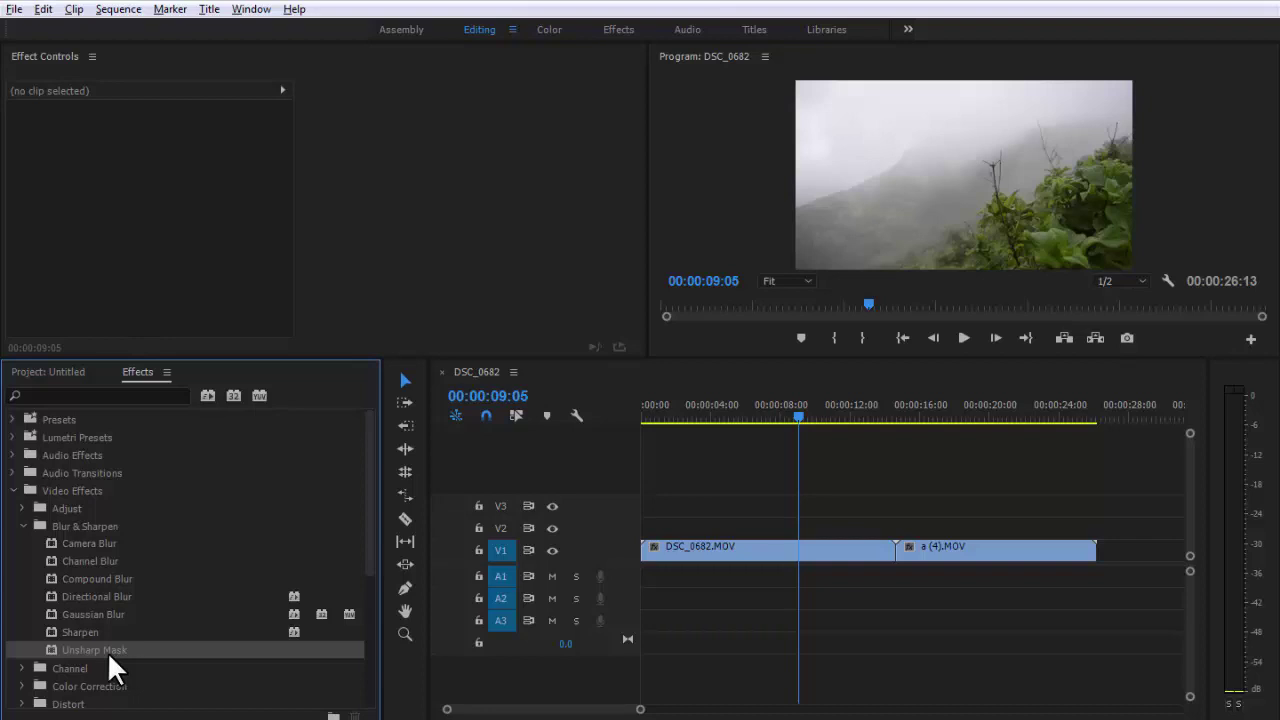
click(99, 552)
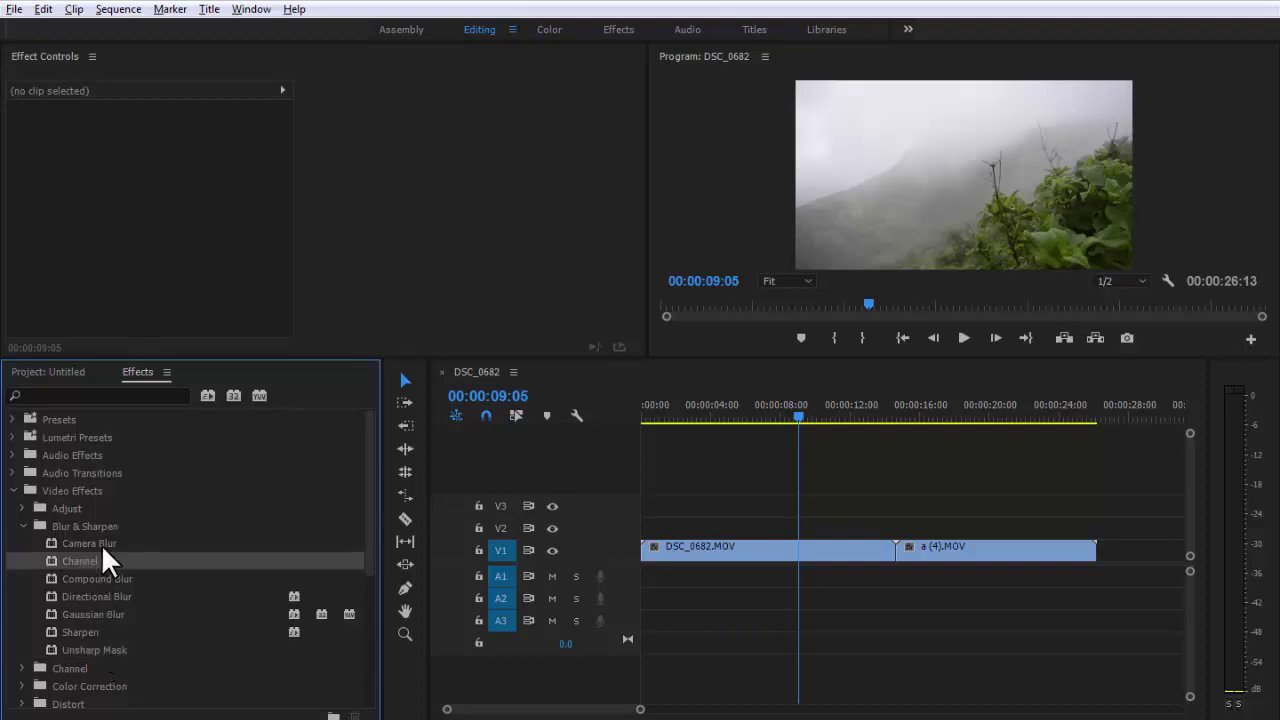
click(101, 540)
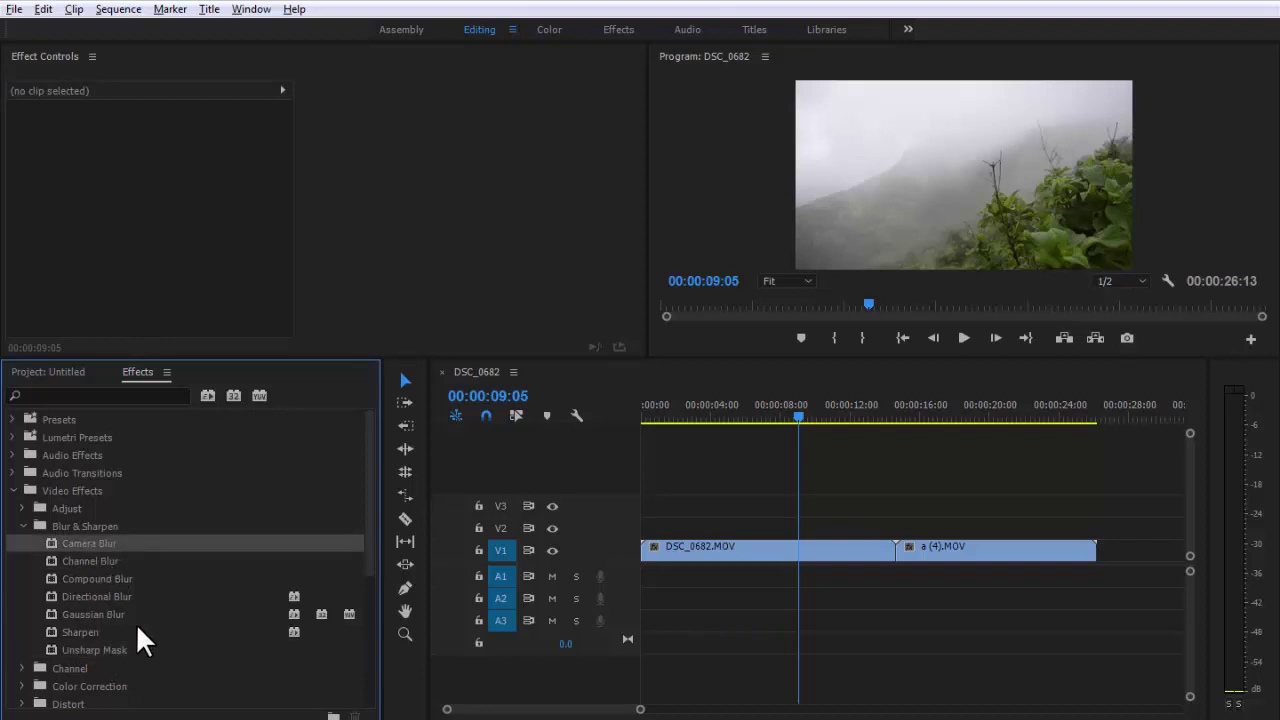
click(97, 643)
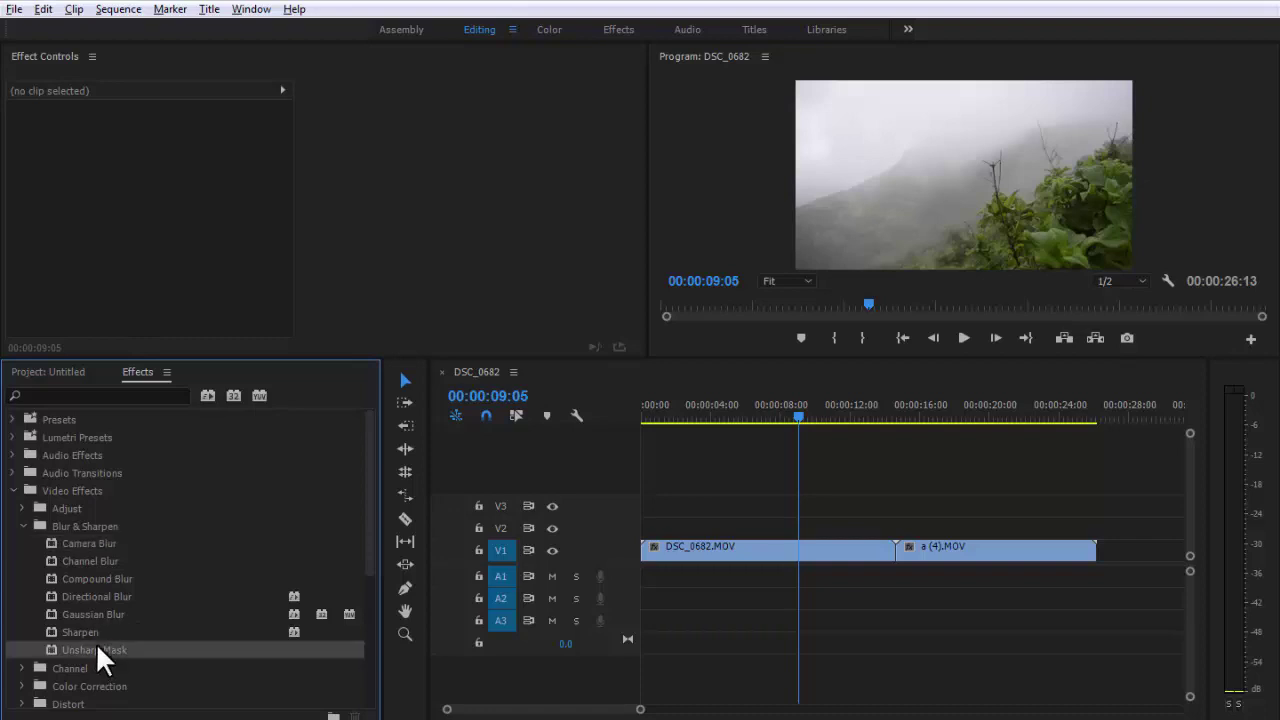
click(90, 632)
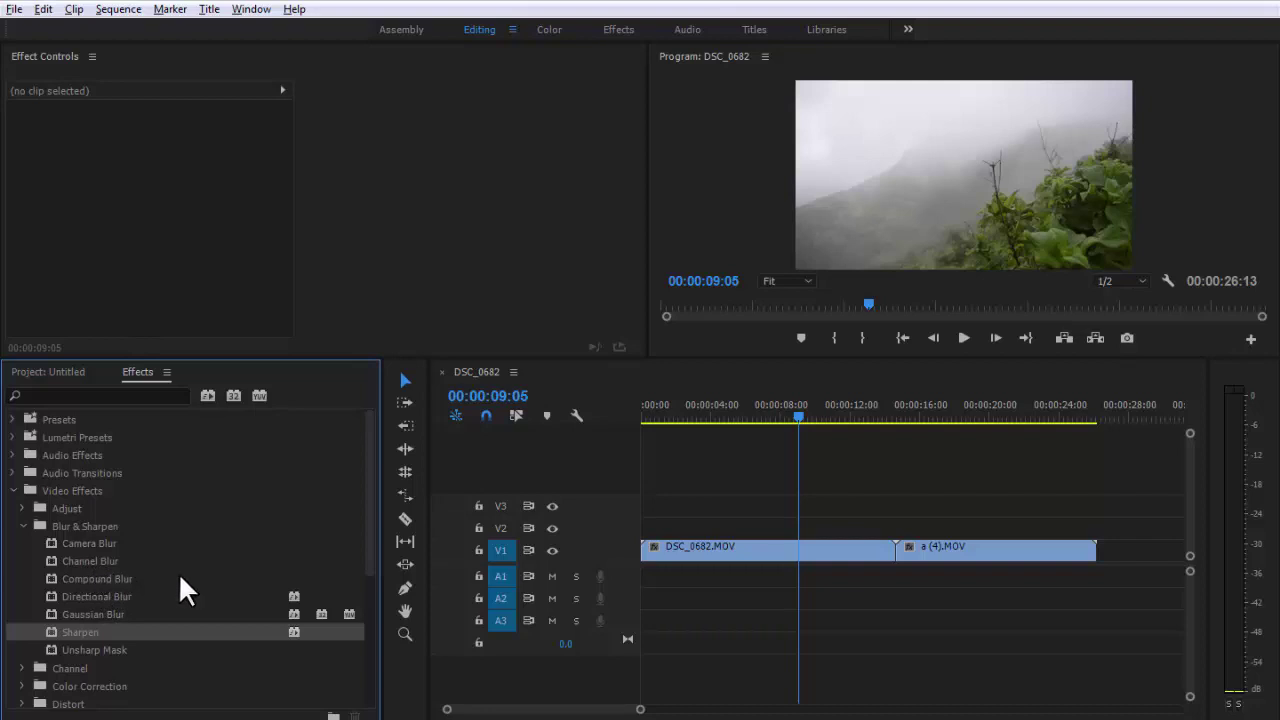
click(97, 546)
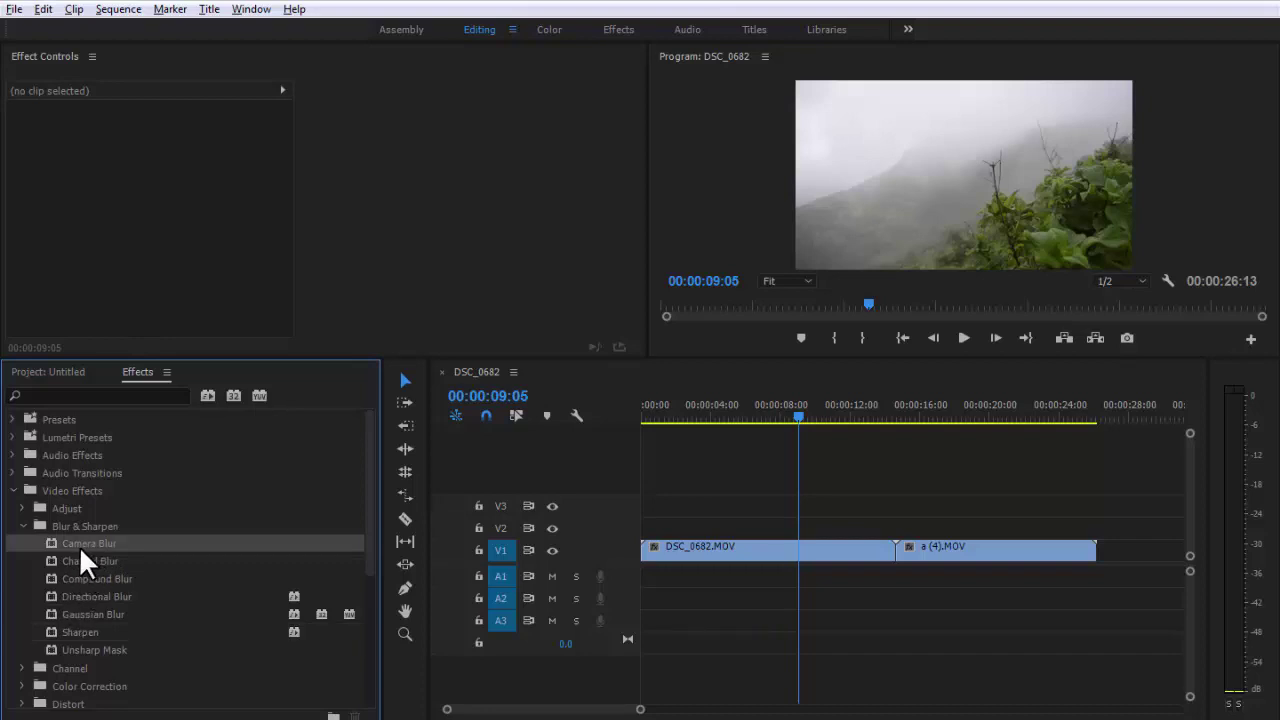
Step: Apply Camera Blur to DSC_0682.MOV and select it in Effect Controls
mouse_move(80, 548)
mouse_down()
mouse_move(711, 569)
mouse_move(705, 560)
mouse_up()
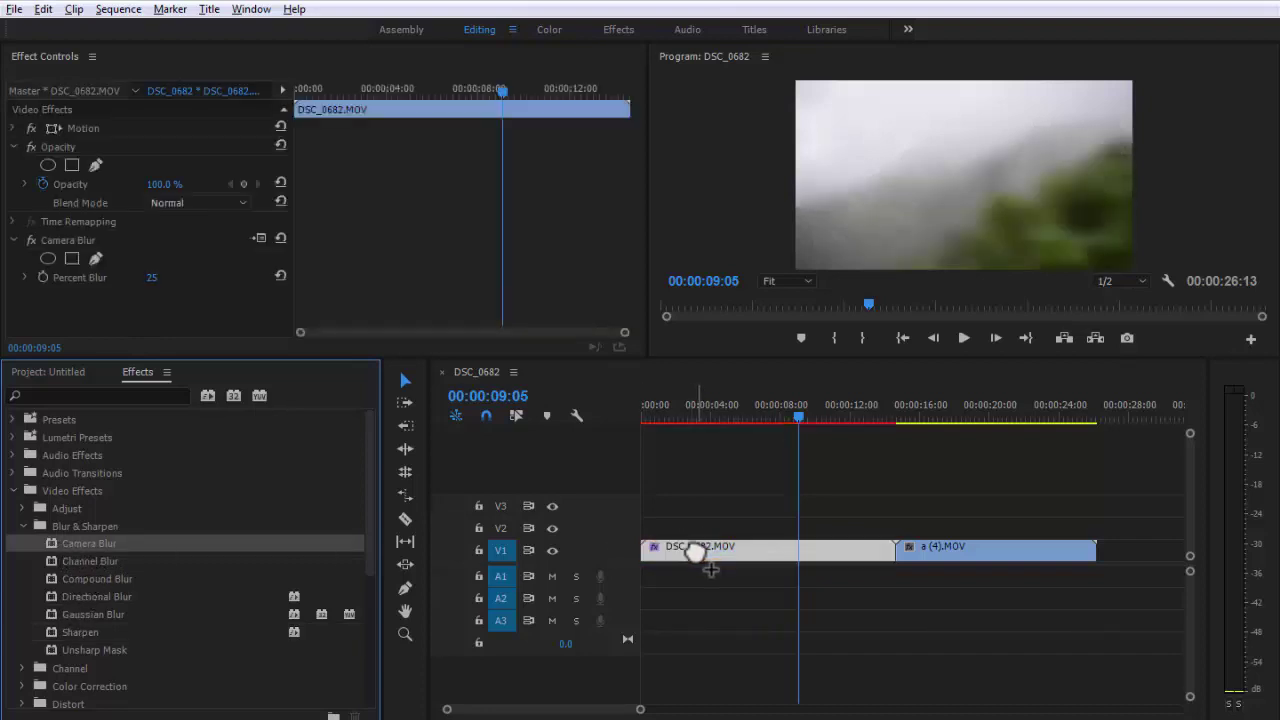
click(58, 223)
click(66, 240)
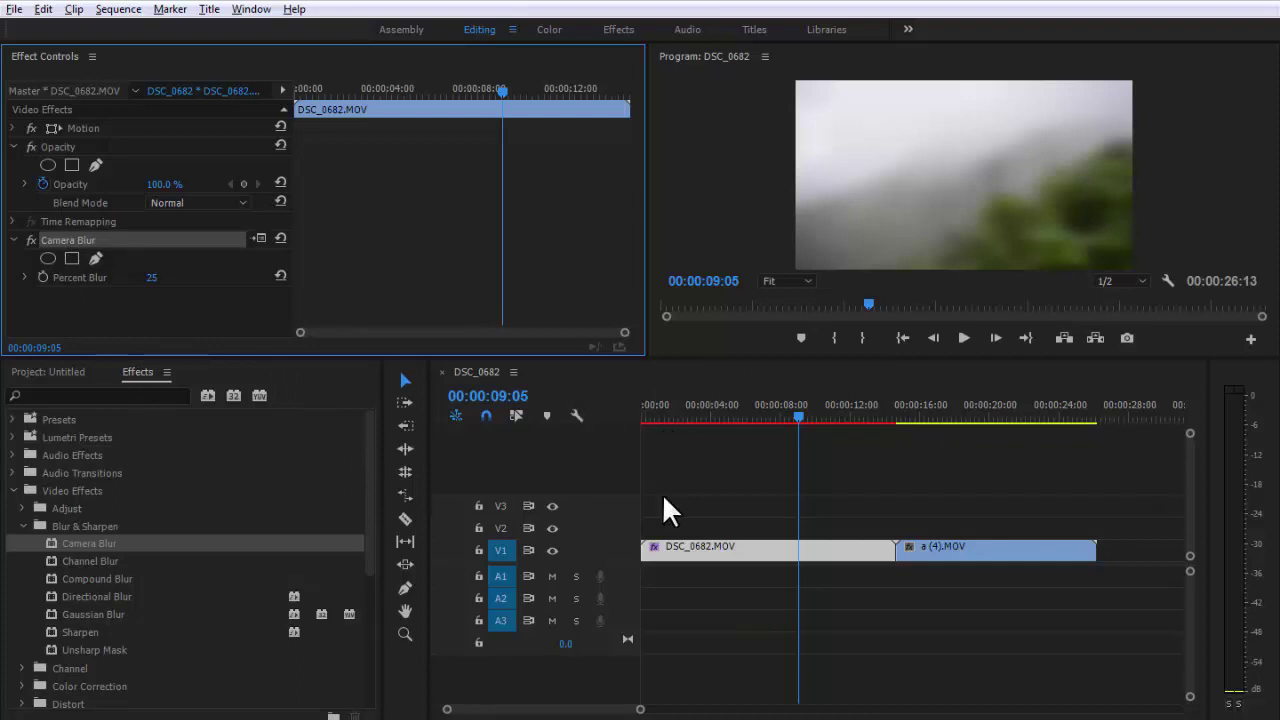
drag(723, 421, 658, 423)
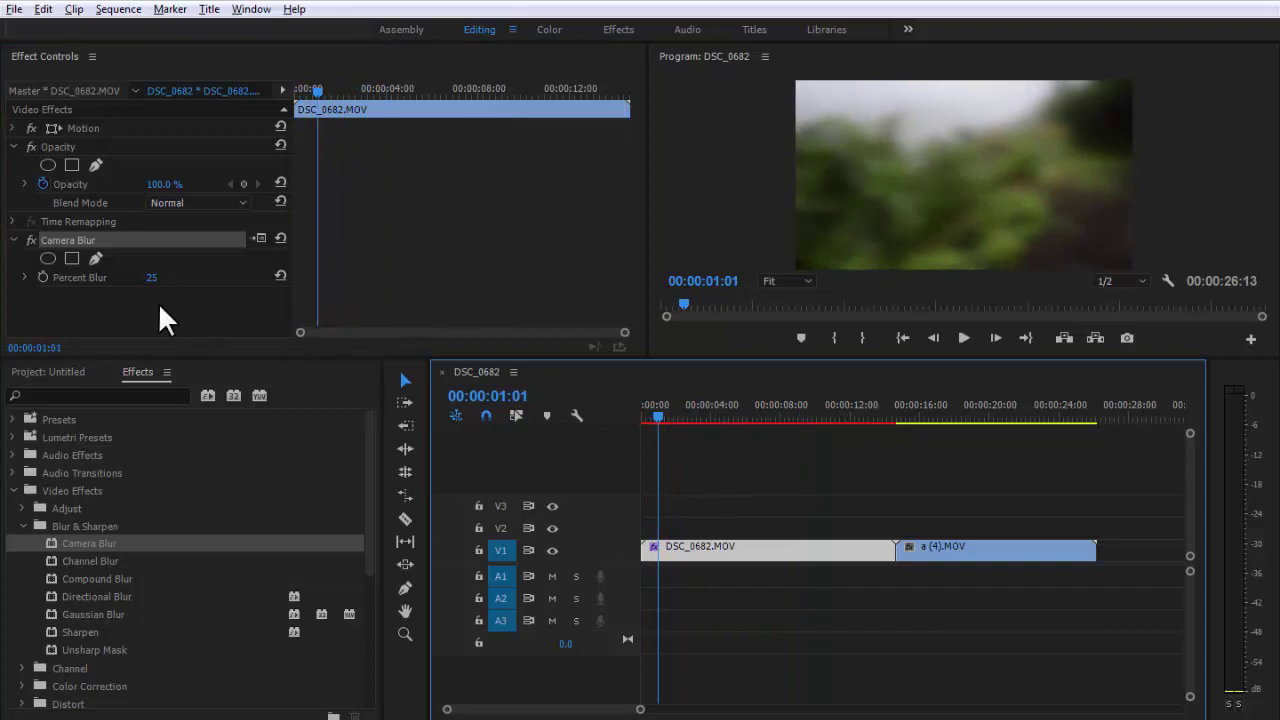
Step: Preview Percent Blur values around 55, then delete Camera Blur from the clip
click(25, 277)
click(104, 311)
mouse_move(105, 317)
mouse_down()
mouse_move(41, 323)
mouse_move(299, 333)
mouse_move(88, 340)
mouse_move(164, 350)
mouse_up()
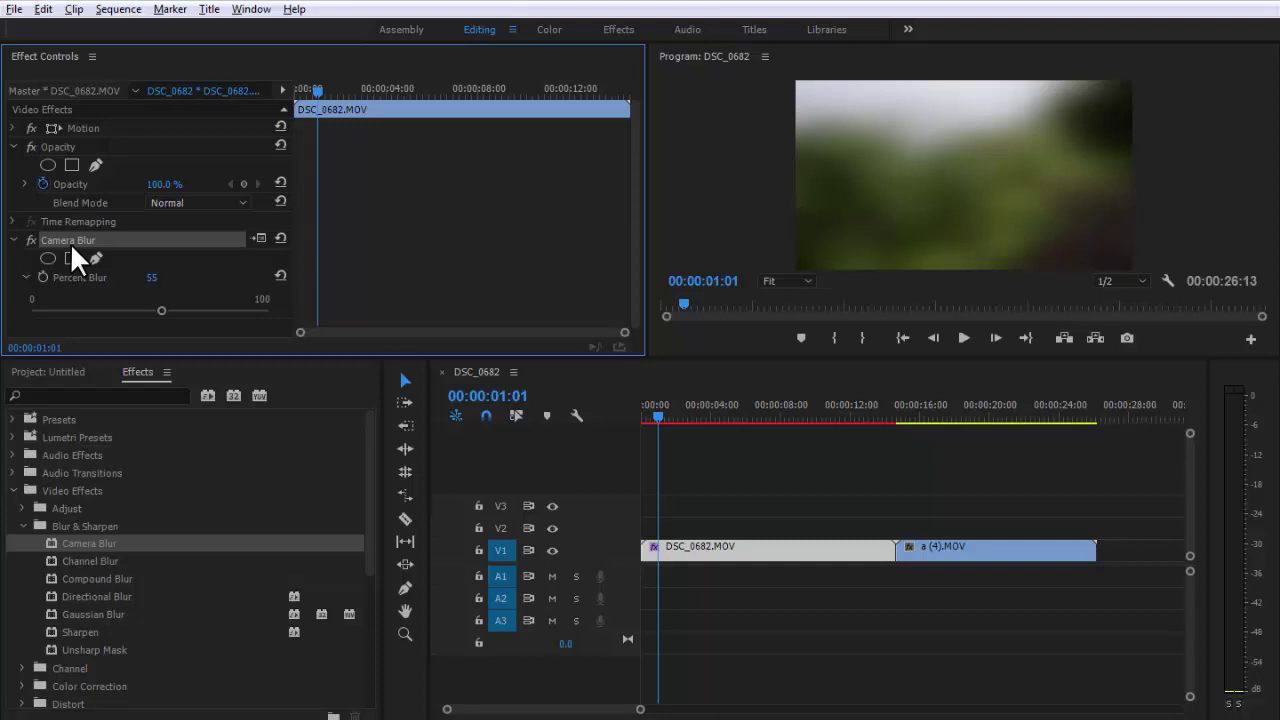
key(Delete)
Step: Apply Channel Blur to DSC_0682.MOV, vary then undo Blue Blurriness, and delete the effect
drag(86, 563, 727, 552)
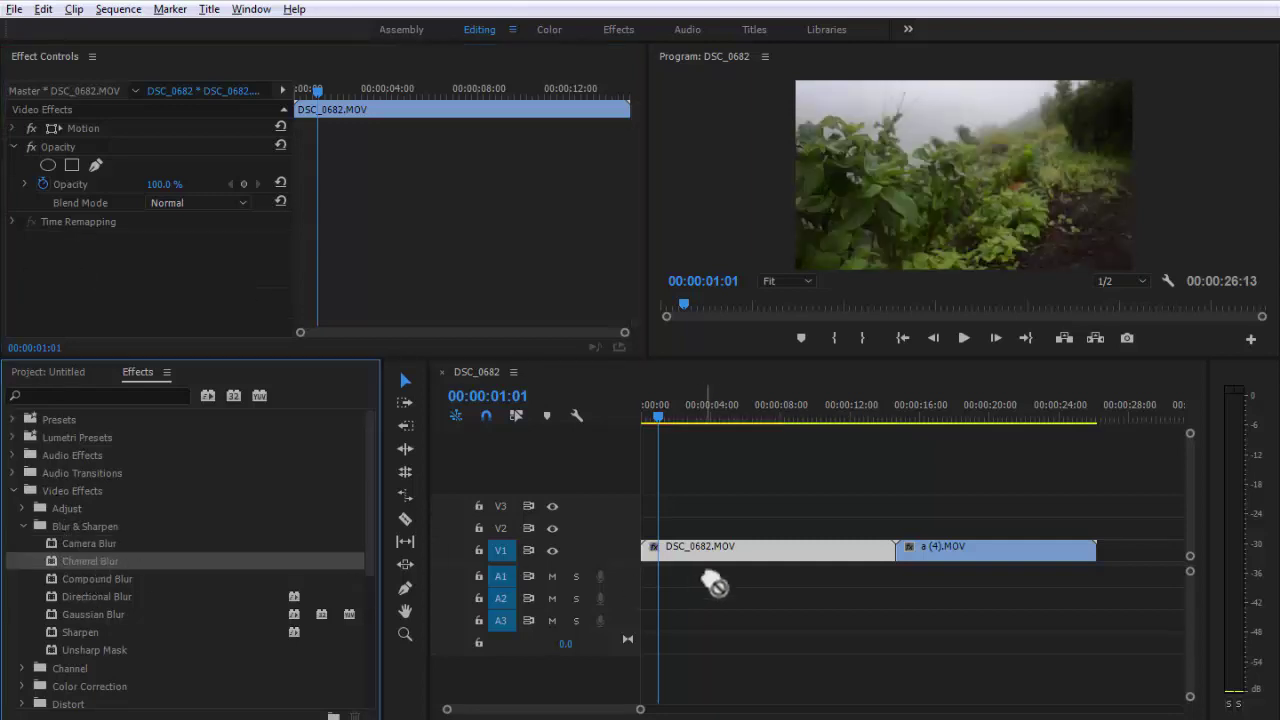
scroll(115, 272, down, 1)
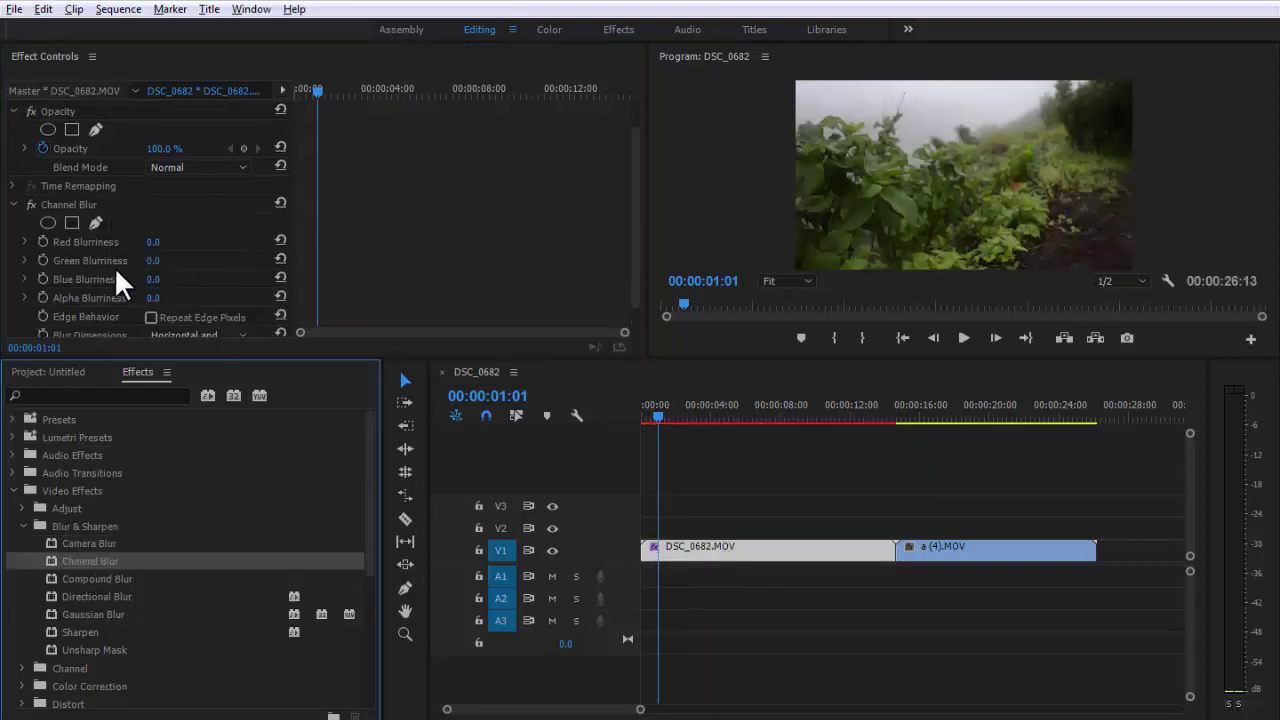
scroll(126, 251, down, 1)
mouse_move(155, 214)
mouse_down()
mouse_move(324, 214)
mouse_move(148, 214)
mouse_move(197, 307)
mouse_up()
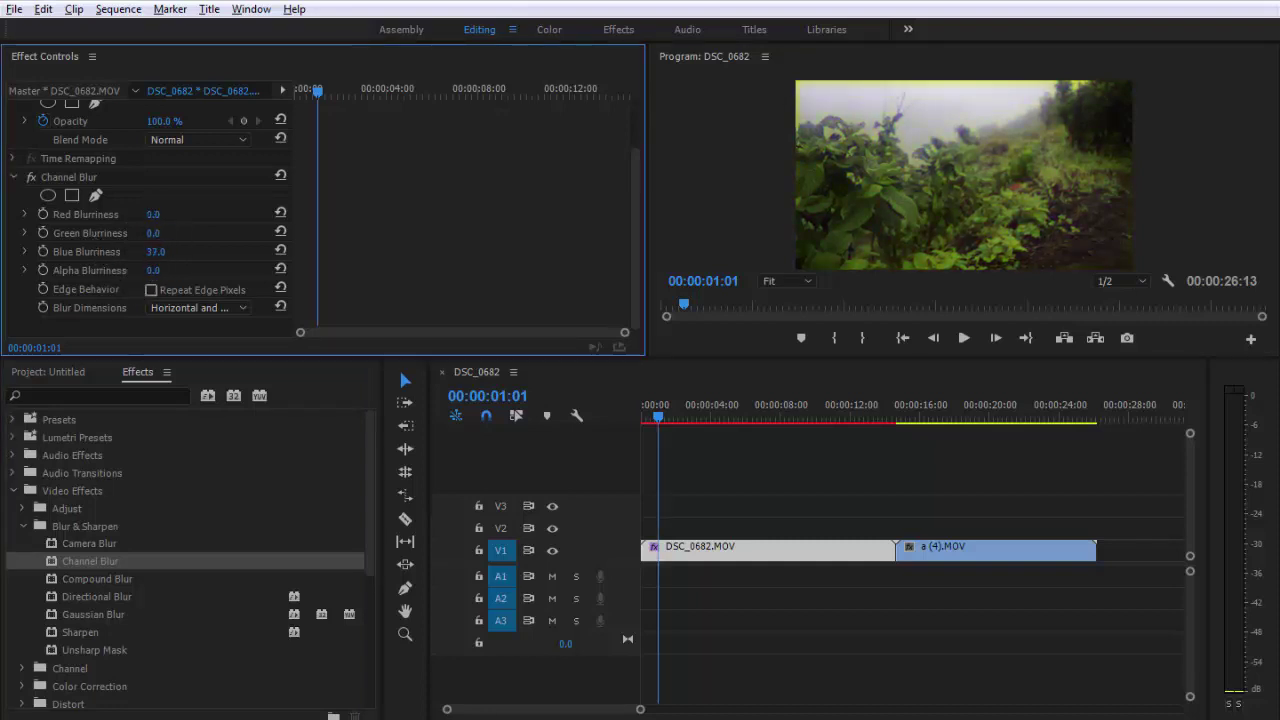
key(ctrl+z)
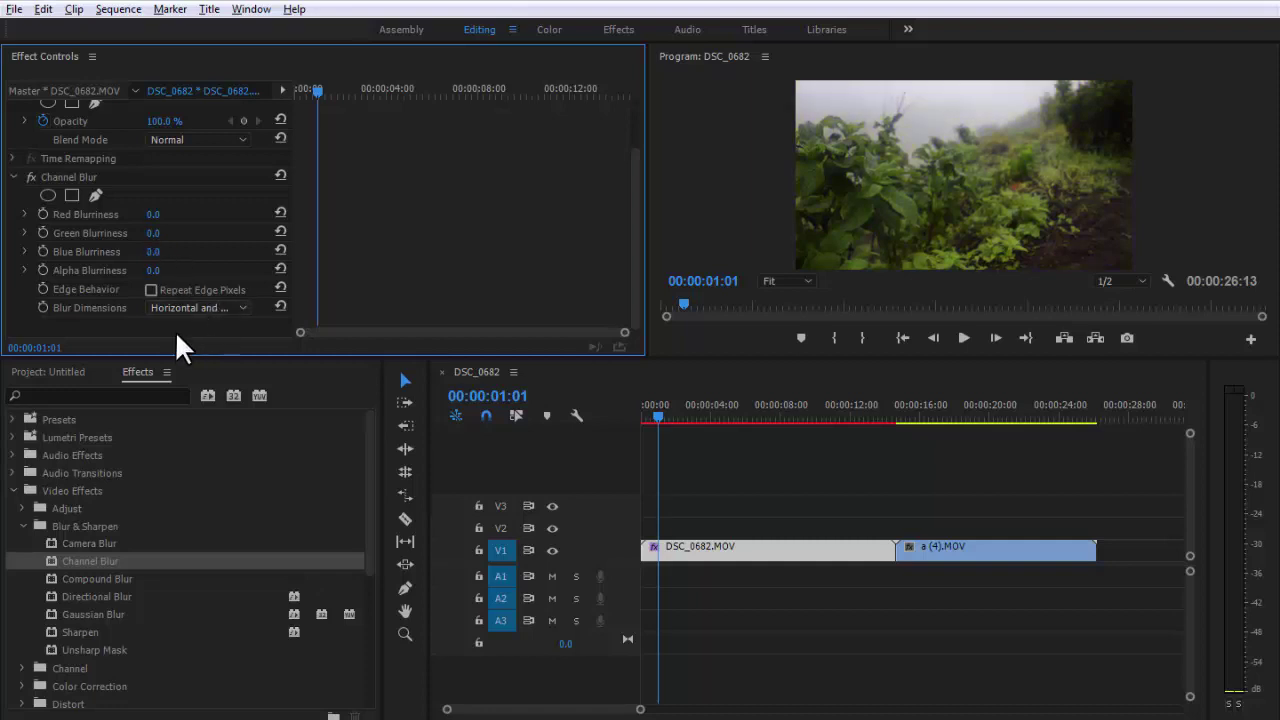
click(62, 178)
key(Delete)
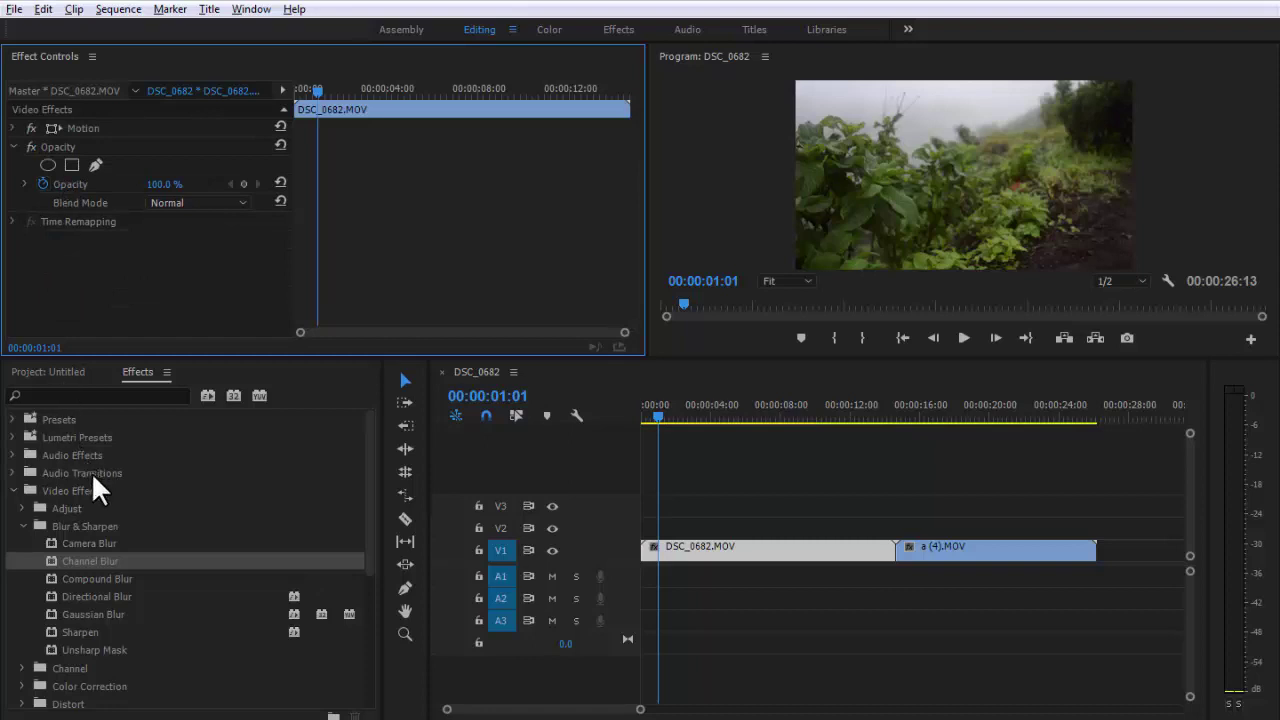
Step: Apply Compound Blur to DSC_0682, lift it to V2, and move a (4).MOV to V1's start
mouse_move(100, 579)
mouse_down()
mouse_move(830, 532)
mouse_move(789, 553)
mouse_up()
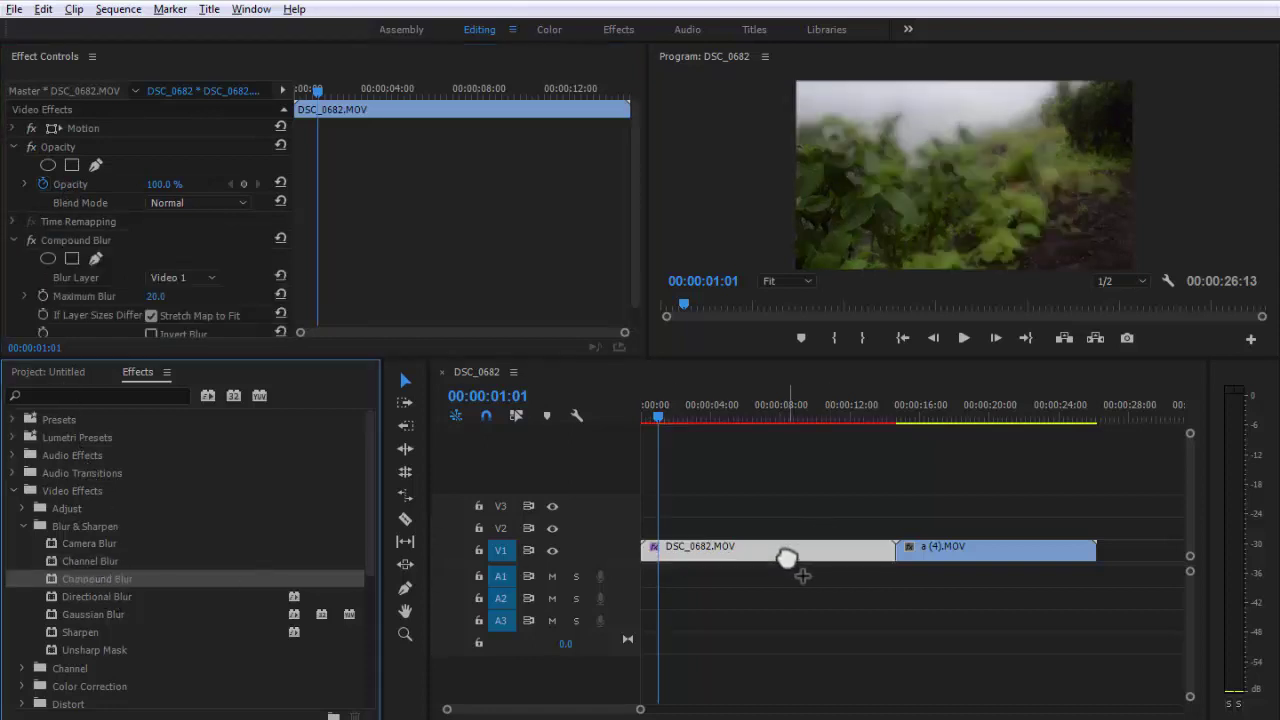
scroll(160, 230, down, 1)
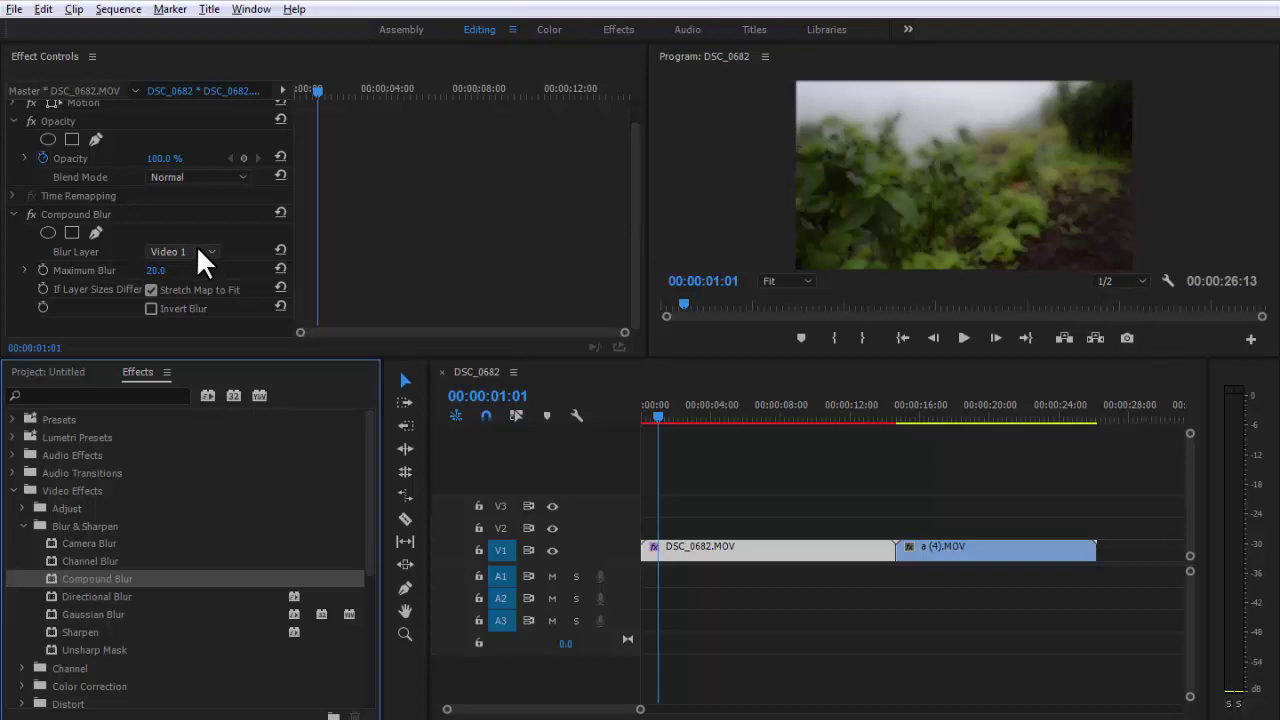
click(706, 471)
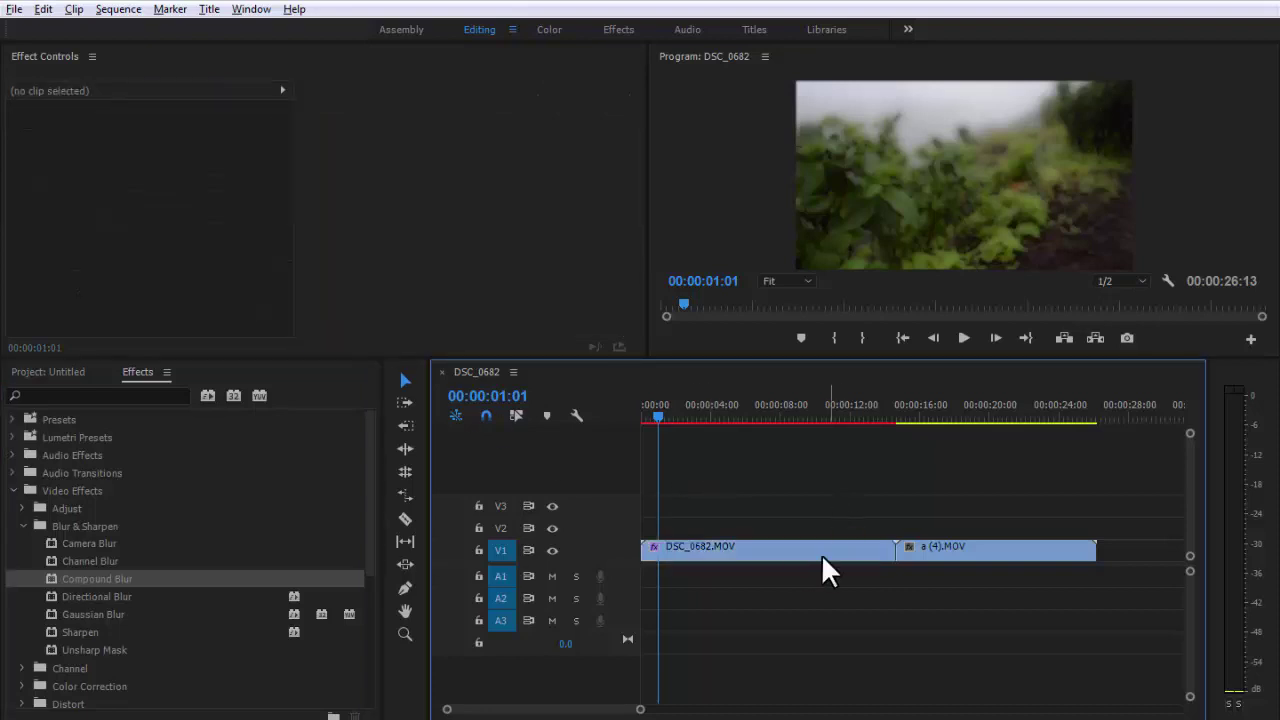
click(789, 556)
mouse_move(971, 557)
mouse_down()
mouse_move(889, 524)
mouse_move(1023, 580)
mouse_up()
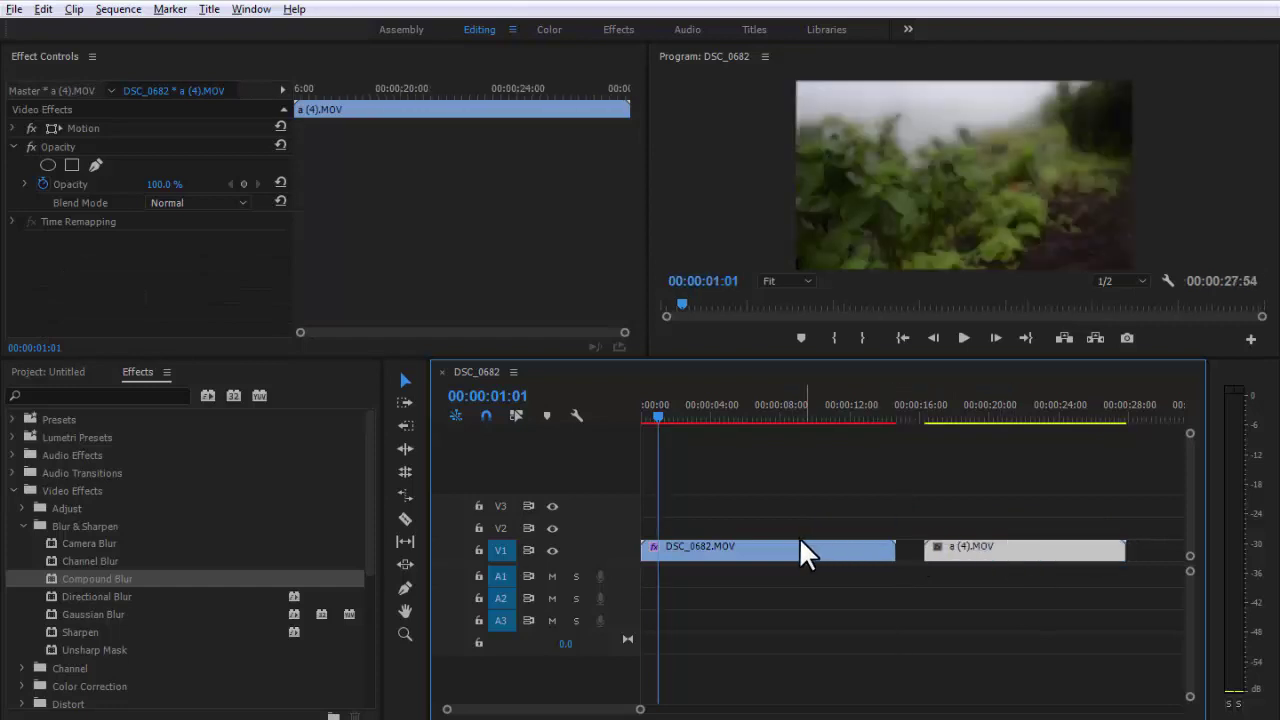
click(773, 545)
drag(773, 545, 773, 524)
mouse_move(996, 557)
mouse_down()
mouse_move(713, 565)
mouse_move(700, 545)
mouse_up()
Step: Set DSC_0682's Compound Blur Blur Layer to Video 1
click(766, 523)
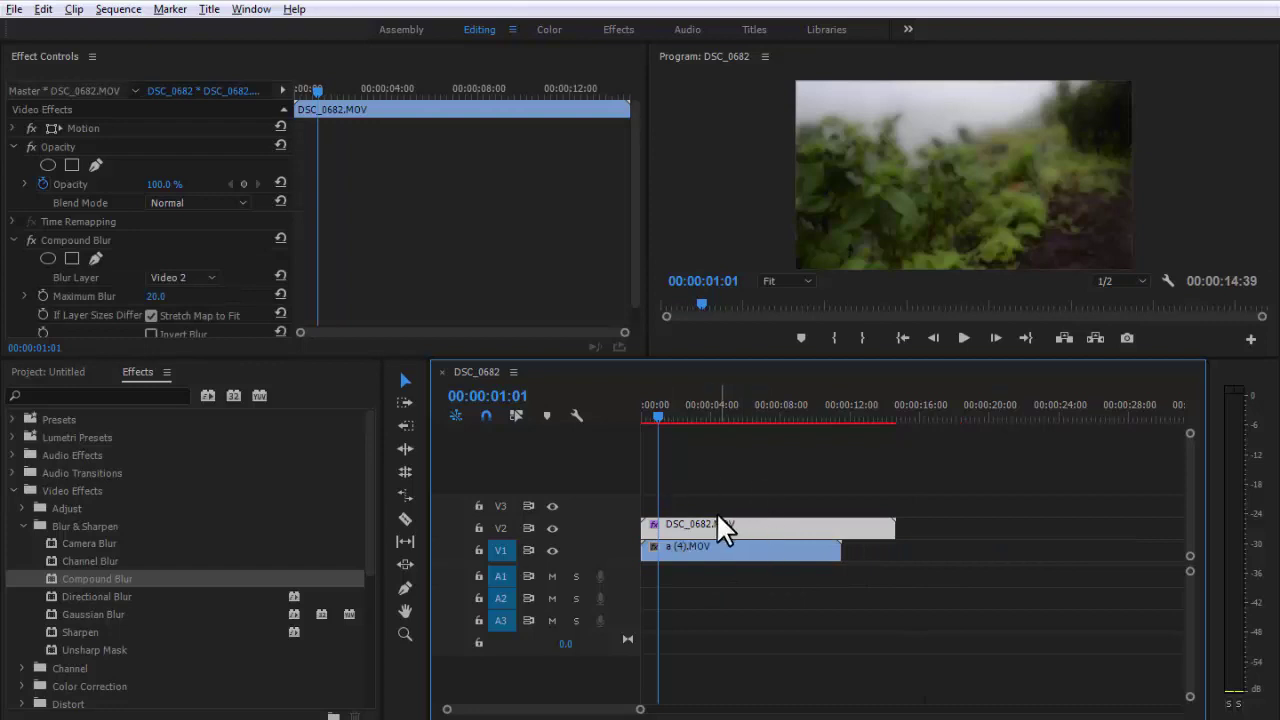
click(180, 277)
click(172, 291)
click(204, 282)
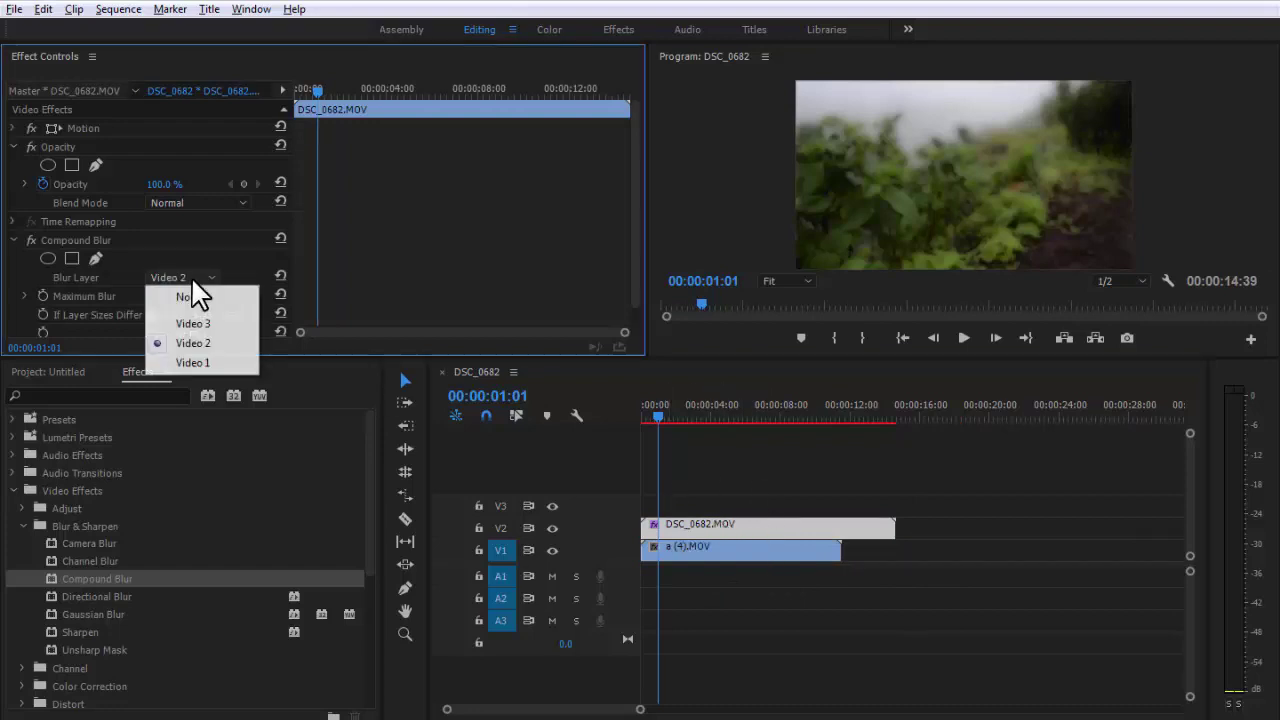
click(203, 364)
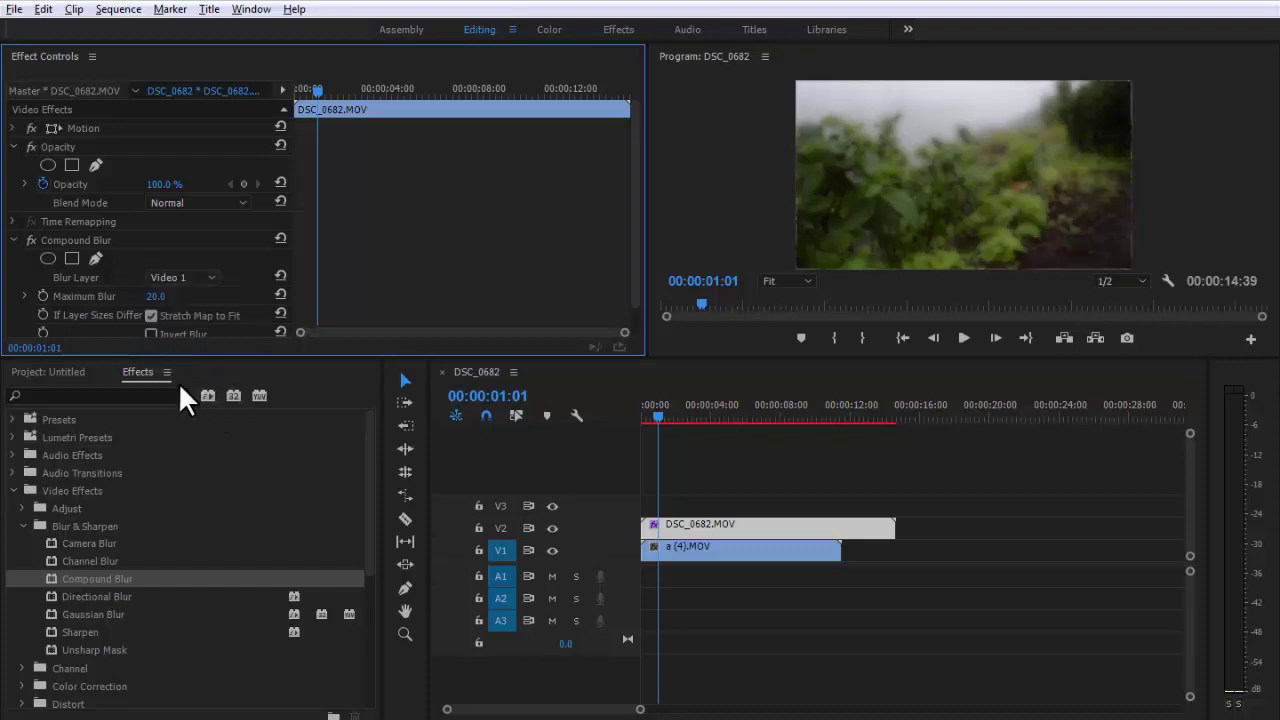
scroll(138, 278, down, 1)
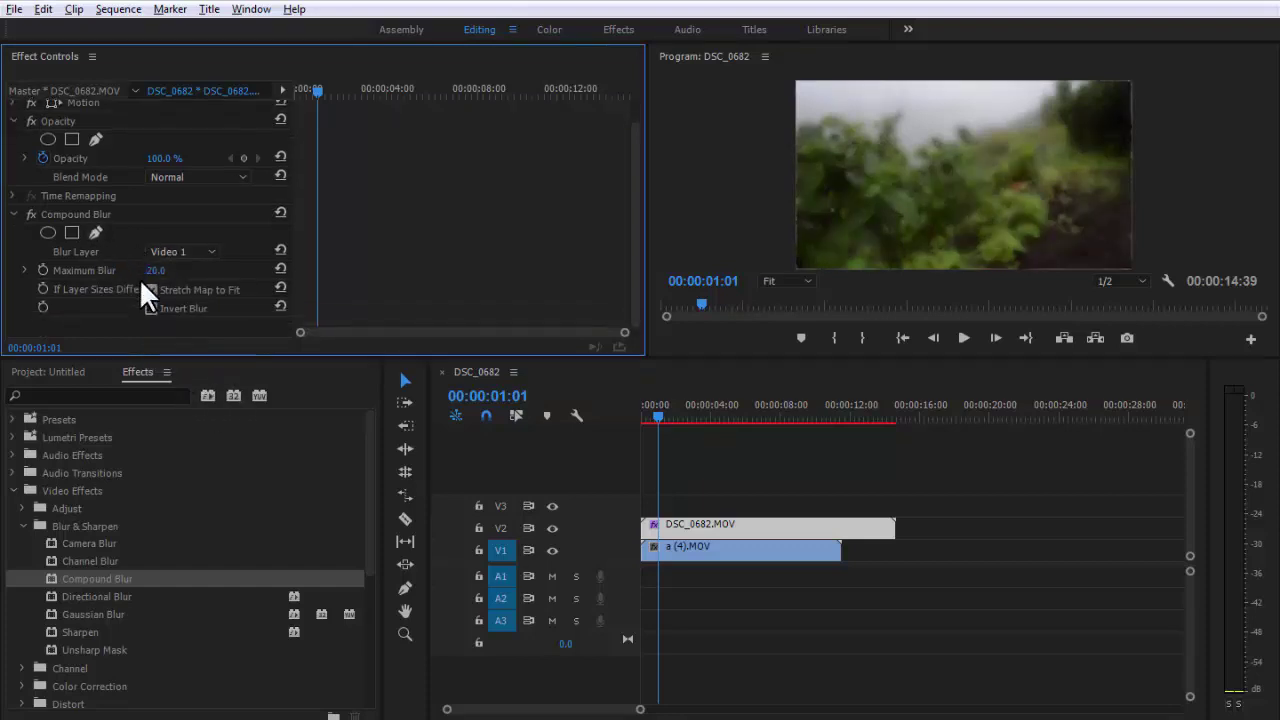
Step: Raise Maximum Blur to 373 and move a (4).MOV after DSC_0682 on V2 near 00:00:16
drag(157, 271, 330, 271)
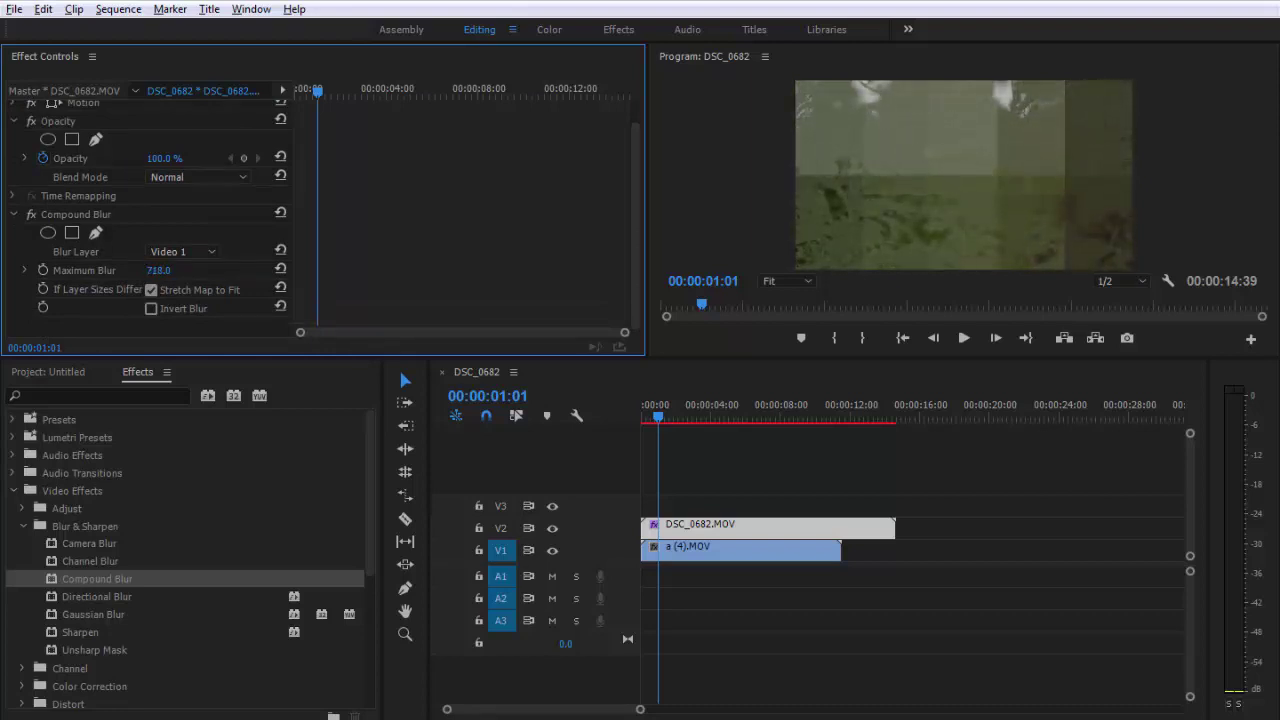
click(708, 556)
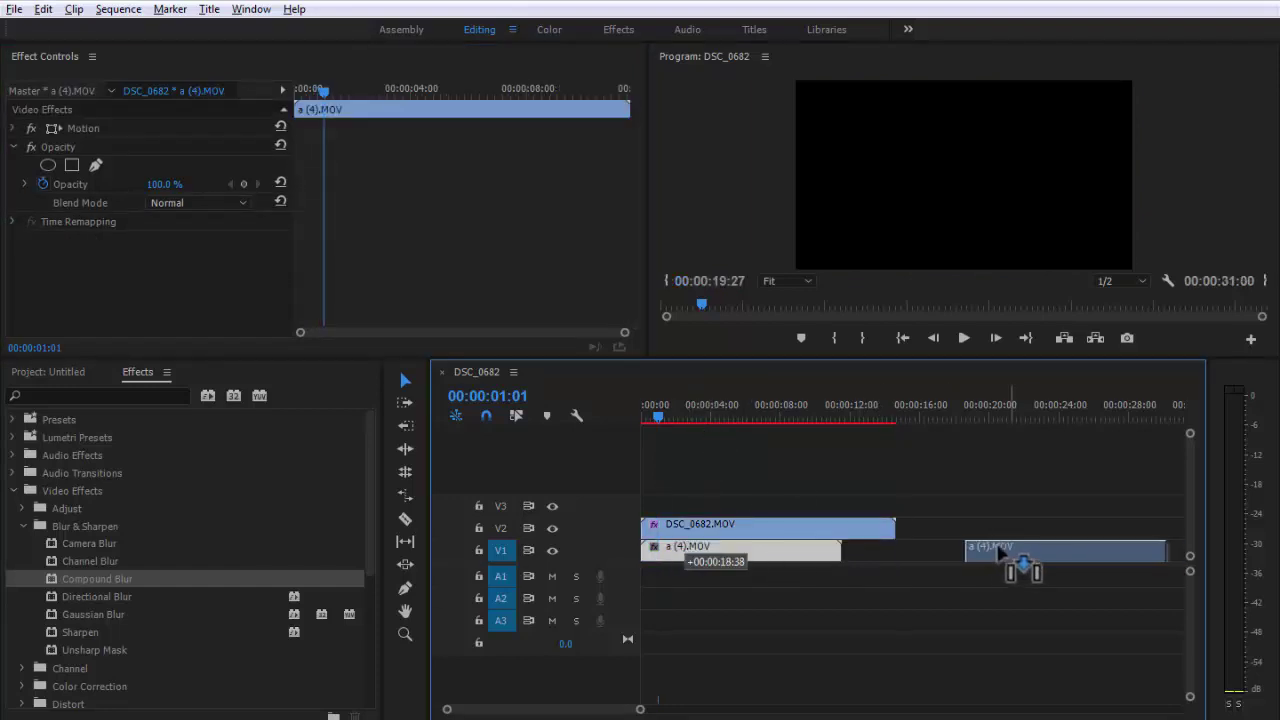
drag(753, 548, 1035, 526)
mouse_move(958, 412)
mouse_down()
mouse_move(1029, 418)
mouse_move(967, 420)
mouse_up()
mouse_move(1034, 528)
mouse_down()
mouse_move(926, 569)
mouse_move(745, 558)
mouse_up()
drag(683, 418, 699, 418)
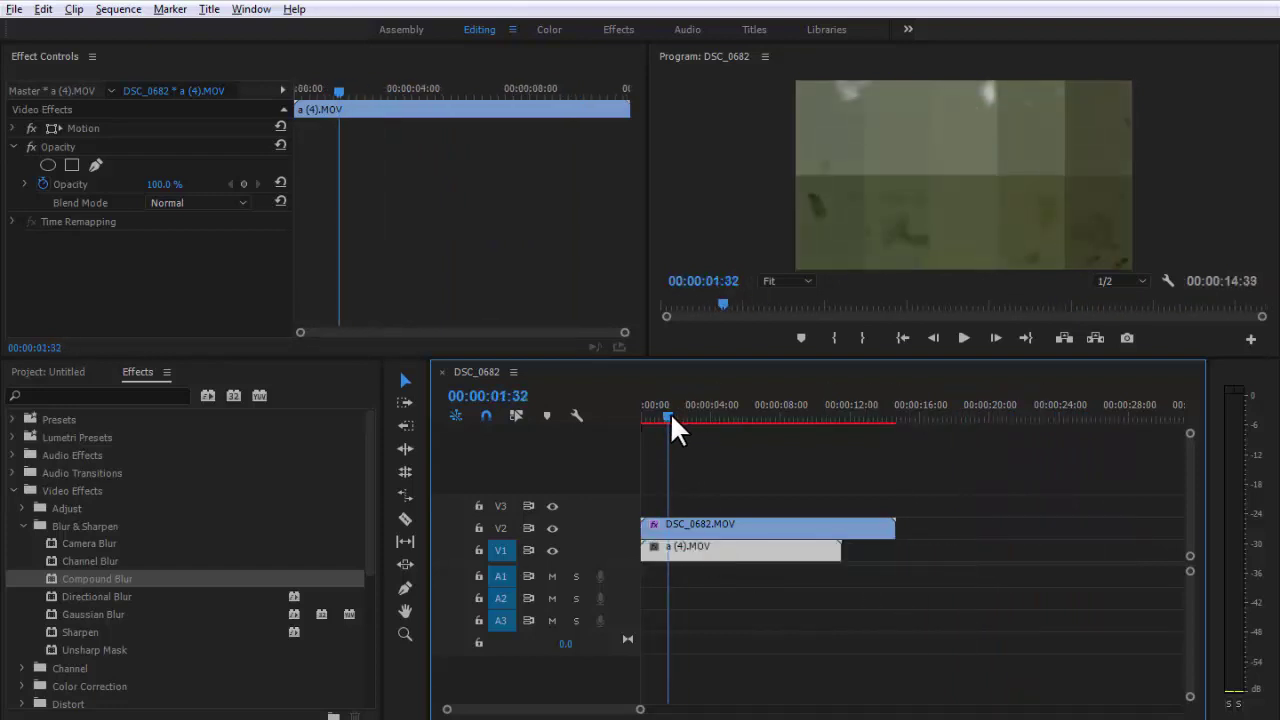
click(706, 547)
click(704, 525)
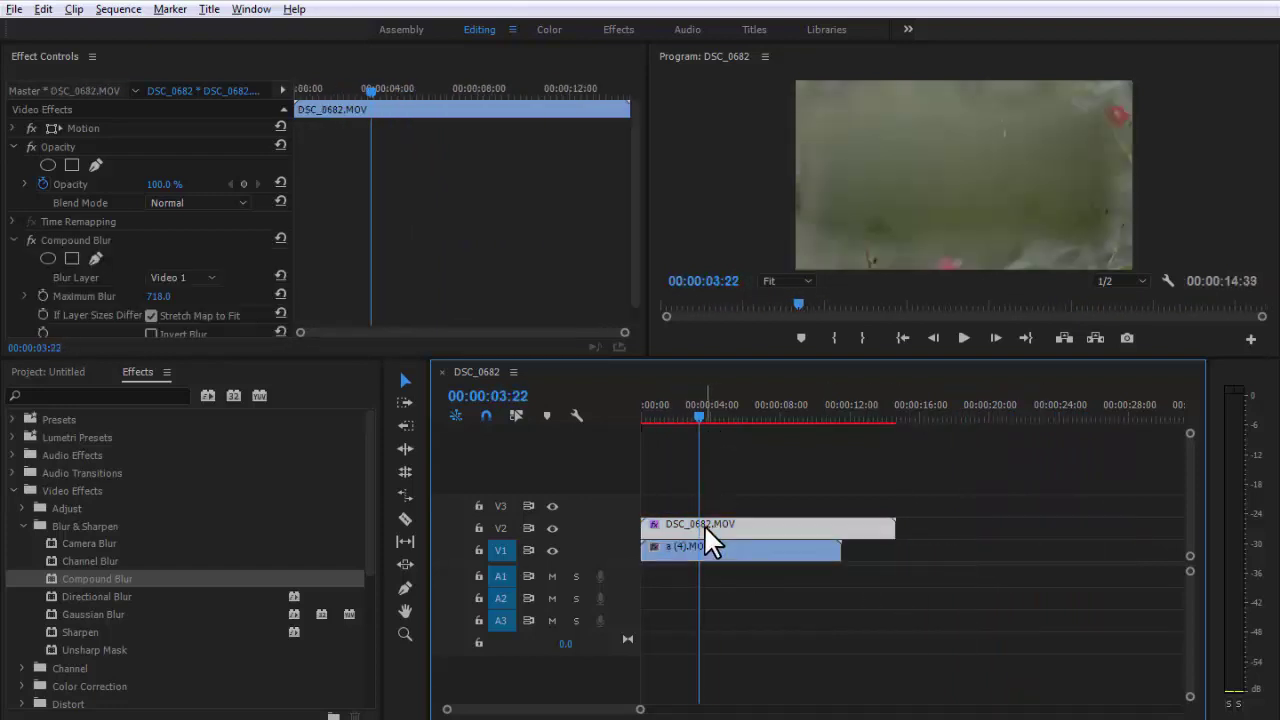
Step: Try Maximum Blur values from 0 up to 296 and toggle Invert Blur
mouse_move(158, 297)
mouse_down()
mouse_move(165, 310)
mouse_move(260, 310)
mouse_move(200, 309)
mouse_up()
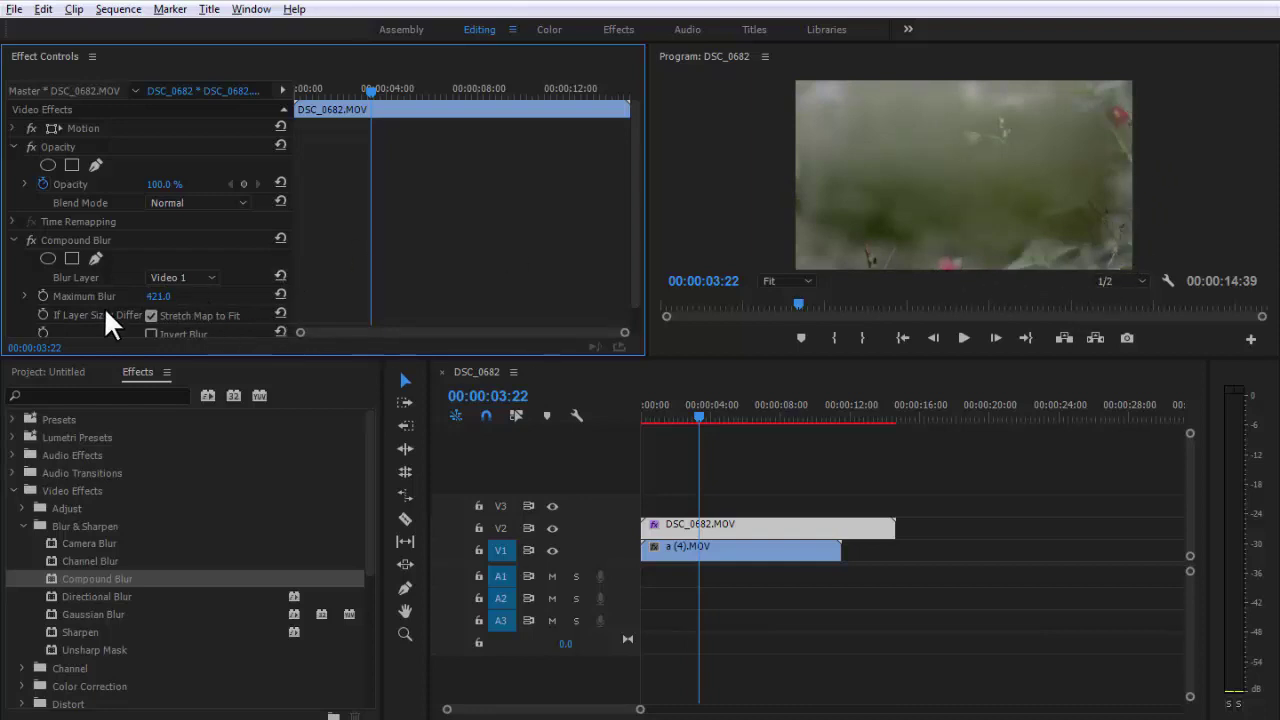
drag(158, 296, 224, 270)
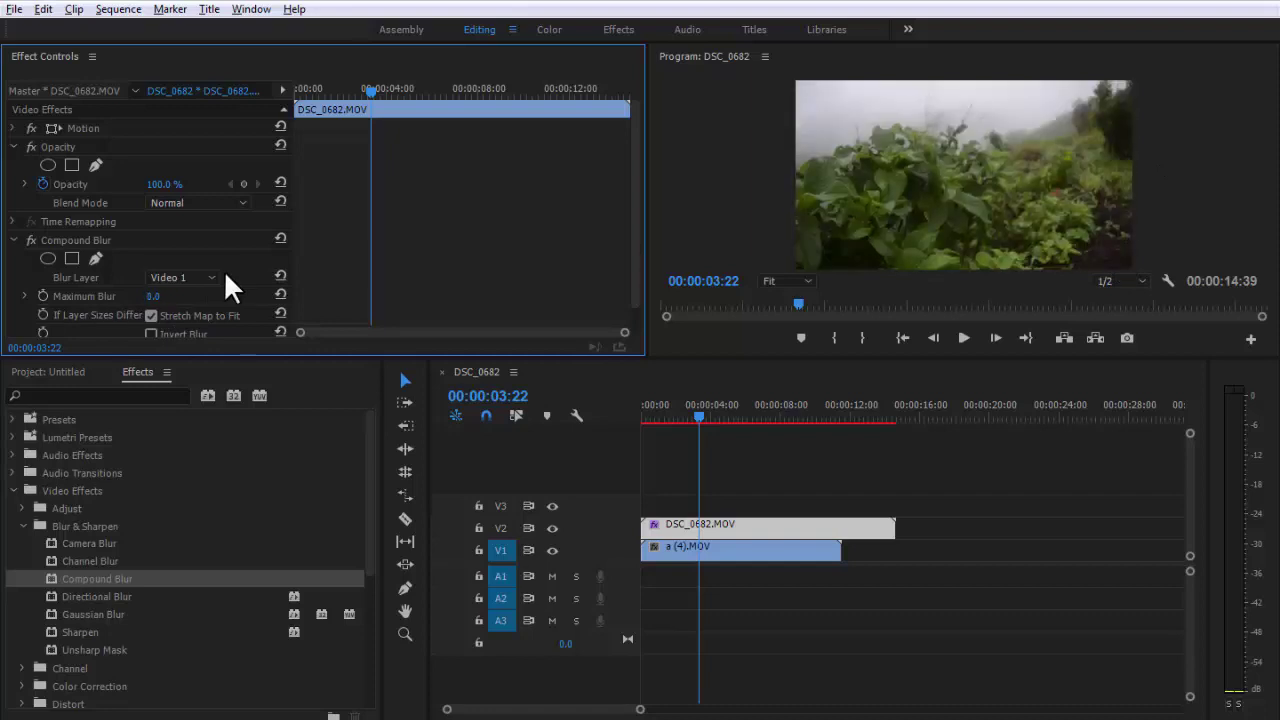
drag(154, 295, 163, 296)
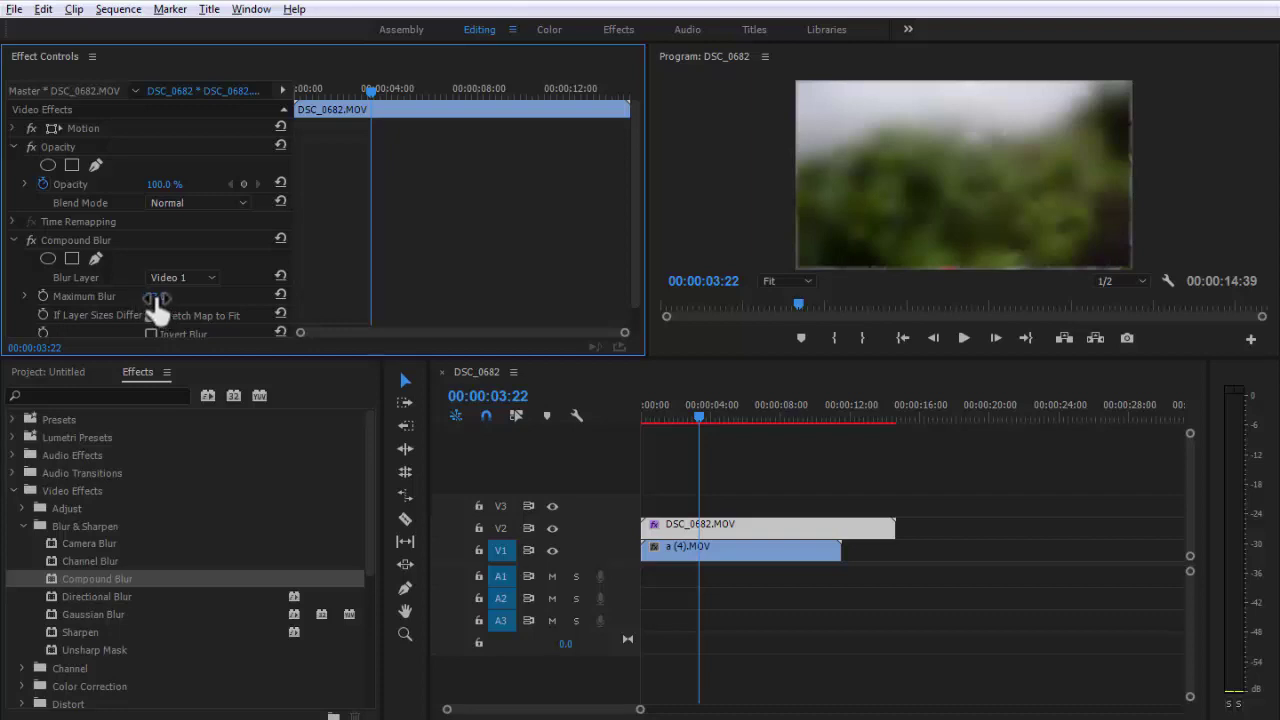
drag(156, 298, 210, 298)
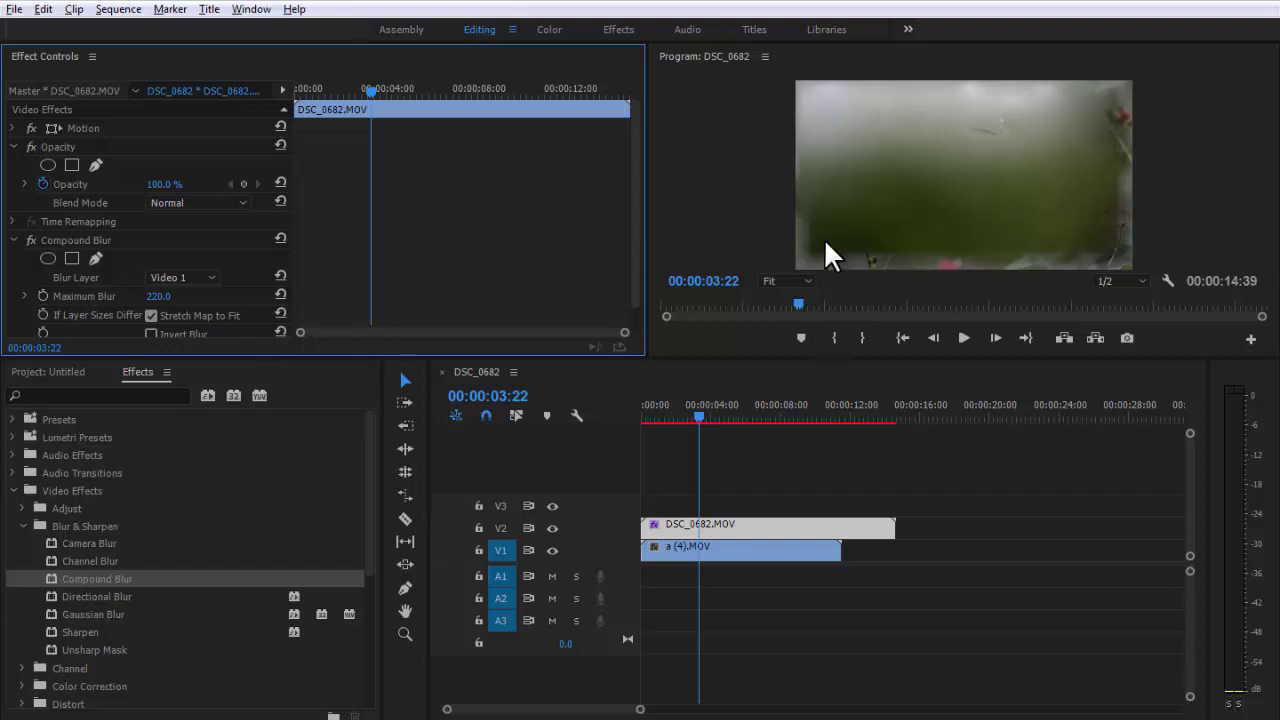
scroll(141, 297, down, 1)
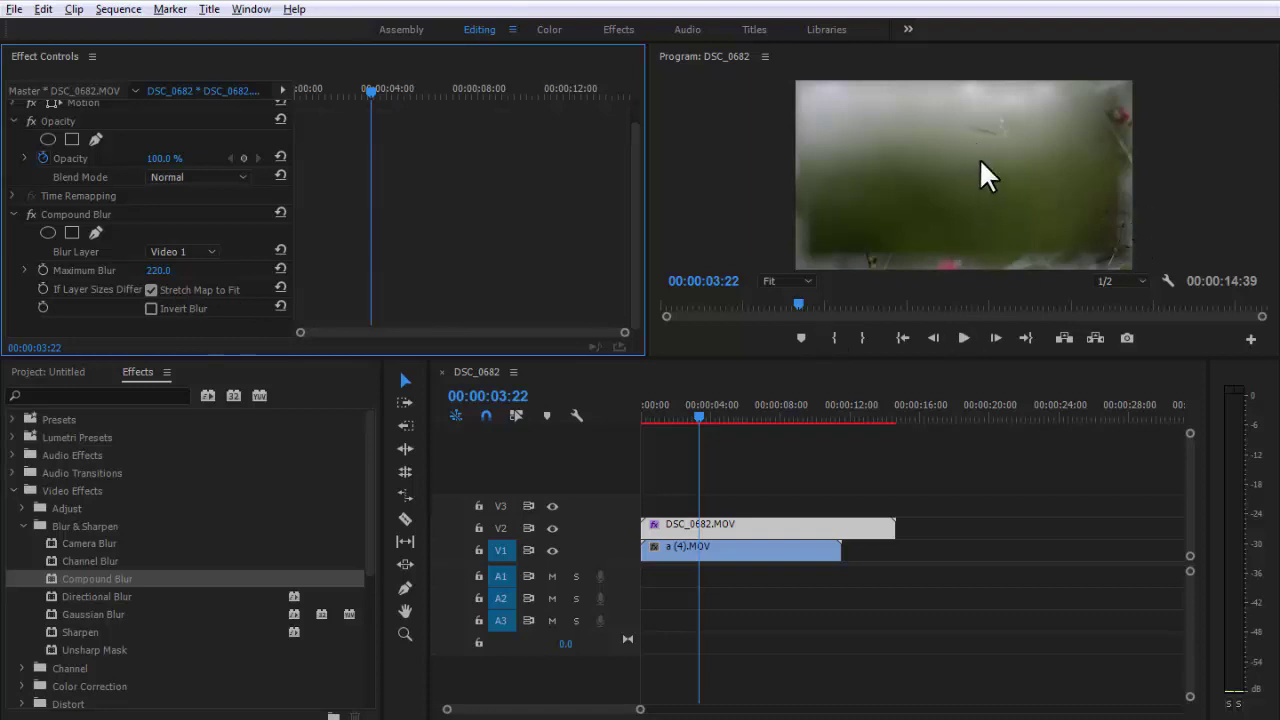
click(149, 307)
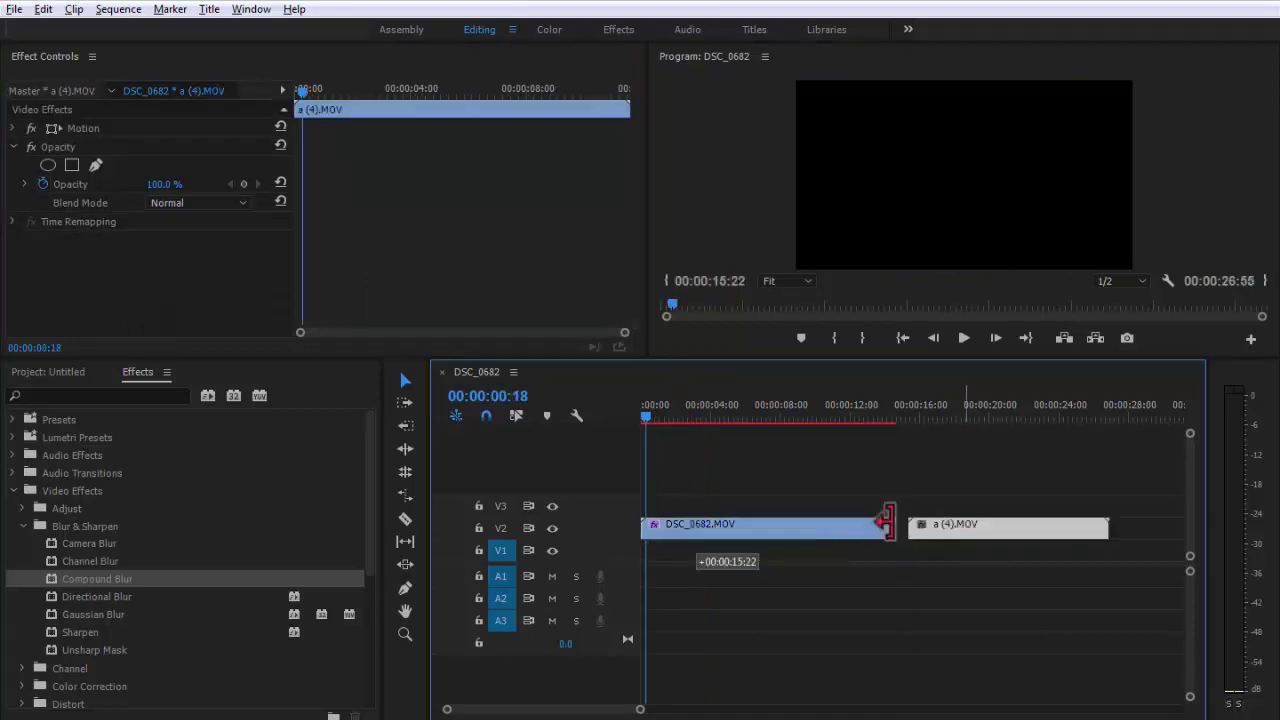
click(756, 525)
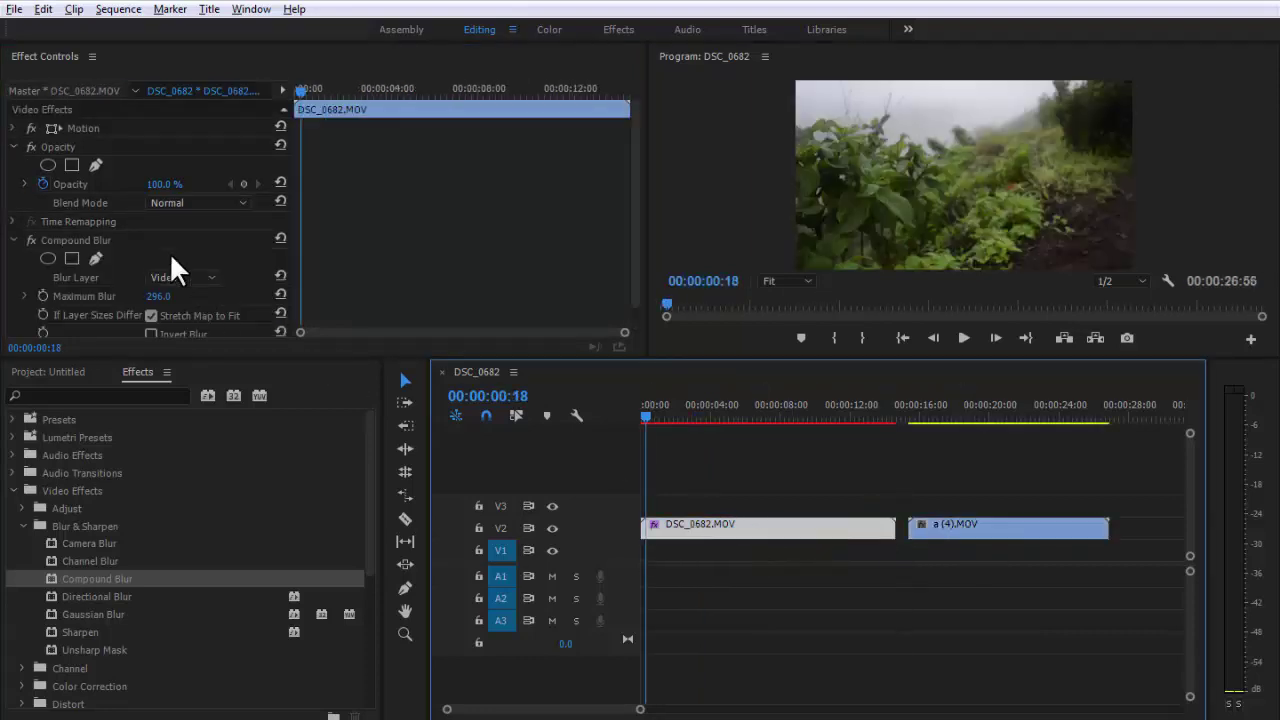
click(66, 238)
Step: Replace DSC_0682's Compound Blur with Directional Blur
key(Delete)
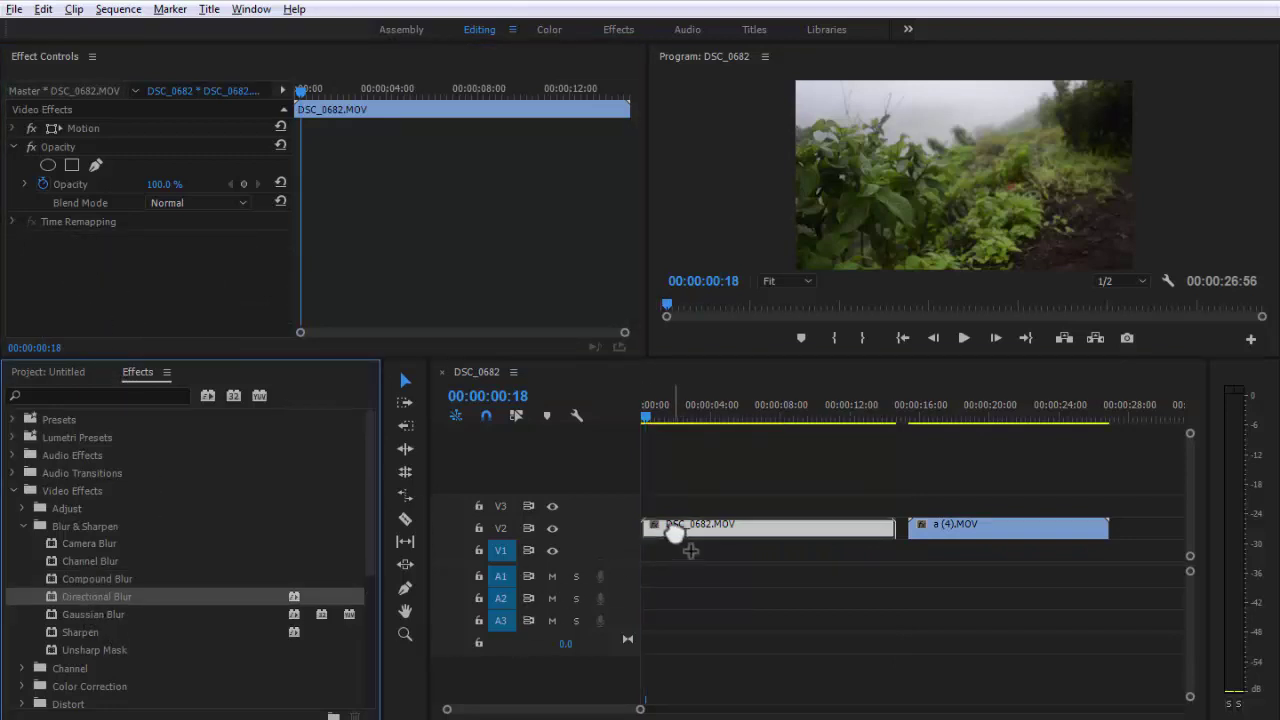
drag(84, 597, 680, 530)
click(676, 415)
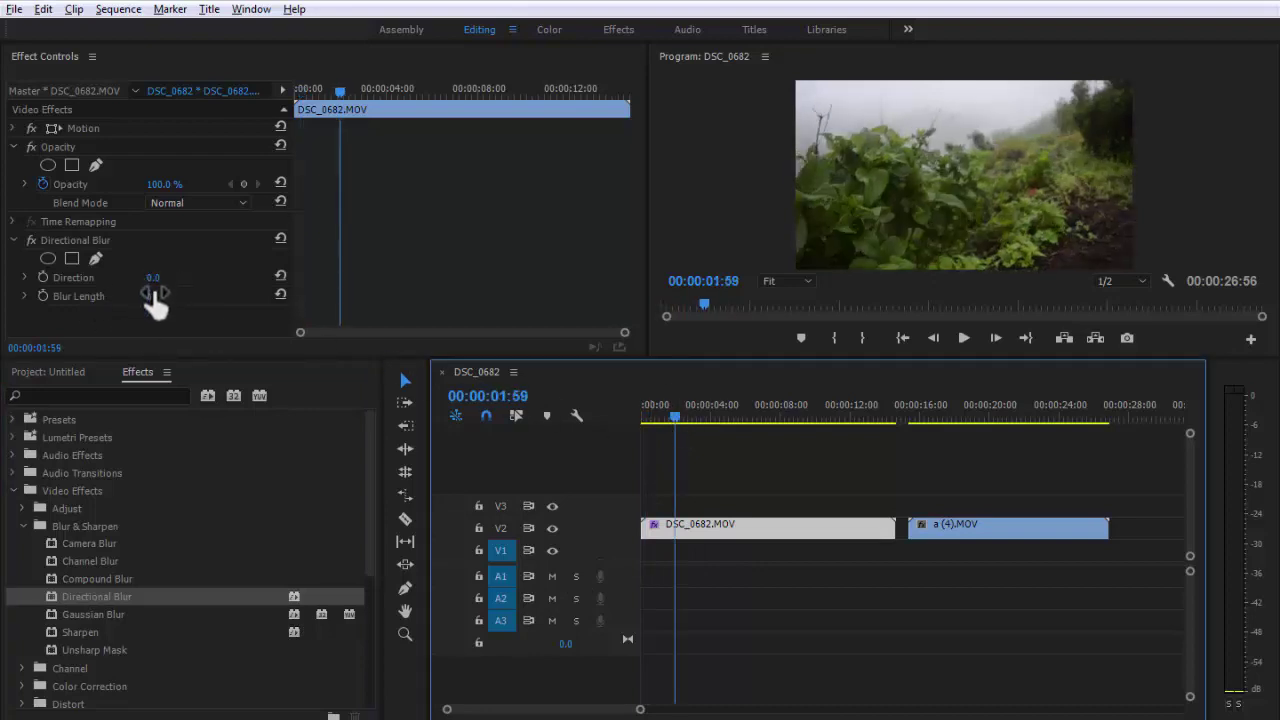
Step: Set Directional Blur Length to 96 and Direction to 65°, previewing the playback
drag(155, 296, 248, 296)
mouse_move(155, 296)
mouse_down()
mouse_move(170, 277)
mouse_move(176, 290)
mouse_up()
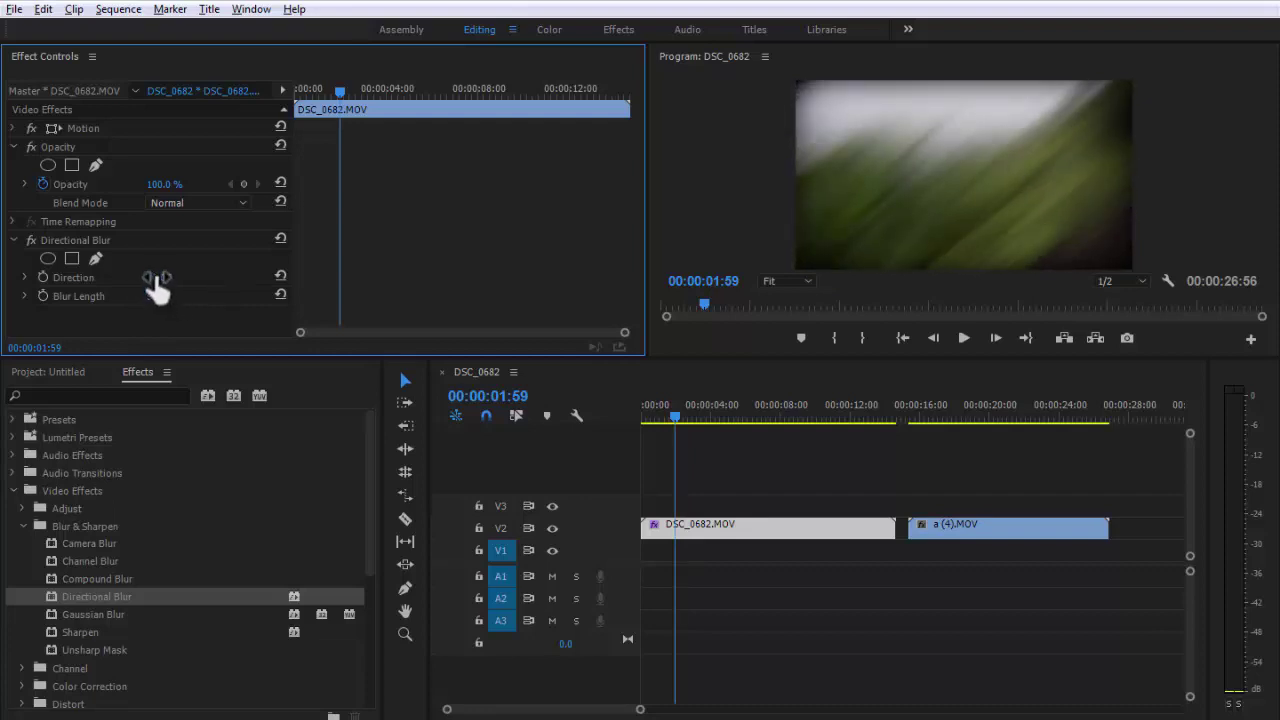
drag(155, 279, 157, 279)
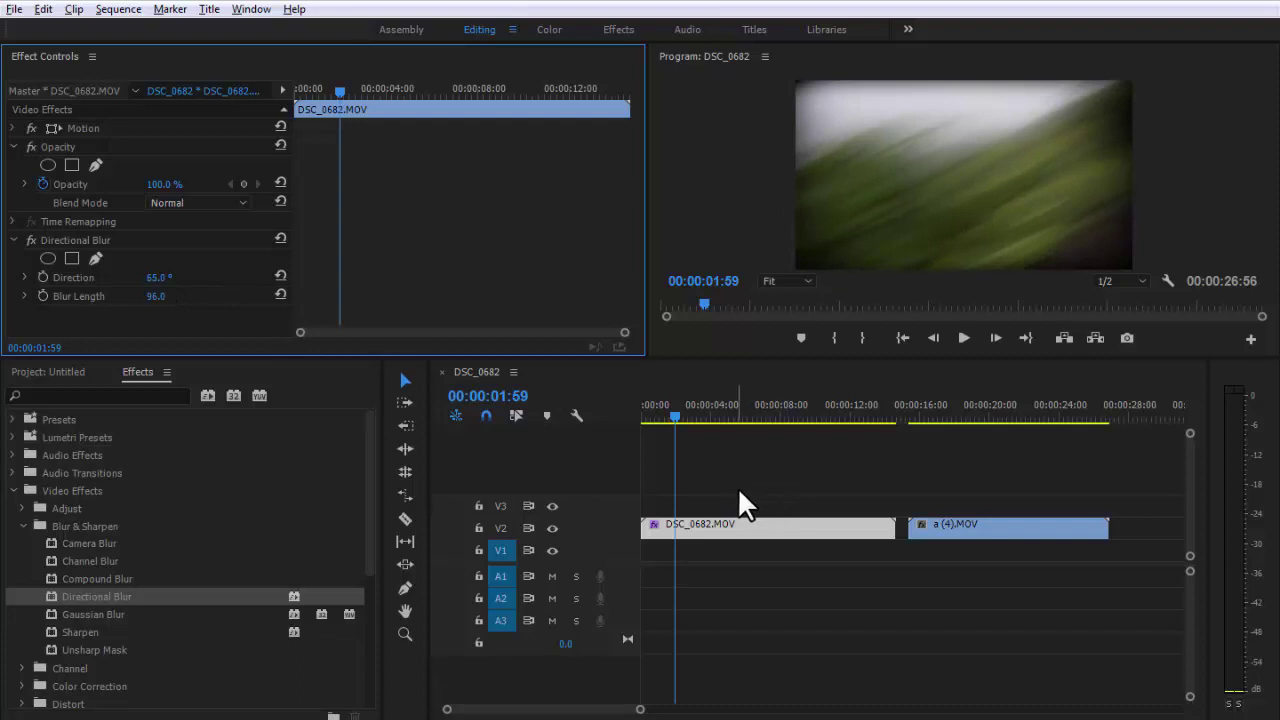
drag(718, 410, 656, 408)
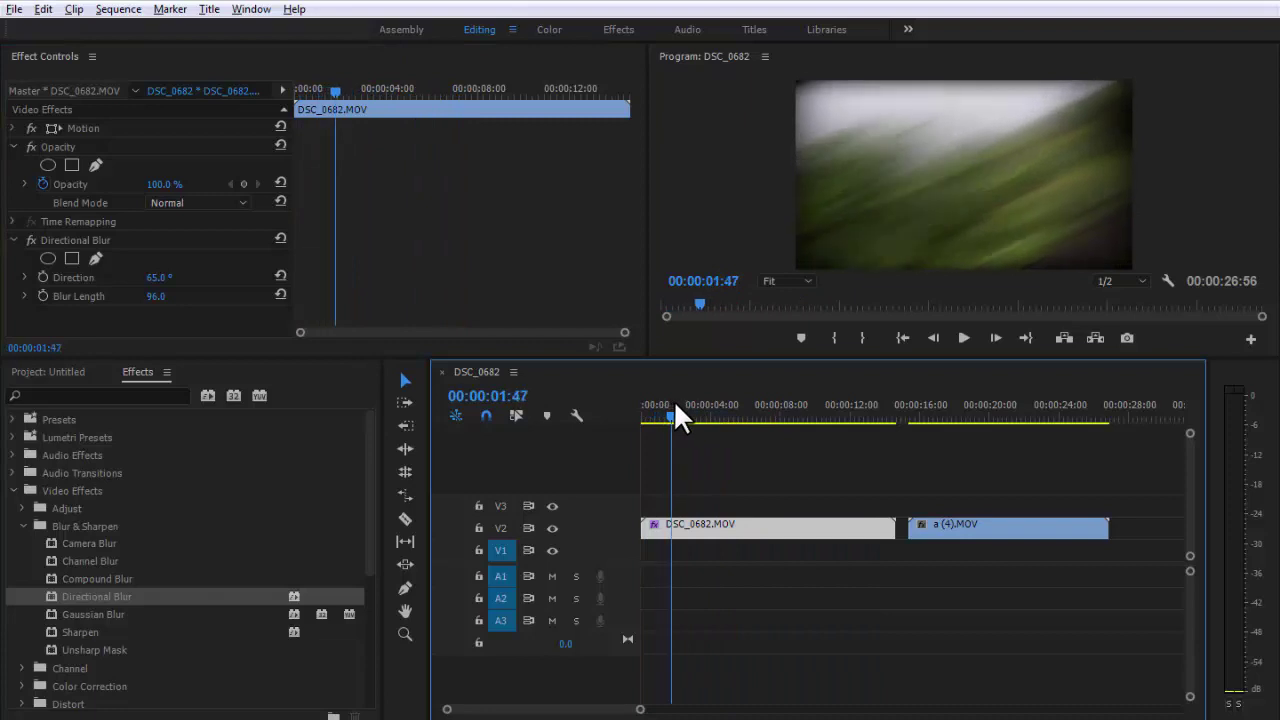
drag(655, 406, 642, 410)
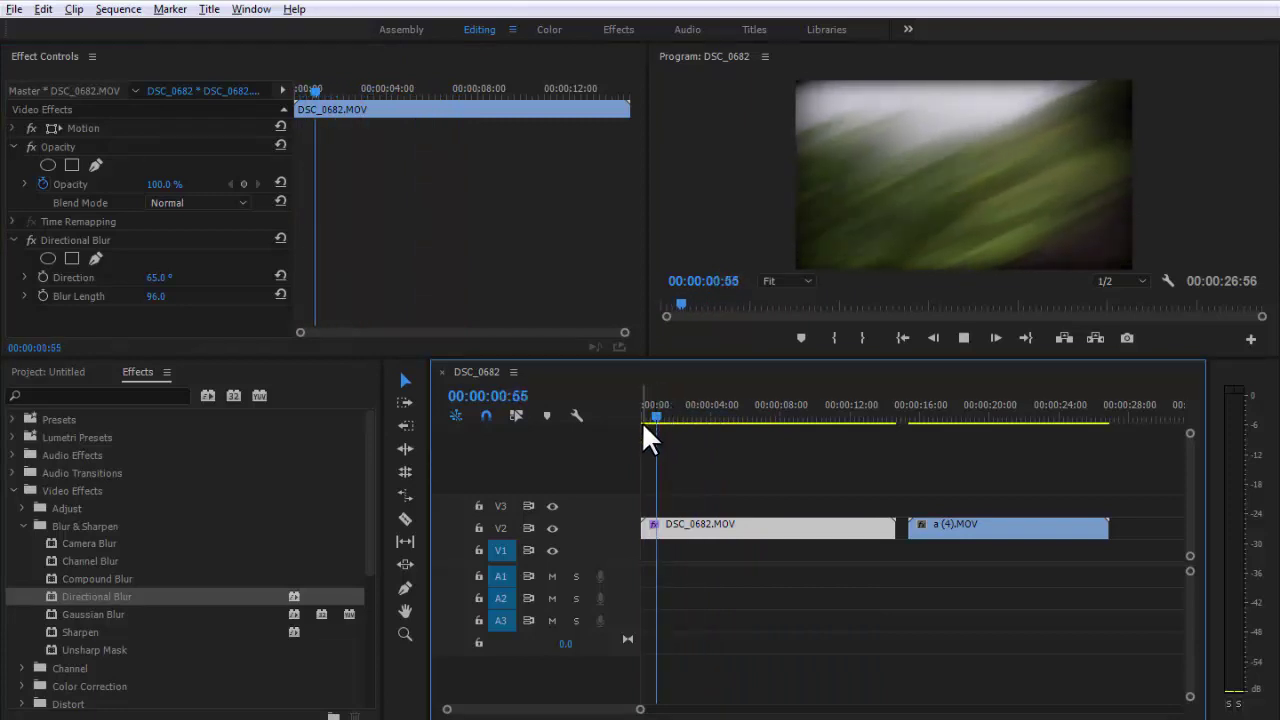
key(space)
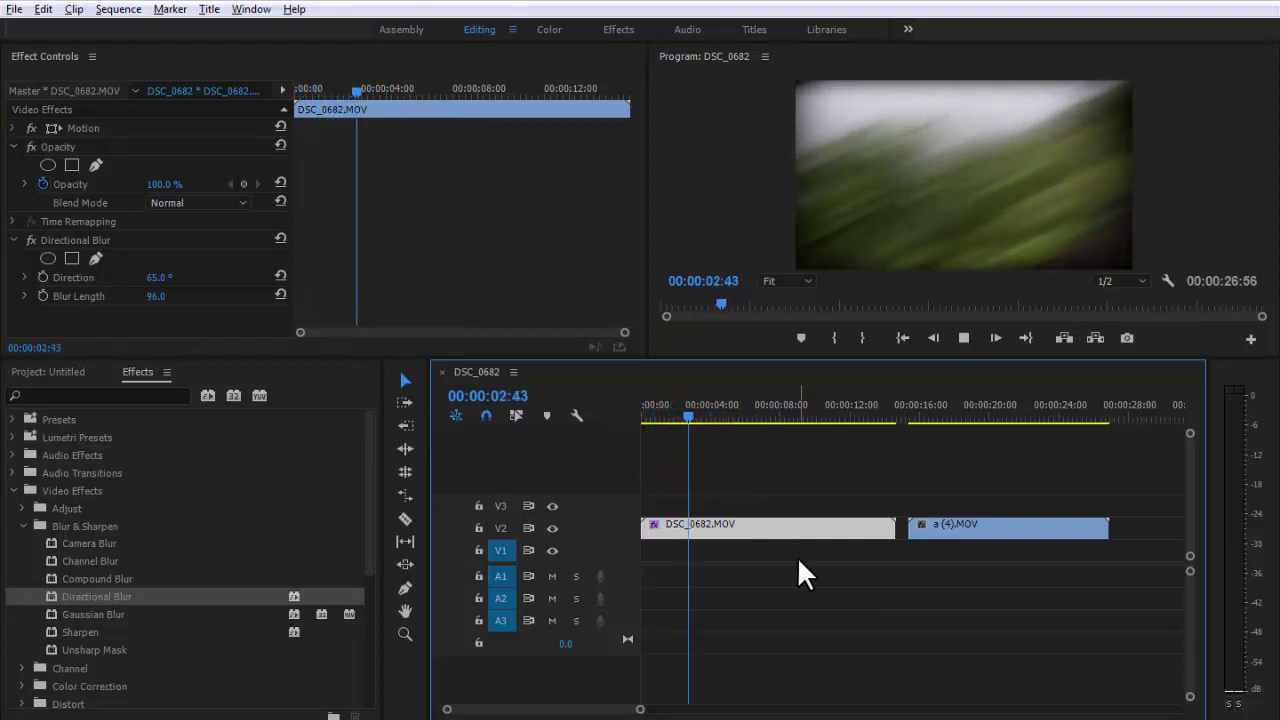
key(space)
drag(157, 278, 179, 278)
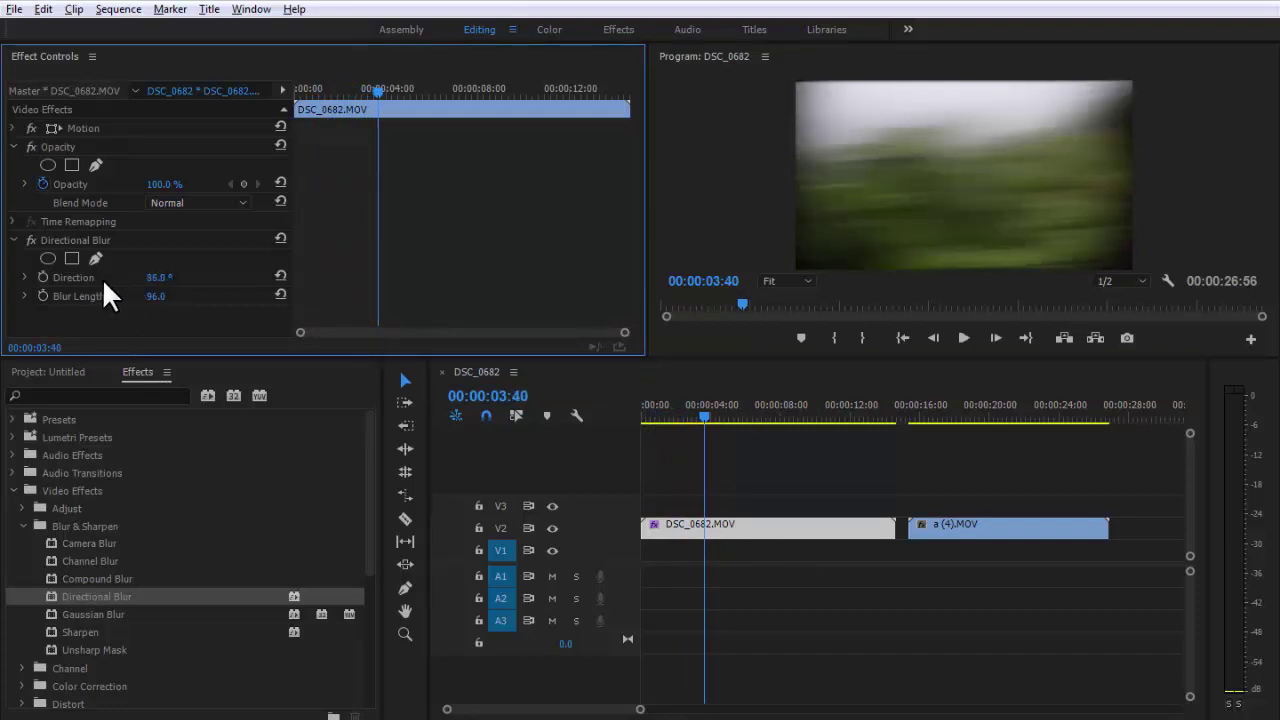
key(ctrl+z)
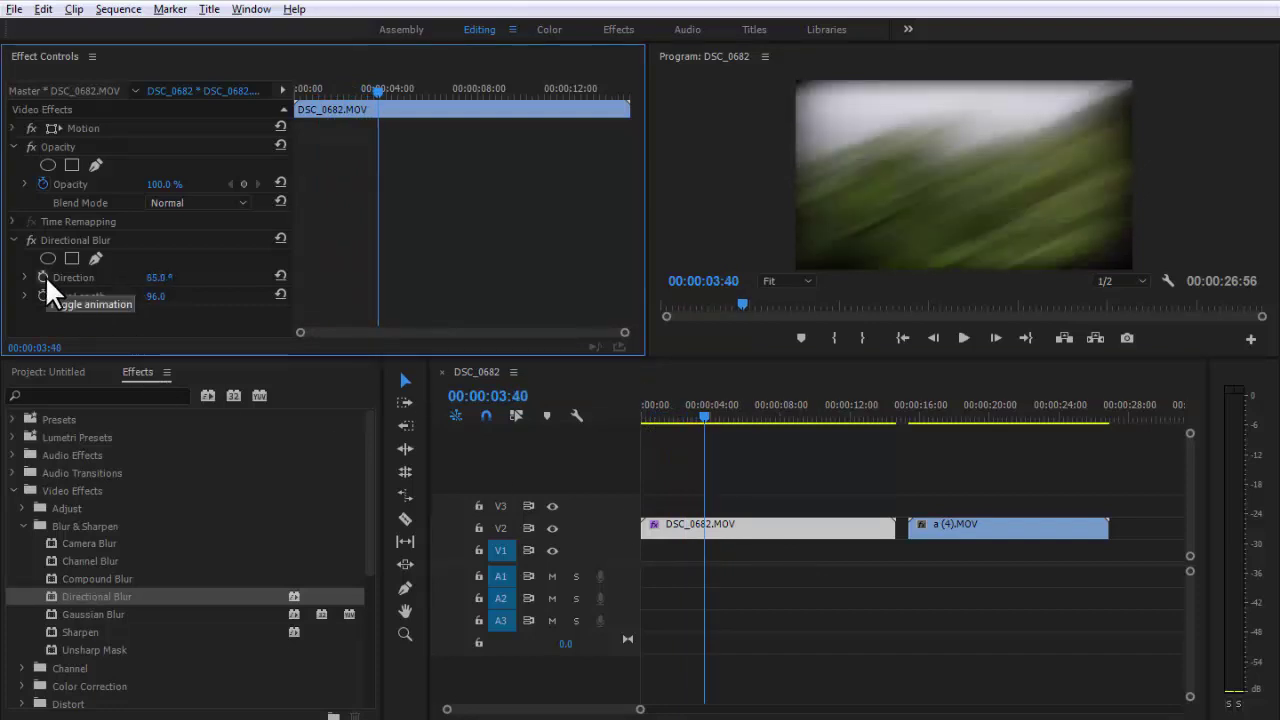
Step: Add an ellipse mask to Directional Blur and shrink it into a small rounded shape
click(47, 238)
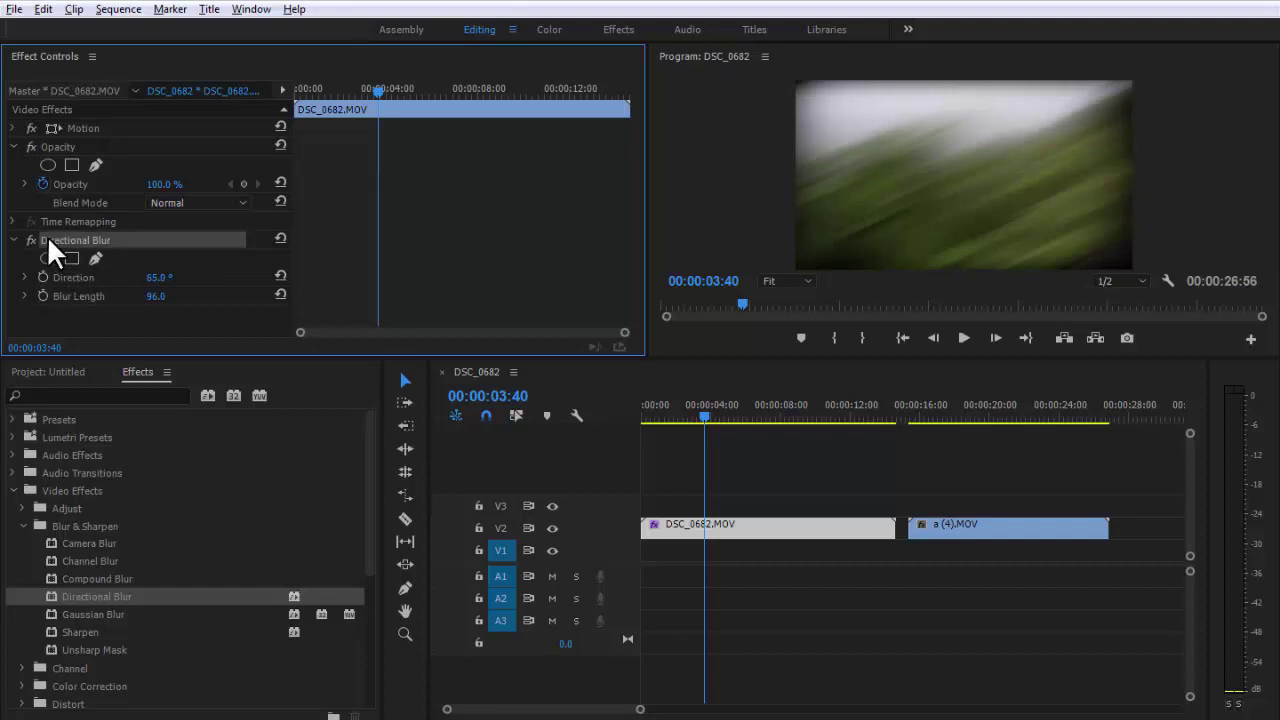
click(47, 258)
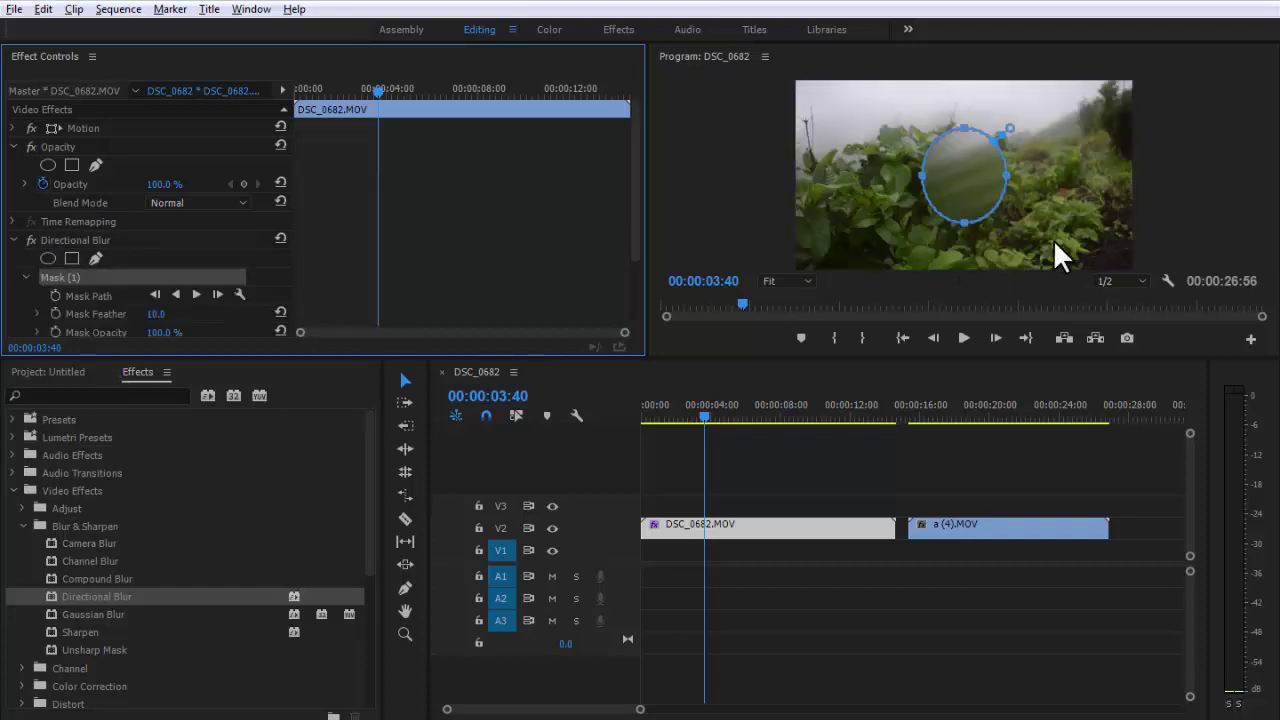
drag(922, 178, 835, 177)
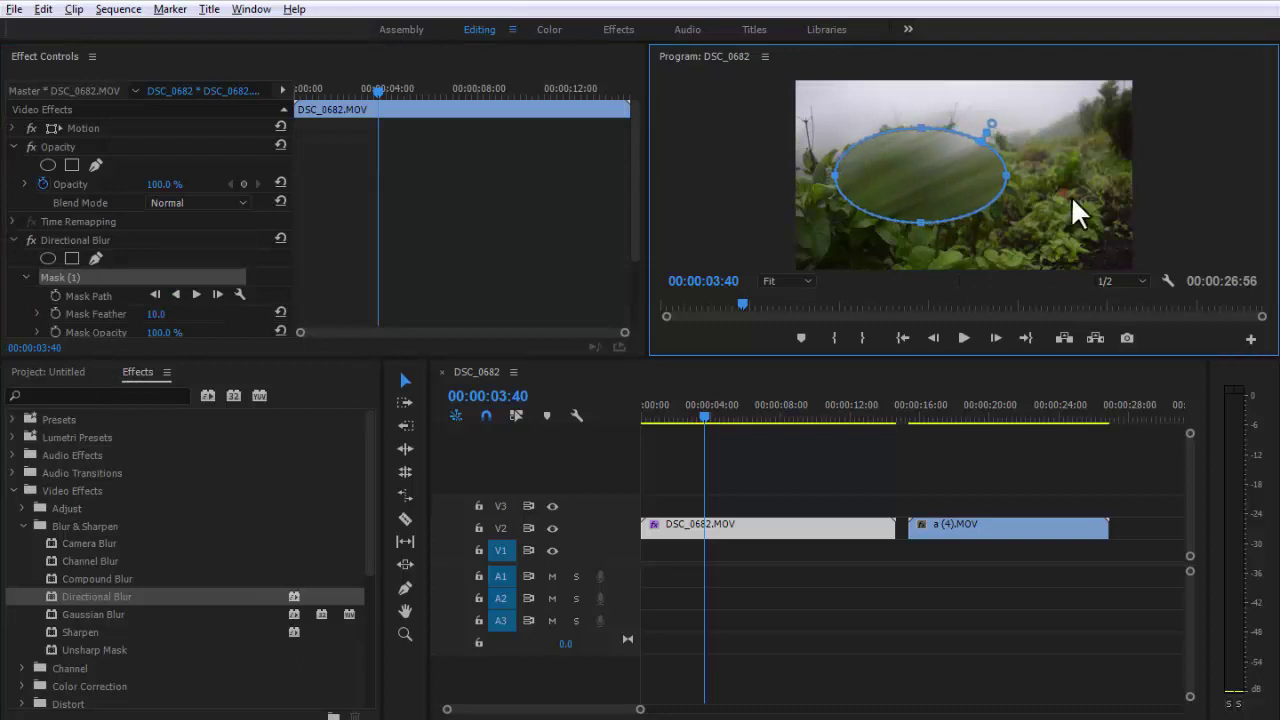
drag(1006, 177, 960, 177)
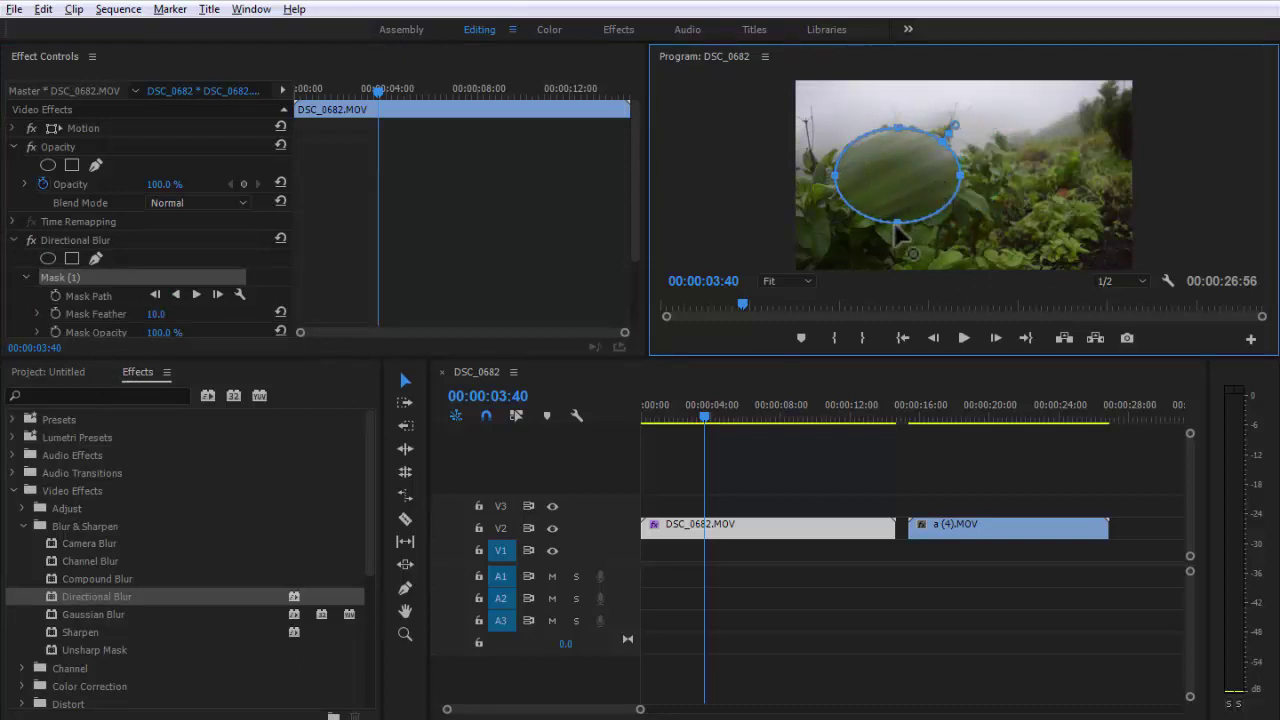
drag(898, 222, 898, 206)
mouse_move(834, 167)
mouse_down()
mouse_move(958, 142)
mouse_move(880, 141)
mouse_up()
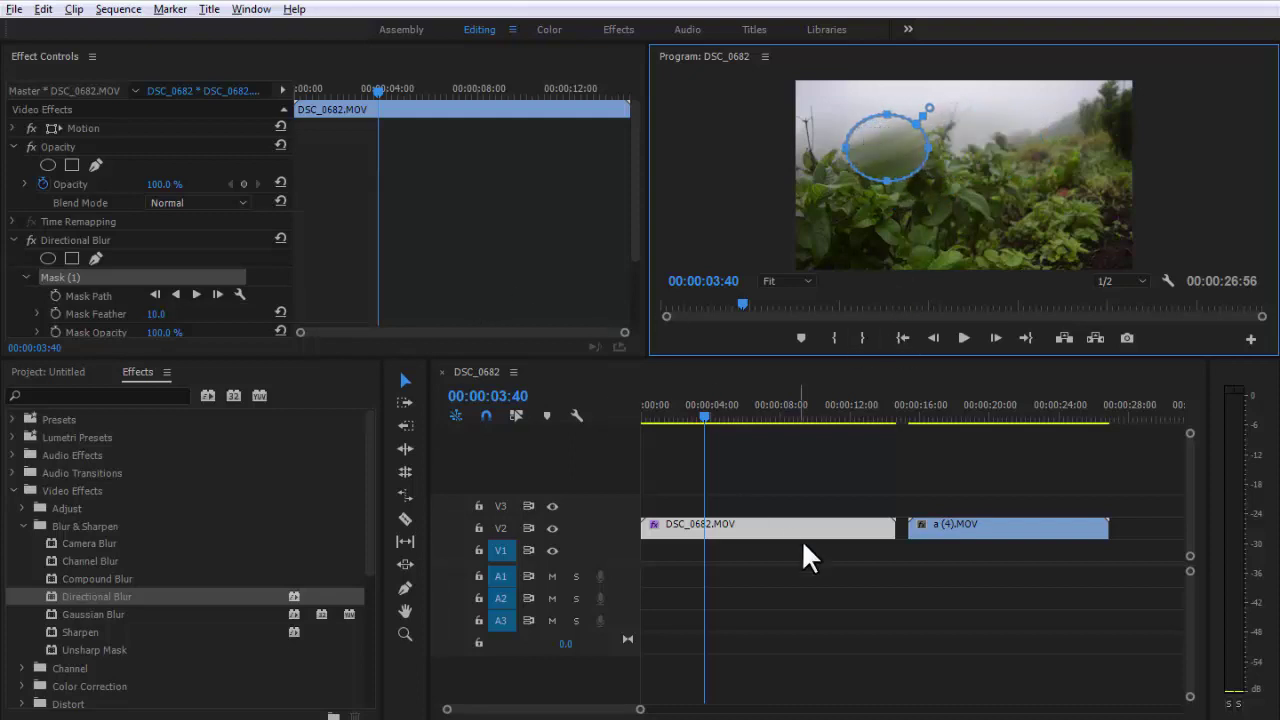
Step: Move the mask over the plants on the right and collapse Mask (1) settings
drag(704, 418, 773, 418)
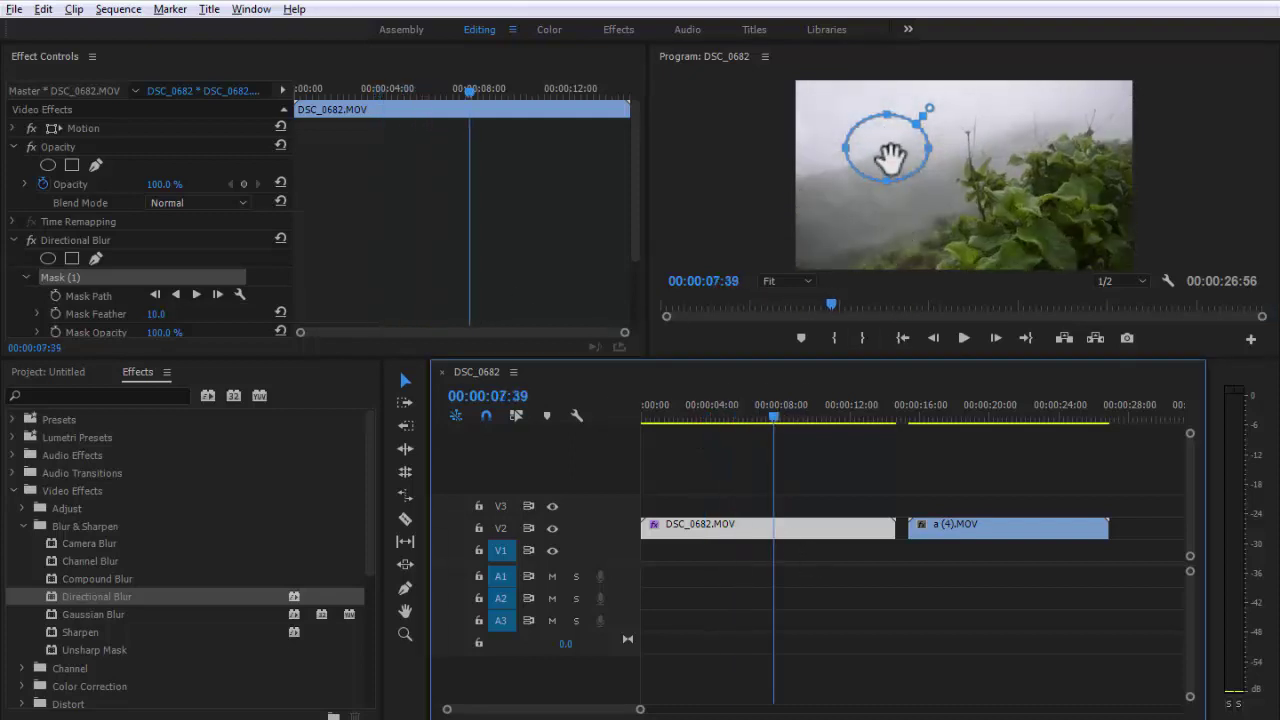
drag(893, 152, 1070, 171)
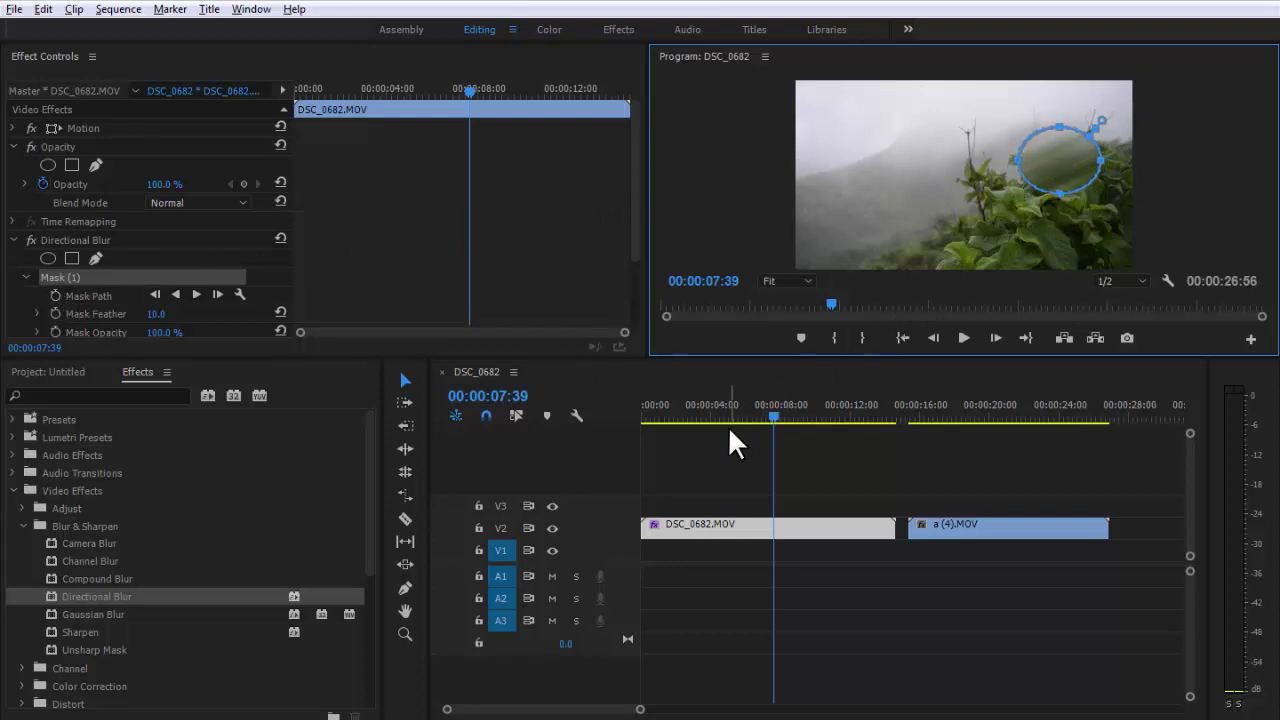
mouse_move(703, 408)
mouse_down()
mouse_move(714, 404)
mouse_move(643, 404)
mouse_up()
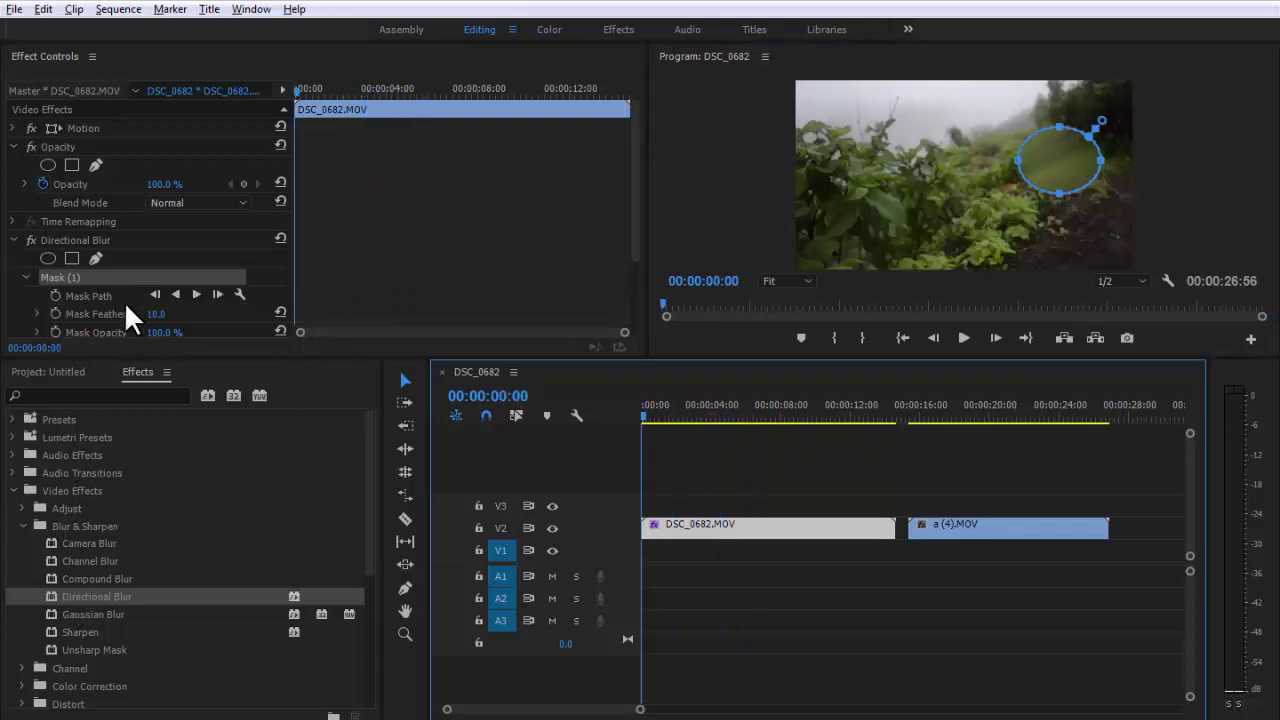
scroll(124, 301, down, 3)
scroll(151, 274, down, 1)
click(94, 215)
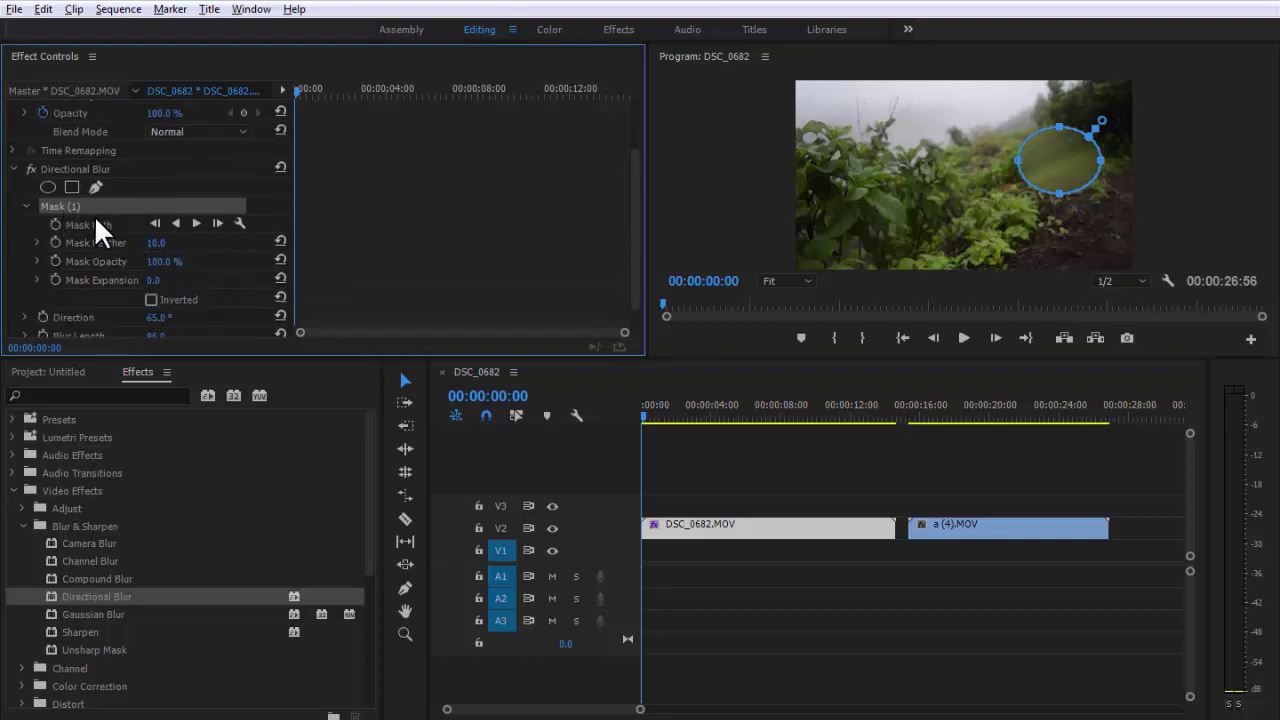
scroll(148, 258, down, 2)
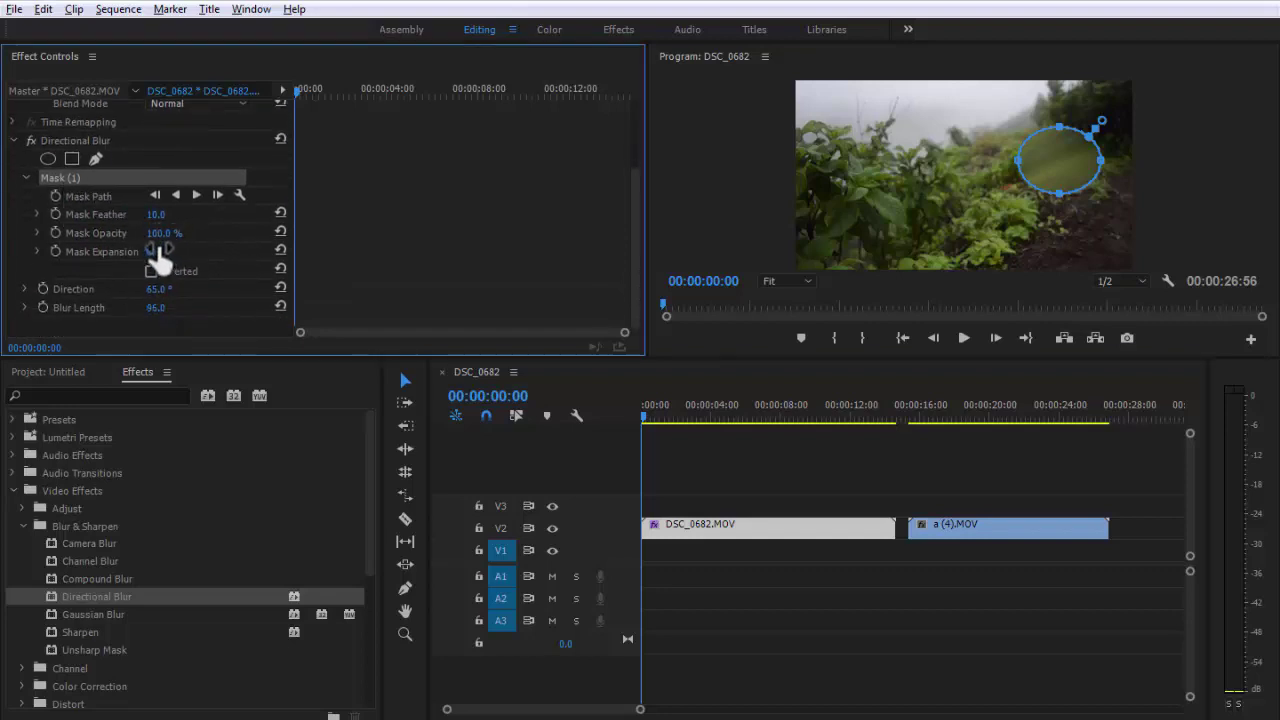
click(29, 175)
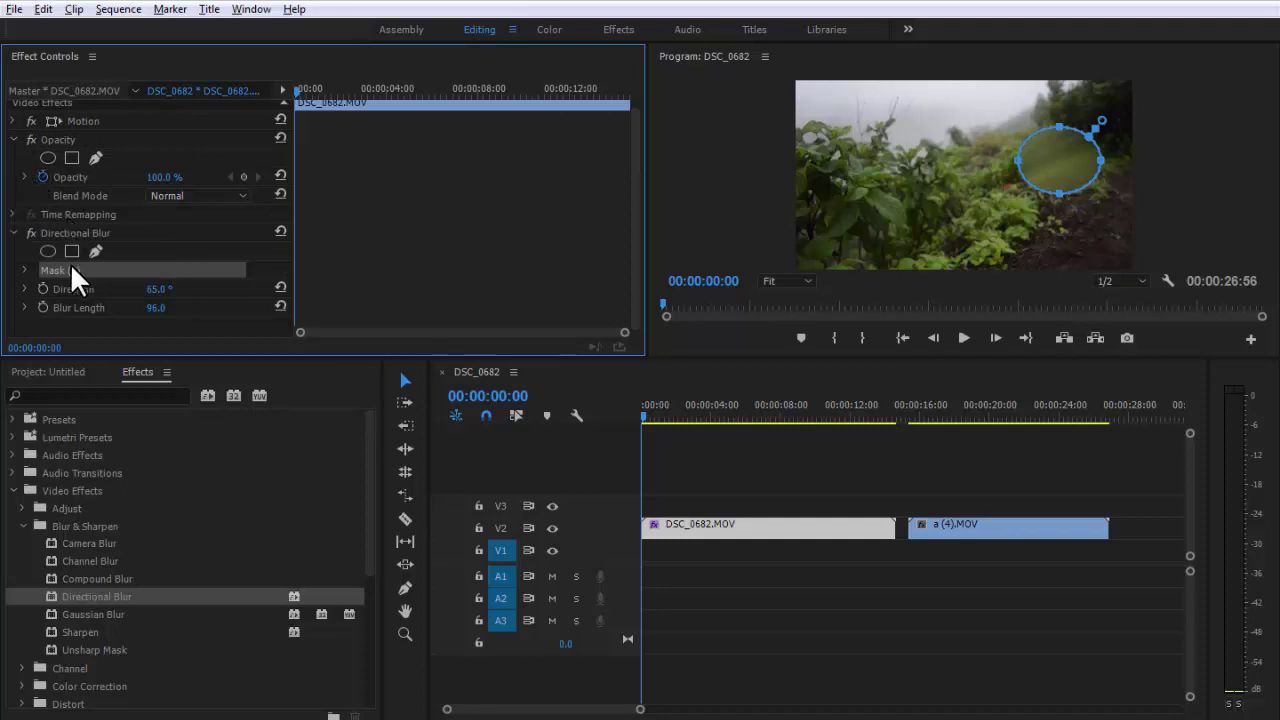
Step: Delete Mask (1) and the Directional Blur effect from DSC_0682.MOV
key(Delete)
click(70, 233)
key(Delete)
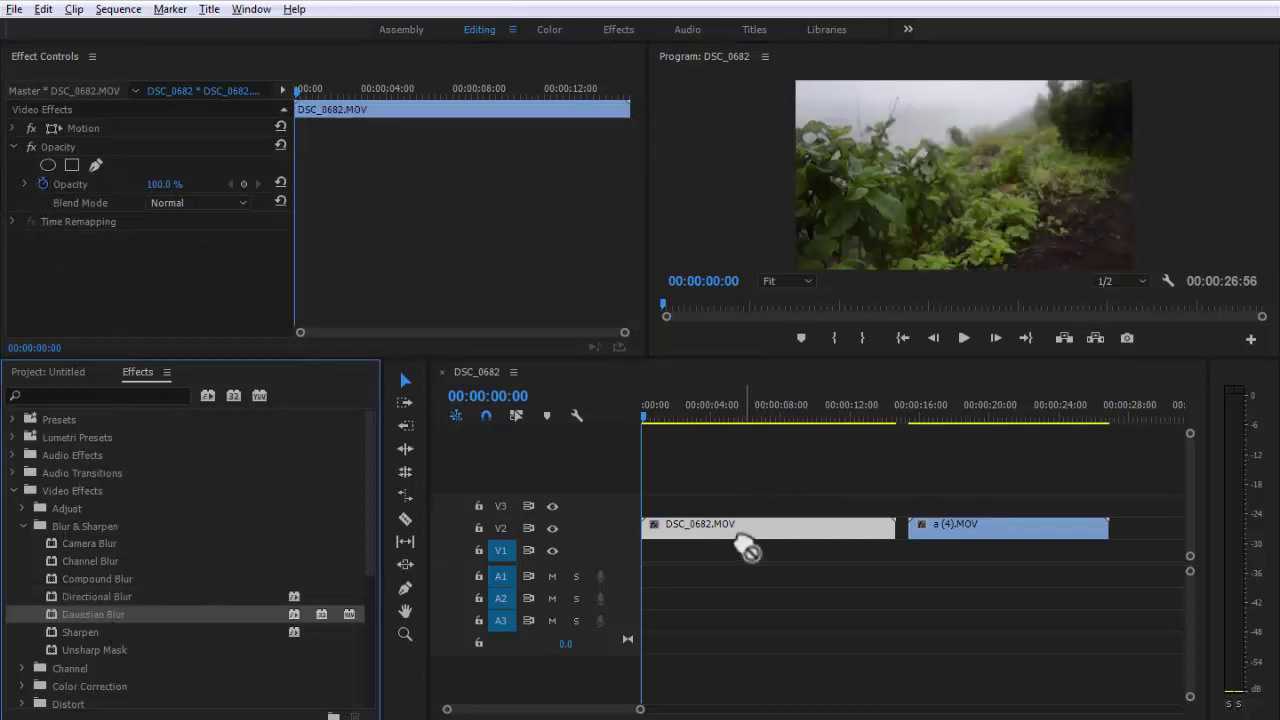
Step: Try Gaussian Blur with heavy then zero Blurriness, then delete it
drag(100, 614, 745, 530)
drag(168, 286, 250, 286)
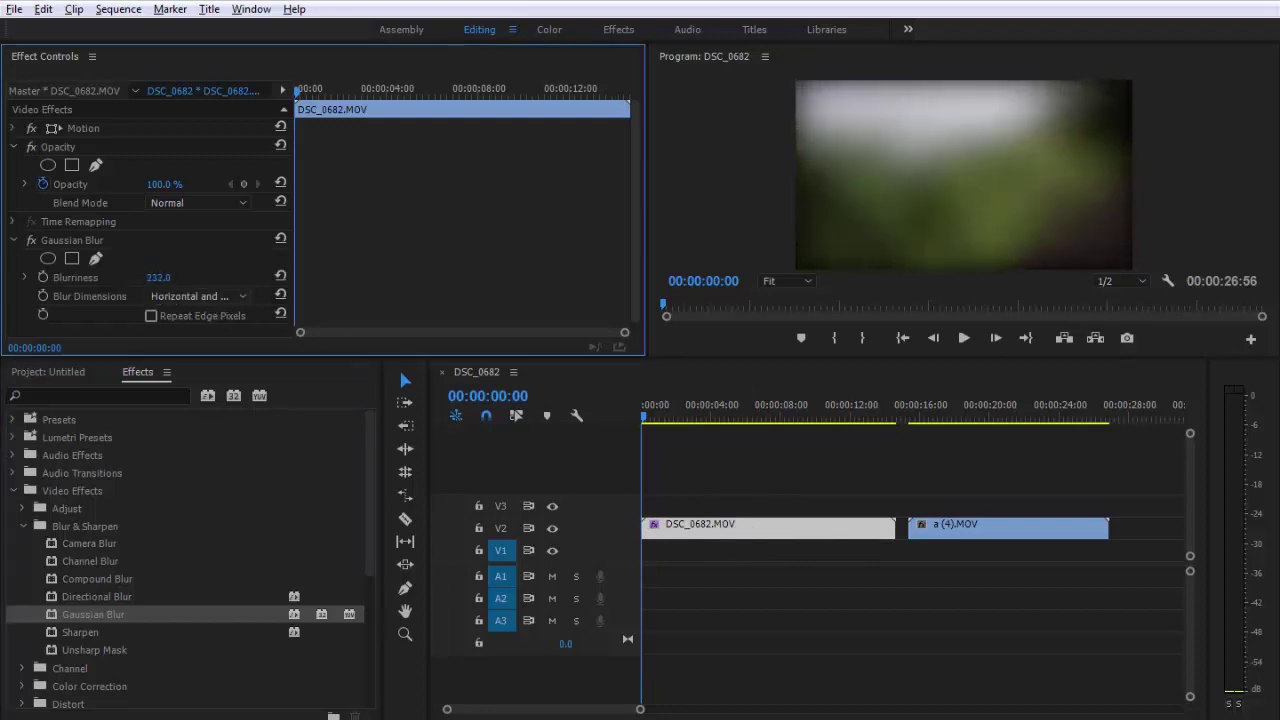
drag(250, 286, 165, 285)
click(62, 241)
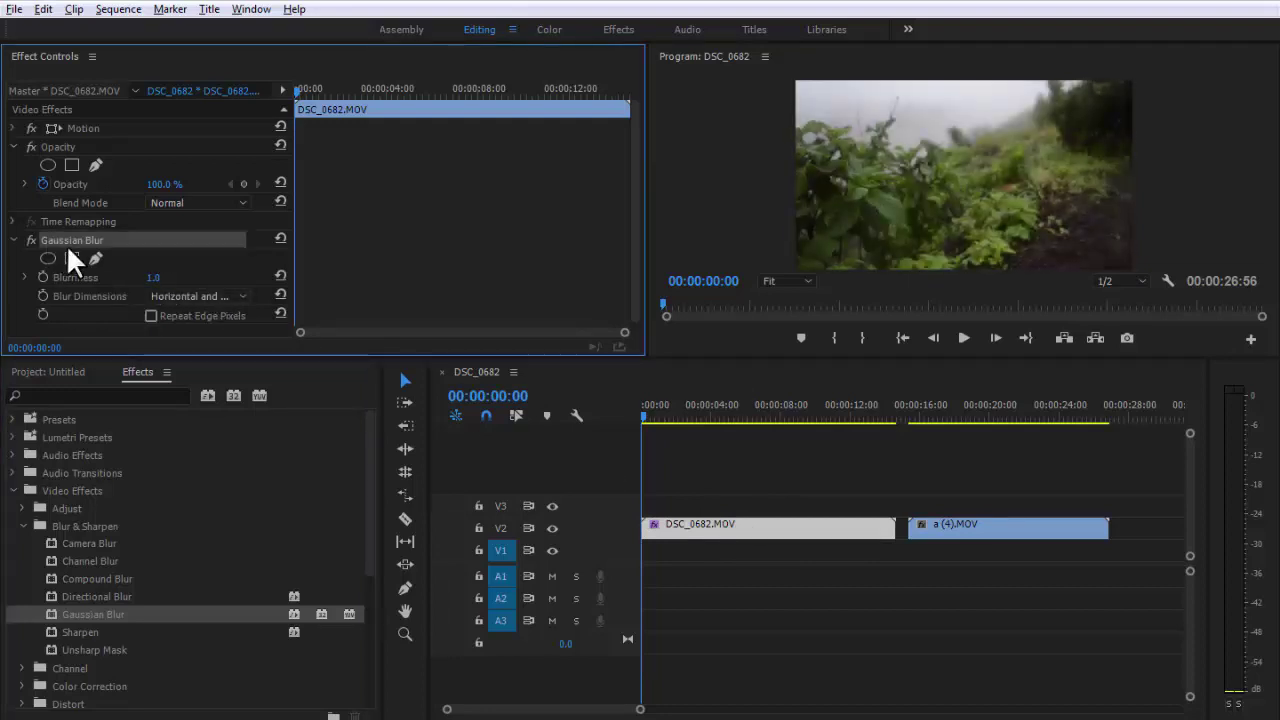
key(Delete)
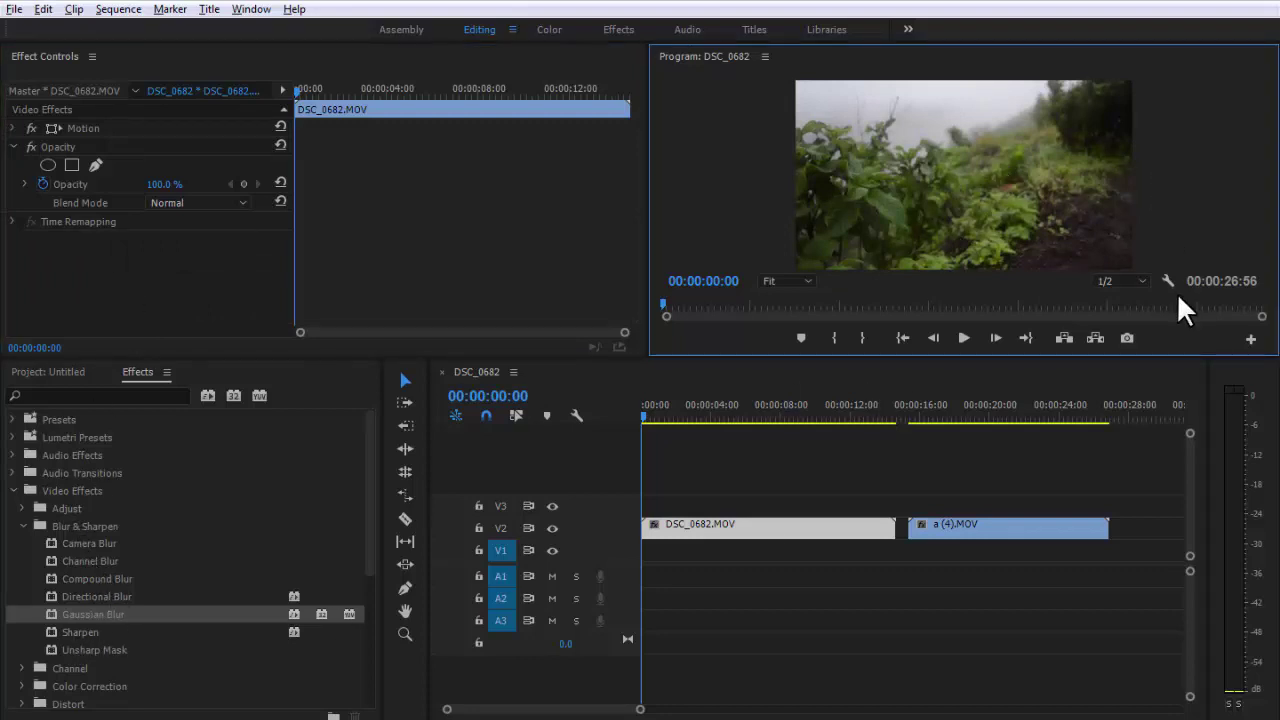
Step: Set playback resolution to Full, test Sharpen at amount 106, then delete it
click(1140, 282)
click(1133, 301)
drag(57, 635, 674, 529)
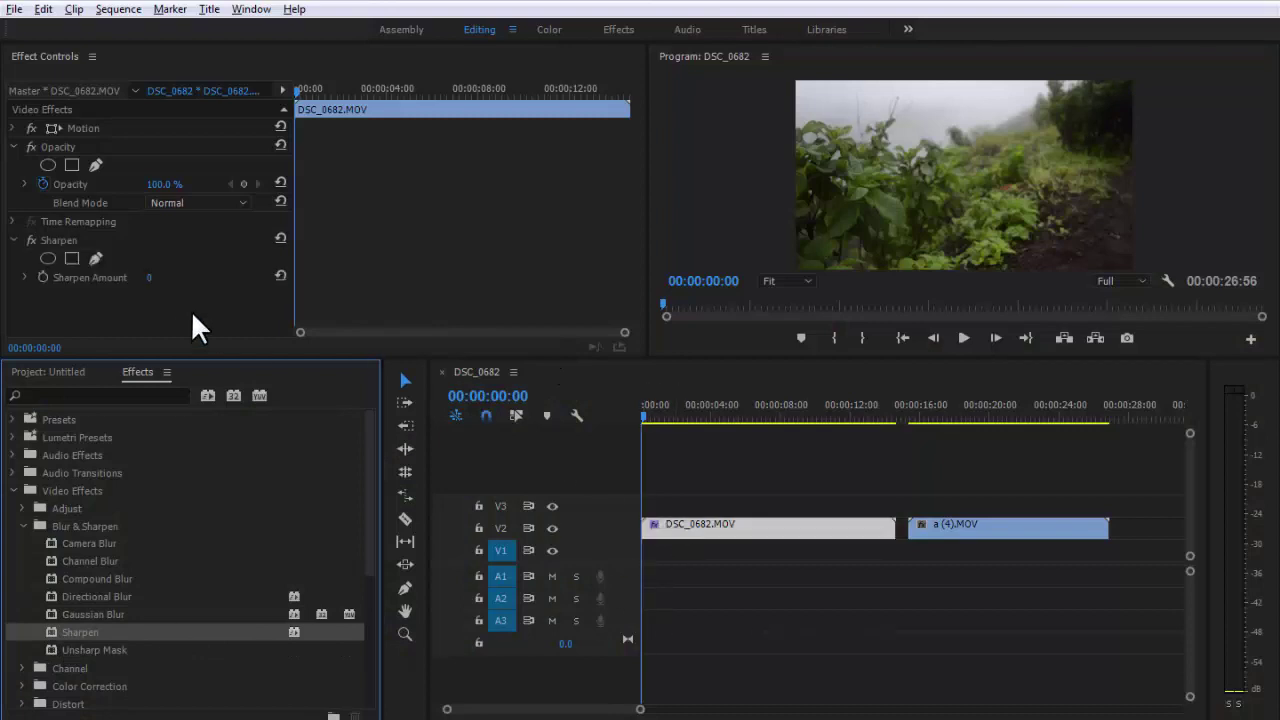
drag(152, 287, 560, 321)
click(1188, 206)
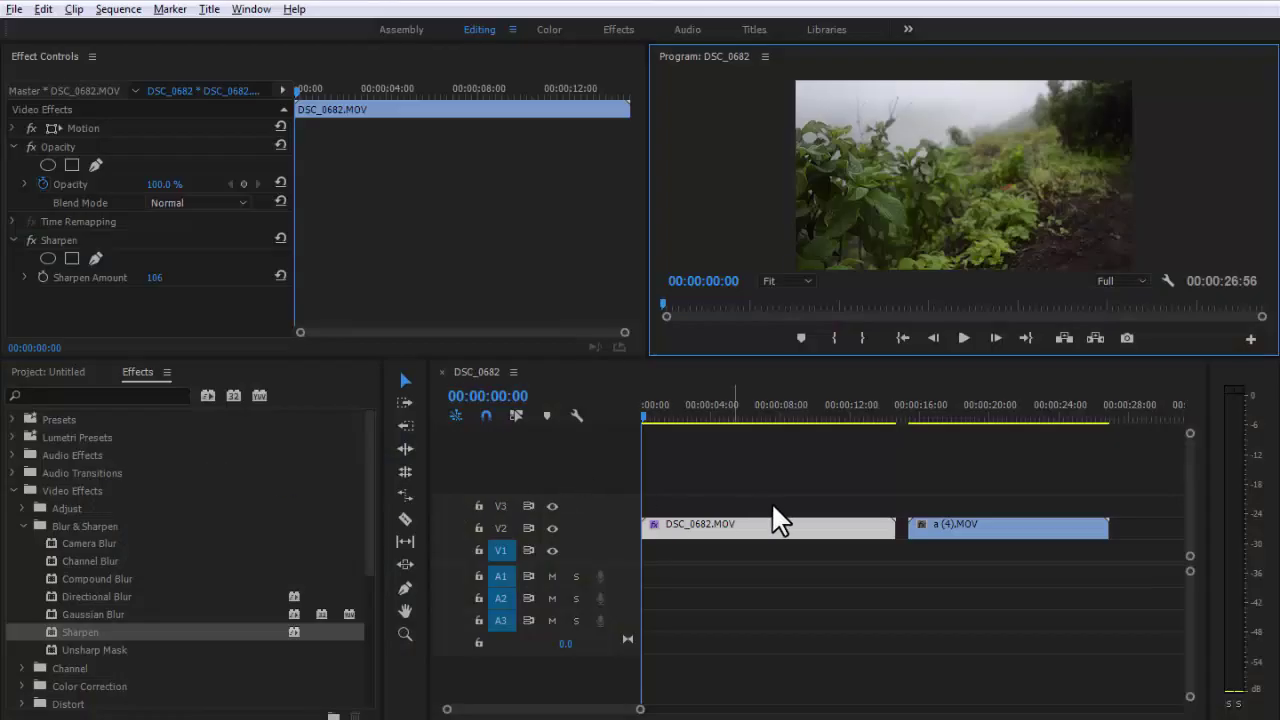
click(55, 240)
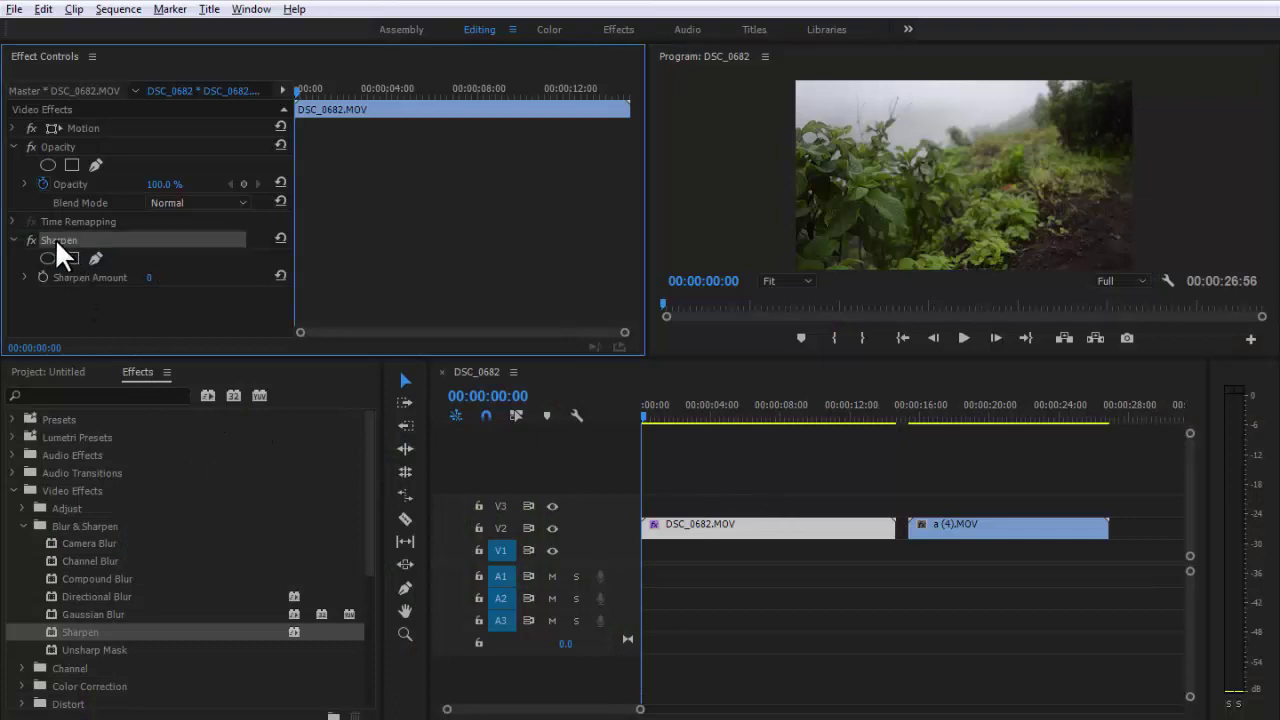
key(Delete)
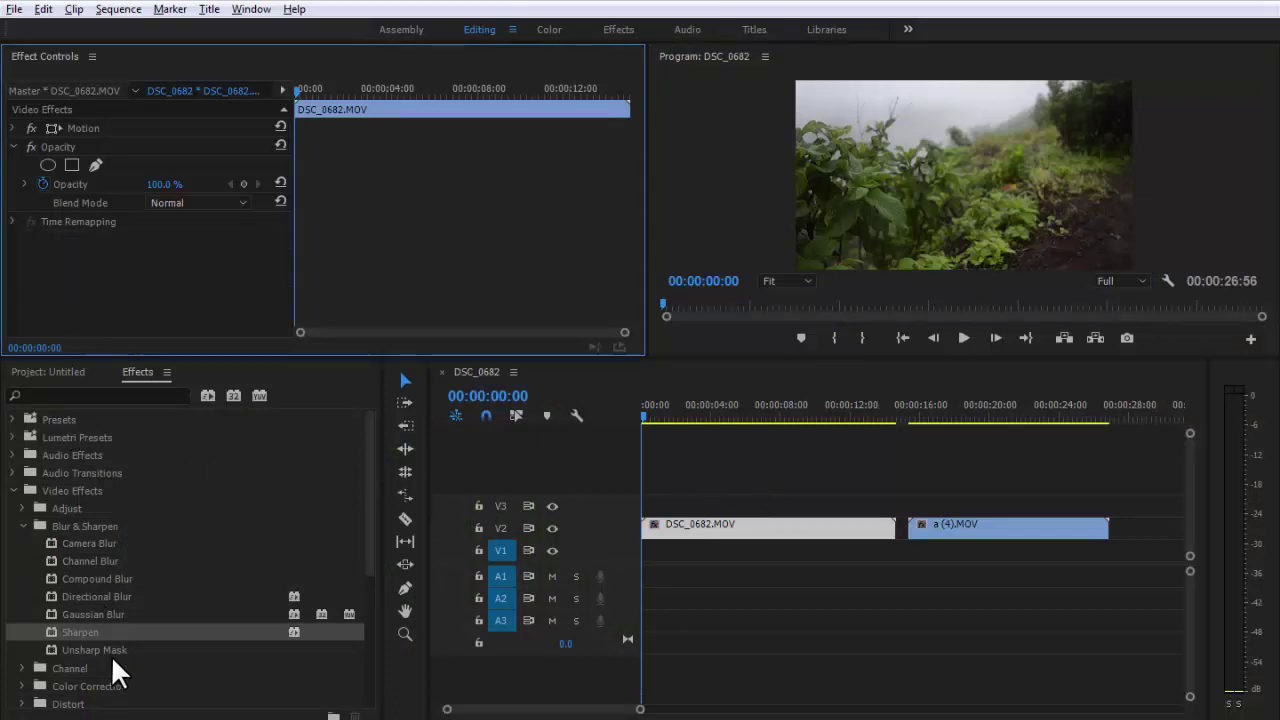
Step: Apply Unsharp Mask with Amount 133.0 and Threshold 1
drag(105, 649, 697, 546)
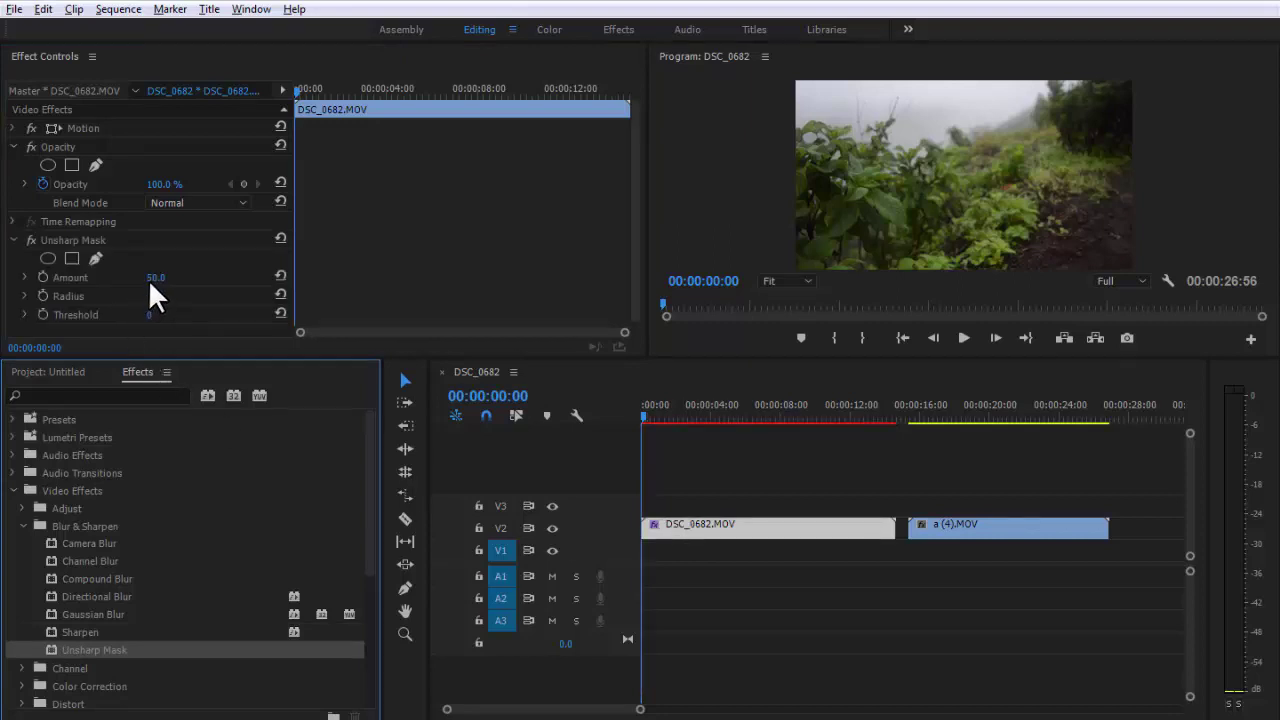
mouse_move(150, 278)
mouse_down()
mouse_move(148, 300)
mouse_move(168, 296)
mouse_up()
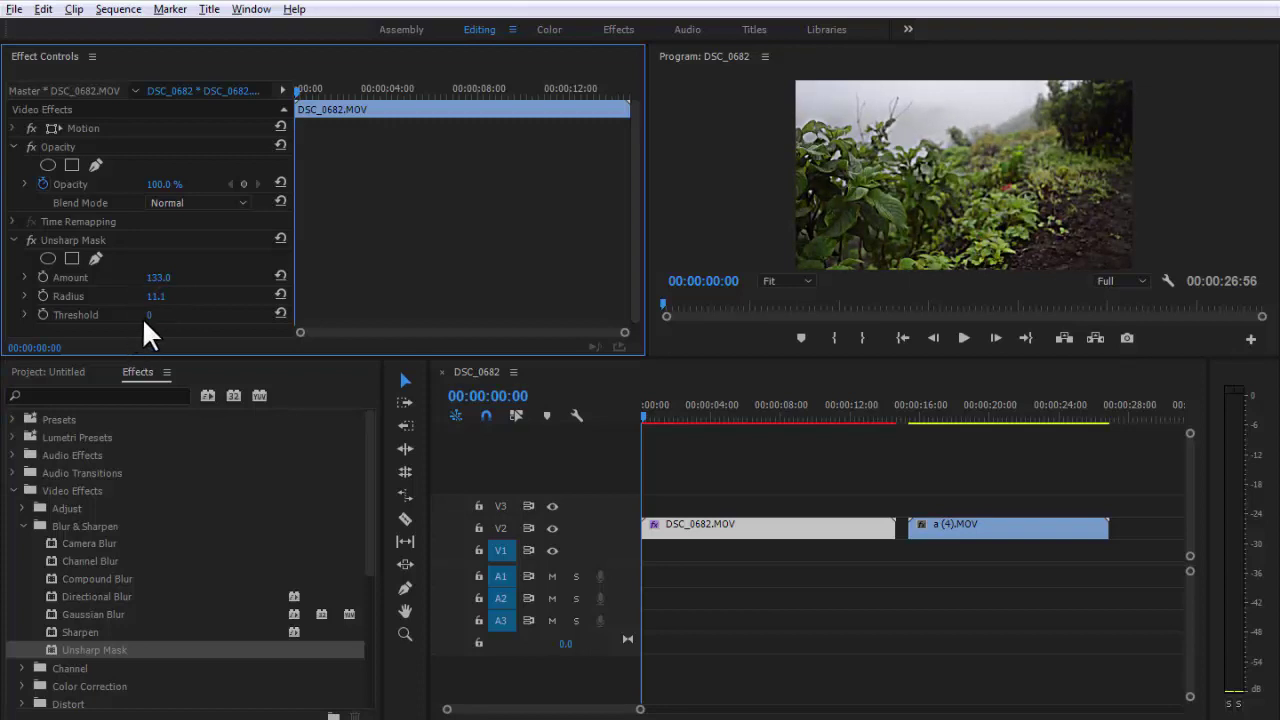
drag(149, 315, 156, 315)
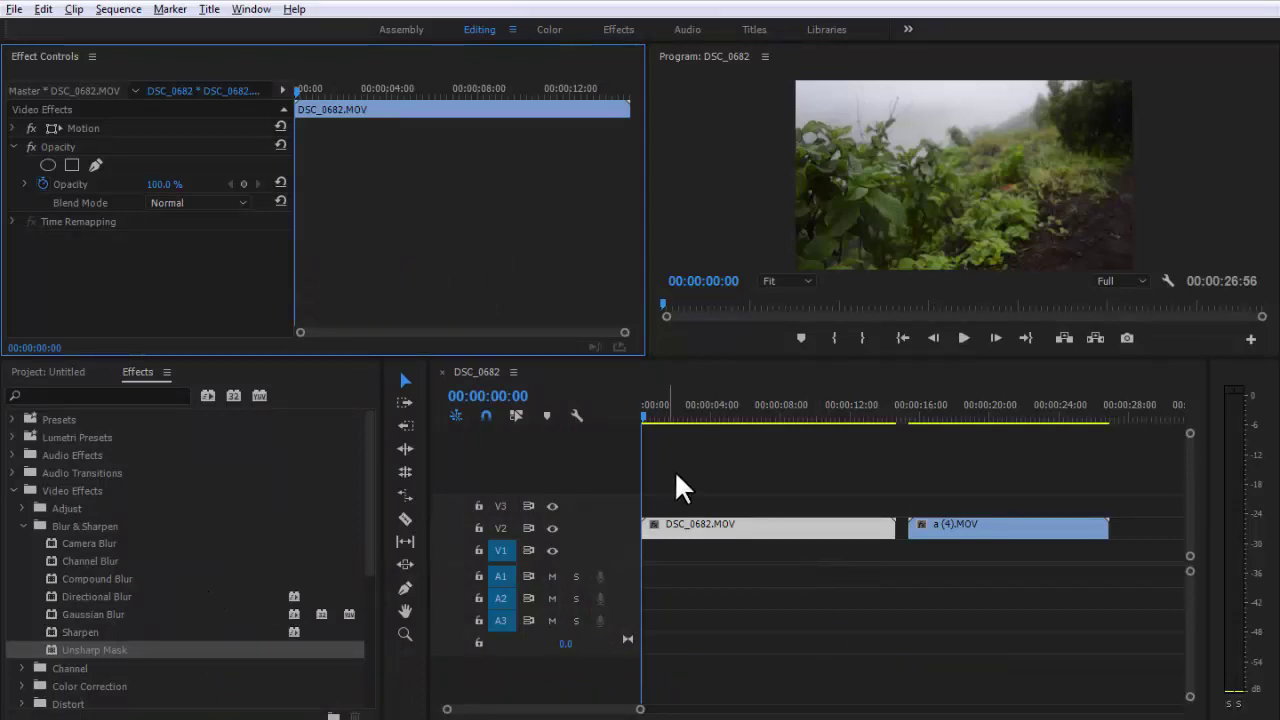
Step: Slide a (4).MOV left against DSC_0682.MOV so the sequence runs 26:13, then return to the start
drag(720, 492, 855, 635)
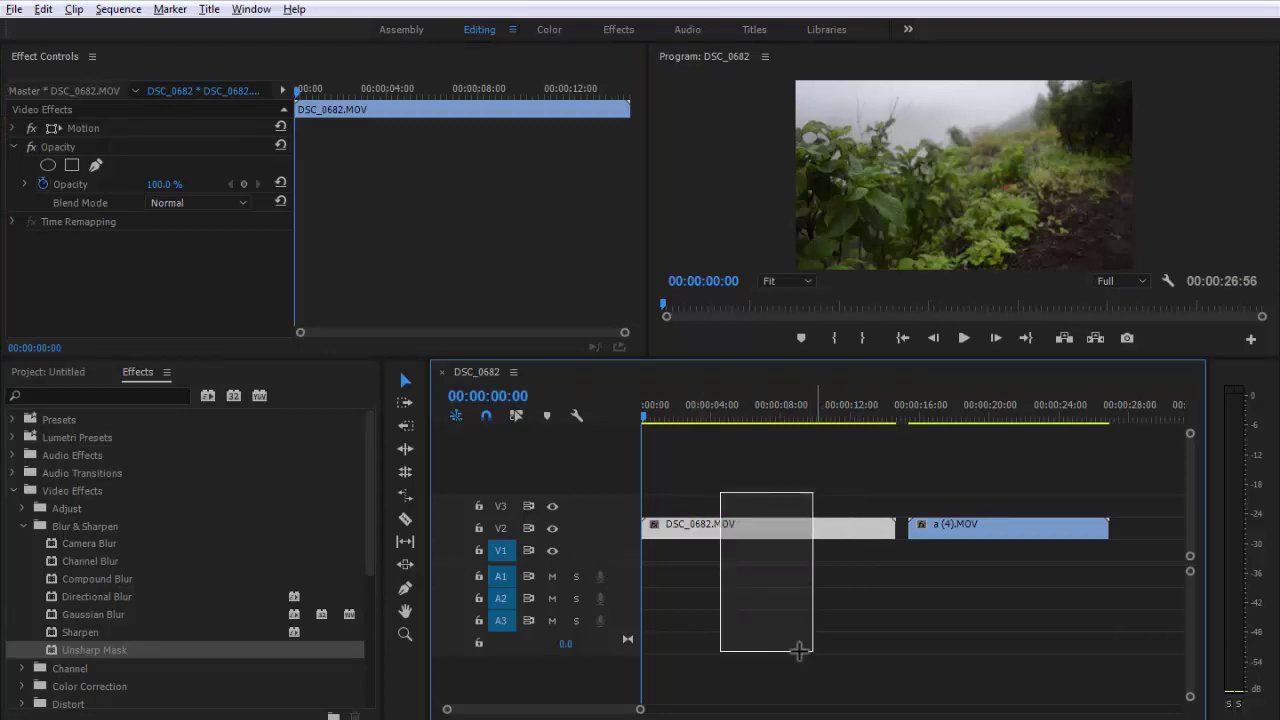
drag(855, 635, 735, 690)
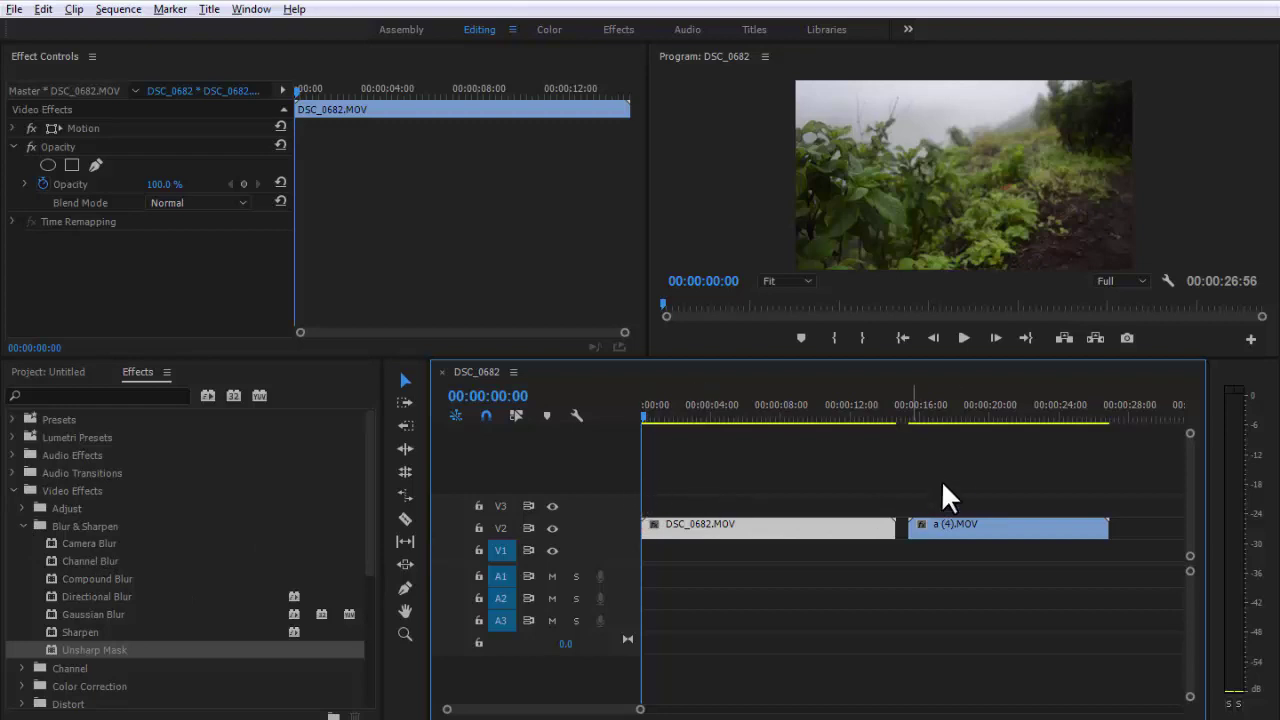
drag(980, 534, 960, 538)
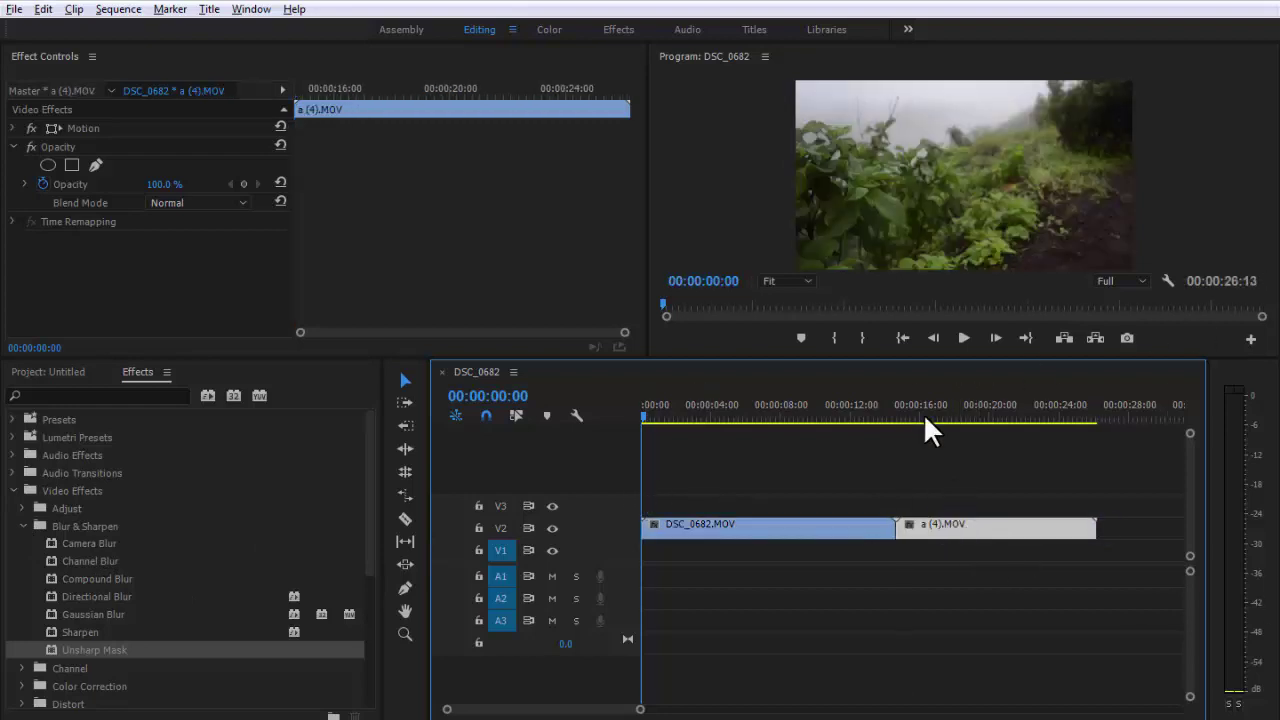
click(686, 486)
drag(714, 410, 1003, 410)
drag(960, 470, 640, 502)
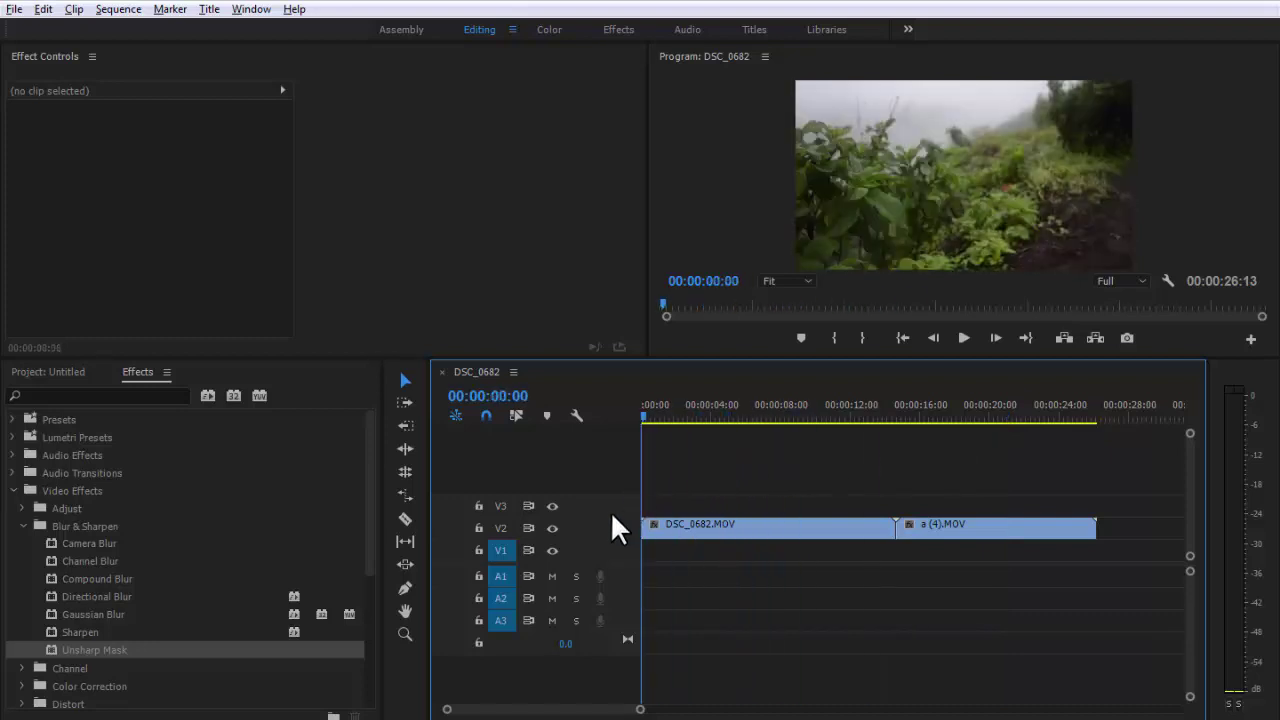
Step: Create a new title named Welcome from the Project panel
click(42, 376)
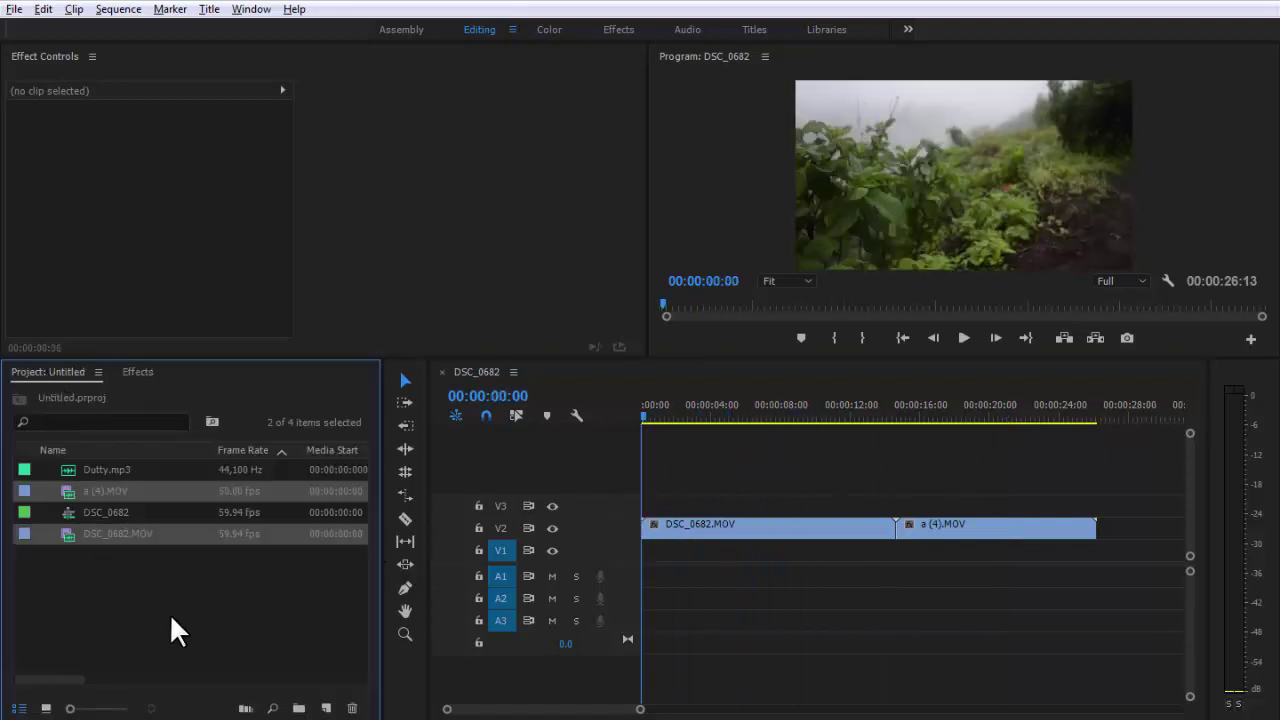
right_click(143, 600)
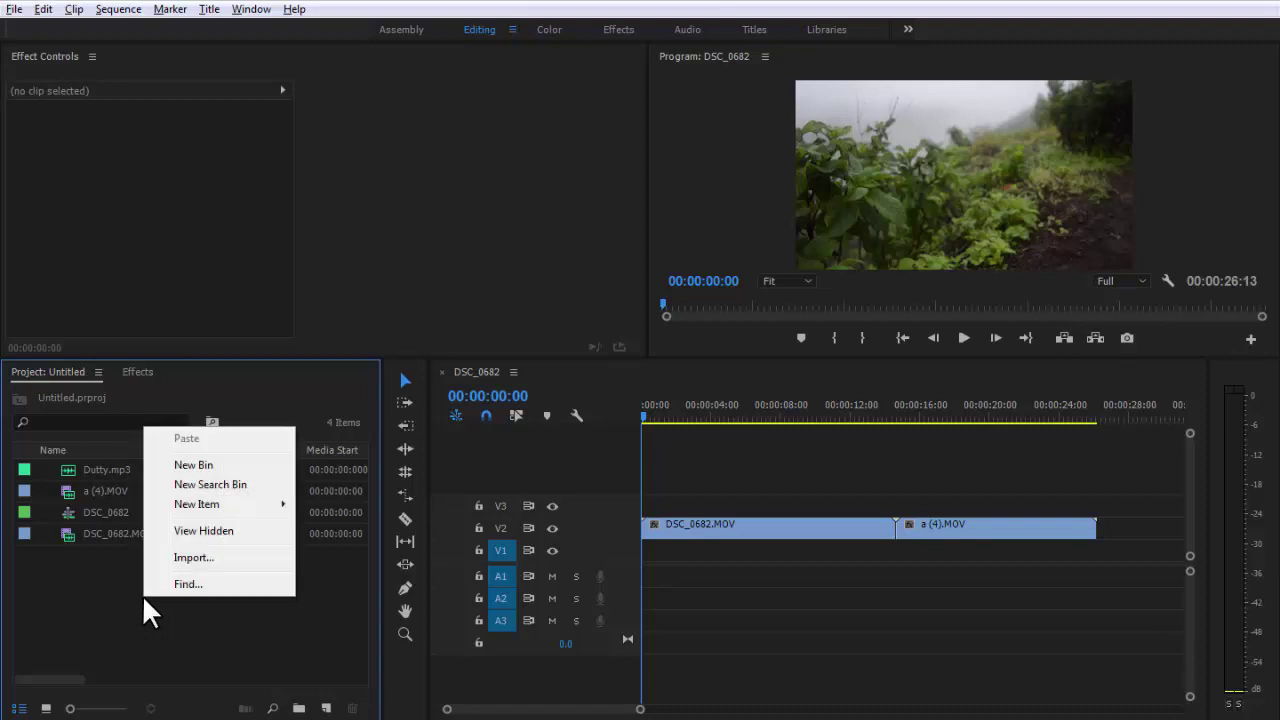
mouse_move(207, 504)
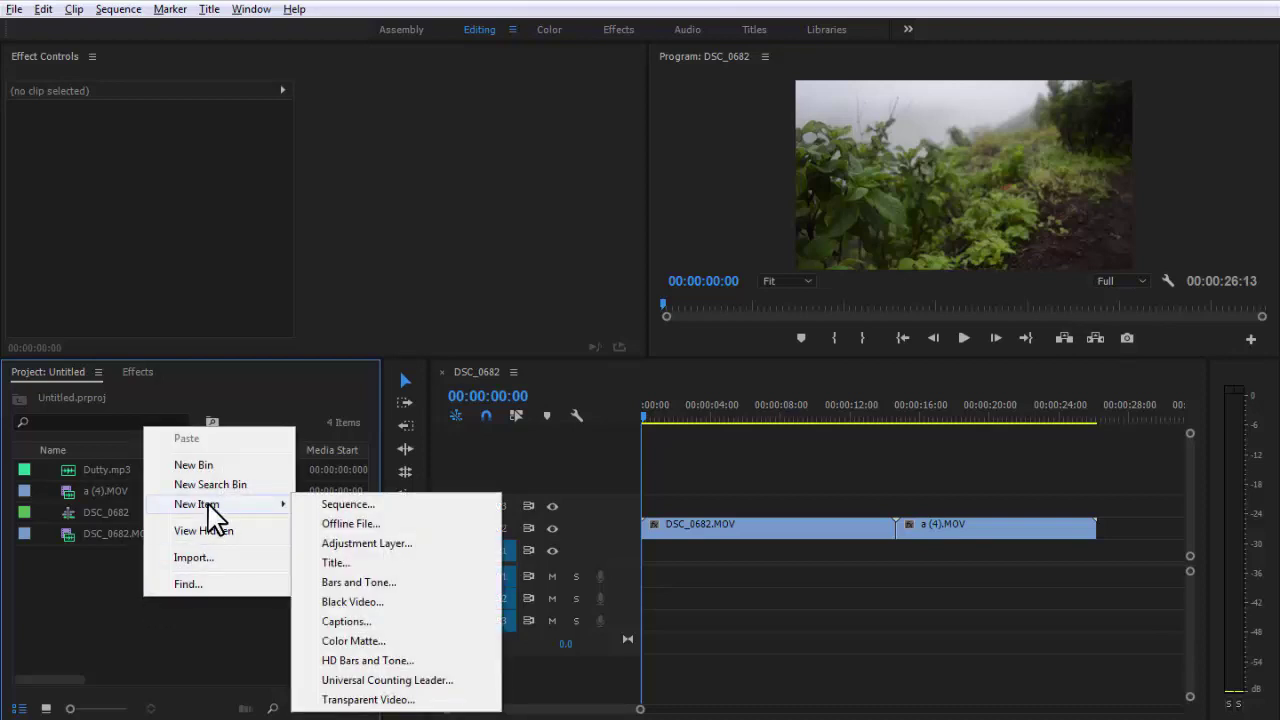
click(356, 562)
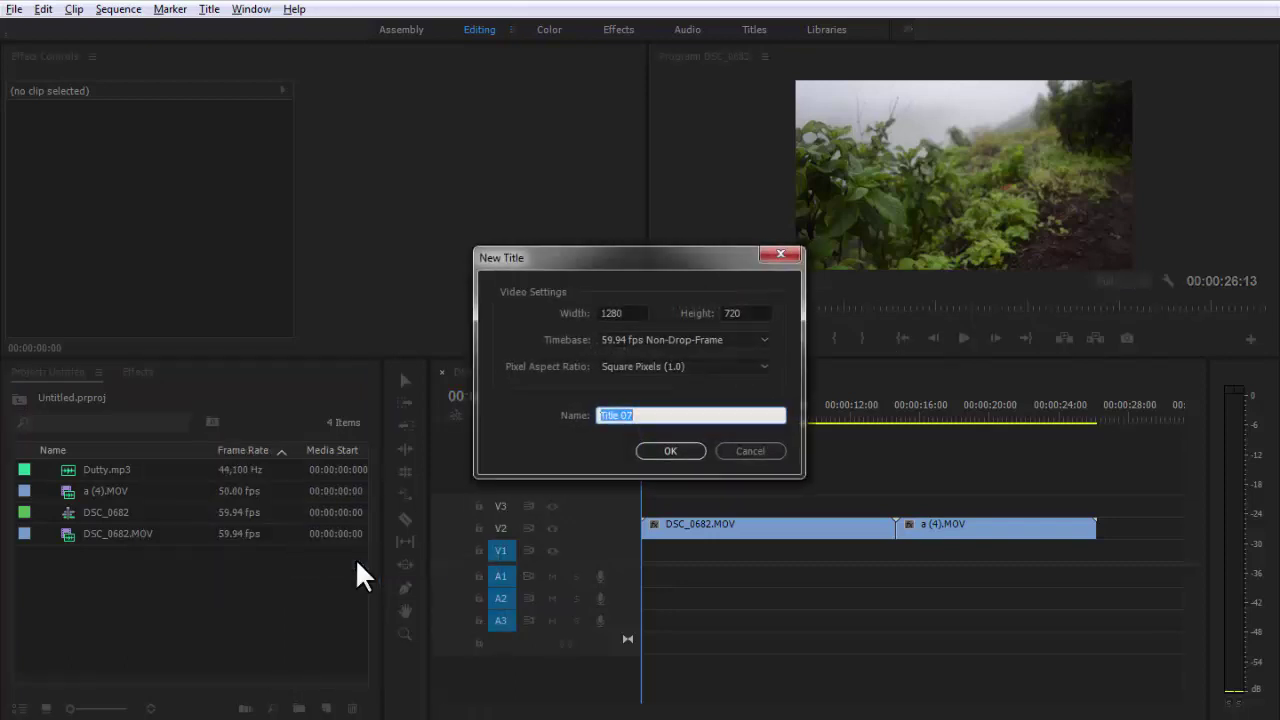
text(Welco)
text(me)
click(672, 450)
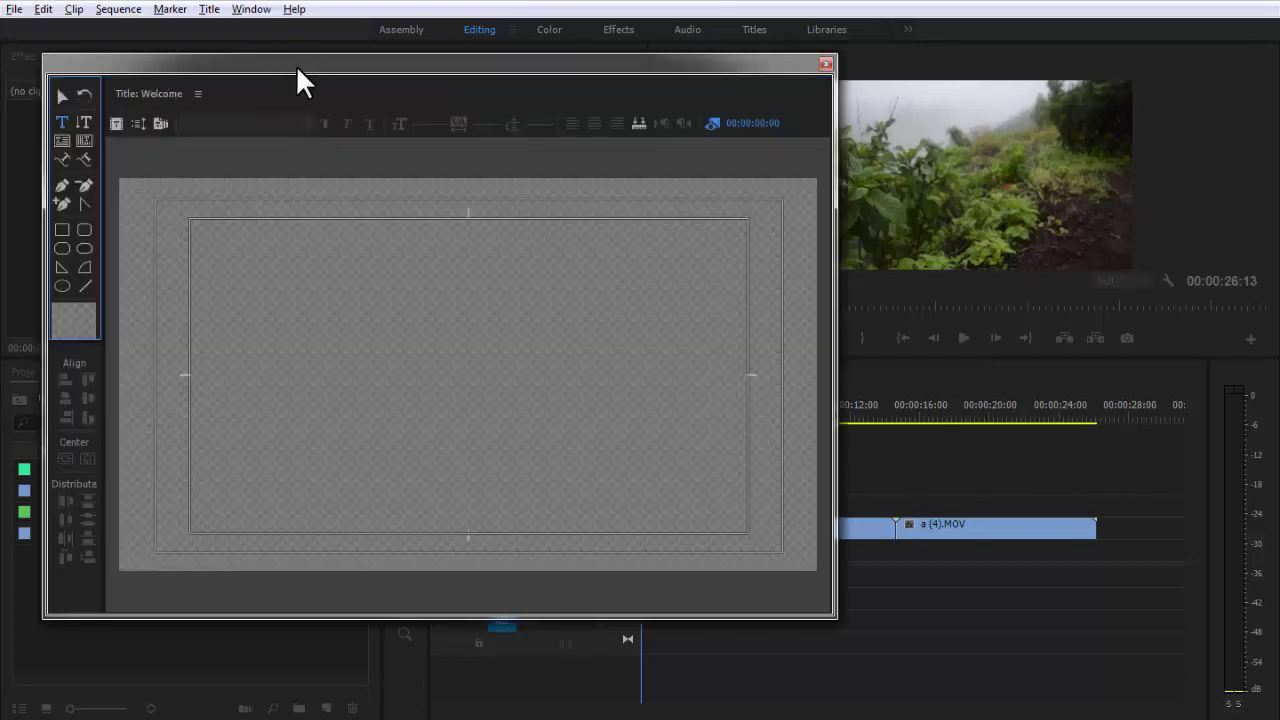
drag(310, 68, 494, 82)
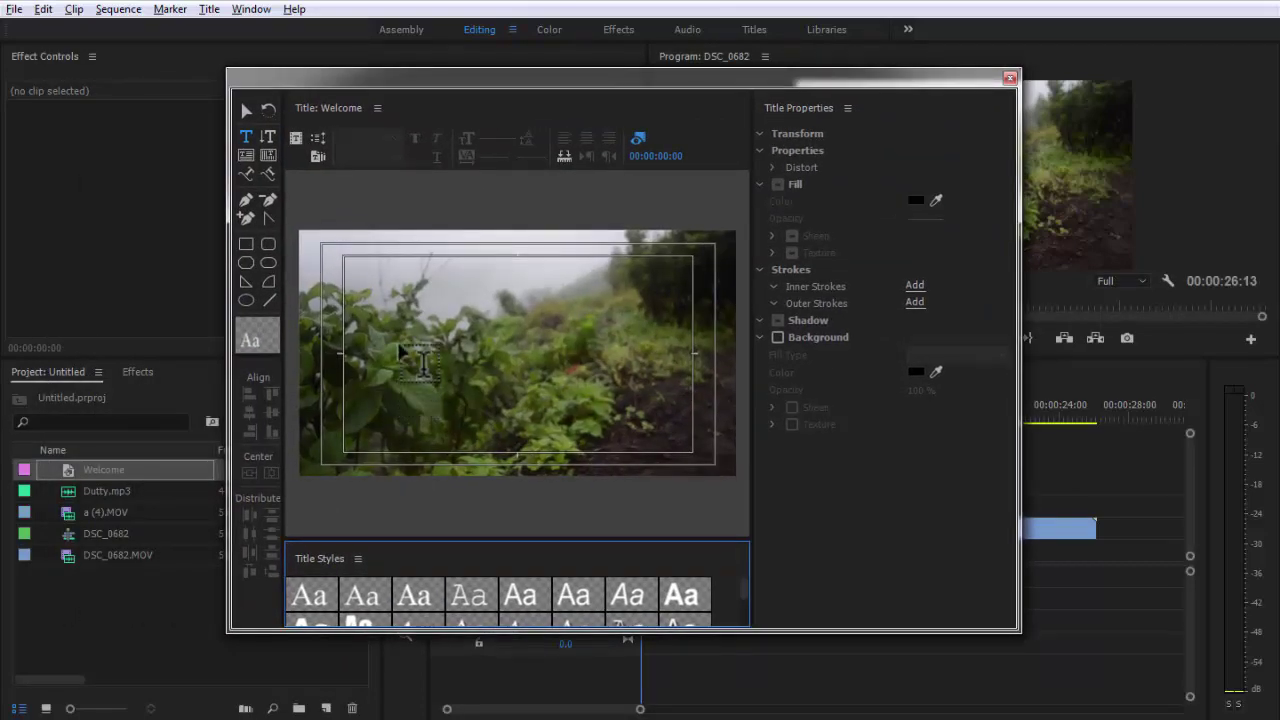
Step: Type Welcome on the title canvas, set it to Aharoni Bold at 185, and centre it
click(402, 332)
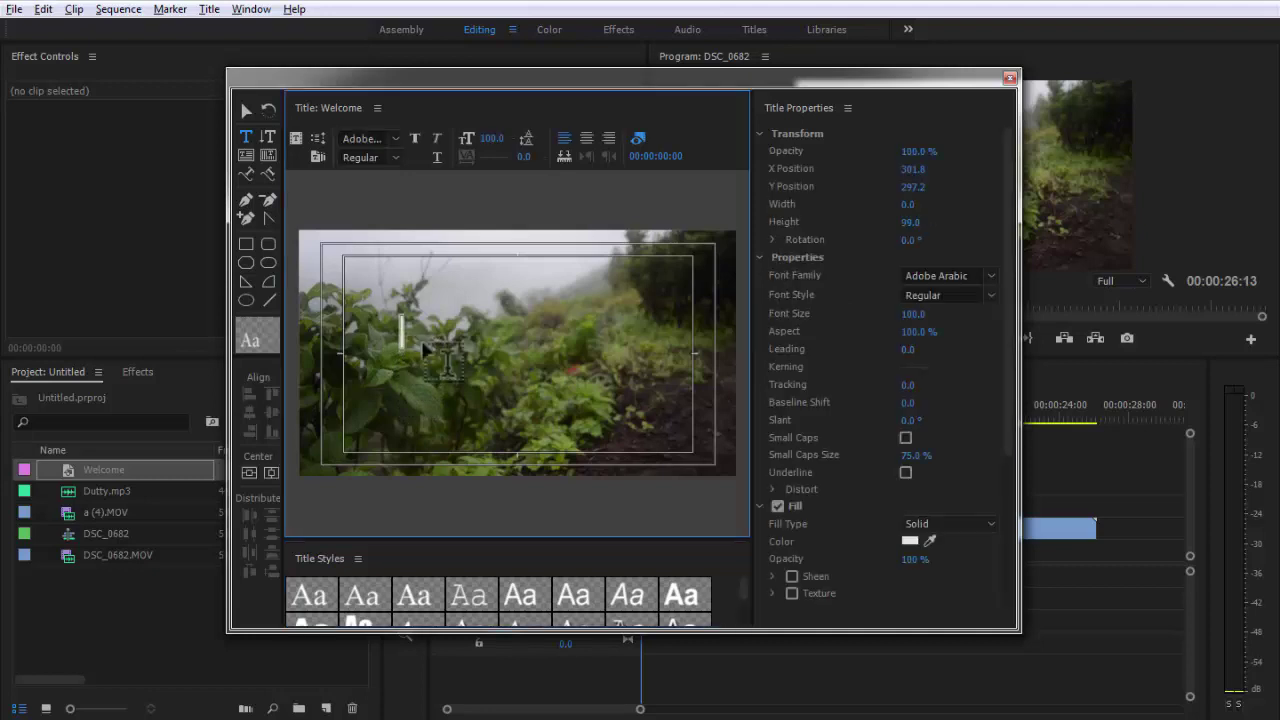
text(Welcome)
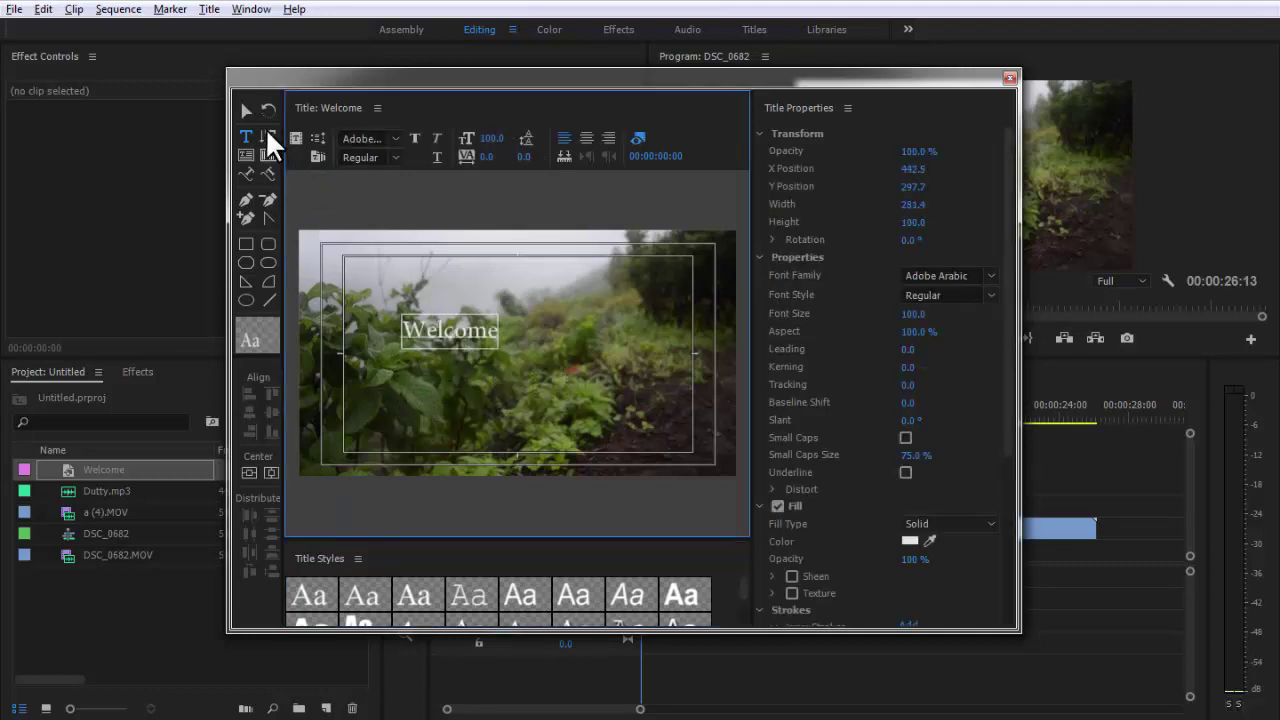
click(266, 469)
click(251, 471)
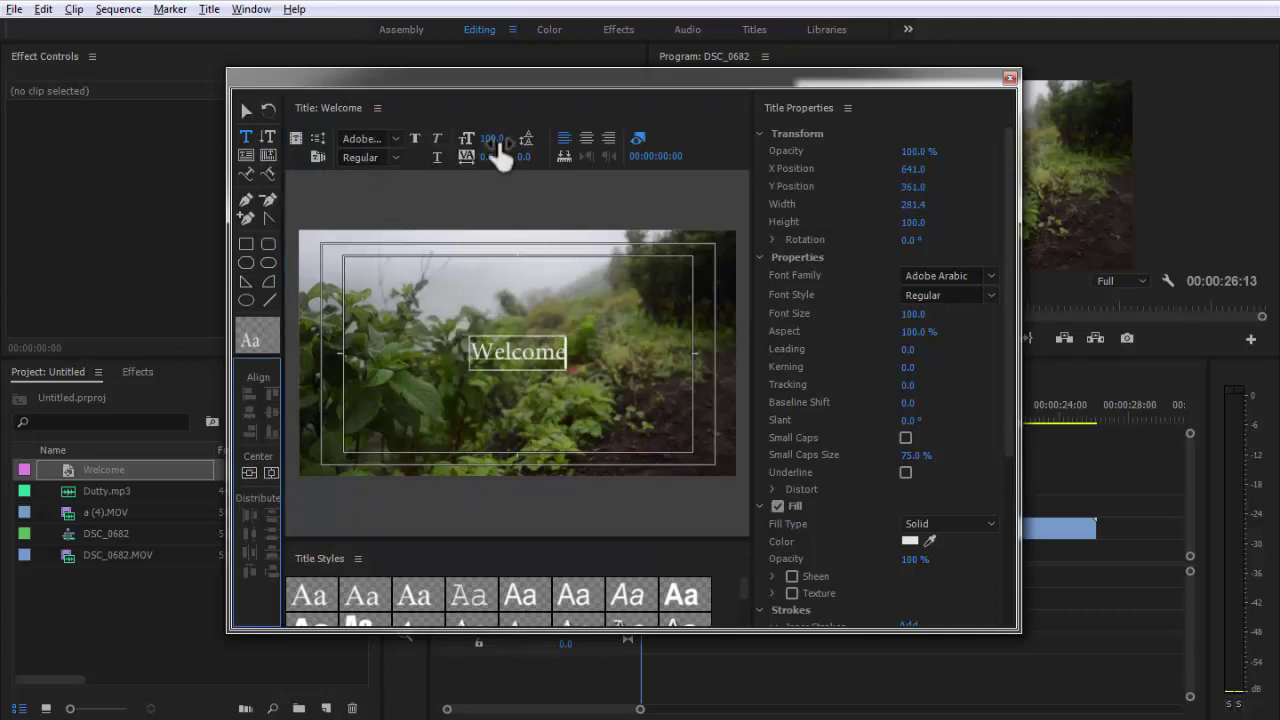
drag(497, 142, 582, 142)
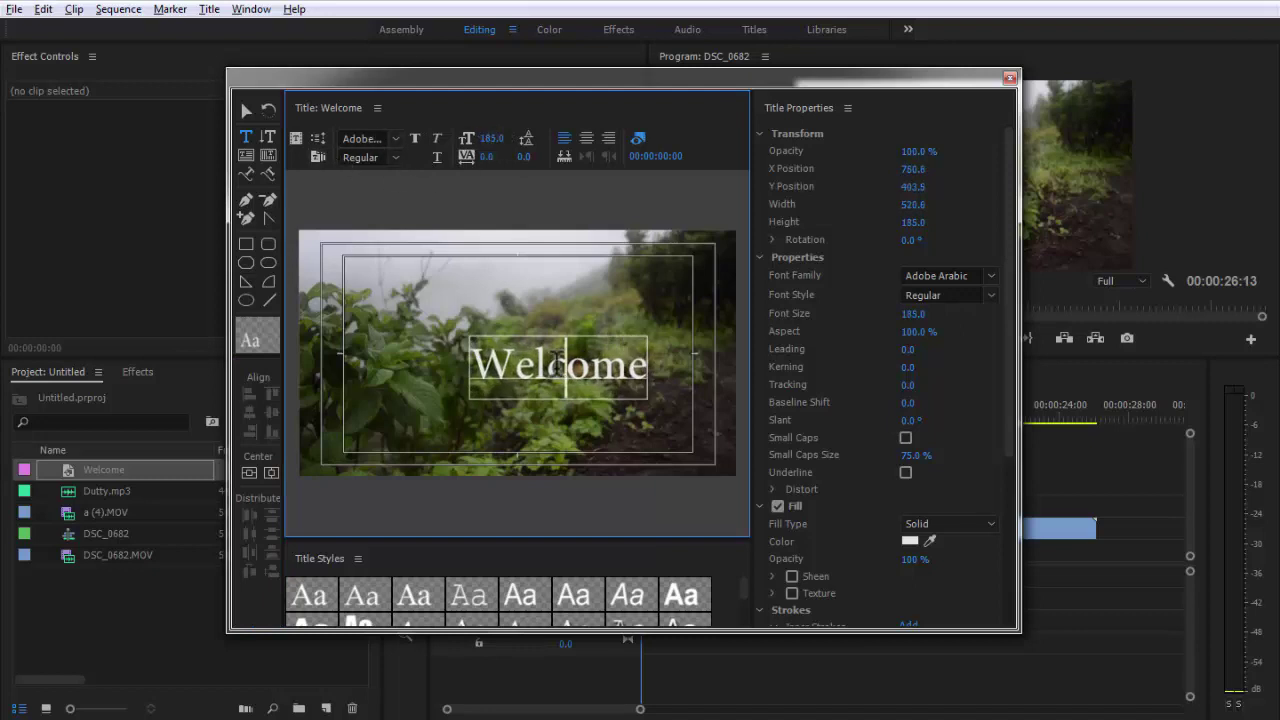
click(396, 138)
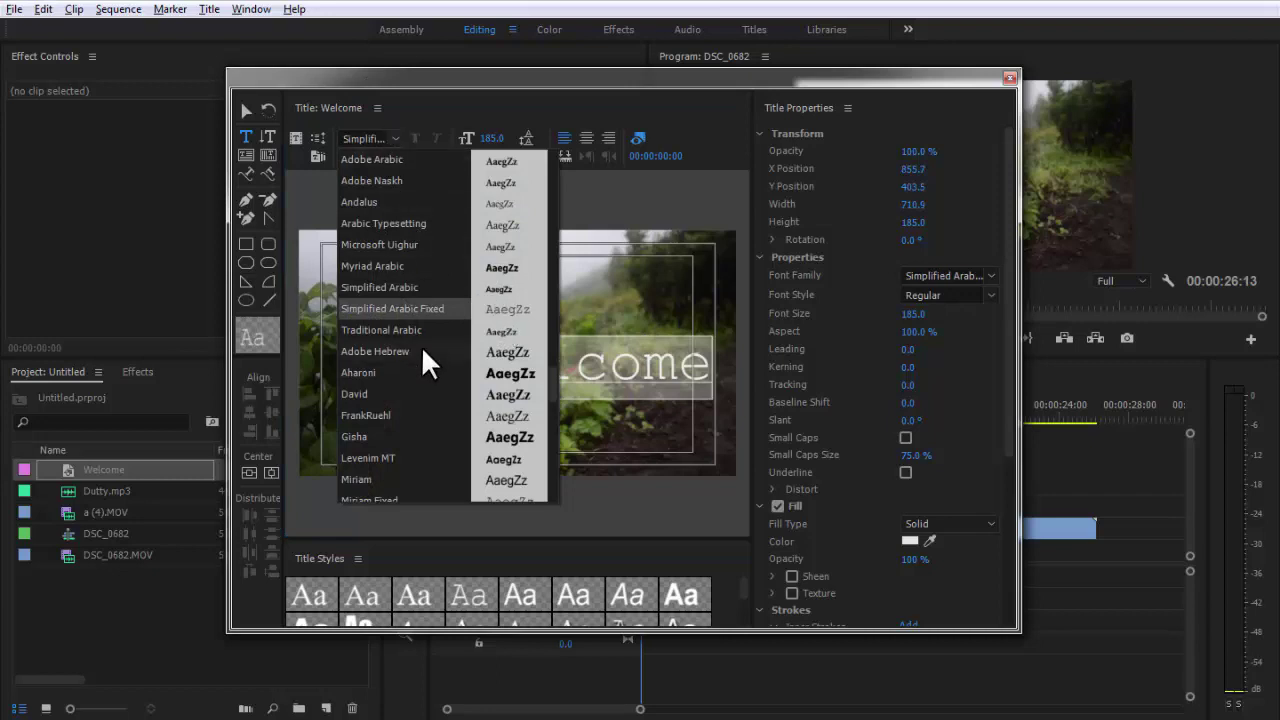
click(395, 372)
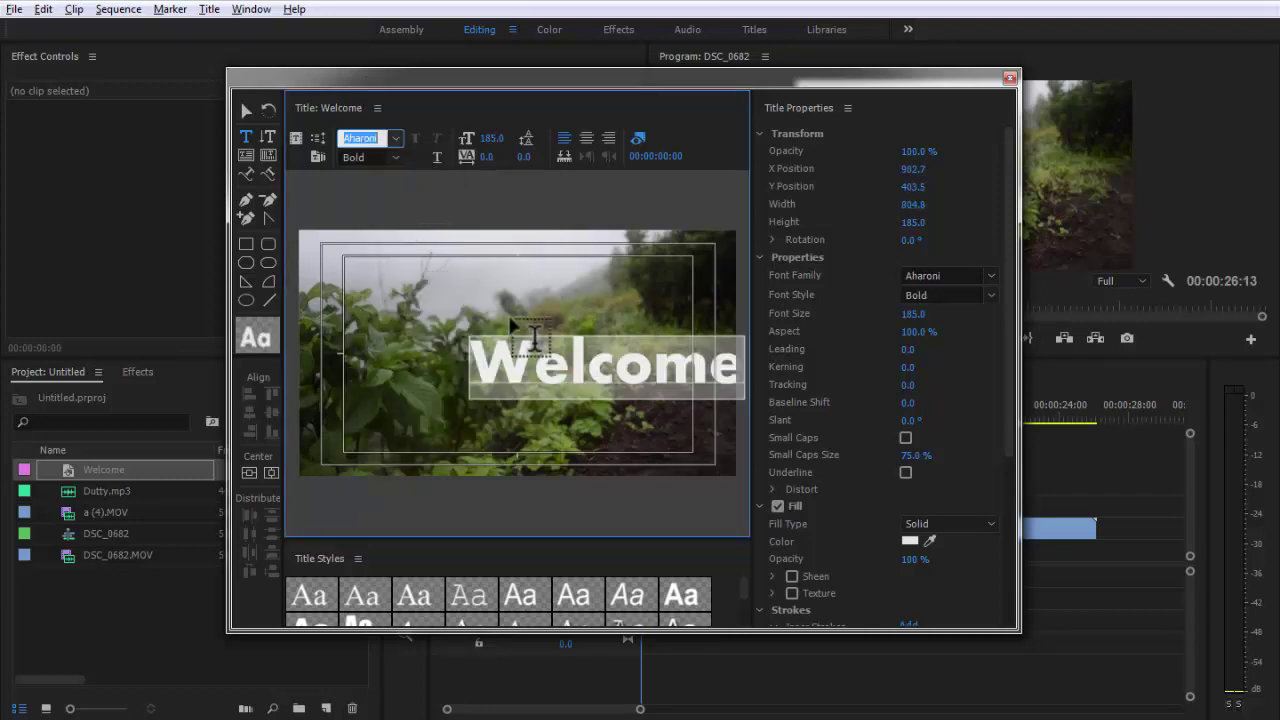
click(246, 110)
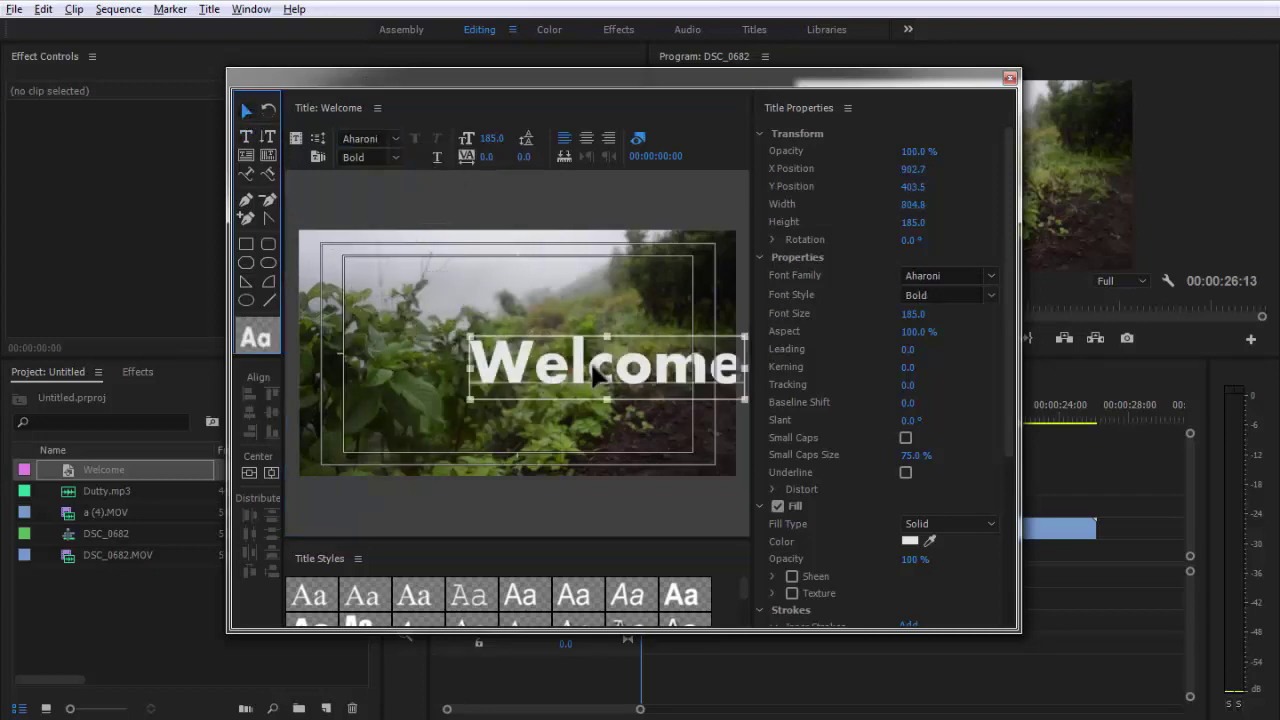
drag(505, 368, 450, 363)
click(271, 473)
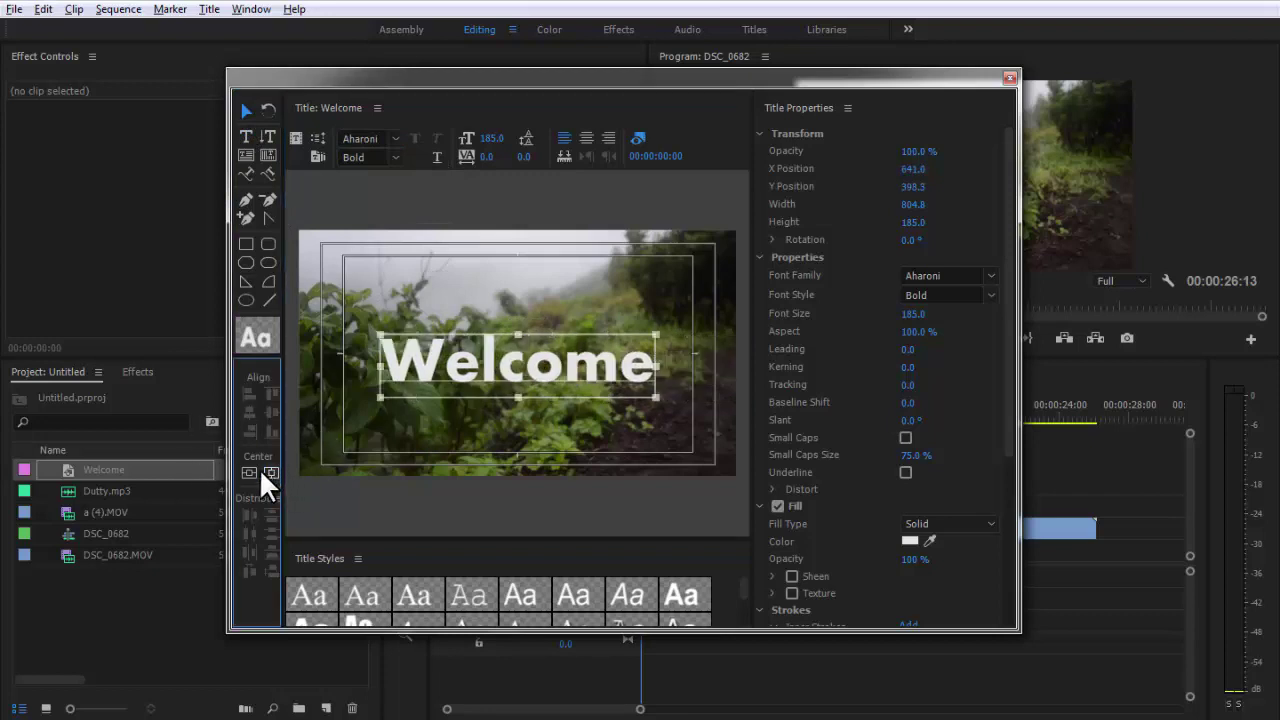
click(249, 473)
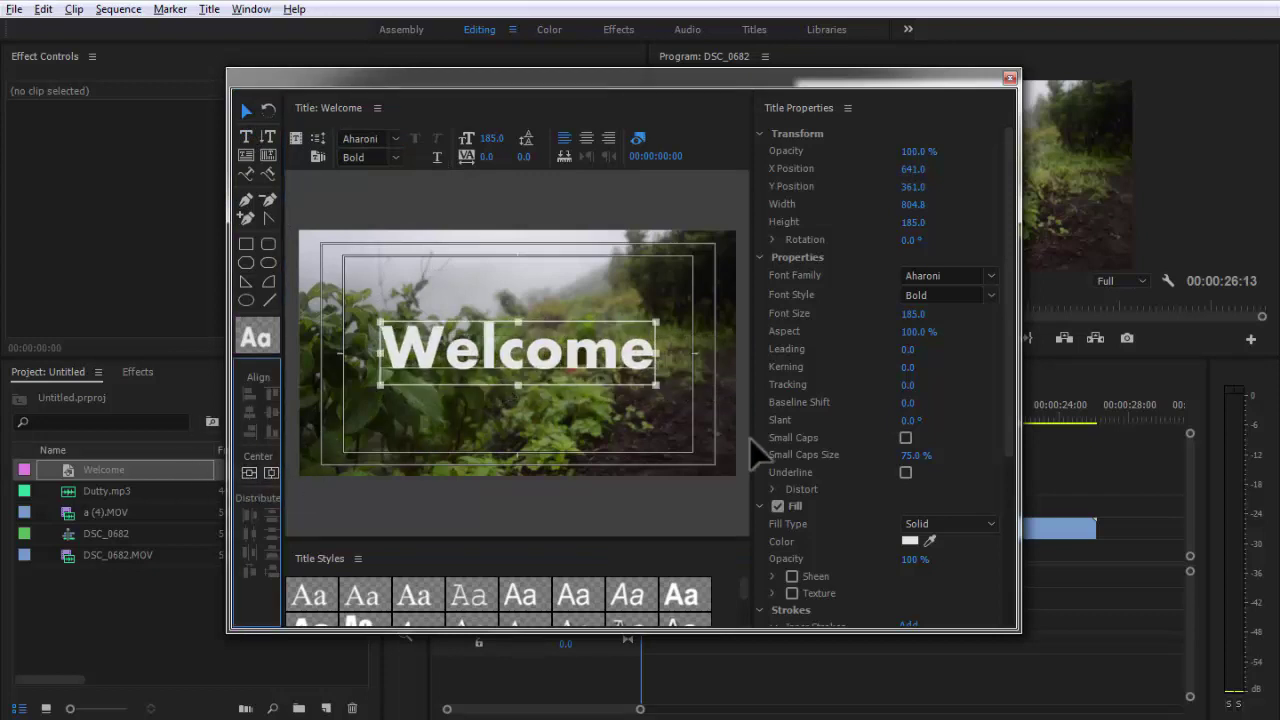
Step: Turn on a drop shadow for the Welcome text
scroll(834, 510, down, 2)
scroll(821, 527, down, 1)
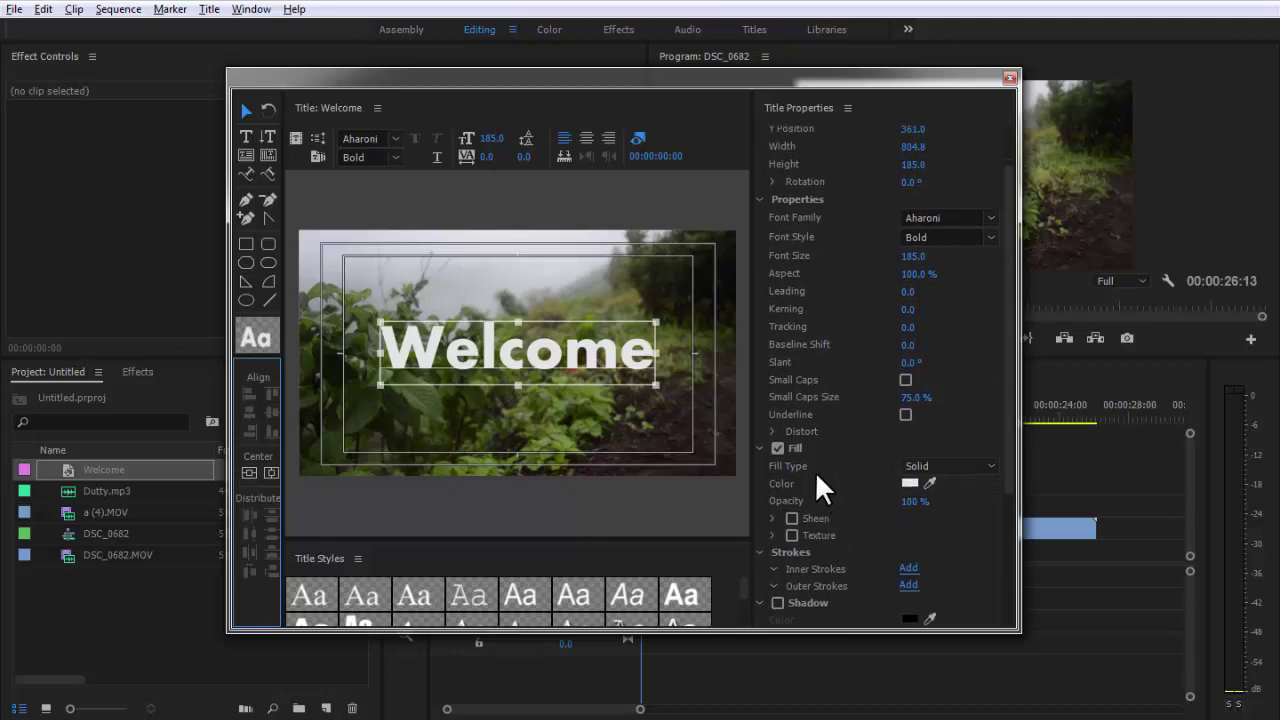
scroll(816, 500, down, 2)
click(778, 567)
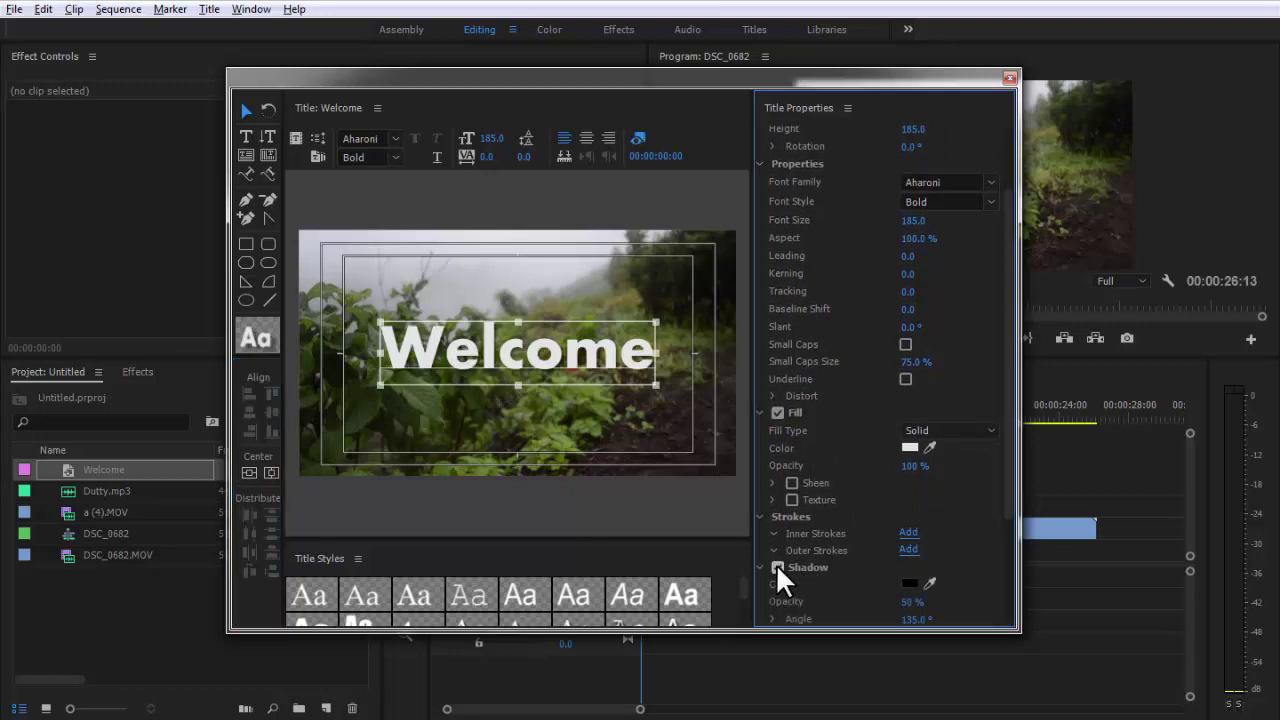
Step: Add an inner stroke to the Welcome text and colour it red
scroll(855, 497, down, 1)
scroll(846, 520, down, 1)
scroll(800, 525, down, 1)
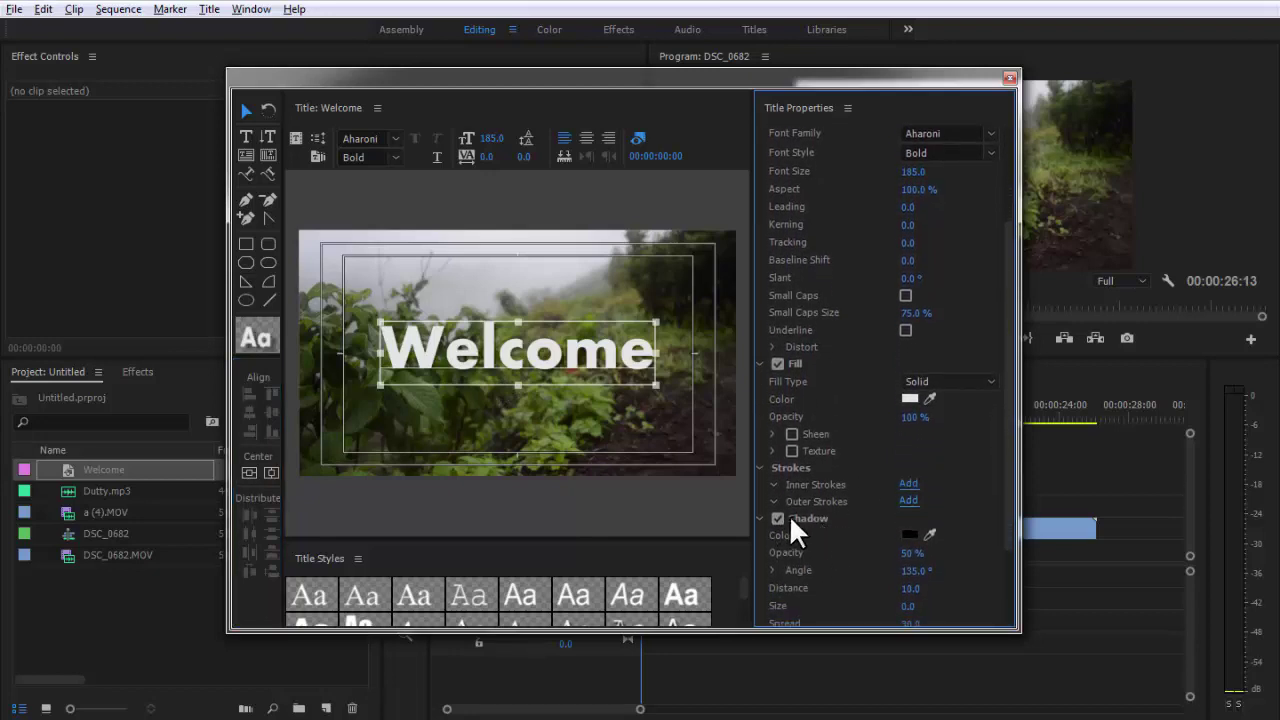
click(908, 484)
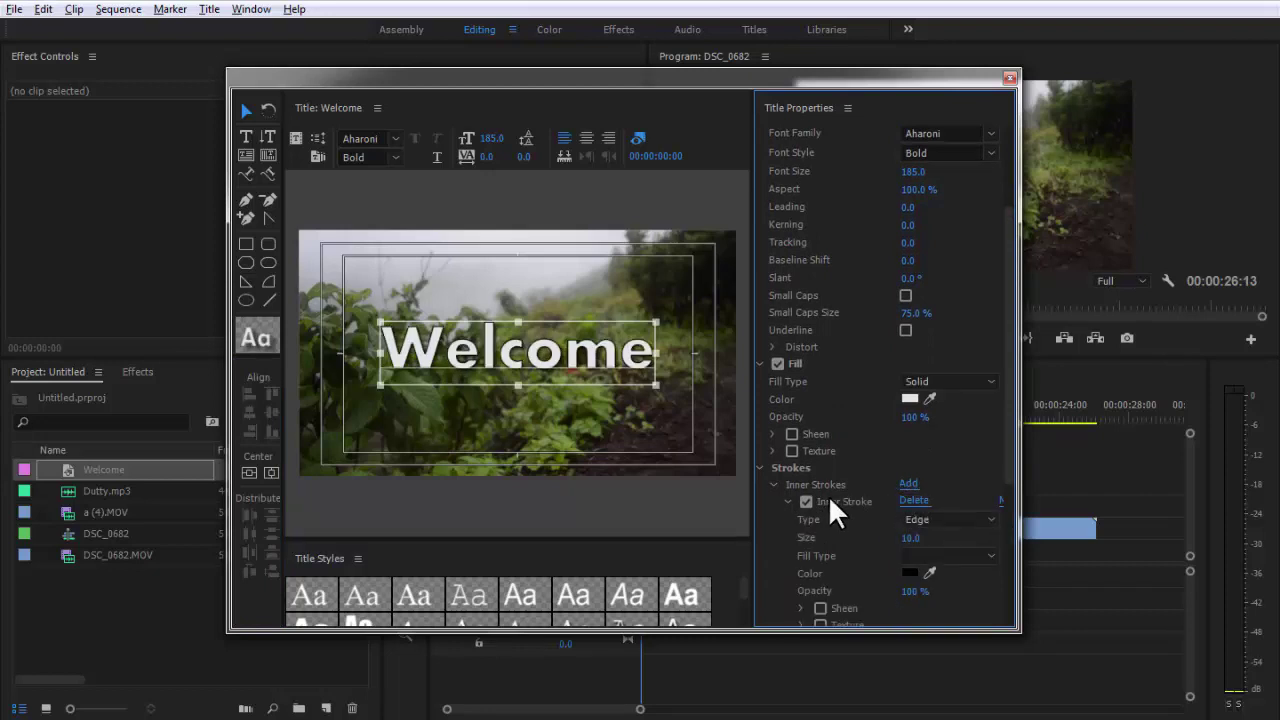
click(911, 569)
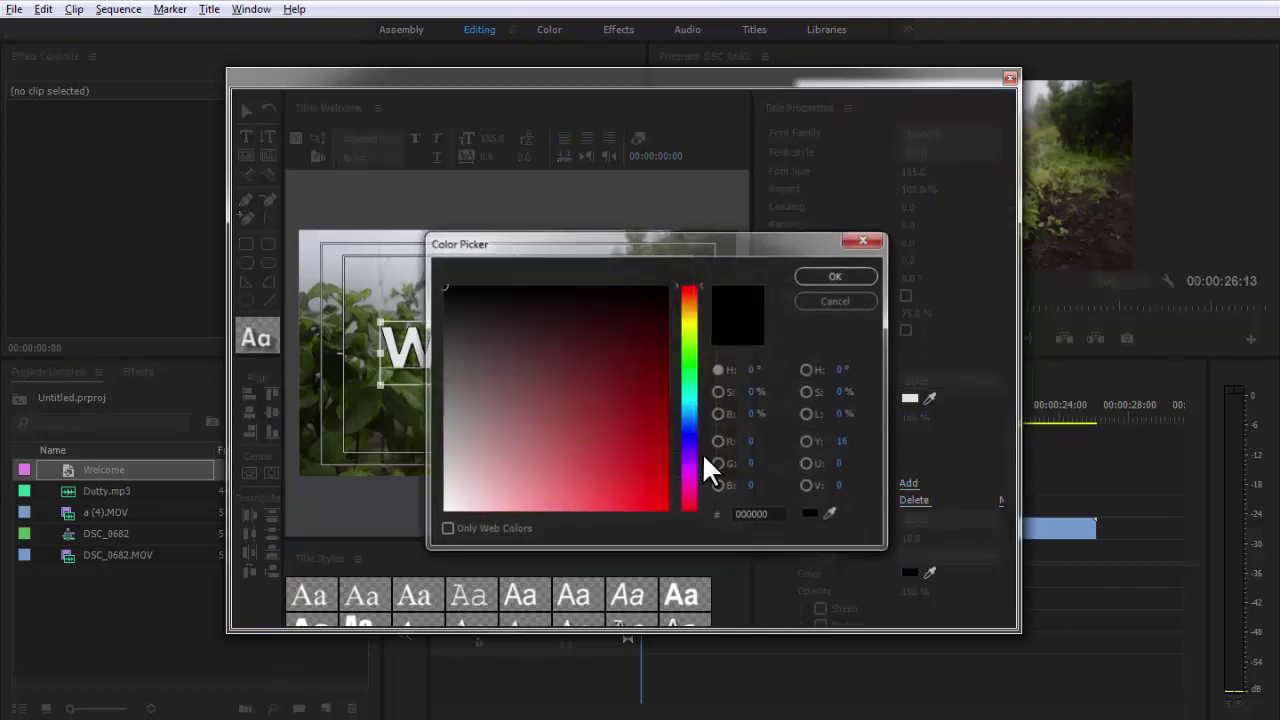
click(649, 499)
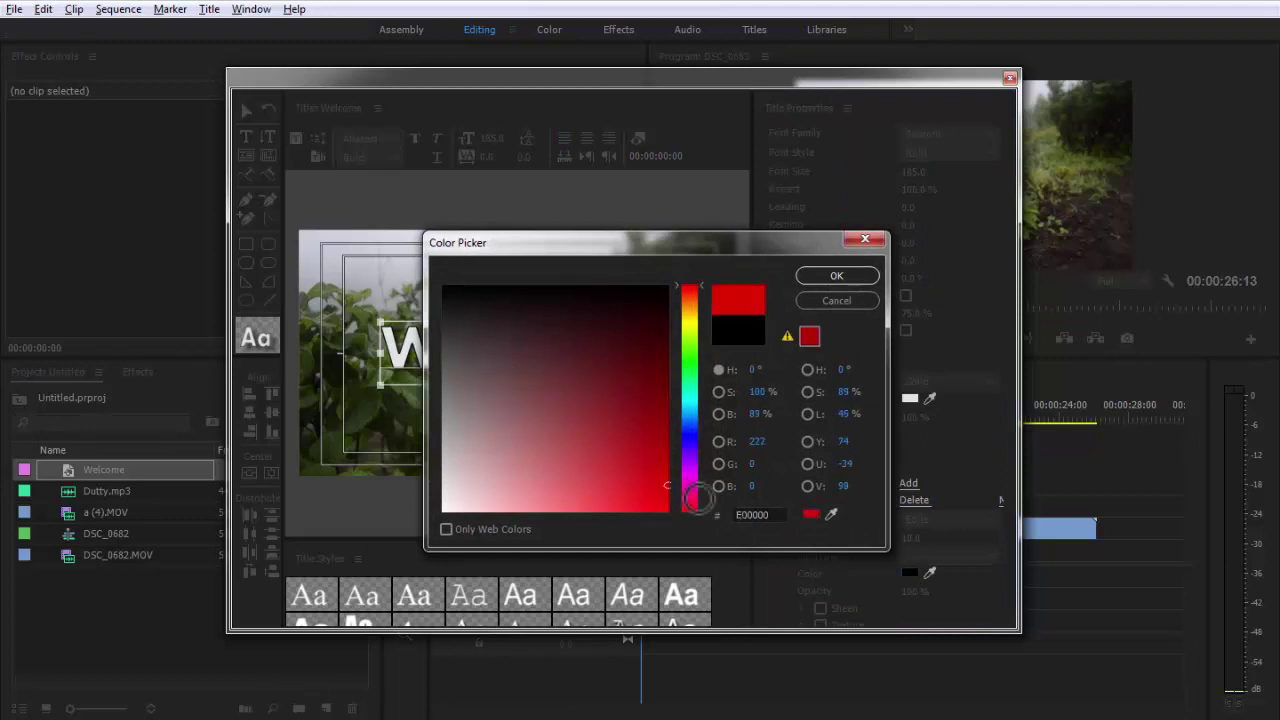
click(840, 276)
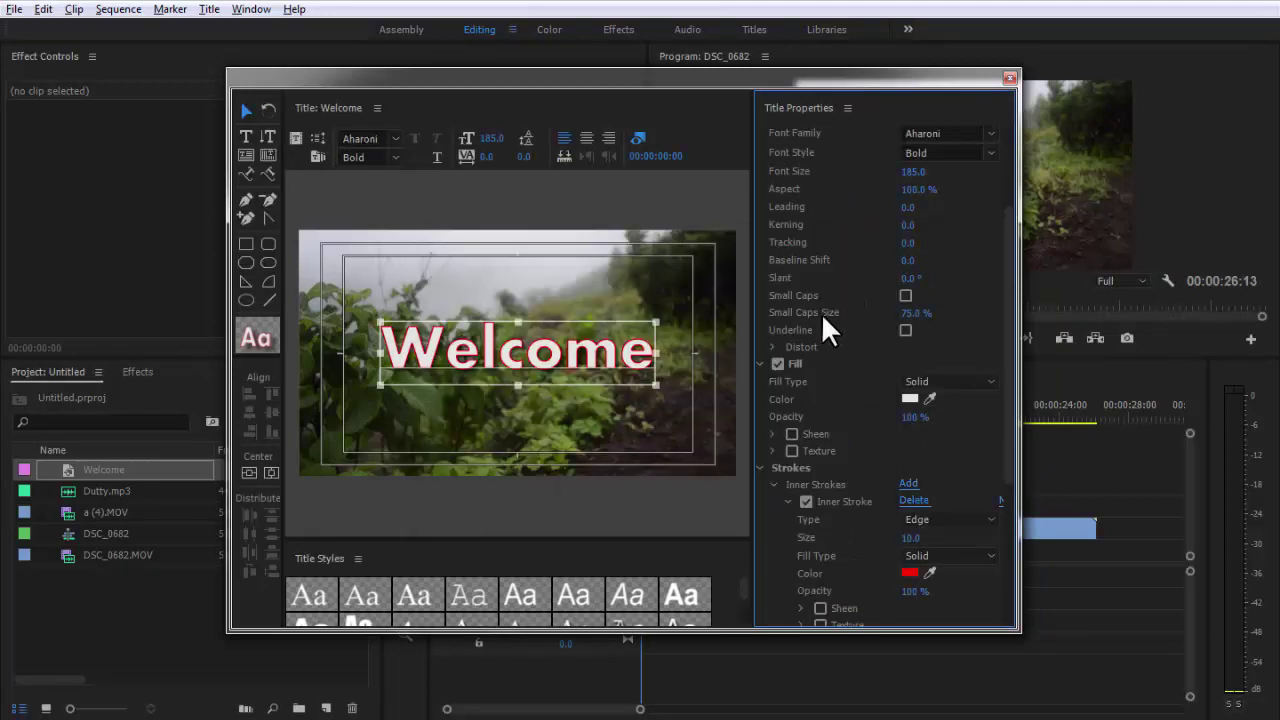
Step: Change the inner stroke colour to a near-black dark red and reselect the text
click(911, 571)
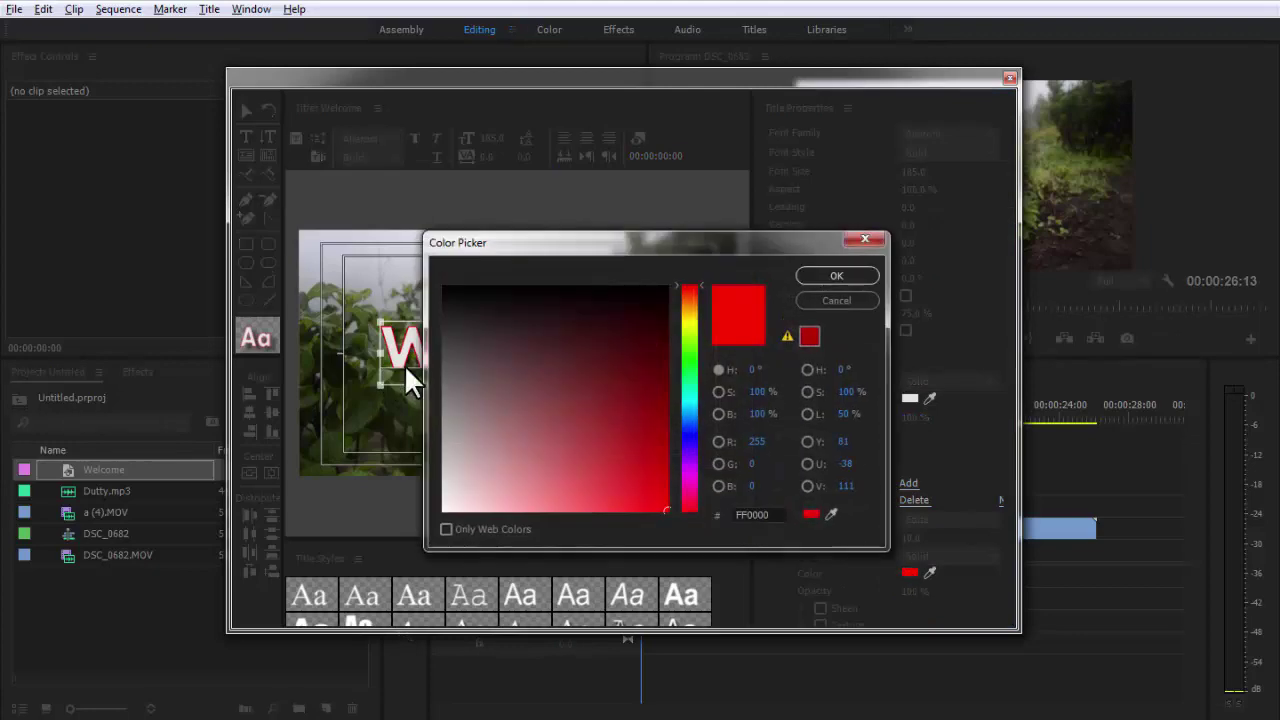
click(818, 274)
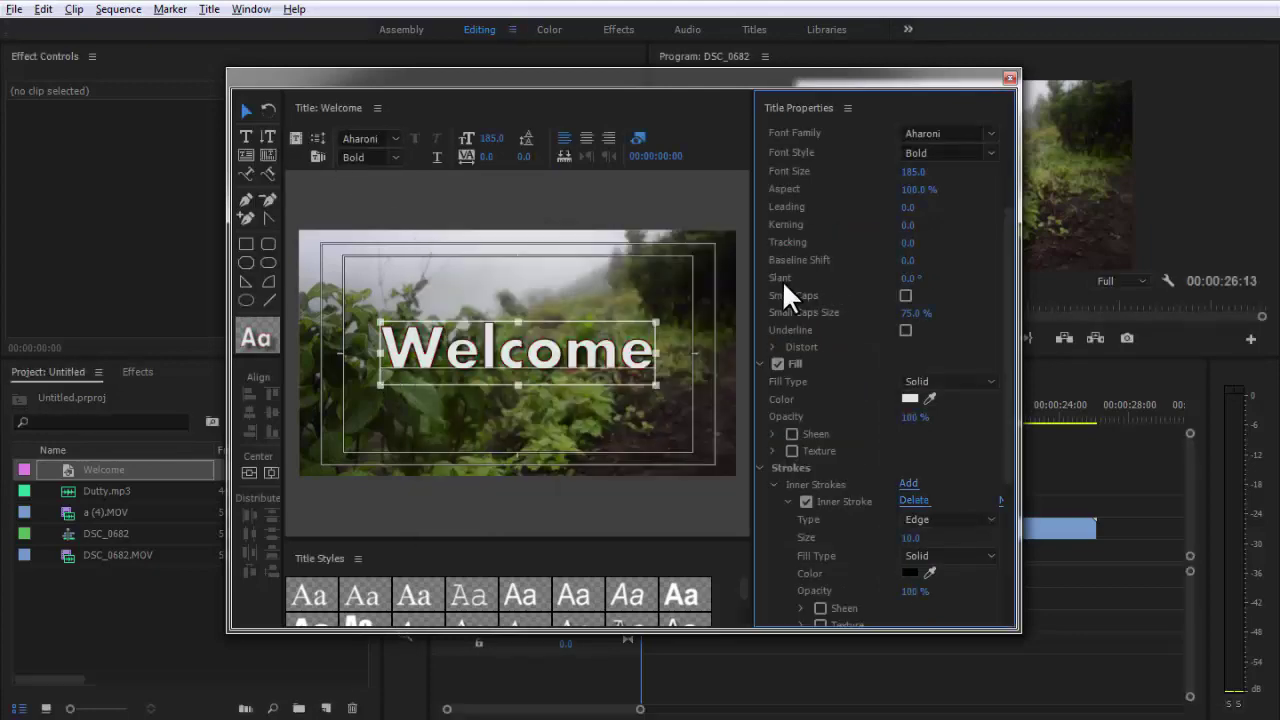
click(910, 572)
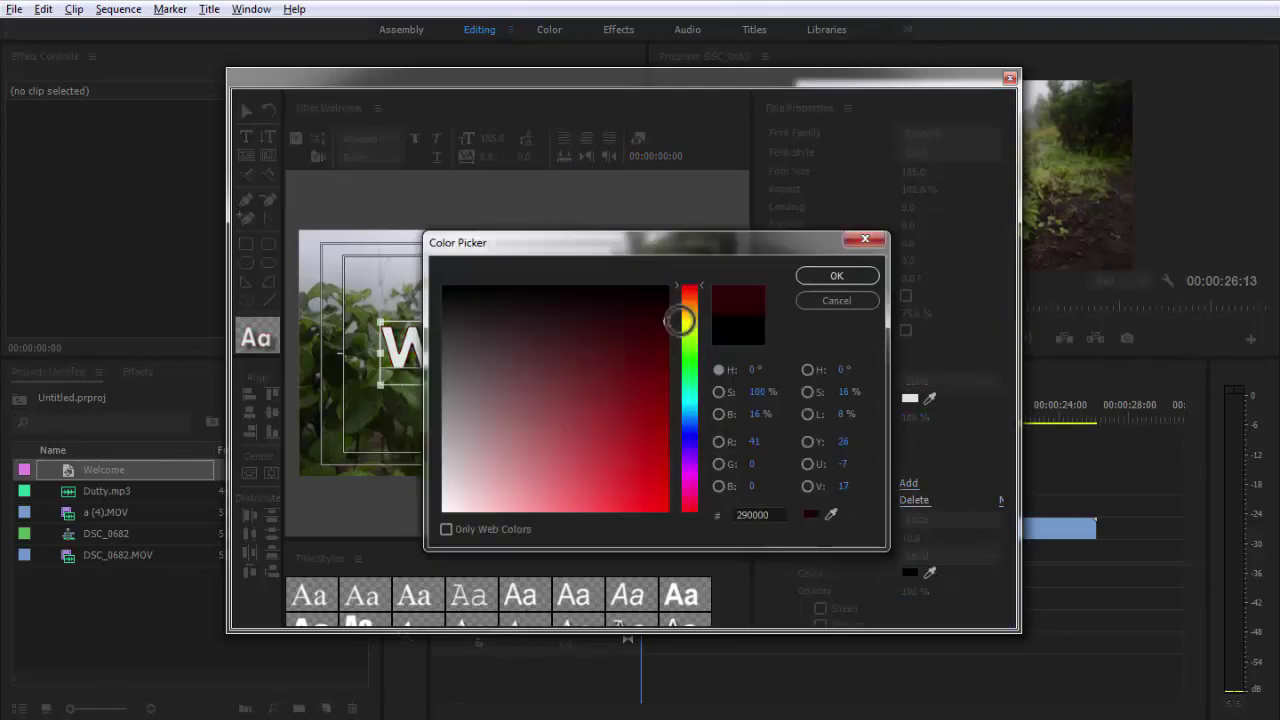
click(829, 272)
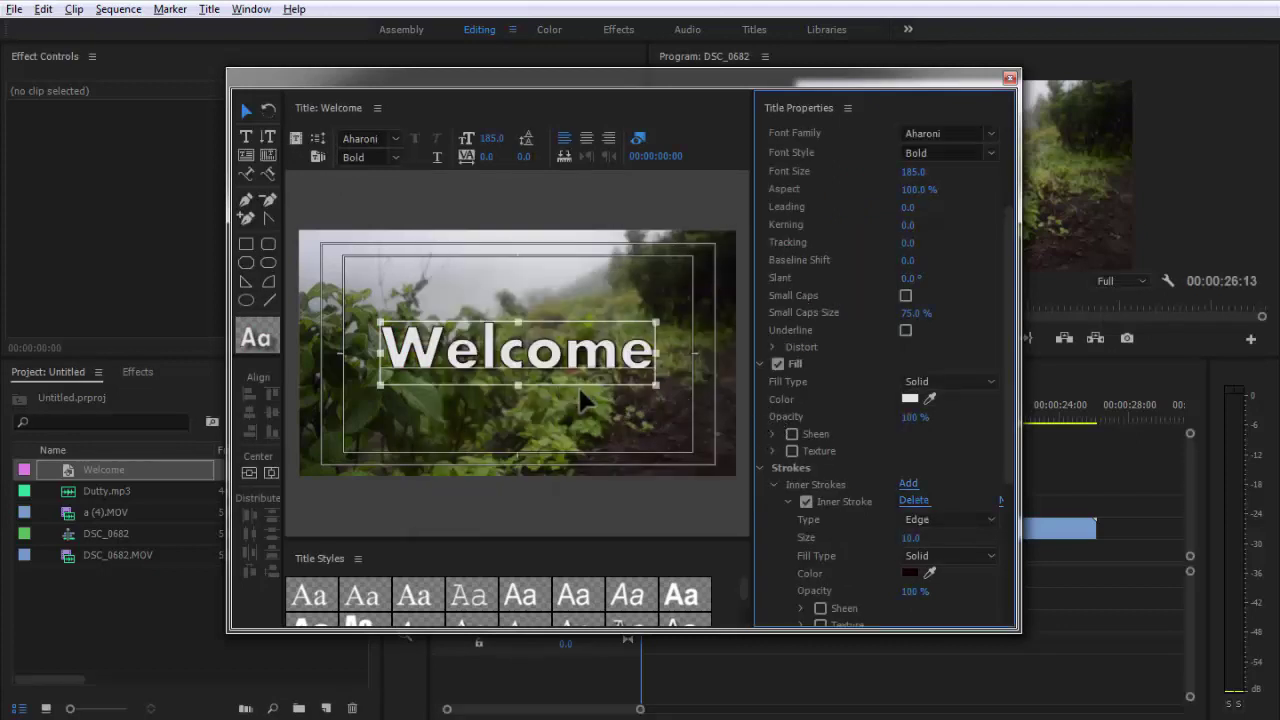
click(505, 285)
click(480, 370)
Step: Close the Title Designer and place the Welcome title at the sequence start above DSC_0682.MOV
click(270, 470)
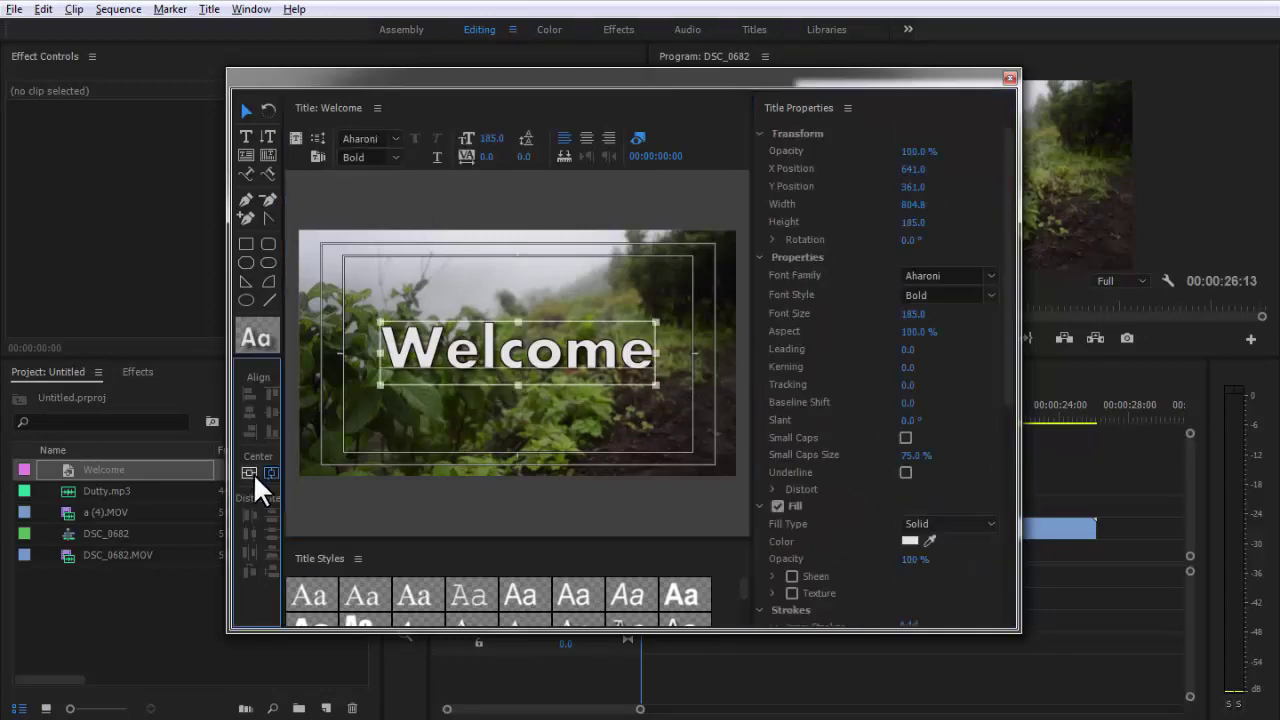
click(606, 225)
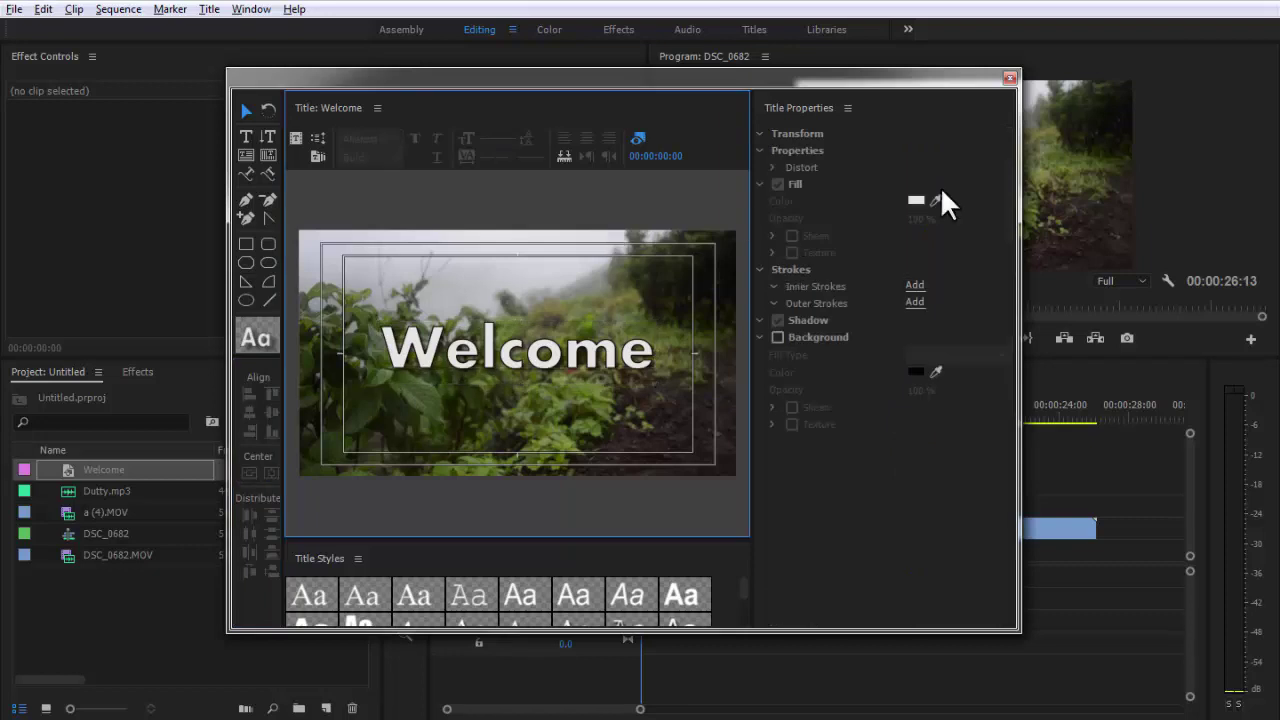
click(1009, 77)
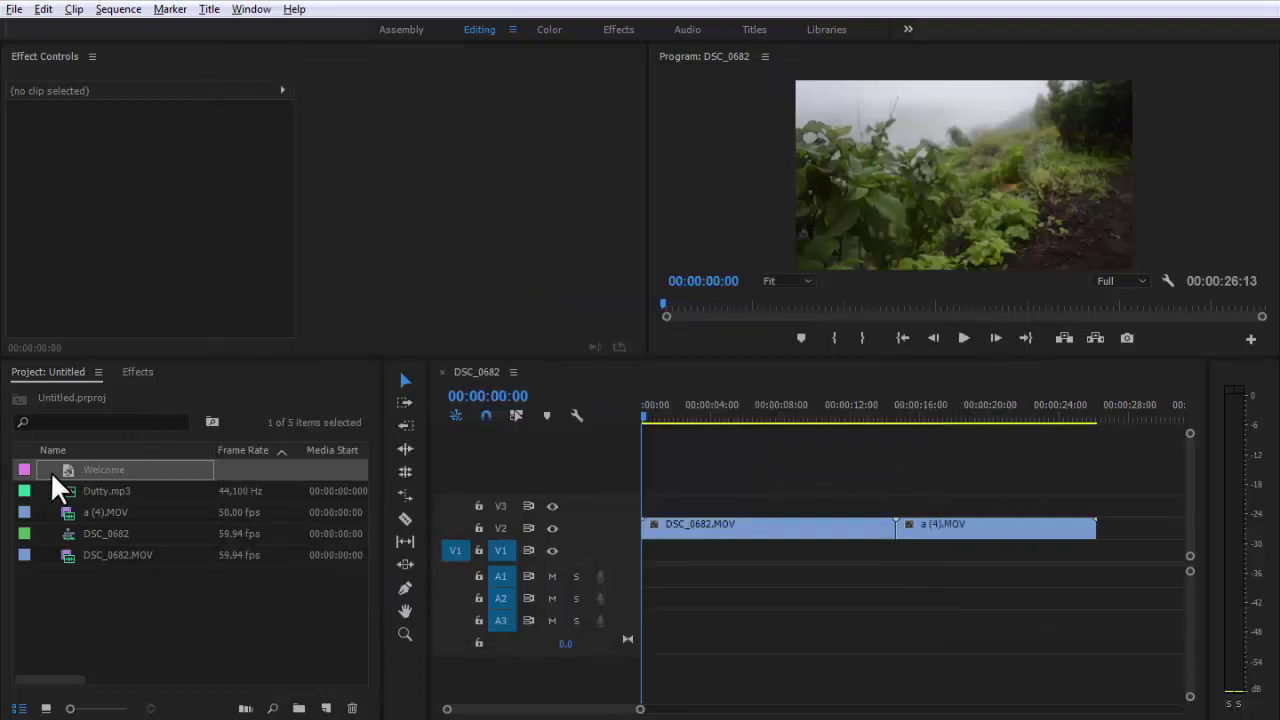
drag(53, 476, 665, 503)
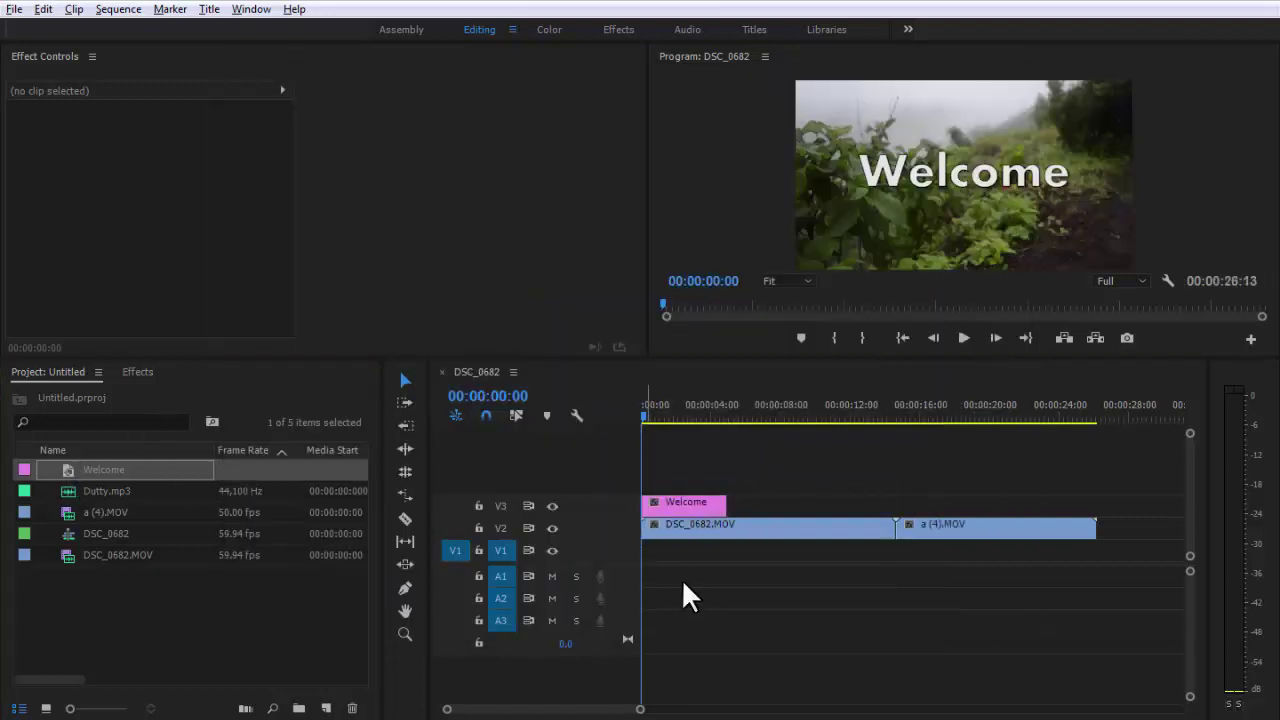
Step: Select and slightly shorten the Welcome clip, zooming its Effect Controls timeline to half-second steps
click(700, 503)
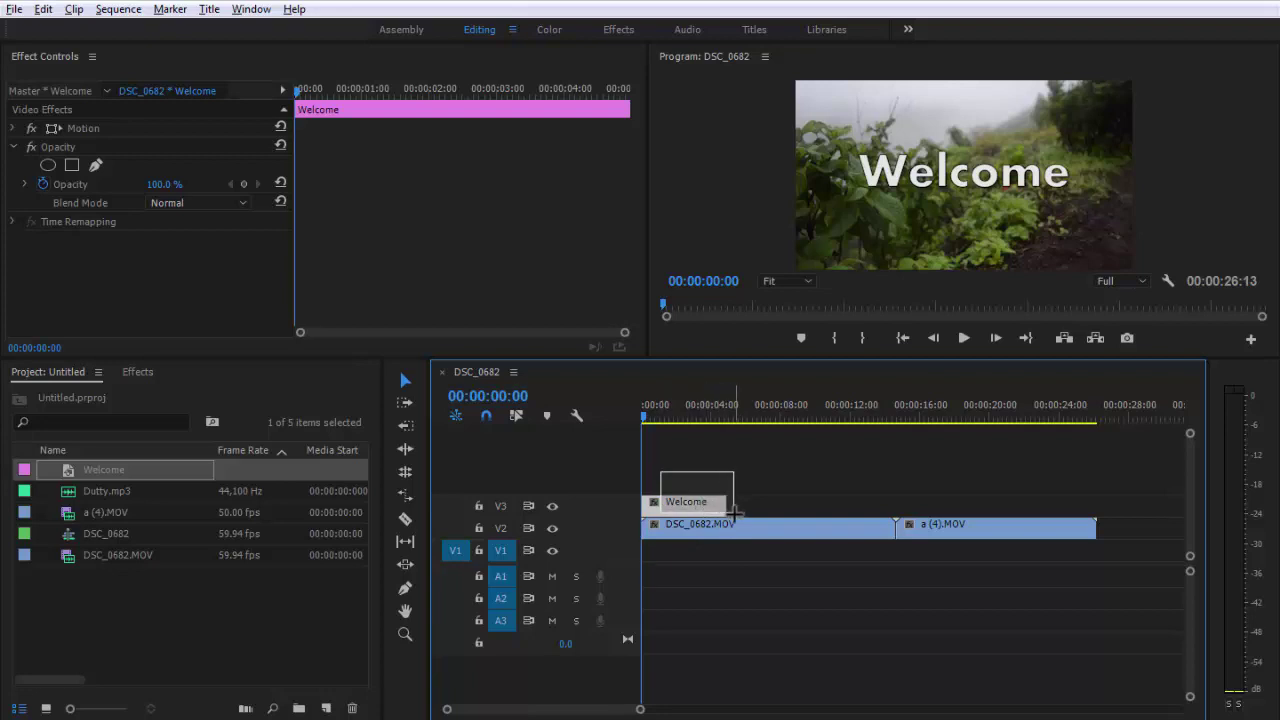
drag(735, 513, 715, 515)
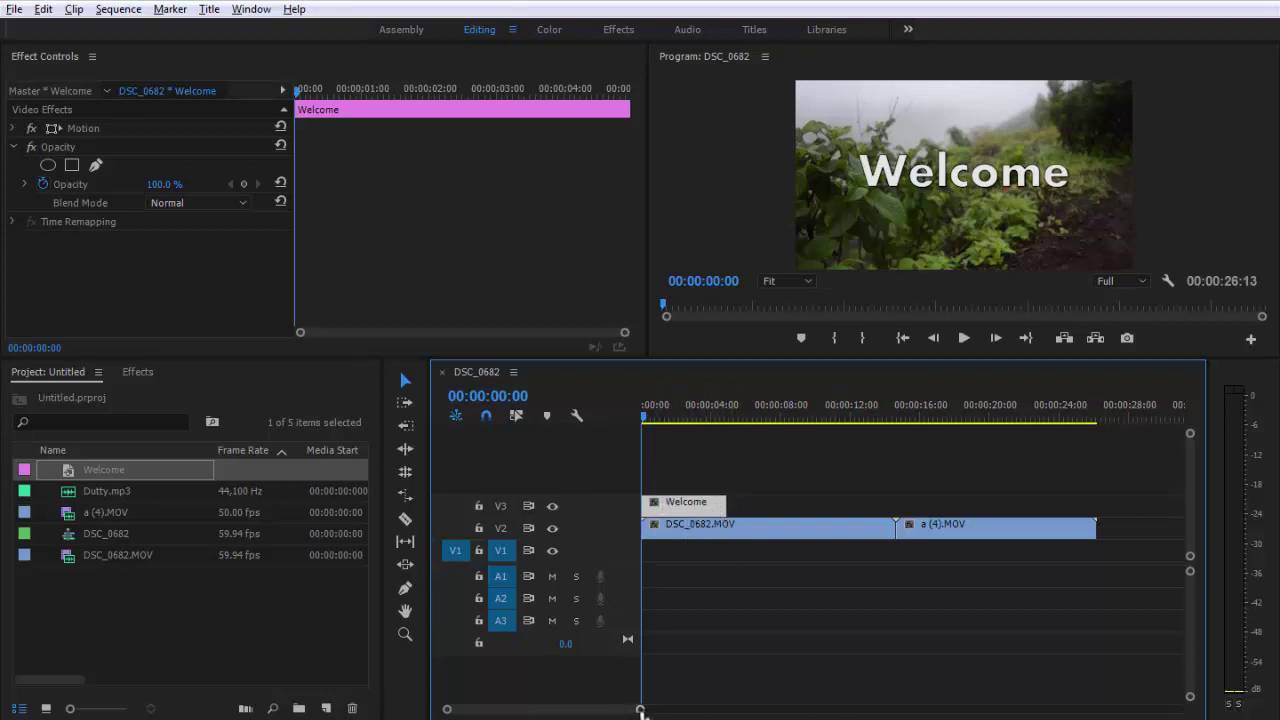
drag(640, 710, 556, 709)
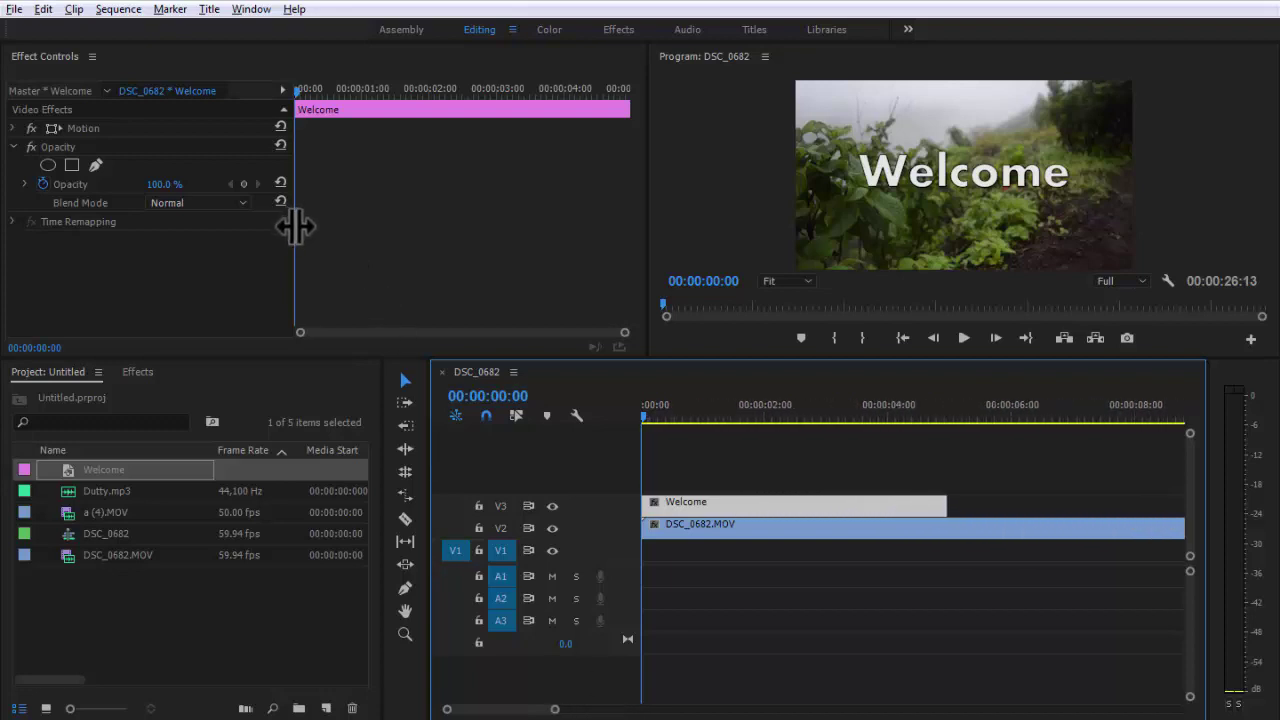
drag(296, 227, 263, 245)
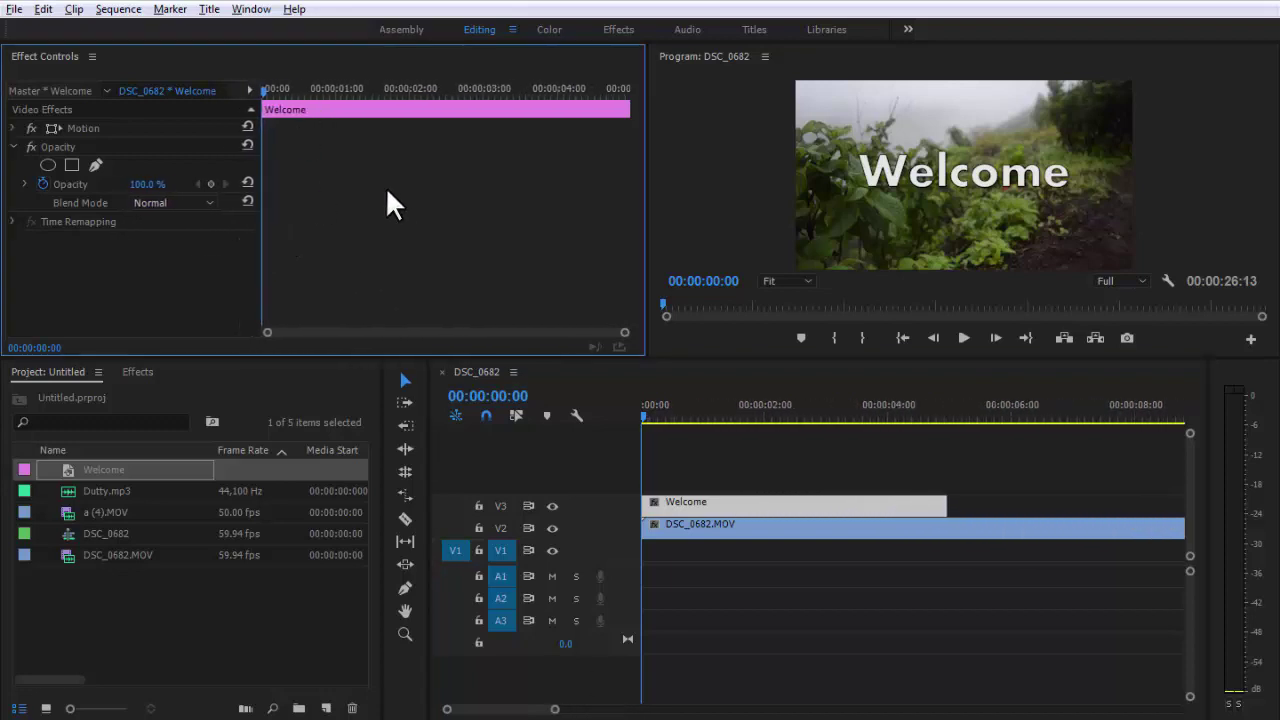
drag(624, 332, 473, 332)
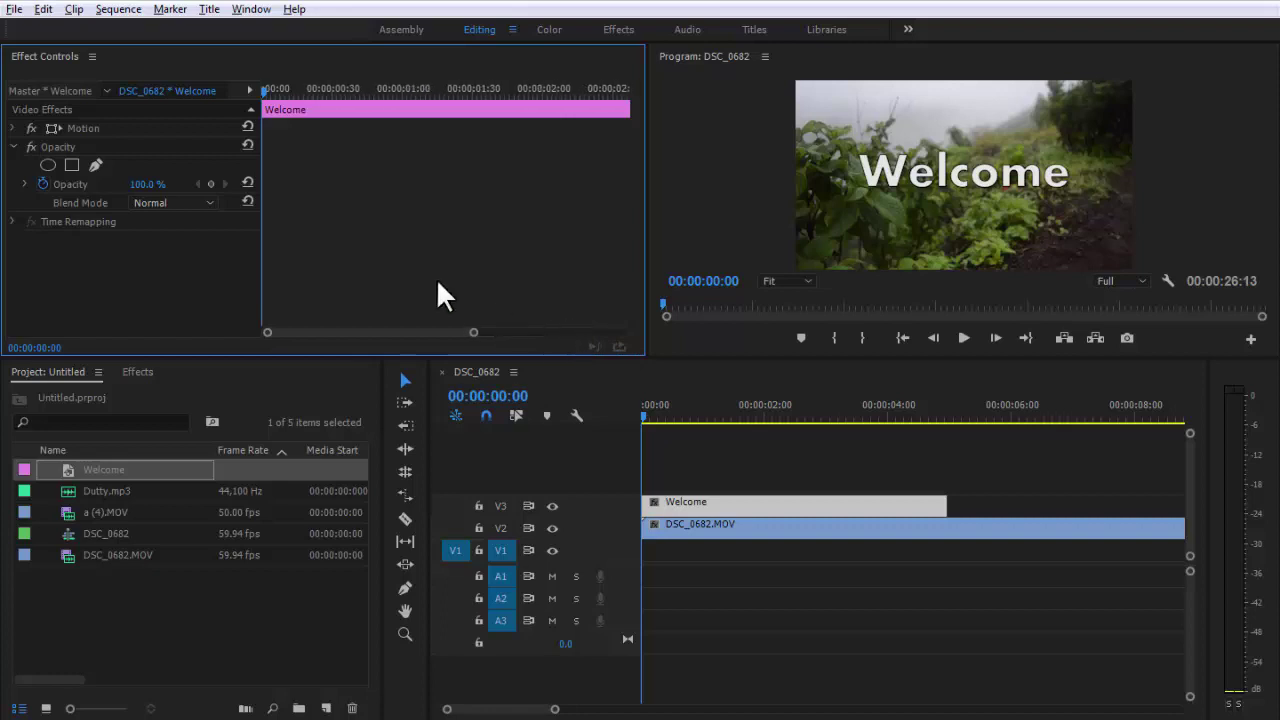
Step: Expand Motion for the Welcome title and enable Scale keyframing at 00:00:00:00 with 100.0
click(137, 372)
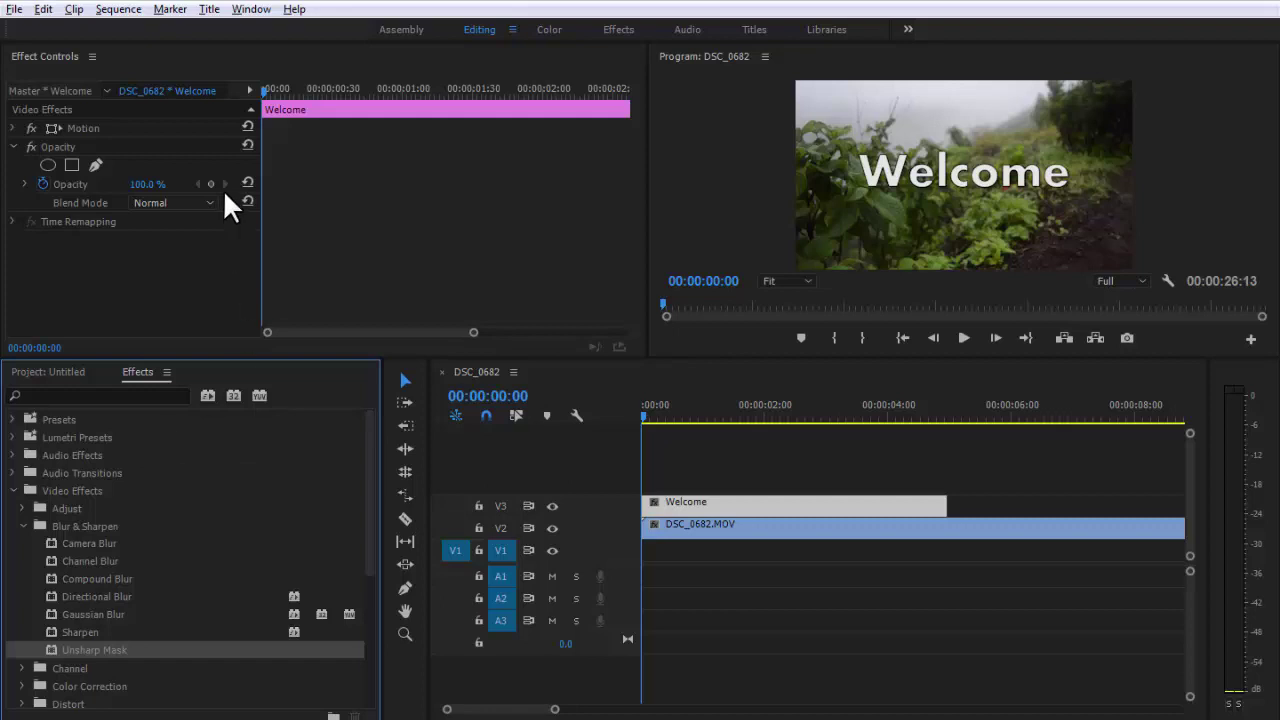
click(13, 128)
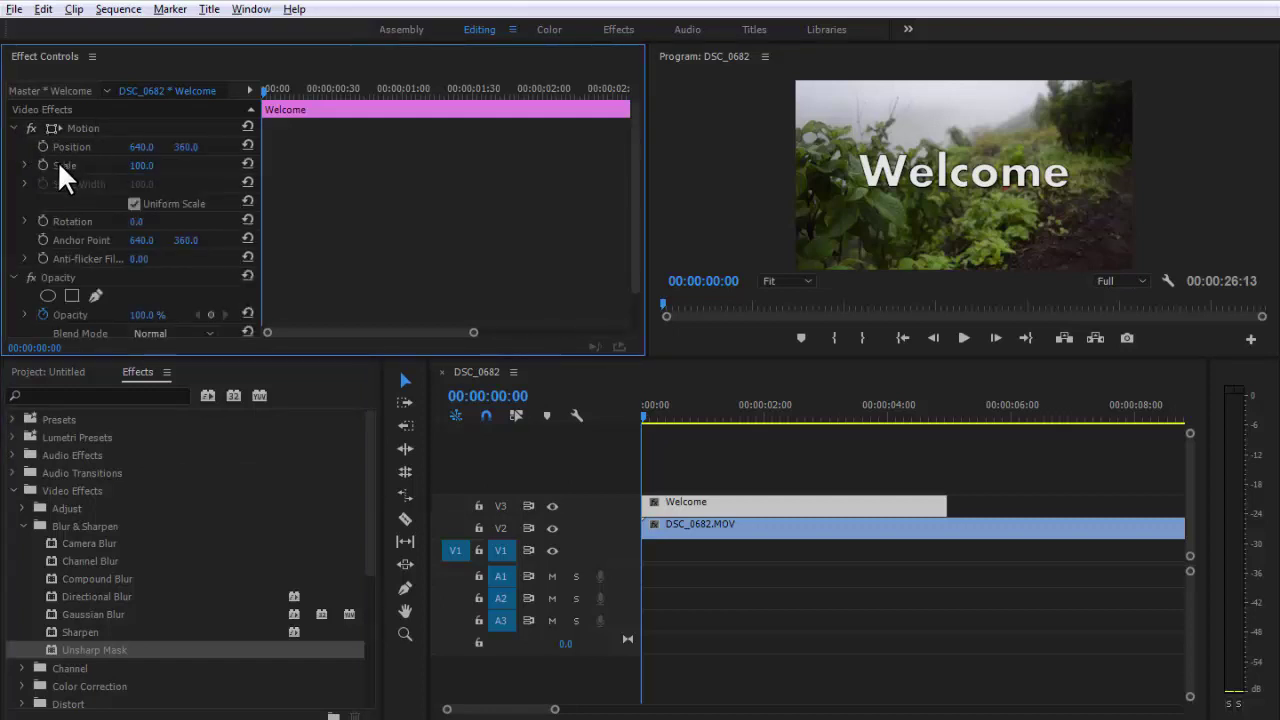
click(44, 318)
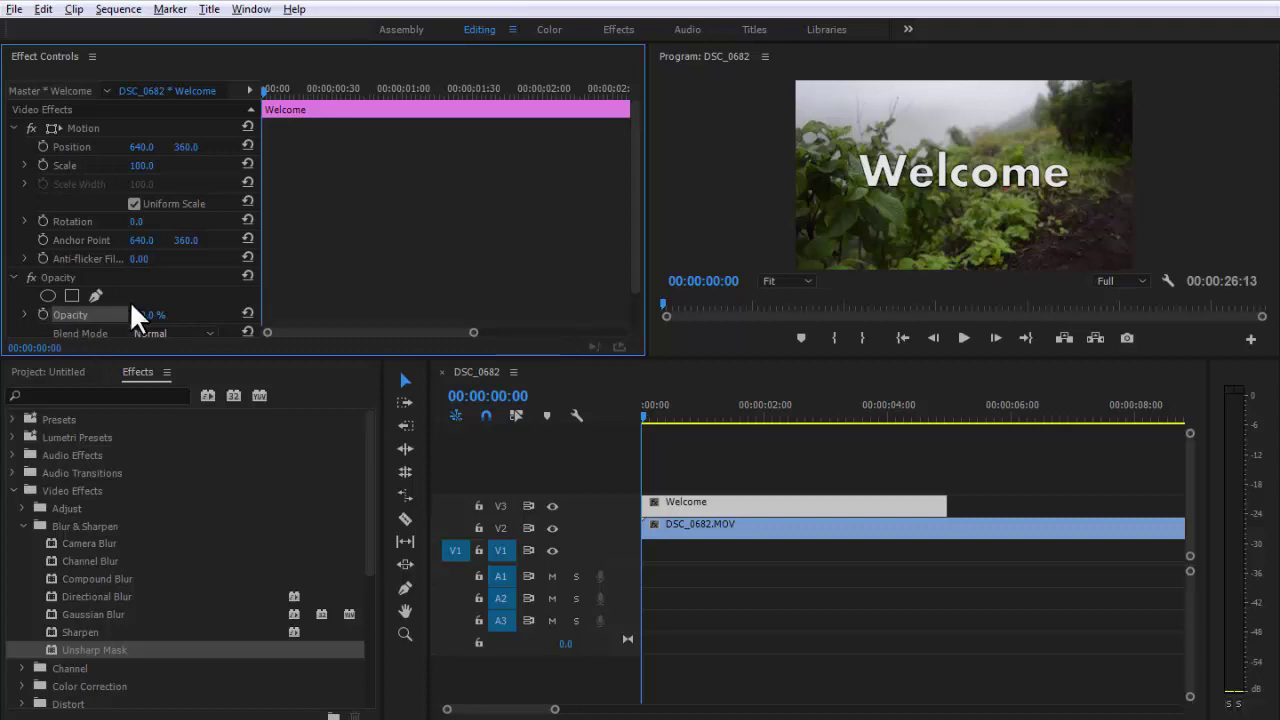
scroll(137, 316, down, 1)
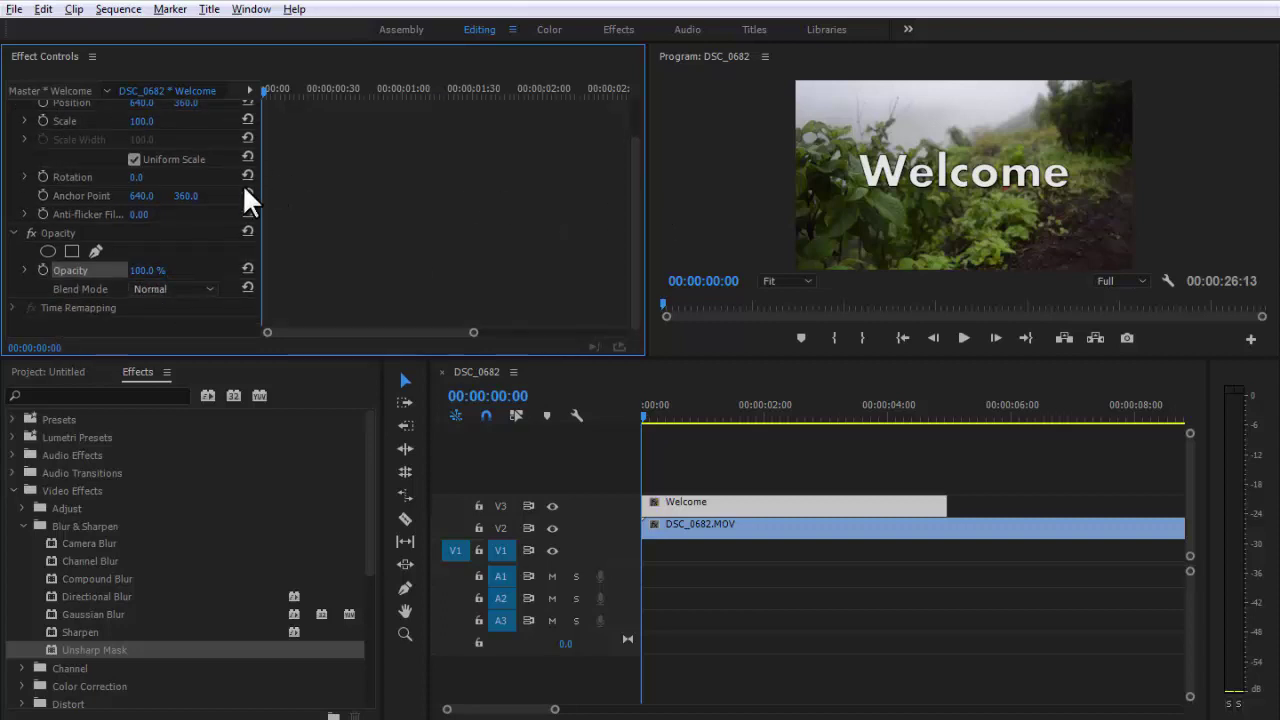
scroll(38, 200, up, 1)
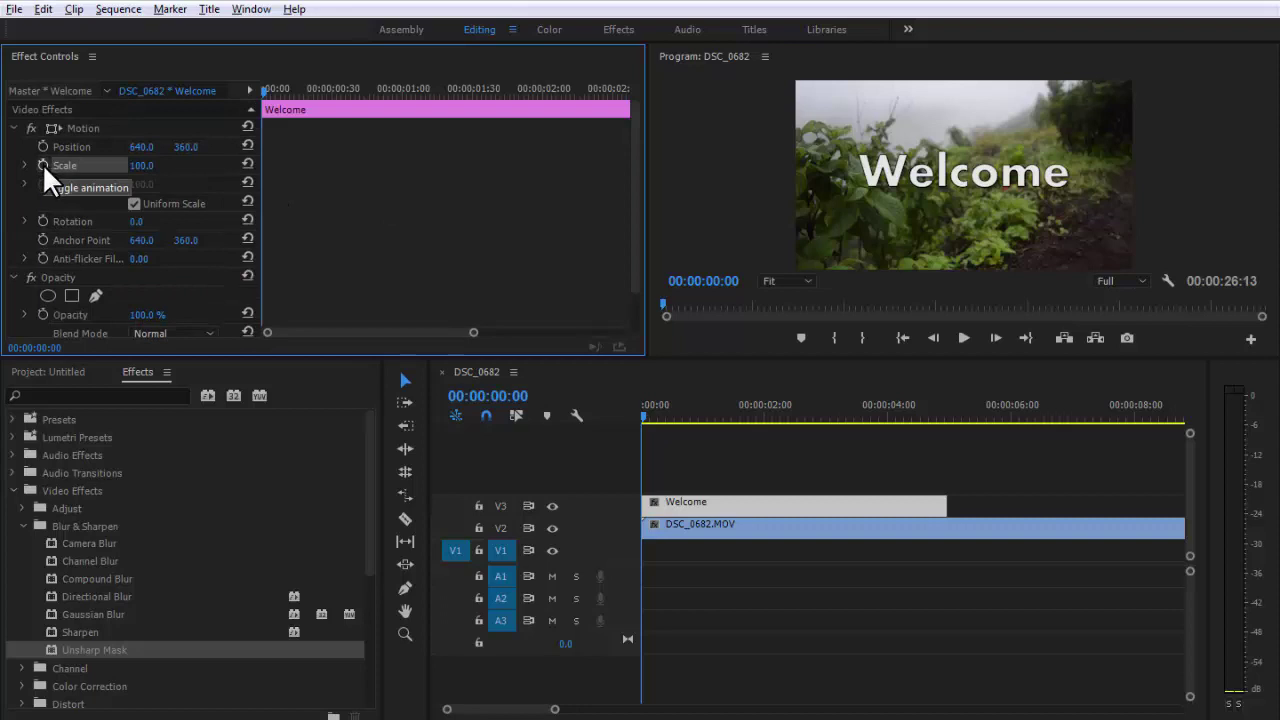
click(43, 167)
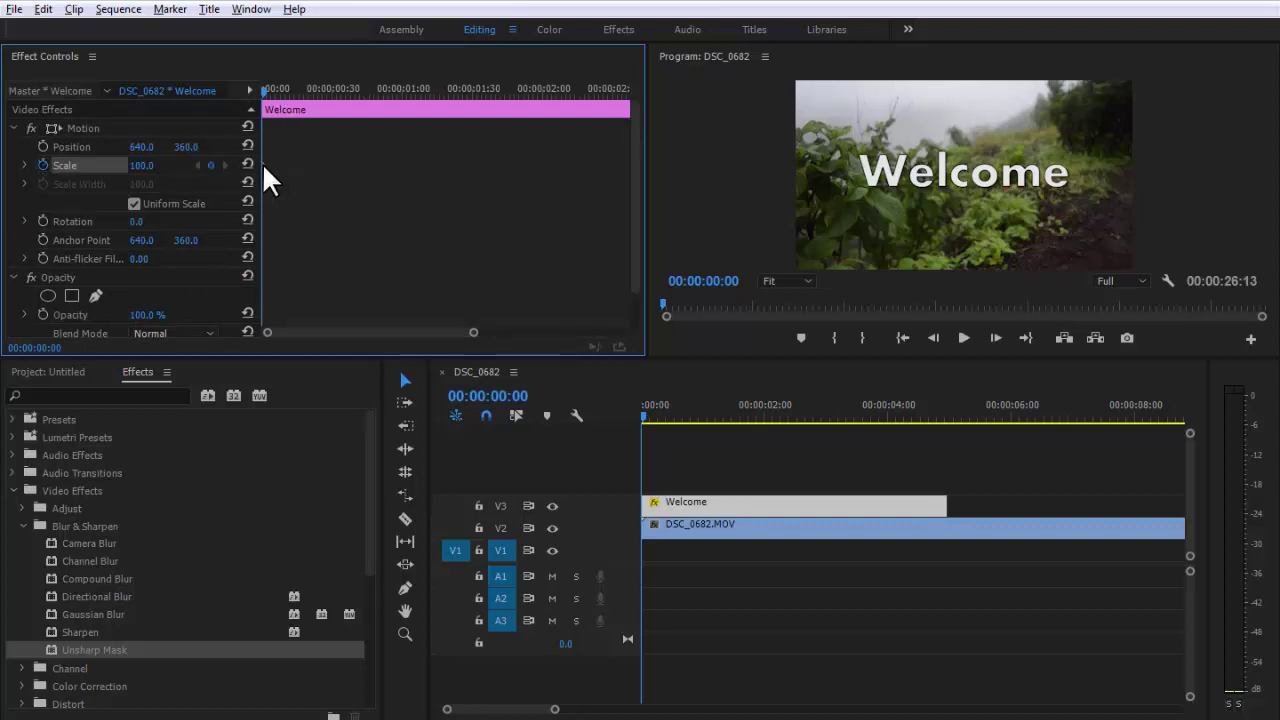
Step: Set the Welcome title's starting Scale to 0
click(263, 167)
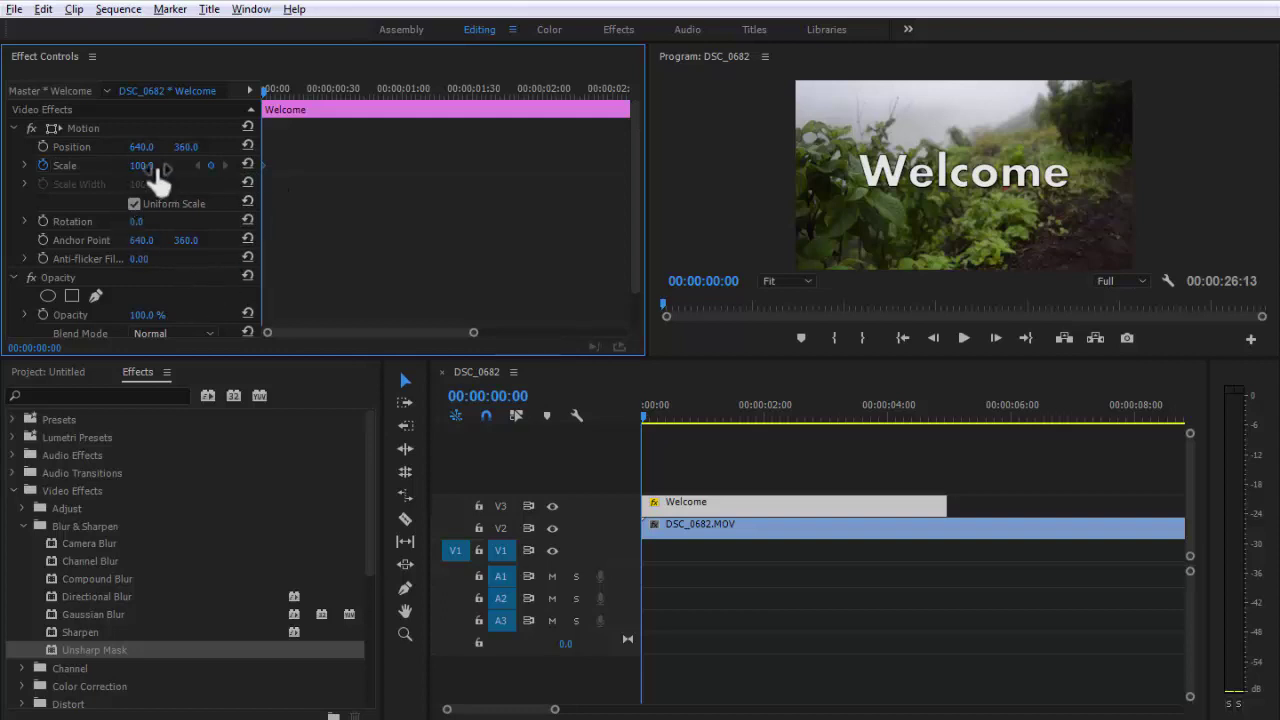
drag(156, 167, 99, 167)
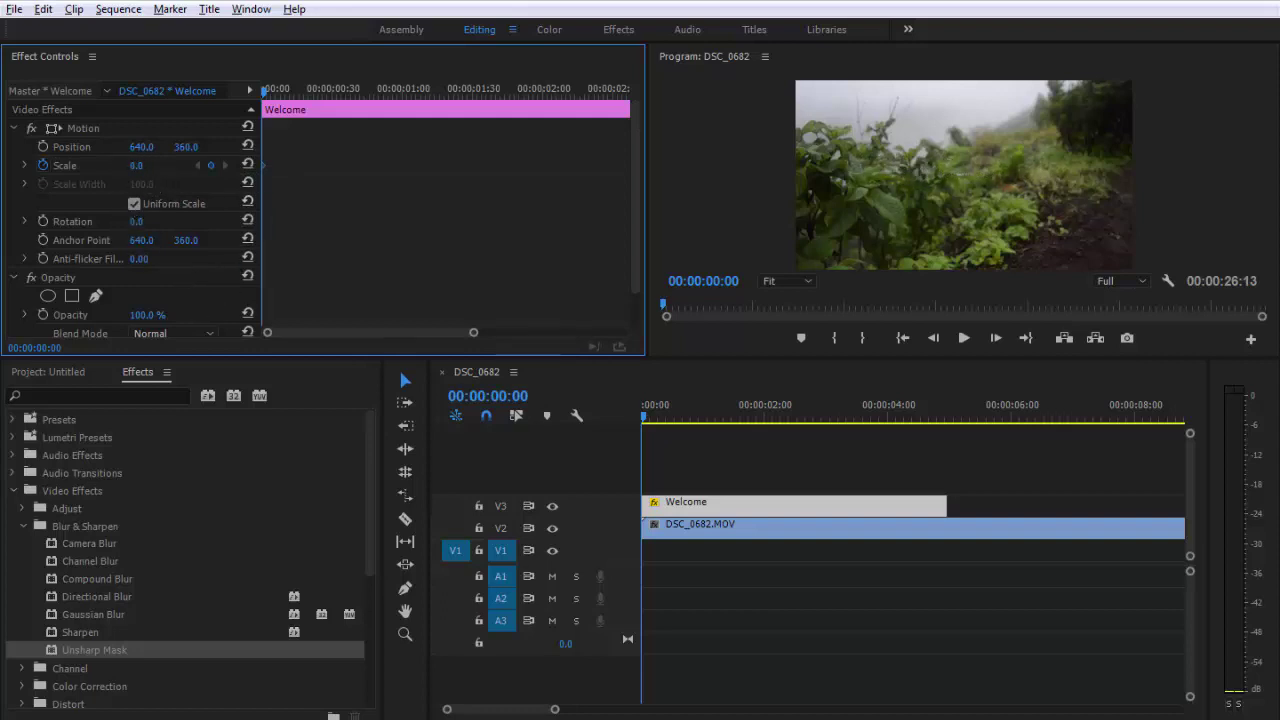
drag(136, 165, 149, 163)
key(ctrl+z)
Step: Add a Scale keyframe of 100 at about 00:00:00:15
drag(271, 90, 296, 91)
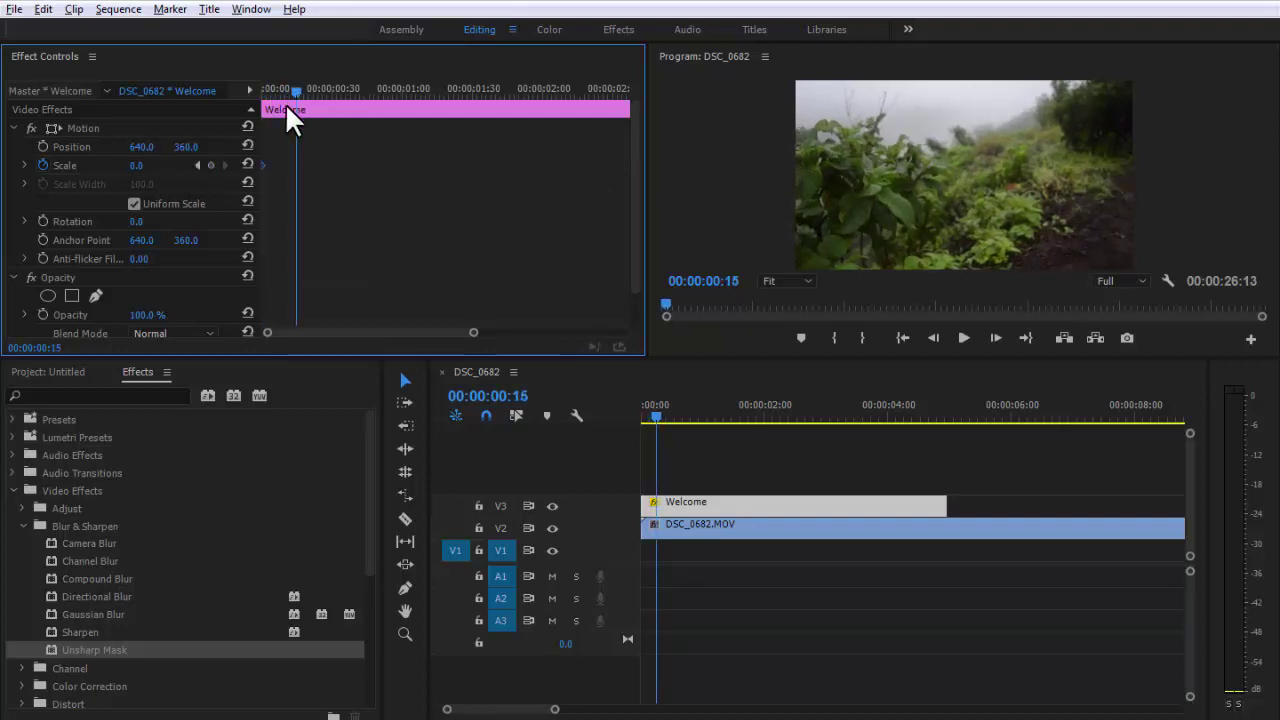
click(208, 164)
drag(140, 165, 235, 165)
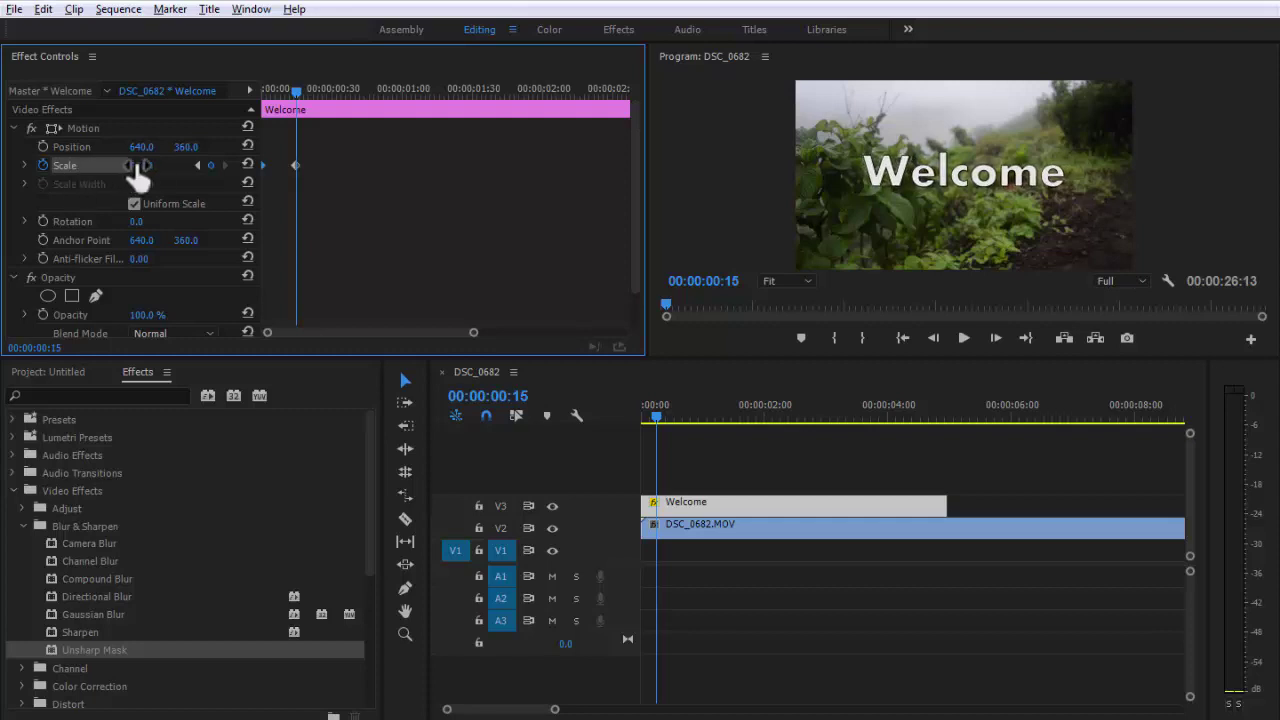
click(140, 165)
text(100)
key(Return)
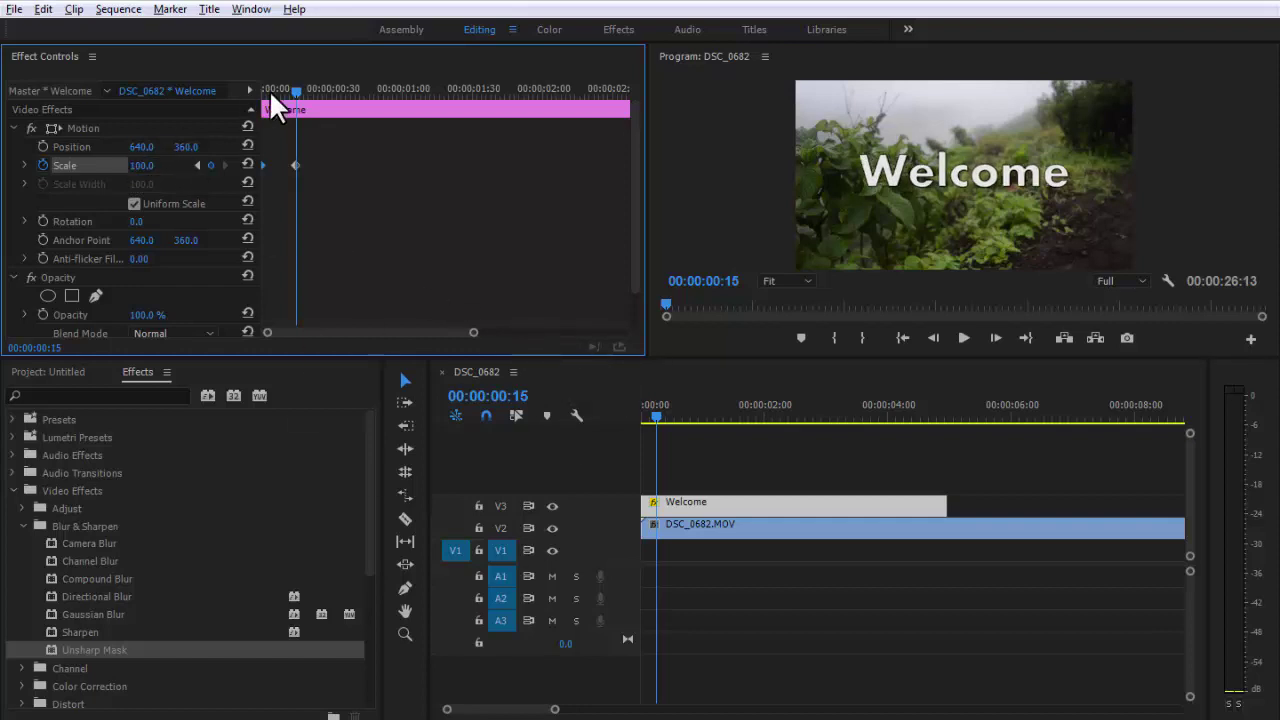
Step: Add a Scale keyframe of 120 at 00:00:04:19 near the title's end
drag(297, 89, 523, 101)
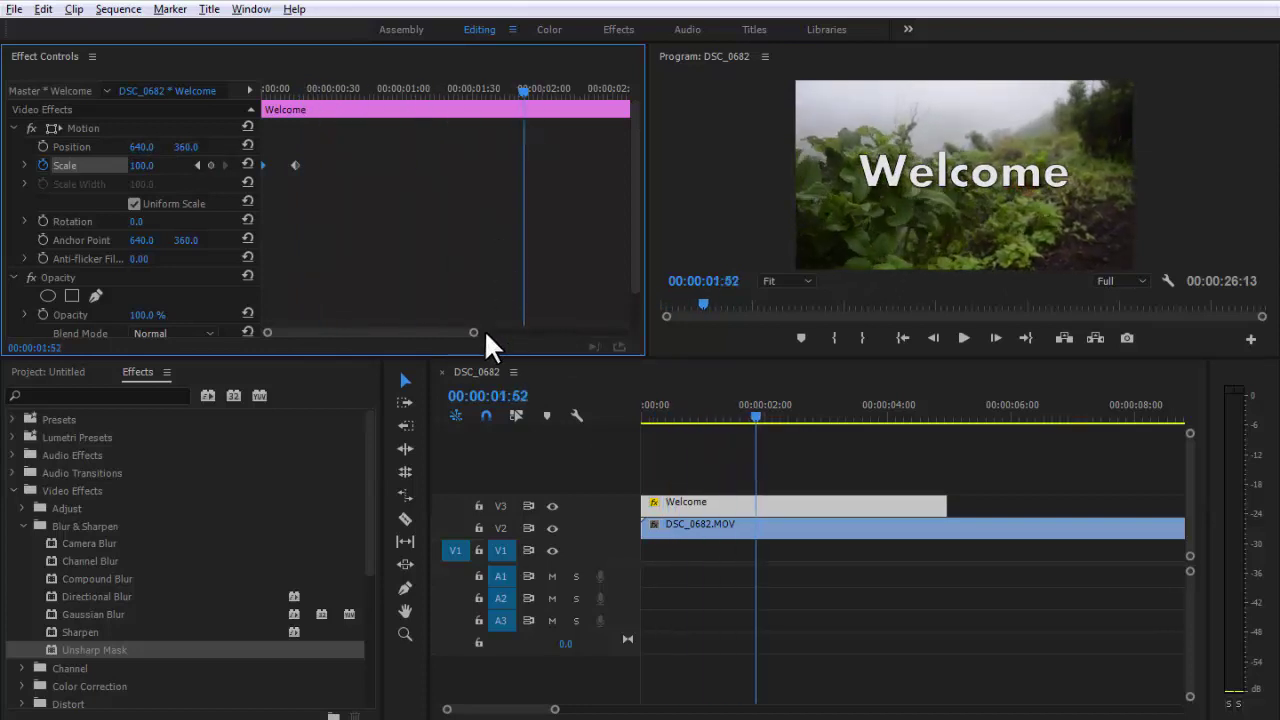
drag(474, 333, 624, 332)
click(546, 88)
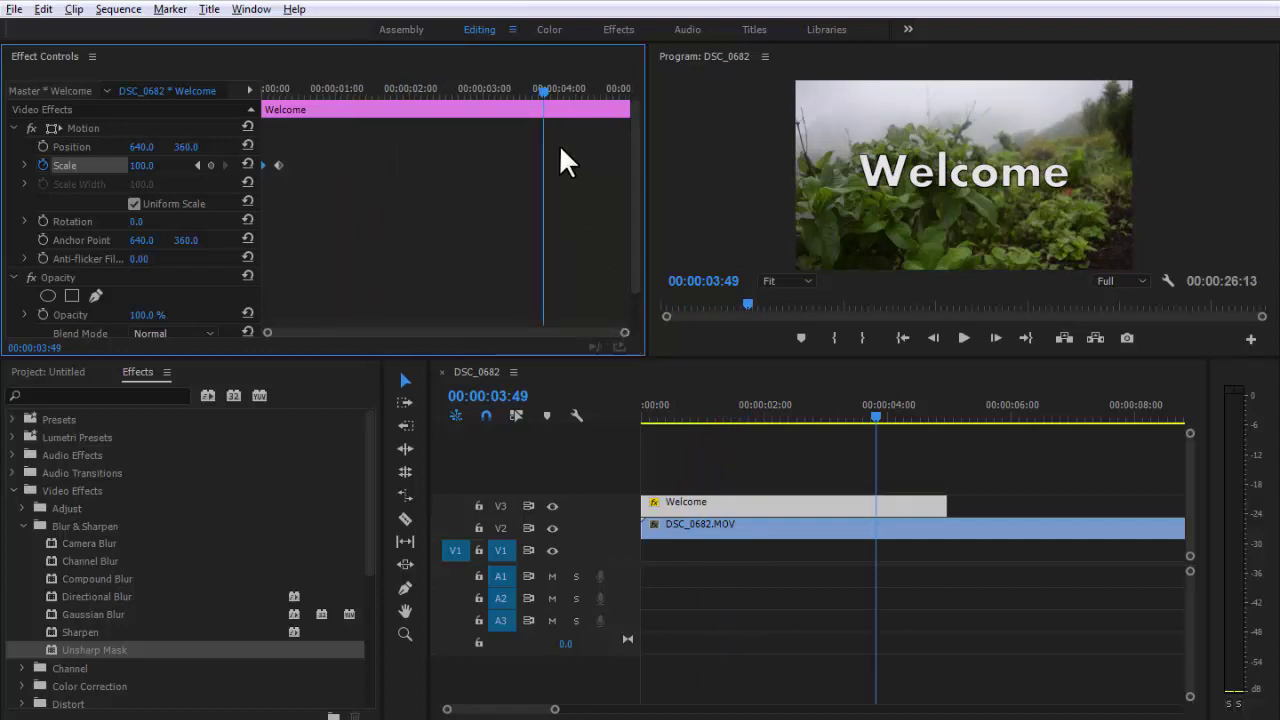
click(580, 90)
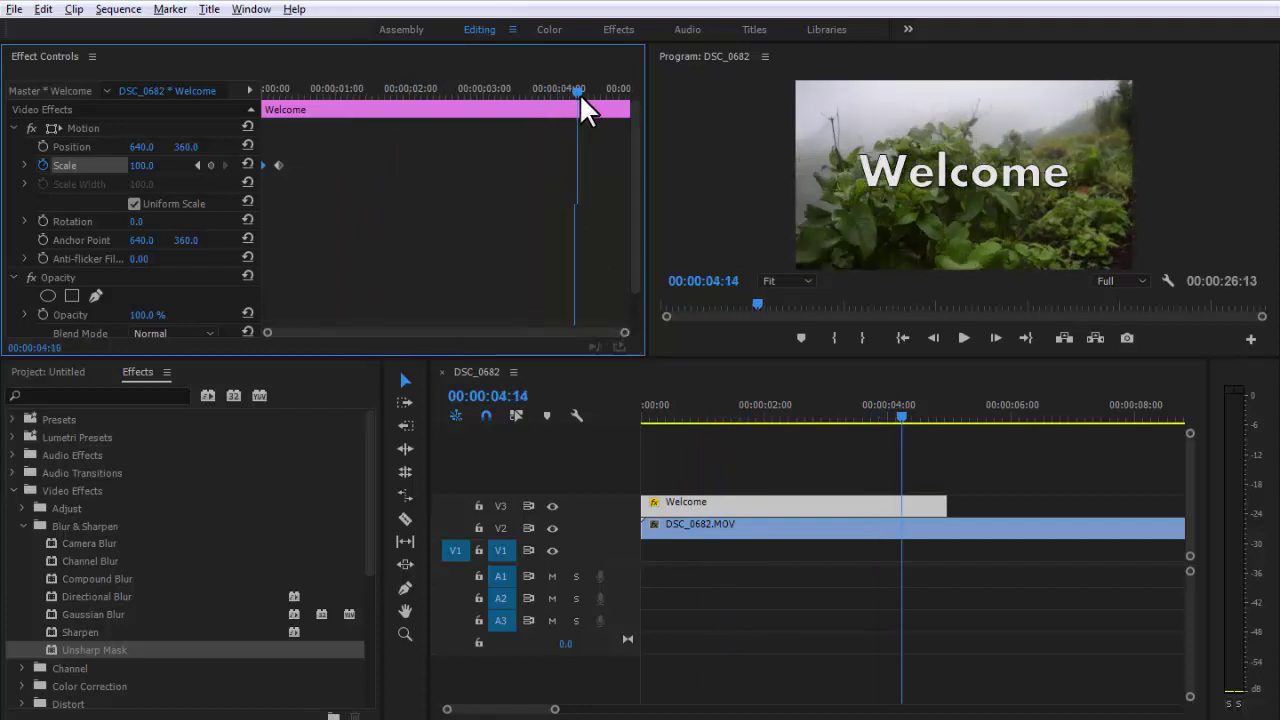
click(210, 165)
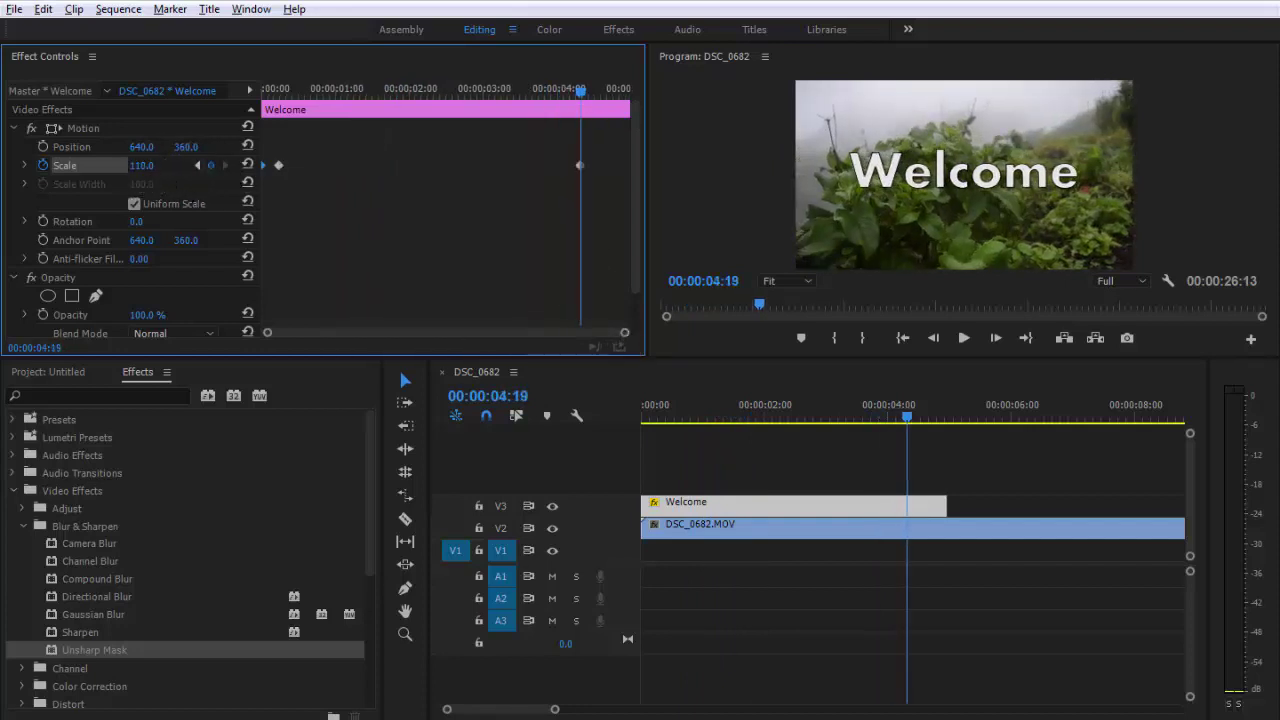
drag(140, 170, 163, 165)
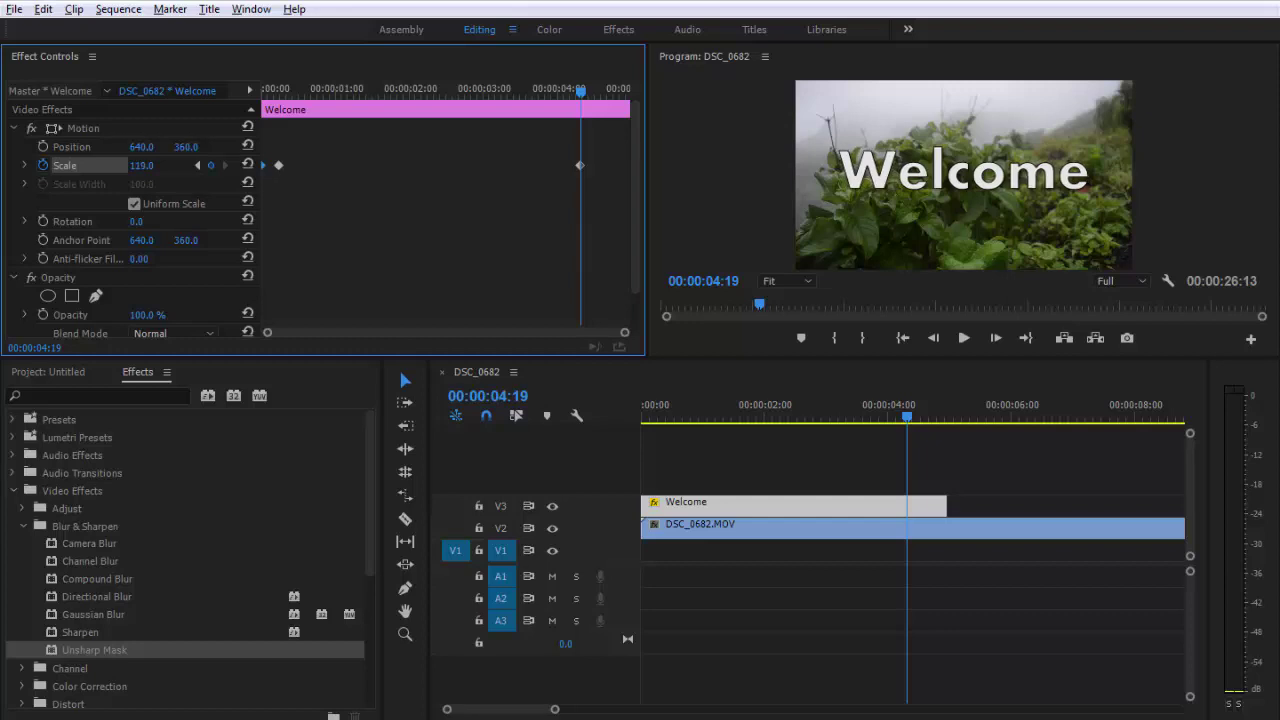
drag(150, 165, 189, 160)
click(189, 160)
text(120)
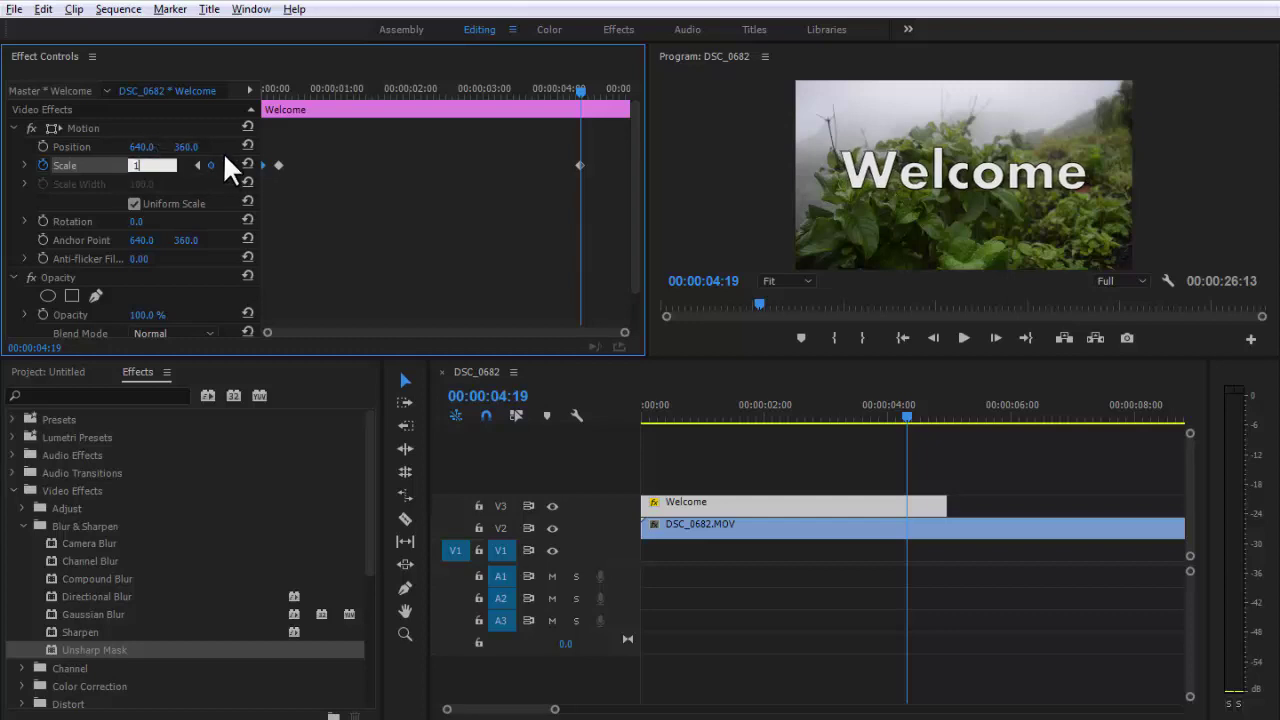
key(Return)
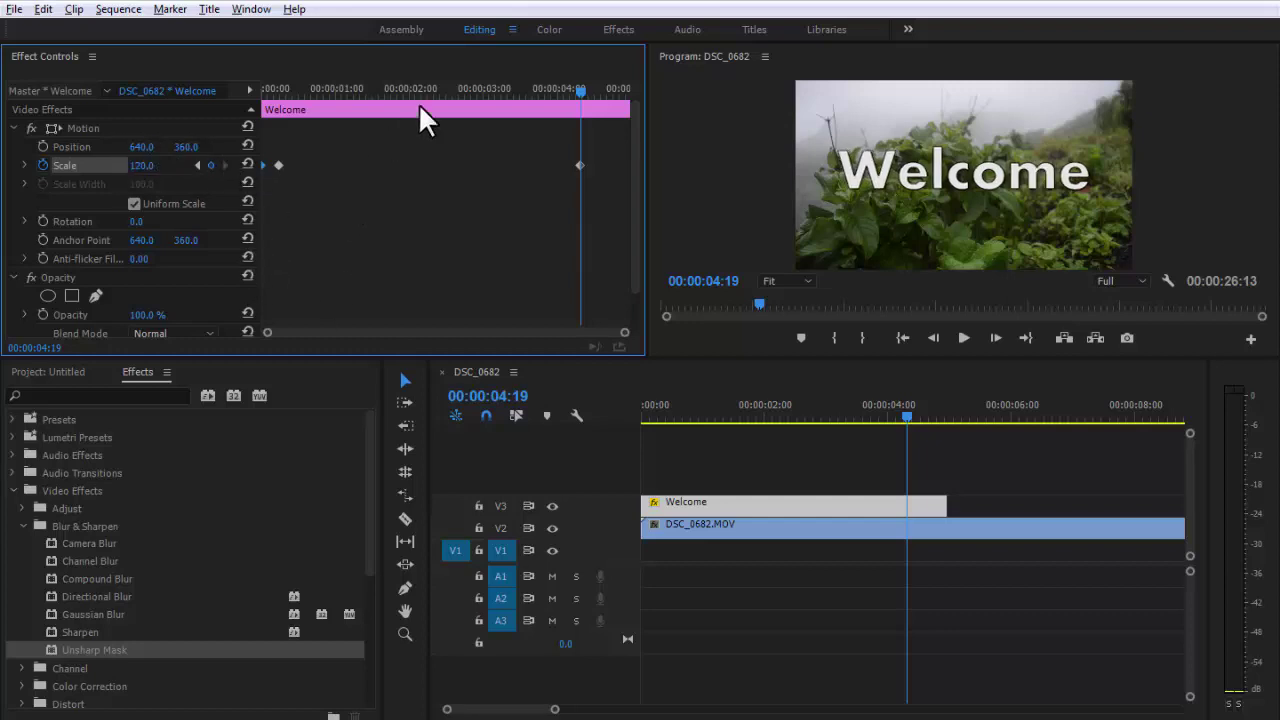
Step: Preview the scale animation and move the full-size Scale keyframe slightly later
drag(420, 86, 241, 131)
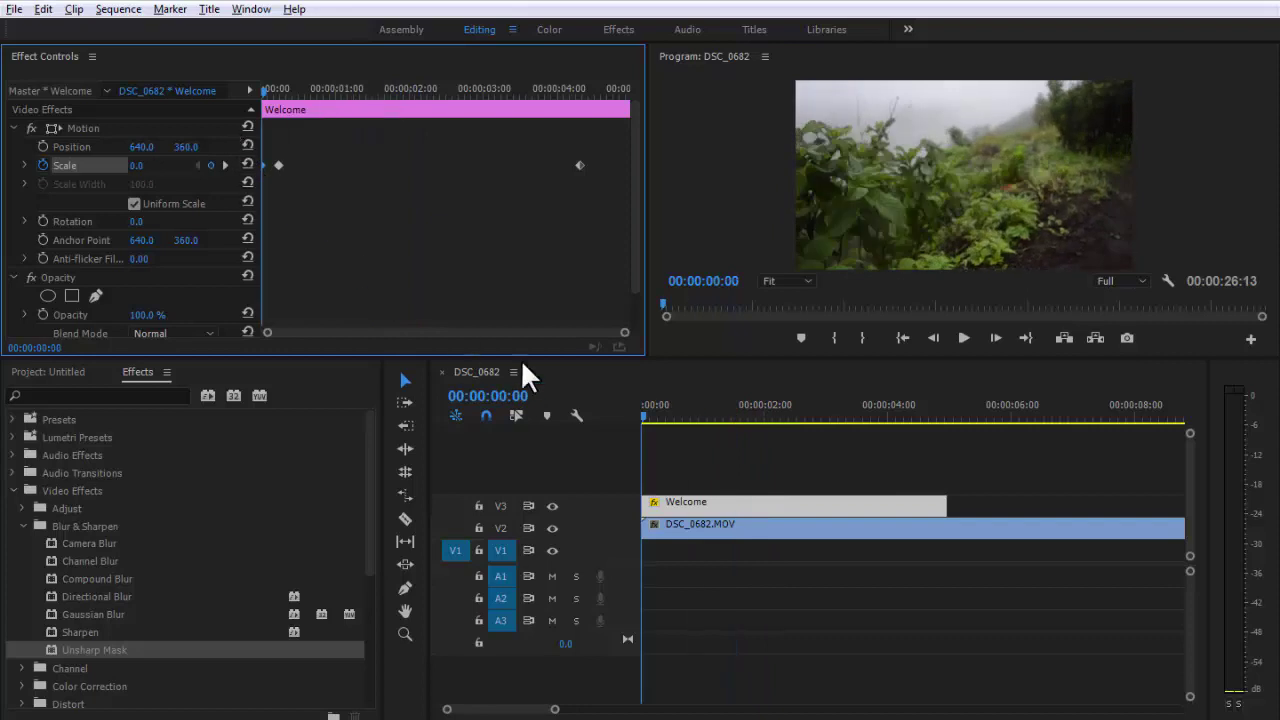
click(963, 338)
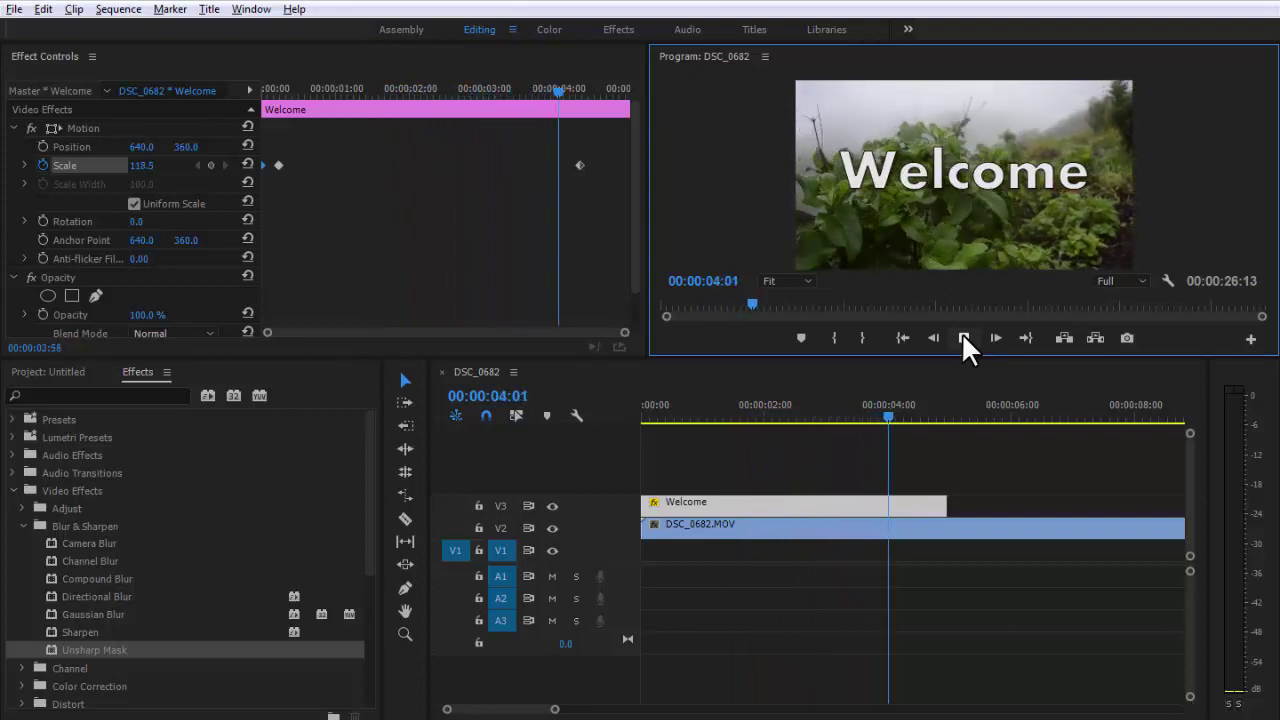
click(962, 336)
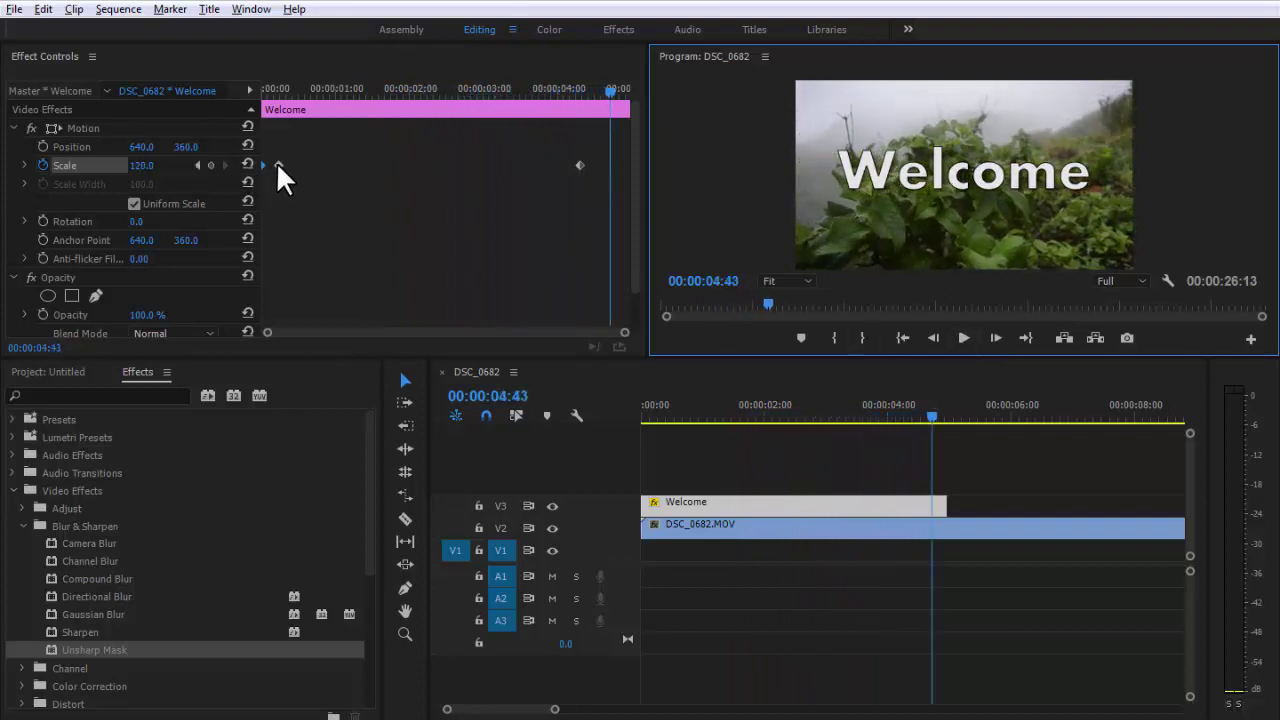
drag(277, 163, 285, 163)
drag(291, 86, 233, 81)
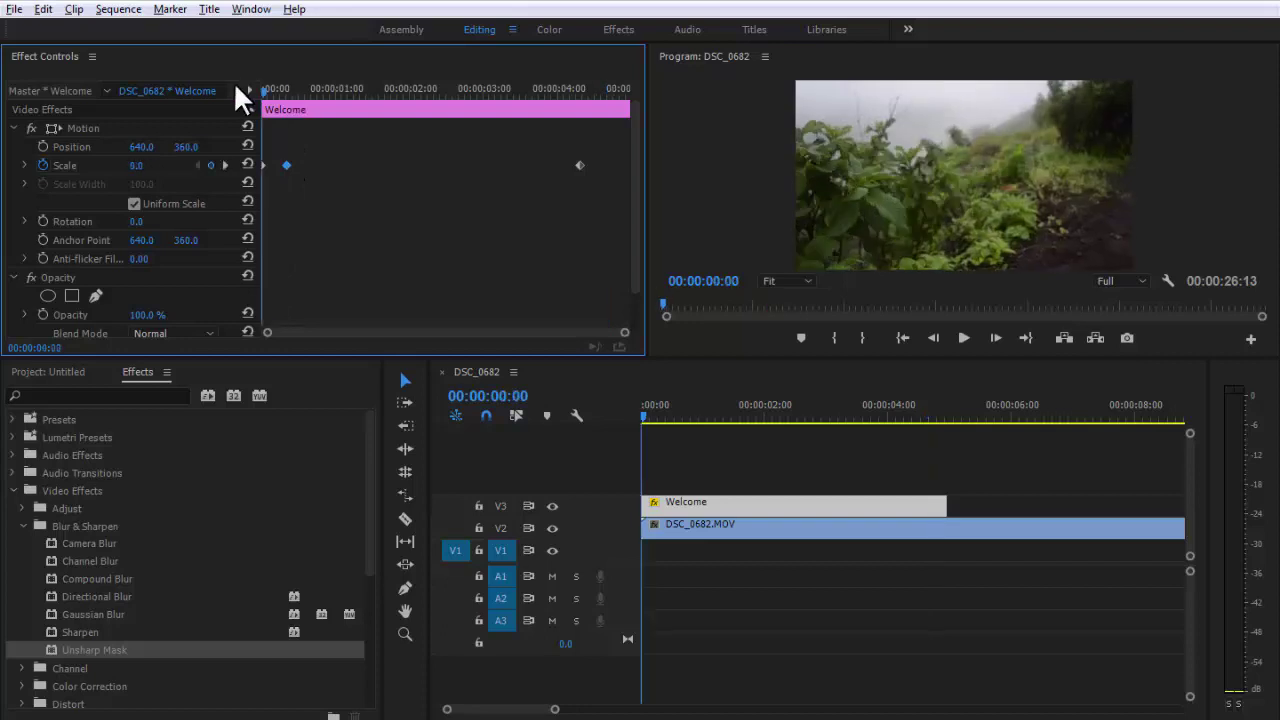
click(959, 337)
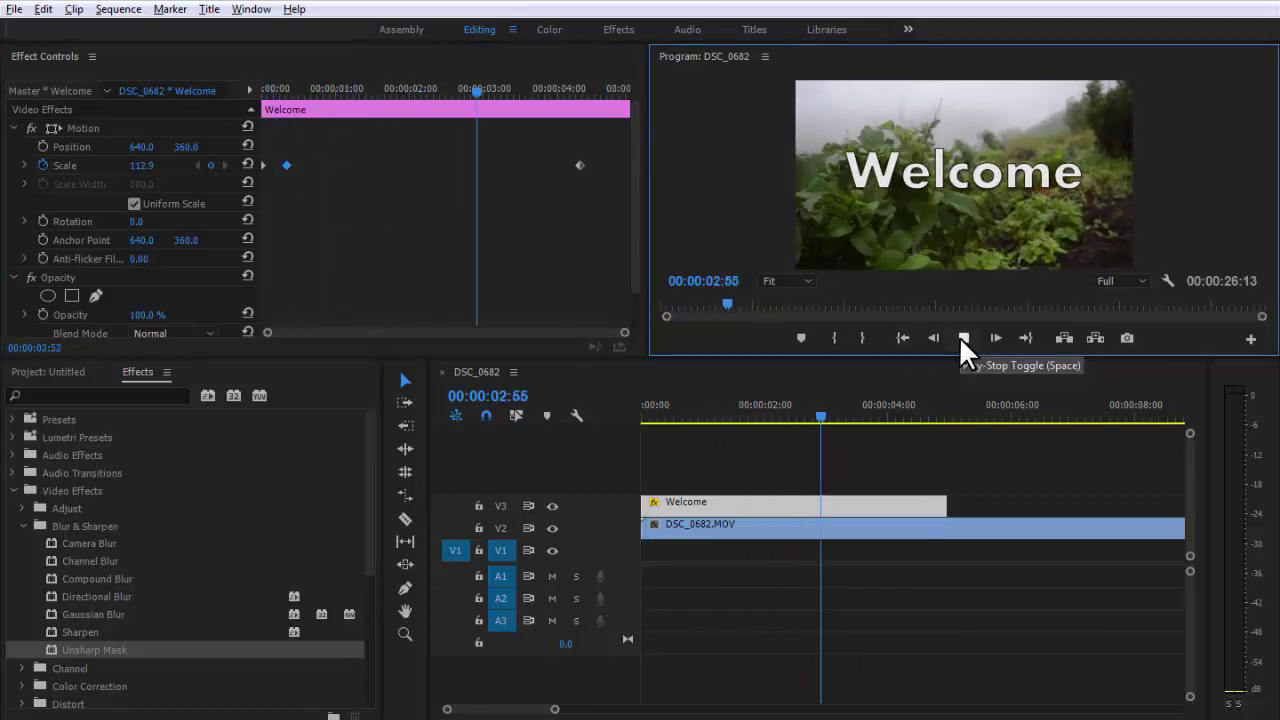
click(959, 336)
mouse_move(442, 92)
mouse_down()
mouse_move(286, 177)
mouse_move(305, 185)
mouse_up()
Step: Replace the Scale keyframe at about 00:00:00:21 with a Scale of 90
key(Delete)
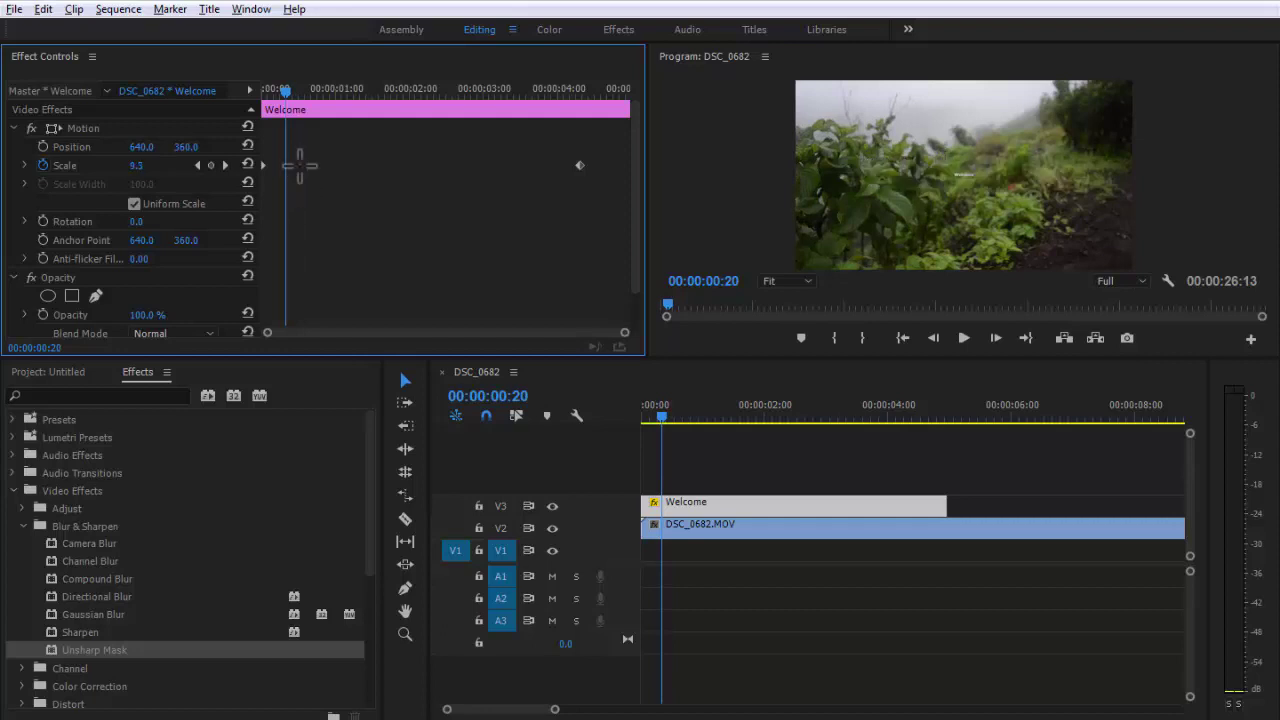
click(136, 165)
text(90)
key(Return)
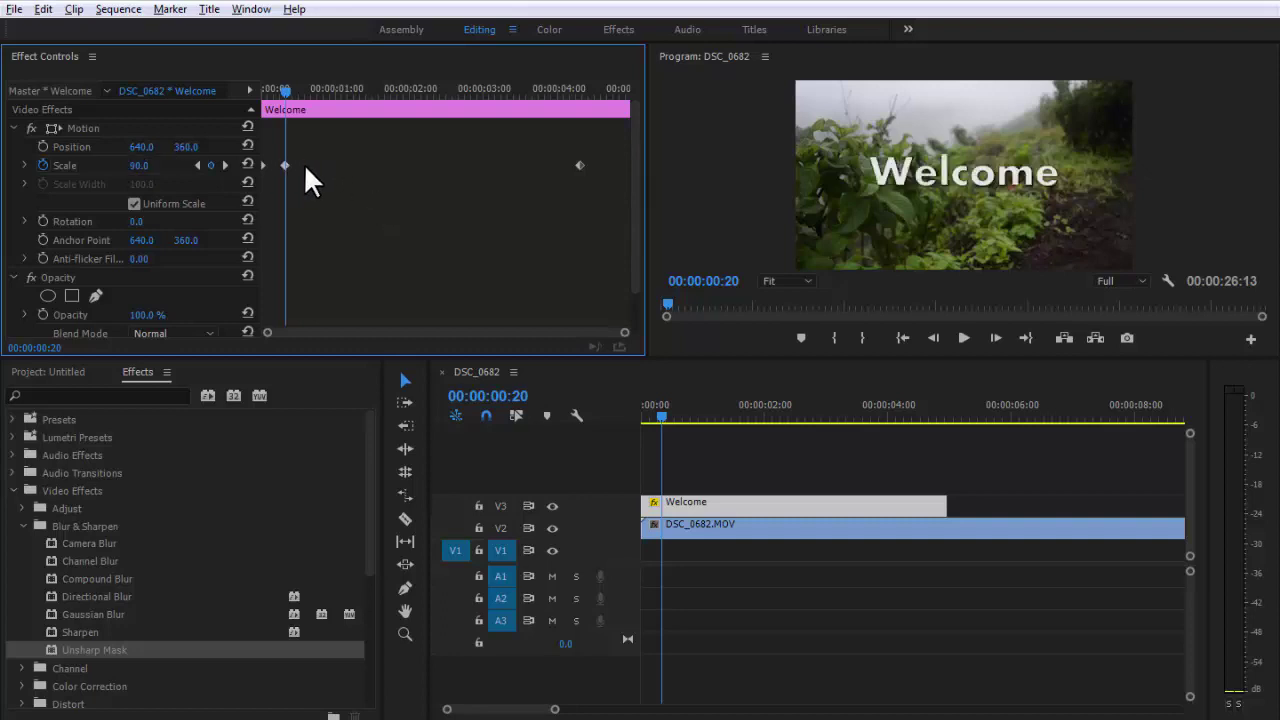
Step: Preview the Welcome title scaling up from the clip start
drag(285, 90, 342, 92)
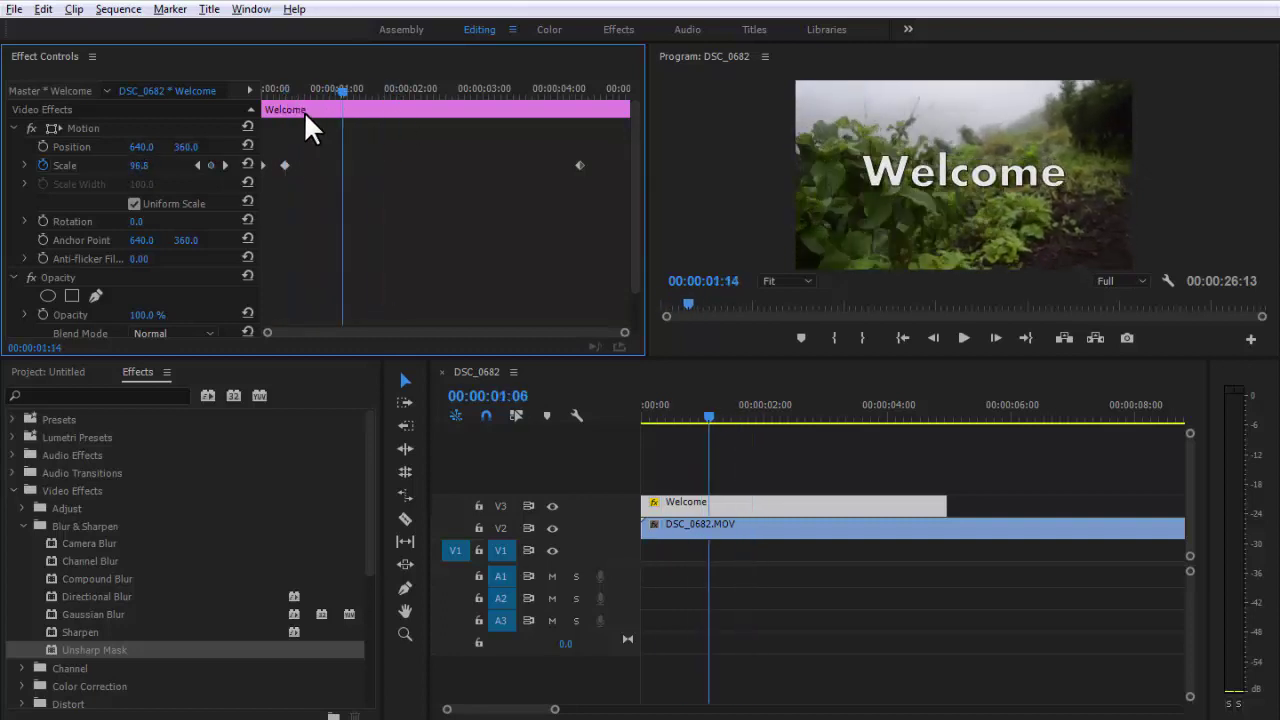
key(Home)
key(space)
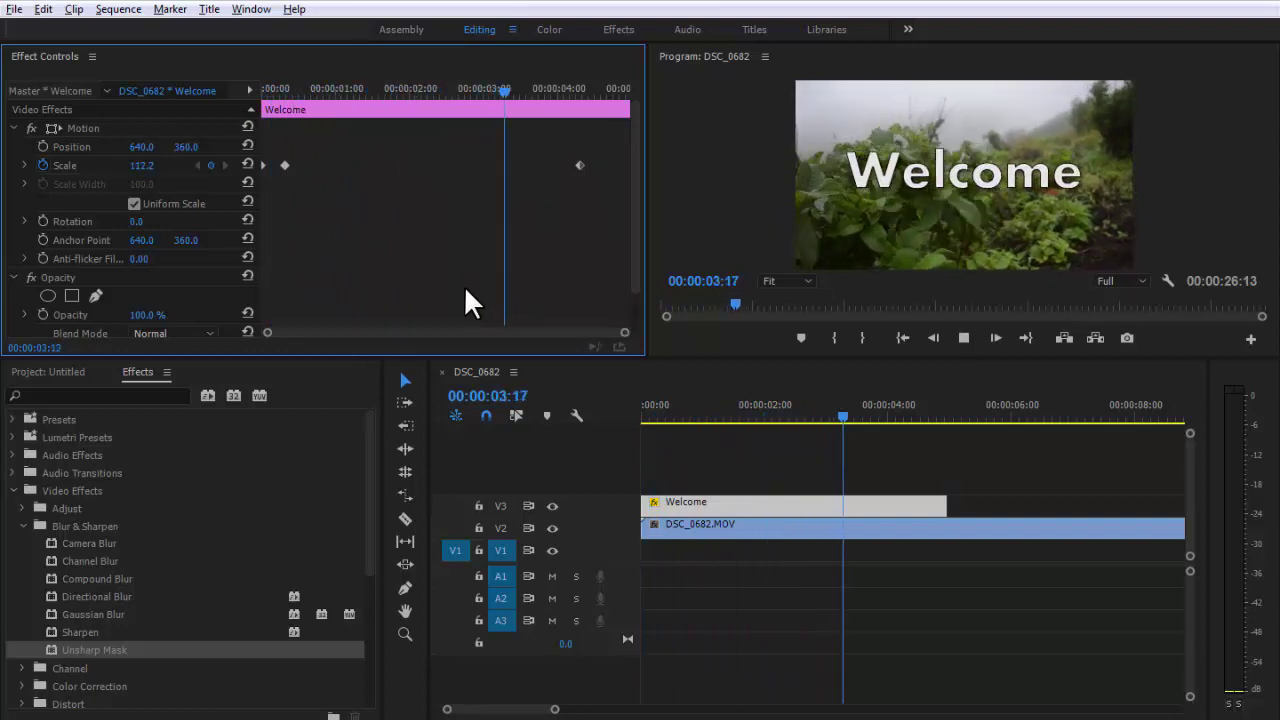
drag(274, 88, 234, 92)
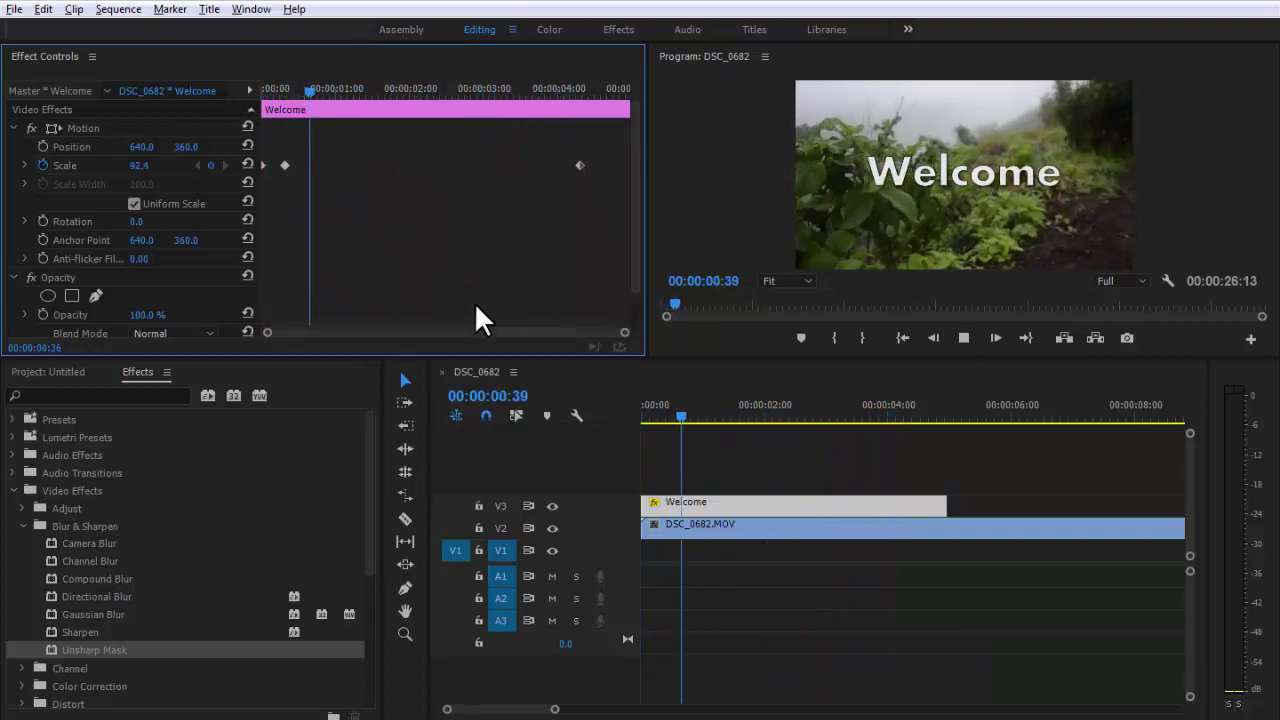
key(space)
Step: Move the second Scale keyframe later and preview the growth to 120 near the clip end
drag(284, 165, 296, 164)
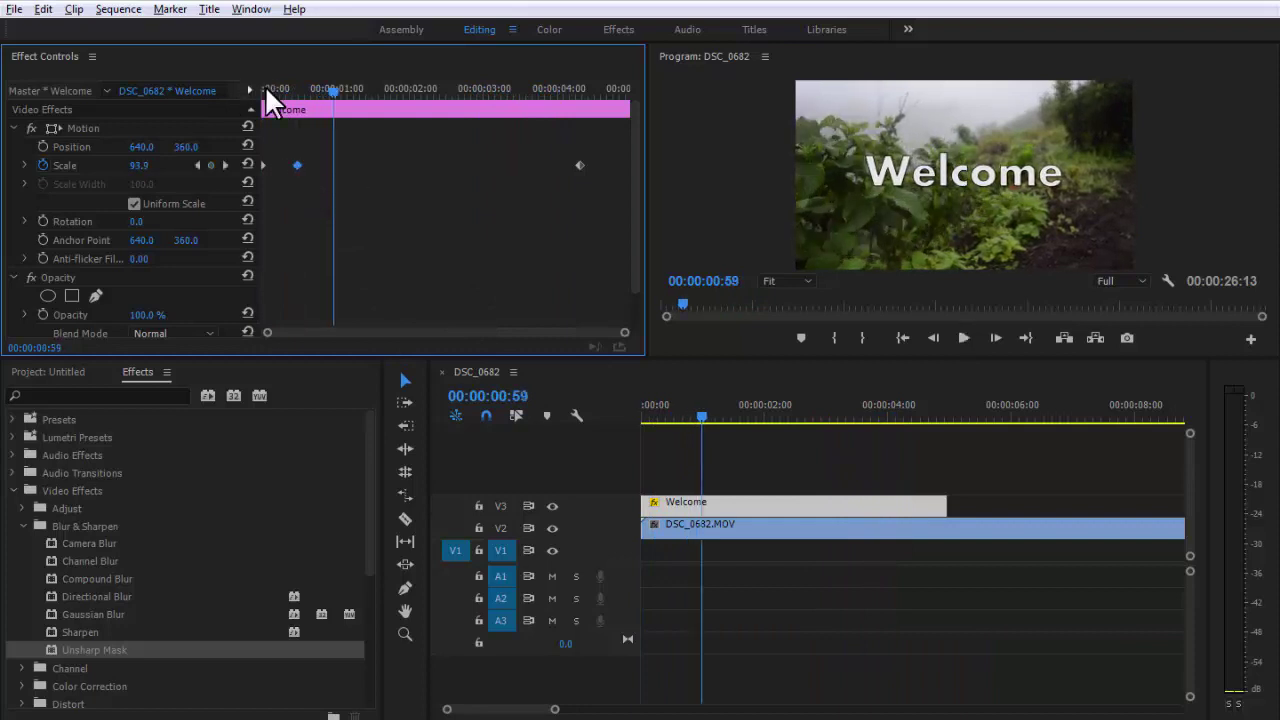
drag(265, 85, 225, 91)
key(space)
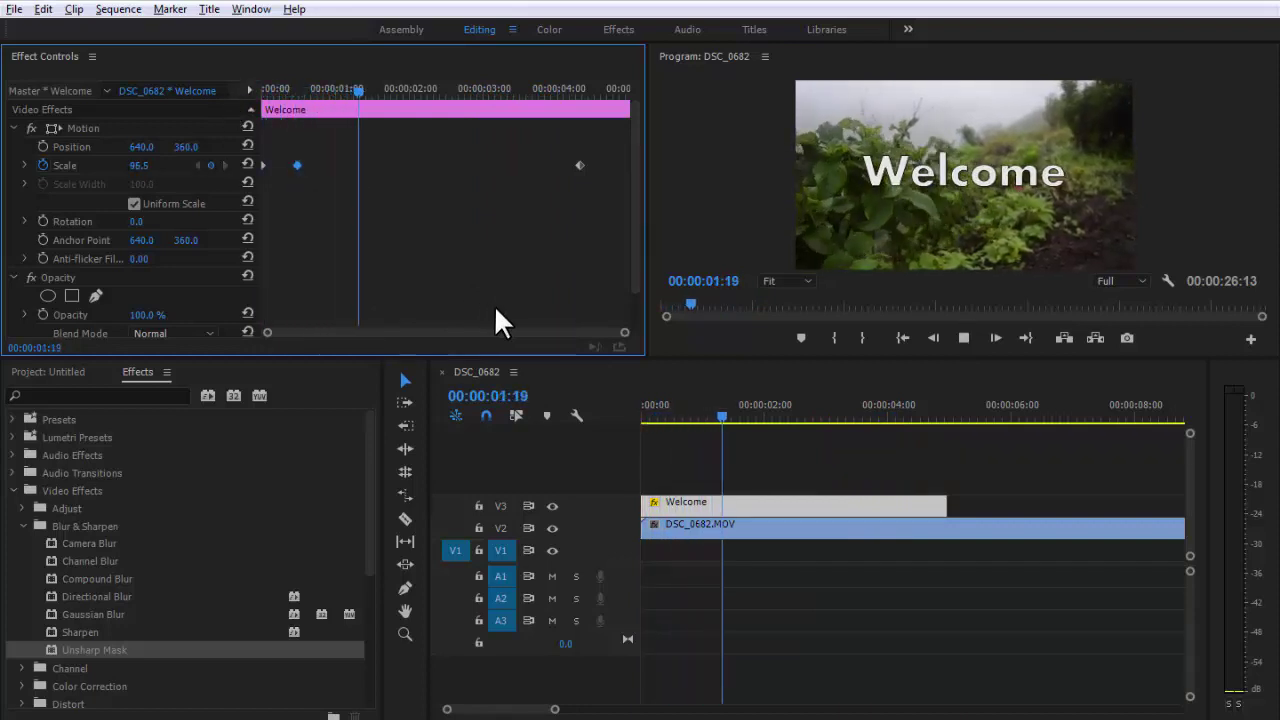
drag(378, 88, 265, 88)
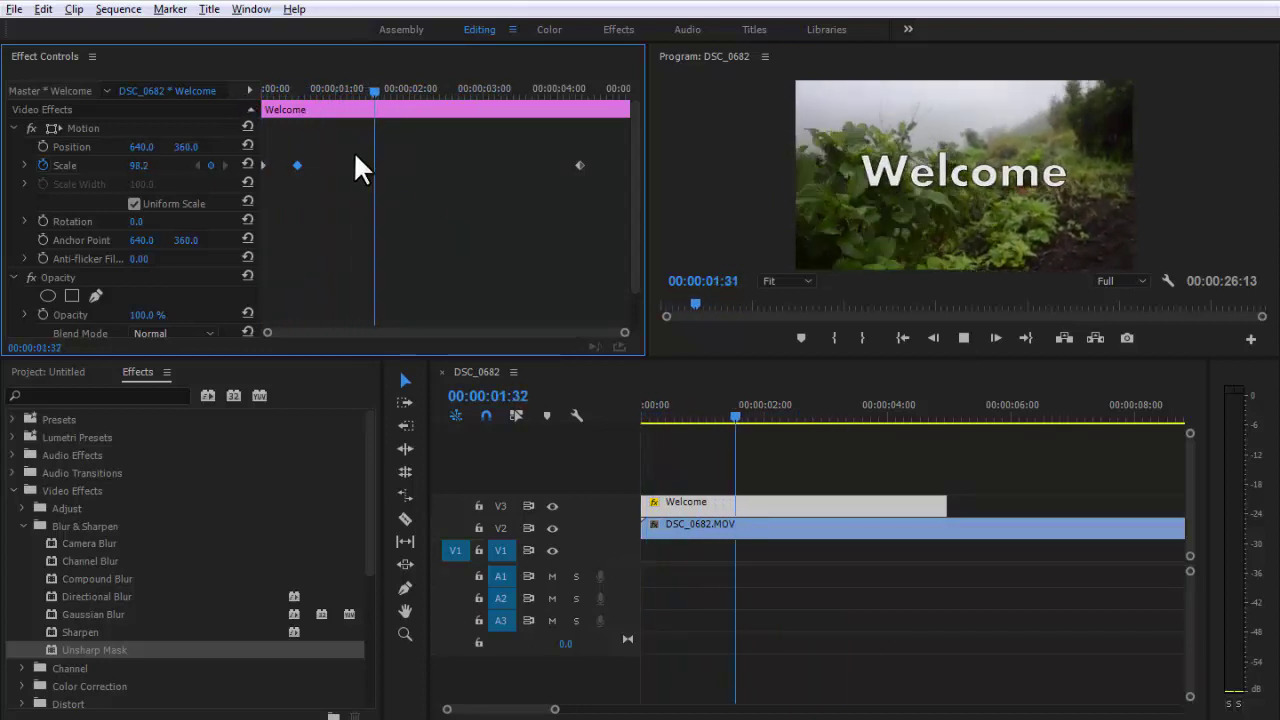
click(553, 88)
key(space)
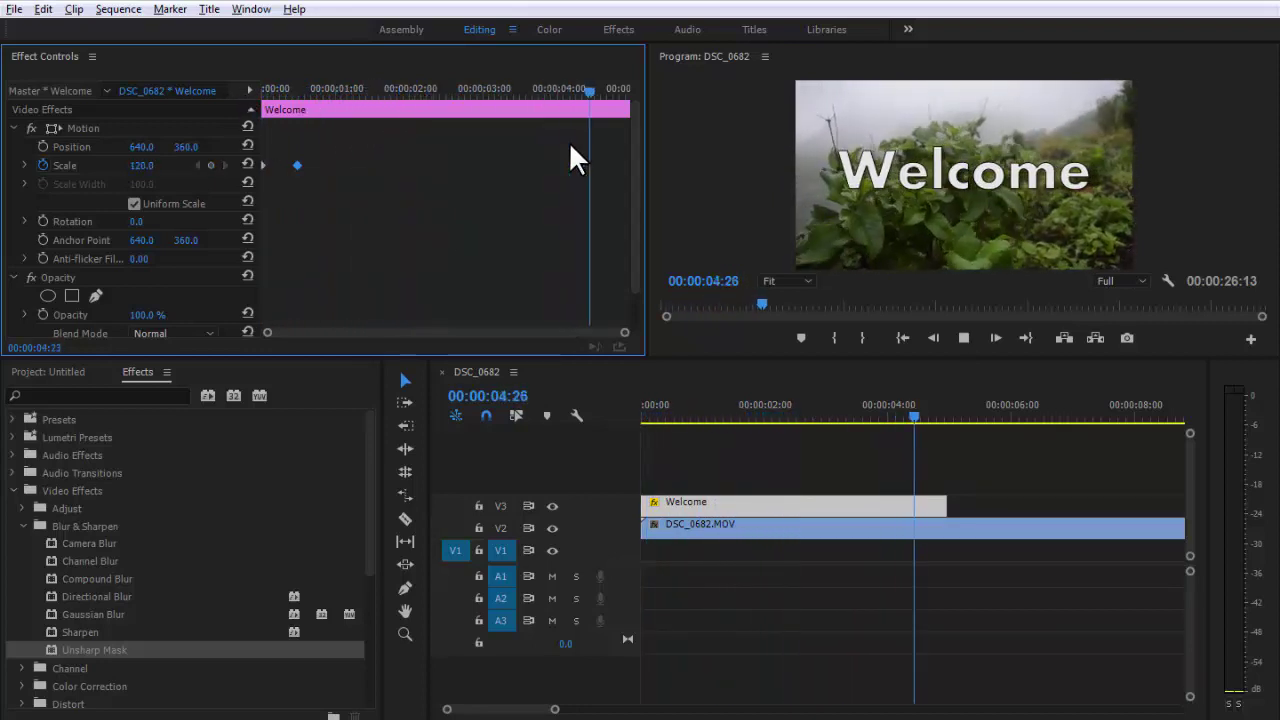
scroll(540, 235, down, 1)
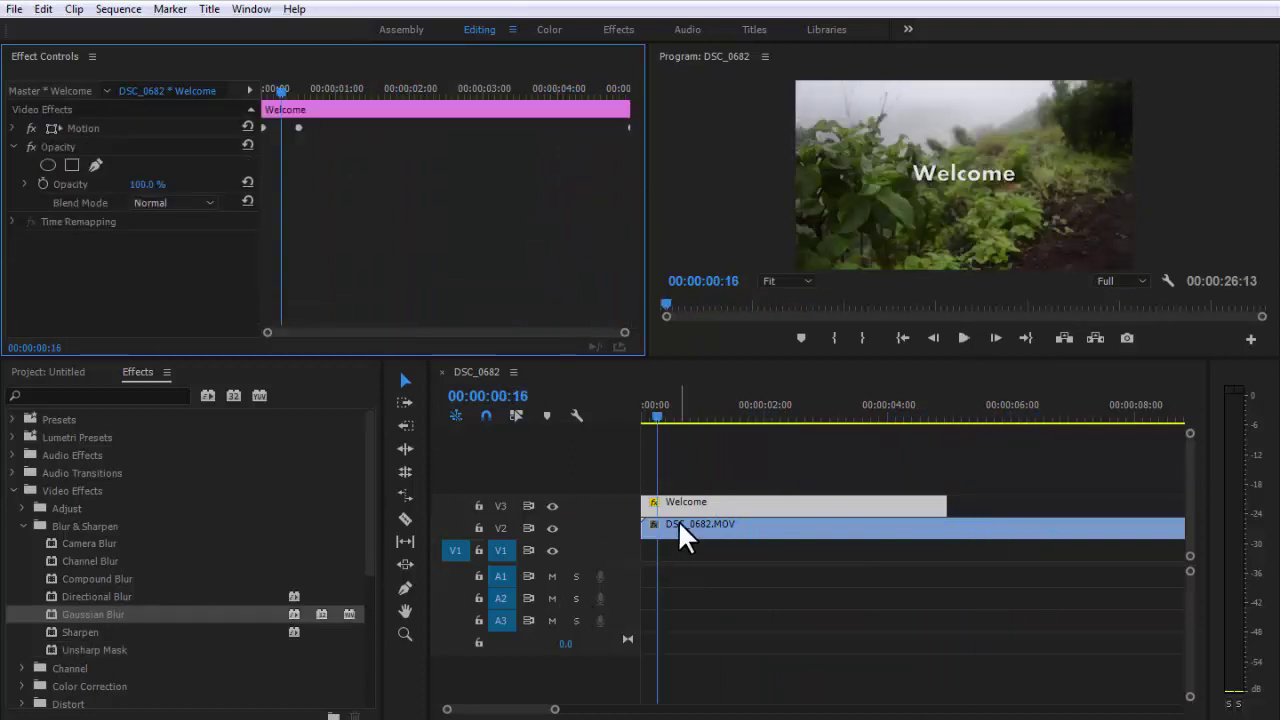
Step: Drop Gaussian Blur onto the Welcome title clip, leaving Blurriness at 0.0
click(670, 499)
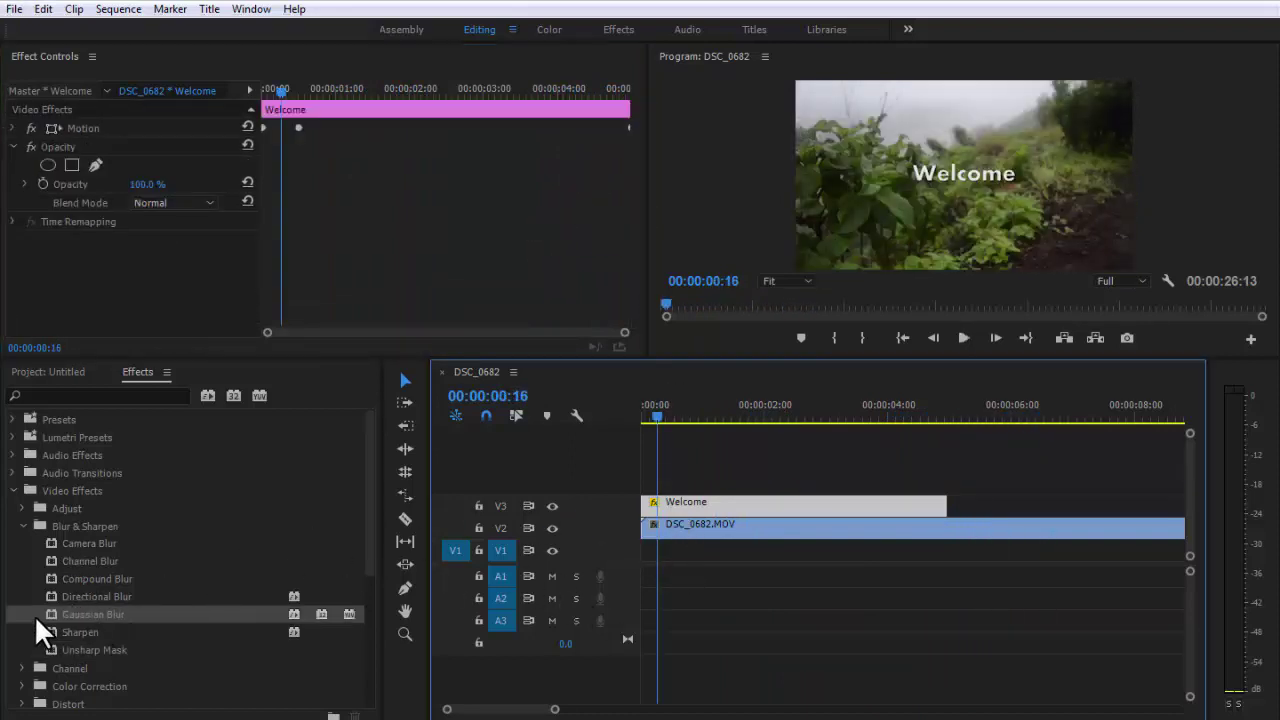
drag(49, 613, 668, 506)
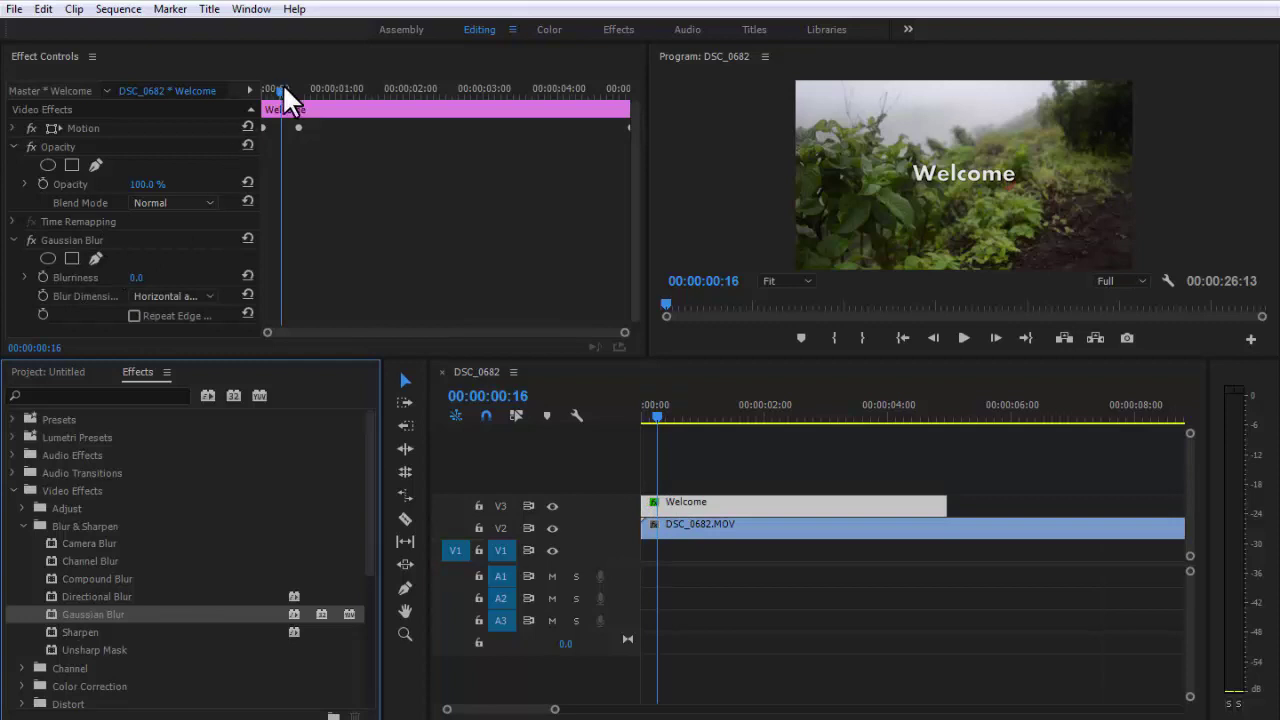
mouse_move(282, 84)
mouse_down()
mouse_move(297, 97)
mouse_move(259, 104)
mouse_up()
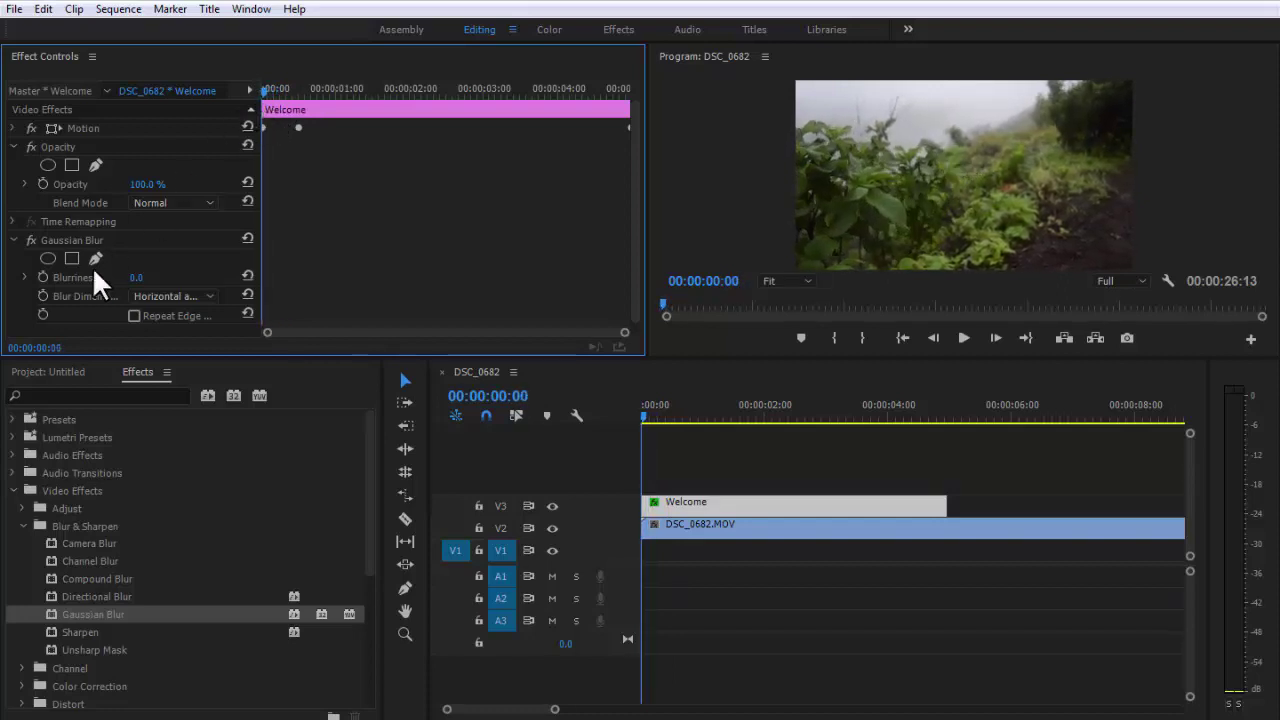
Step: Keyframe Blurriness at 878 and move that keyframe to the clip start
click(318, 98)
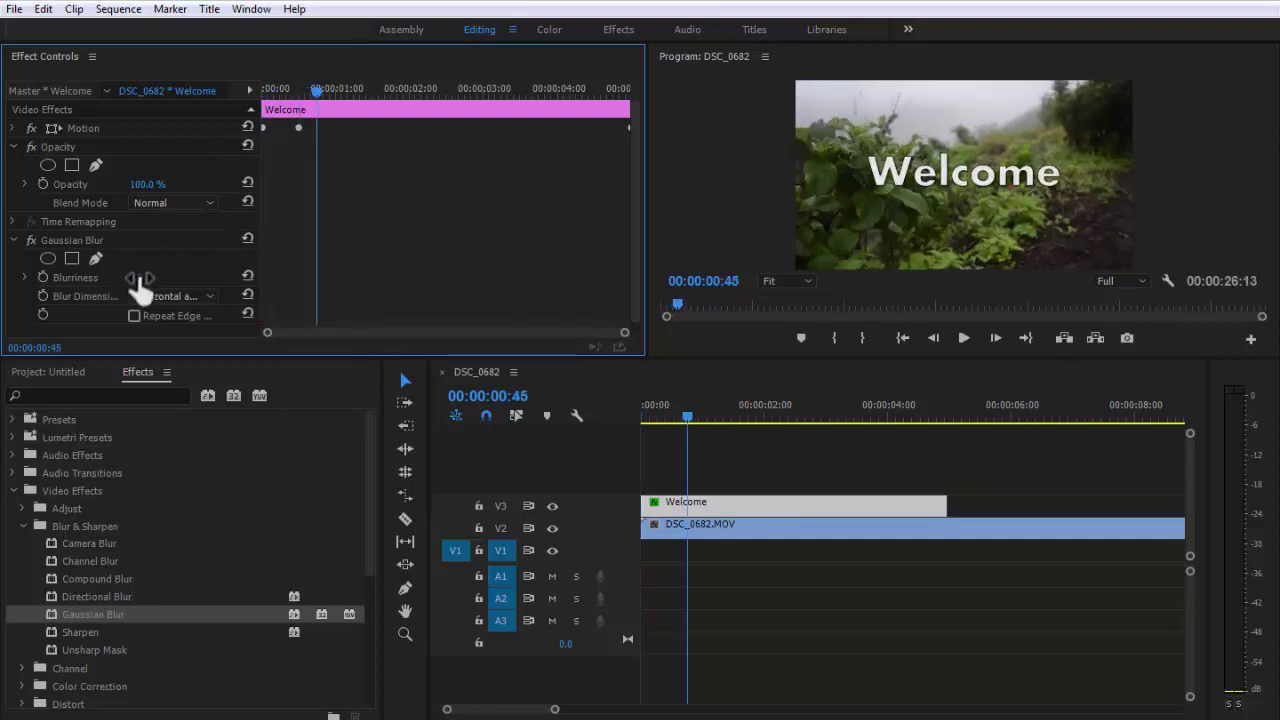
drag(140, 280, 320, 280)
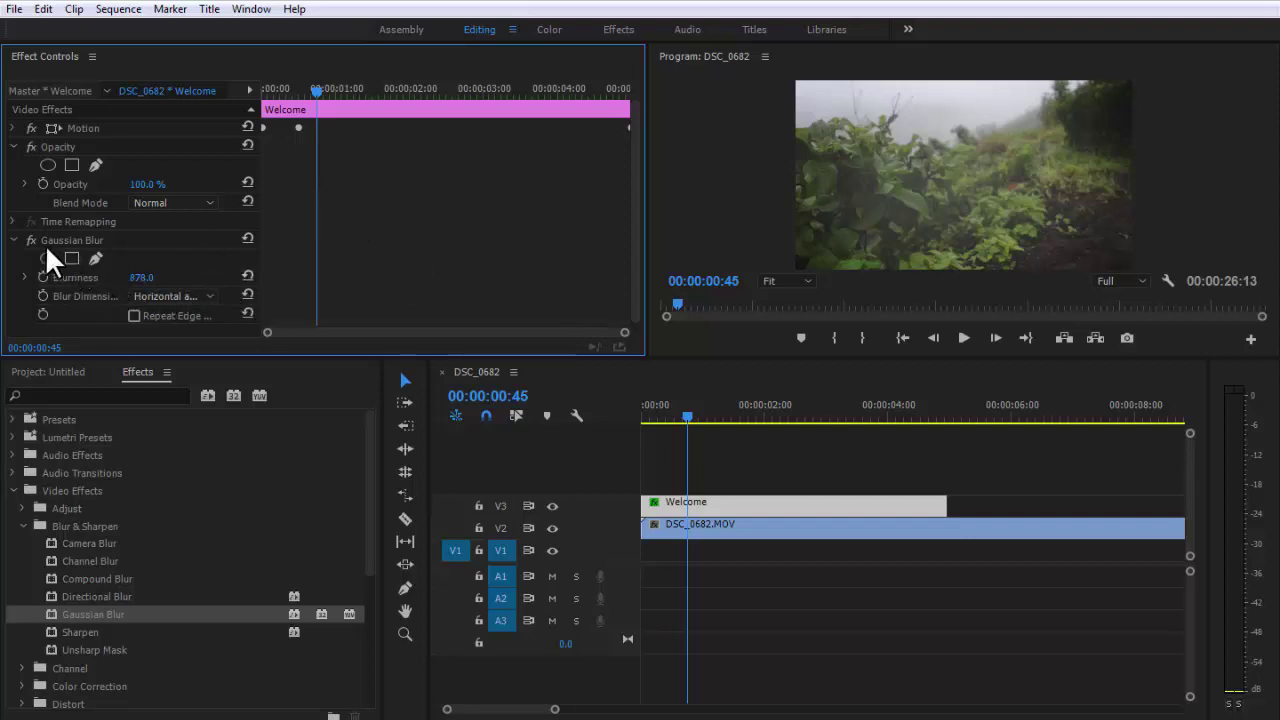
click(43, 276)
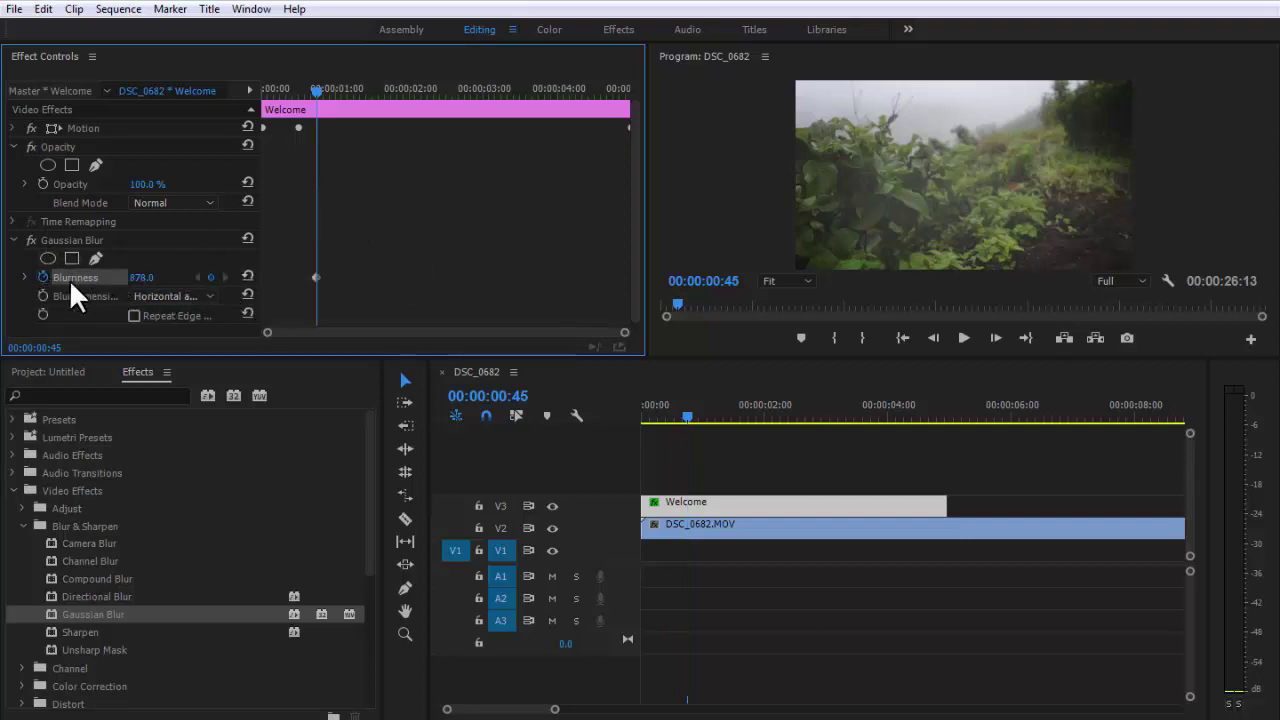
click(316, 277)
drag(317, 275, 241, 280)
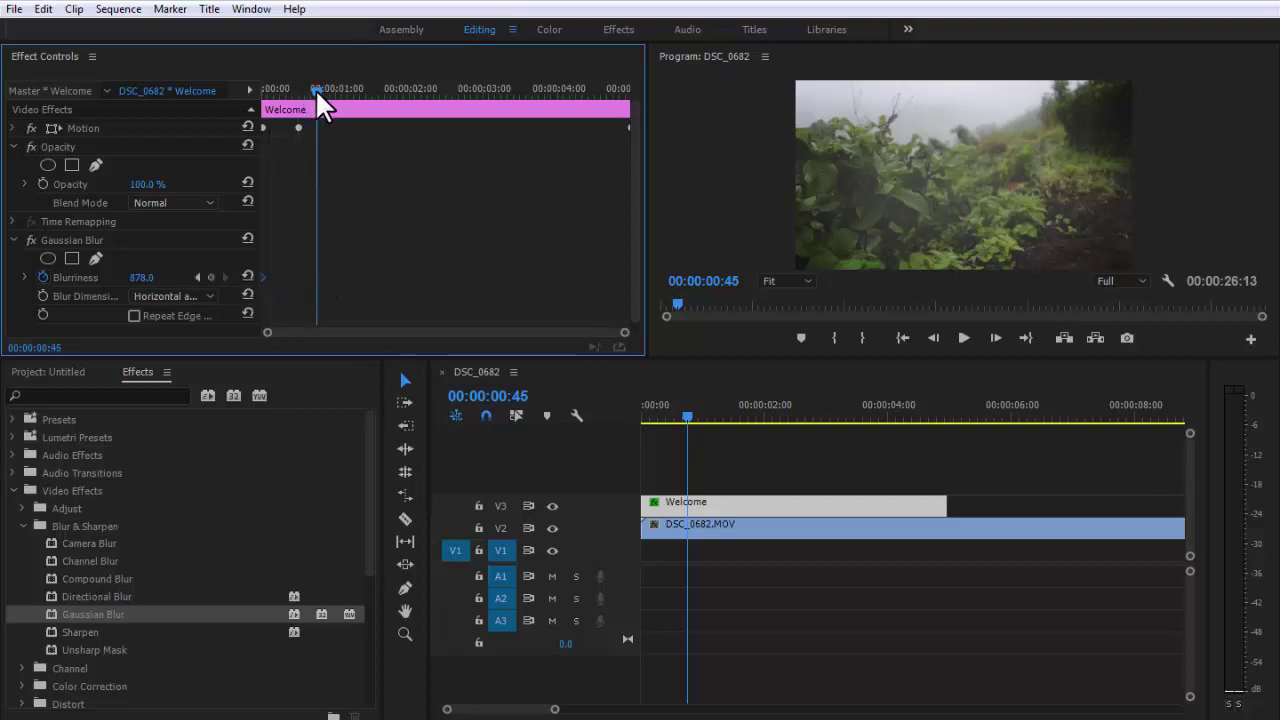
Step: Add a Blurriness keyframe of 0 at about 00:00:00:27
drag(315, 88, 295, 92)
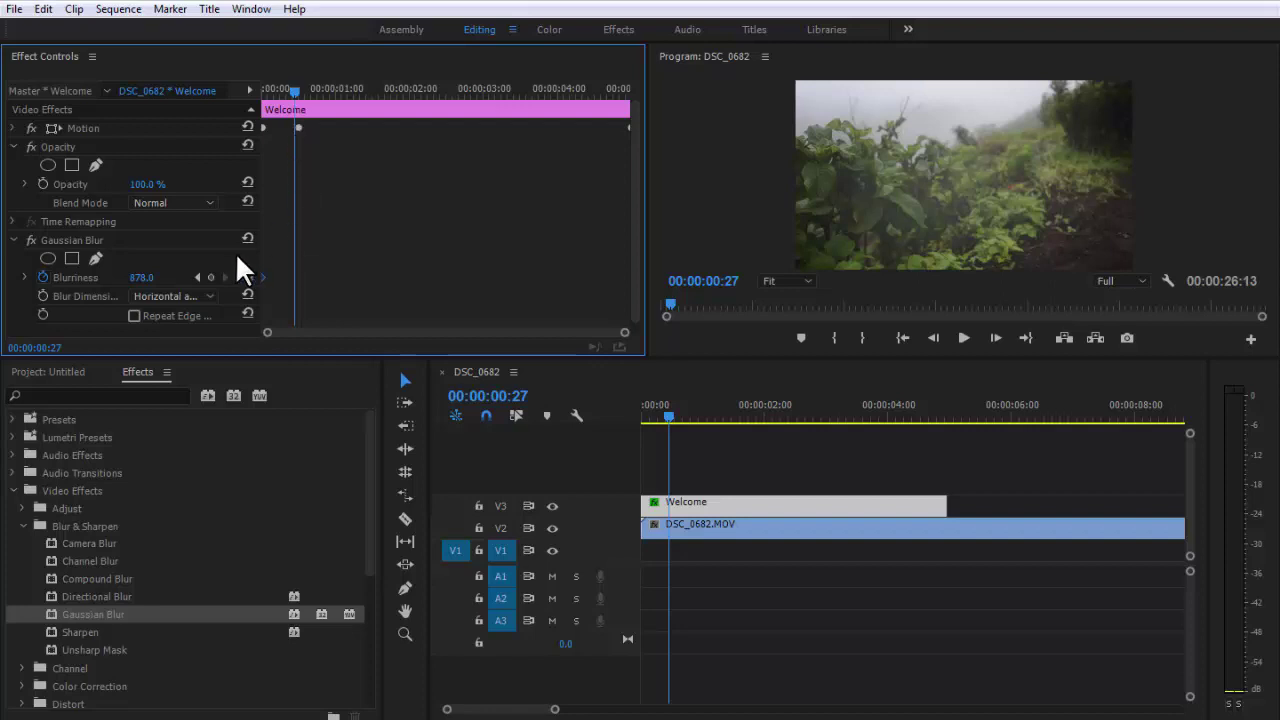
click(150, 278)
text(0)
key(Return)
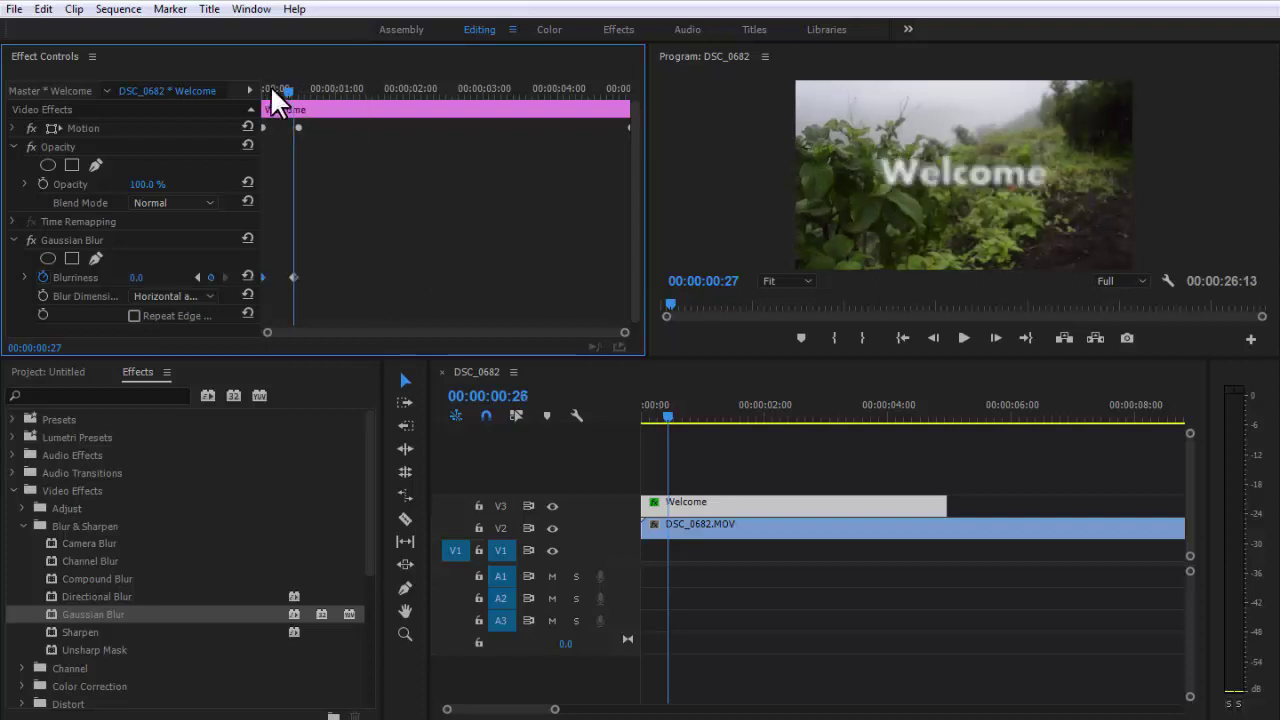
Step: Preview the blur-in and check the sharp keyframe around 00:00:00:30
drag(280, 88, 245, 98)
key(space)
key(space)
key(space)
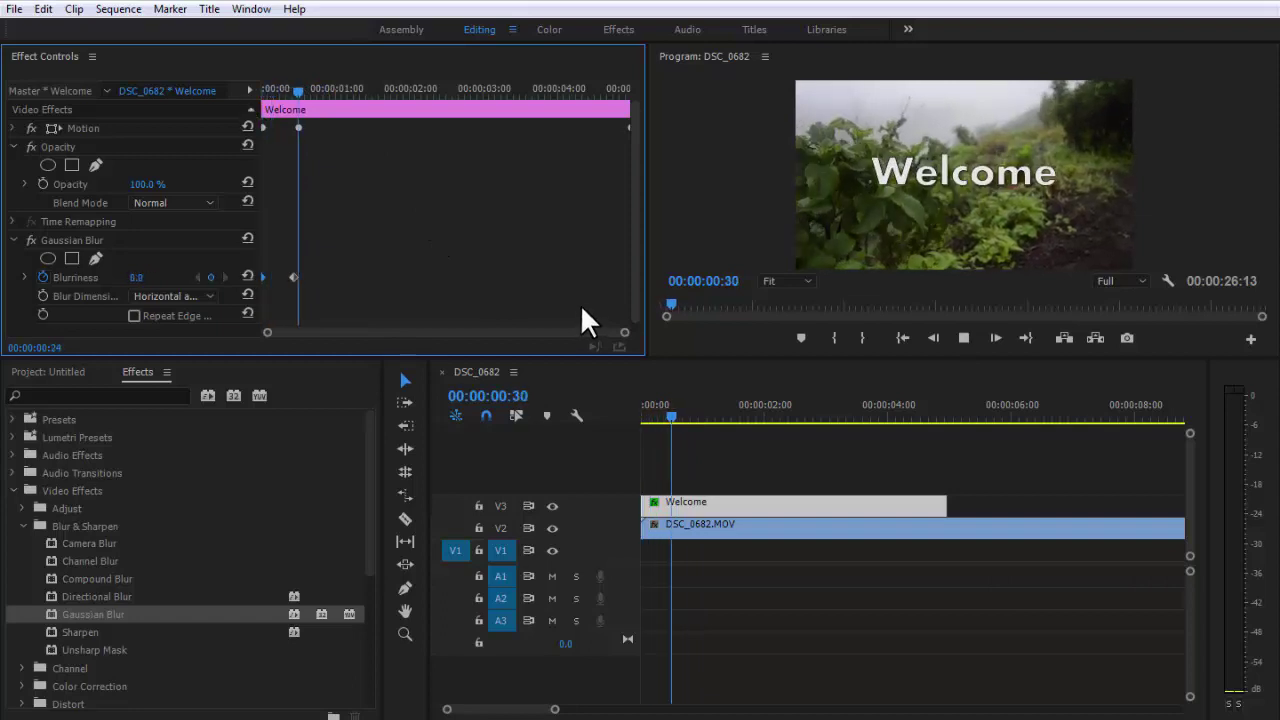
key(space)
click(298, 89)
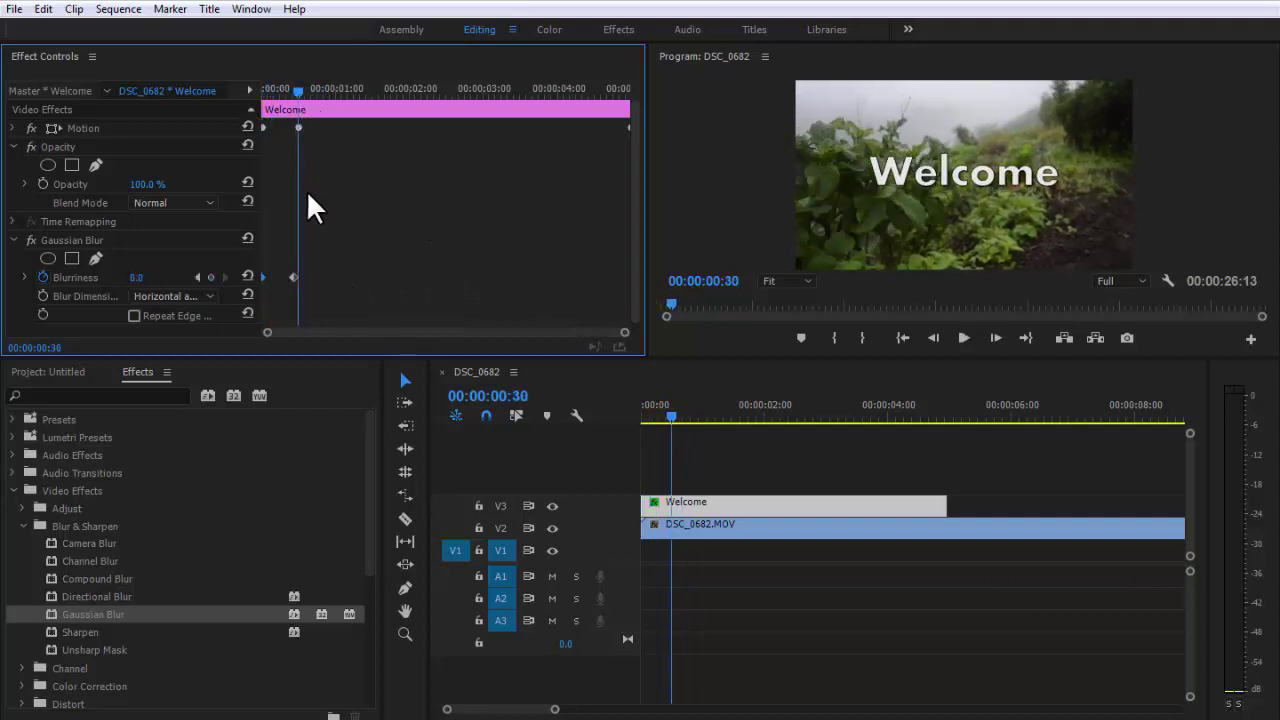
click(297, 275)
drag(266, 95, 251, 88)
key(space)
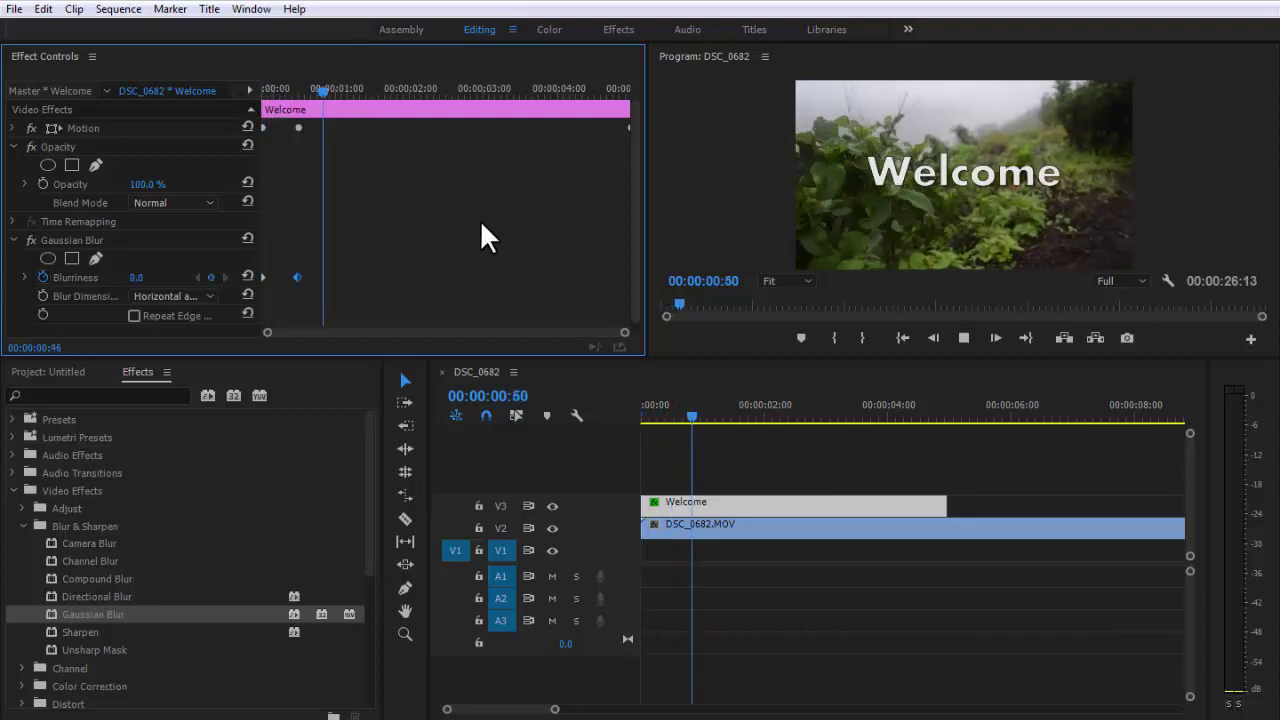
Step: Move the Blurriness 0 keyframe later so the text sharpens later
drag(320, 90, 250, 89)
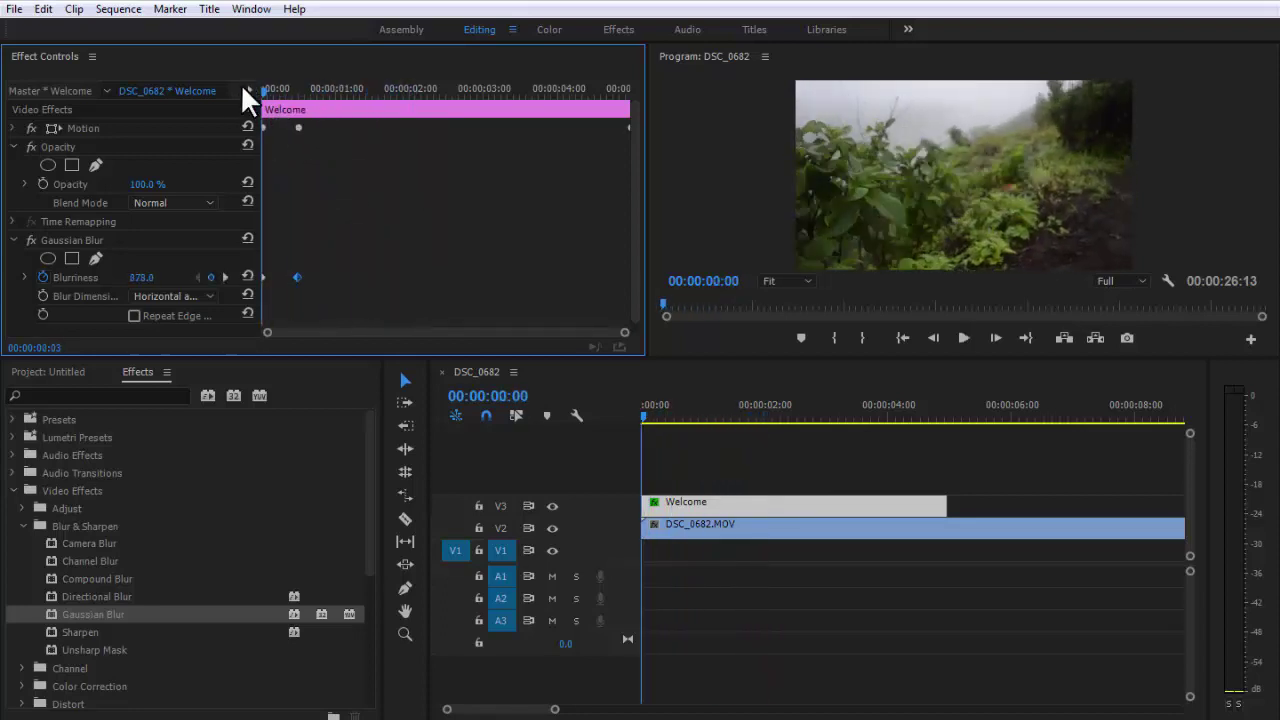
key(space)
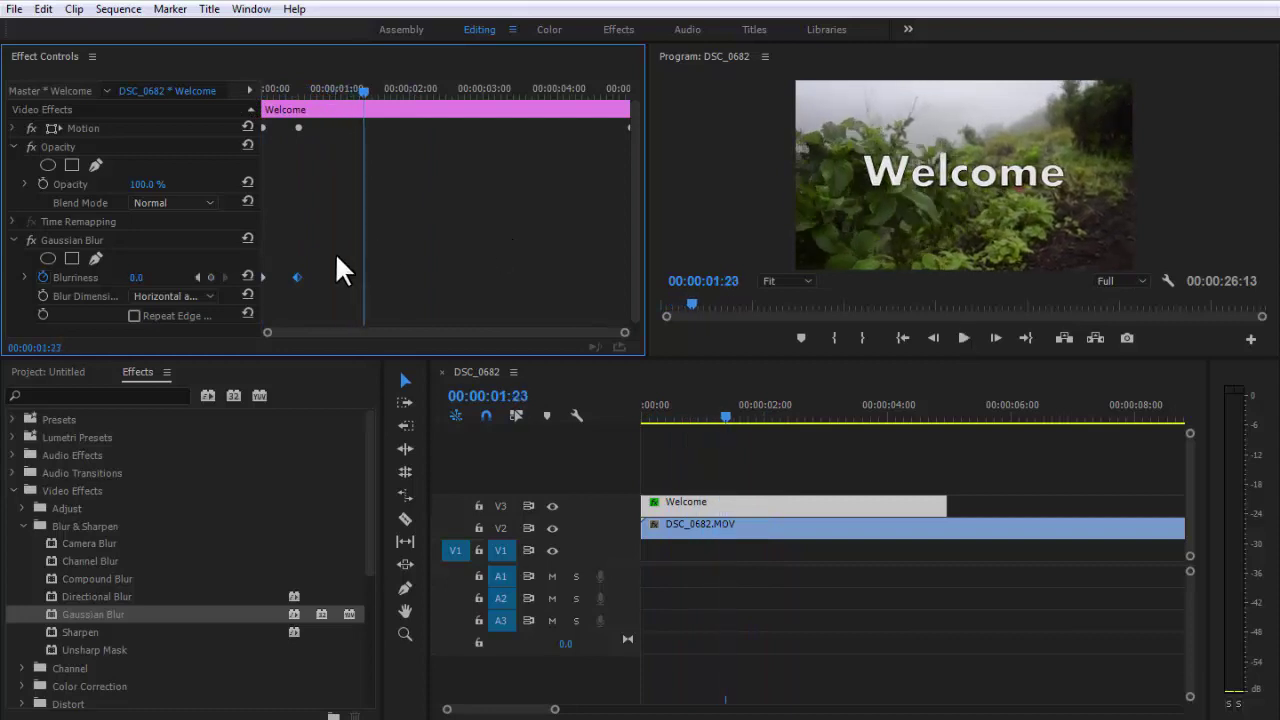
drag(296, 277, 321, 277)
Step: Play back from the start and scrub toward the title's end to check the slower blur-in
drag(314, 93, 210, 95)
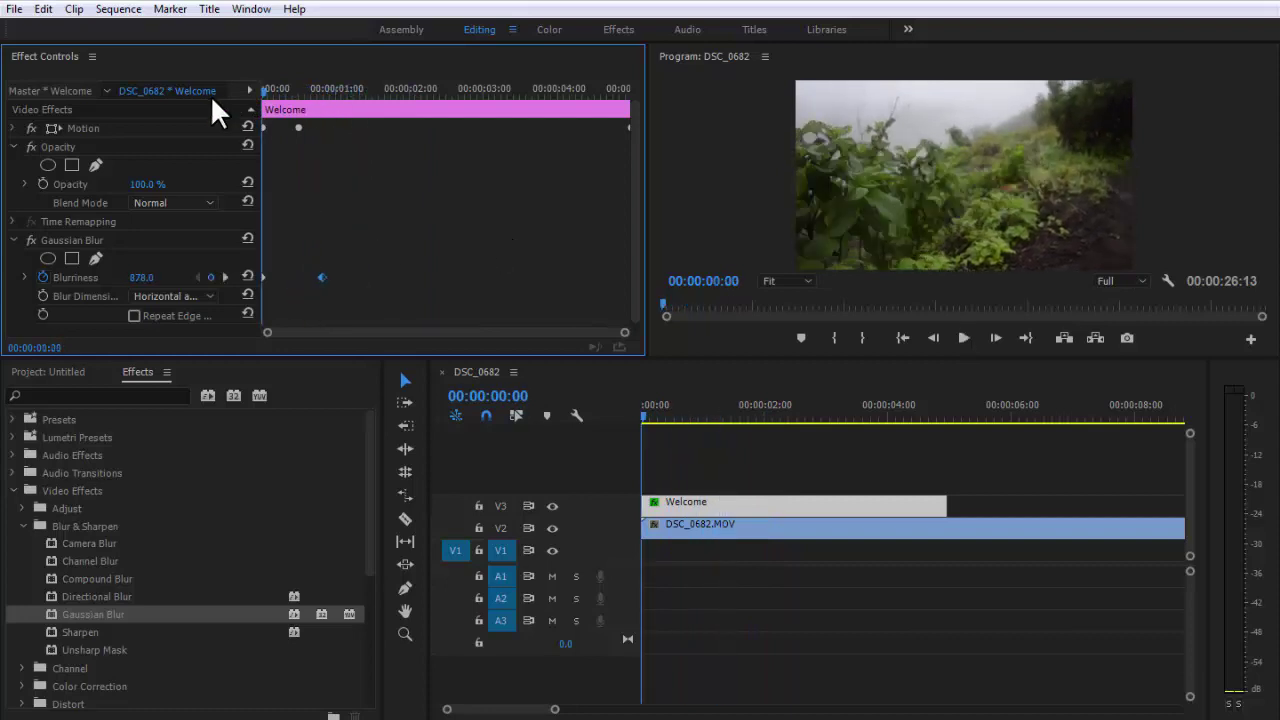
key(space)
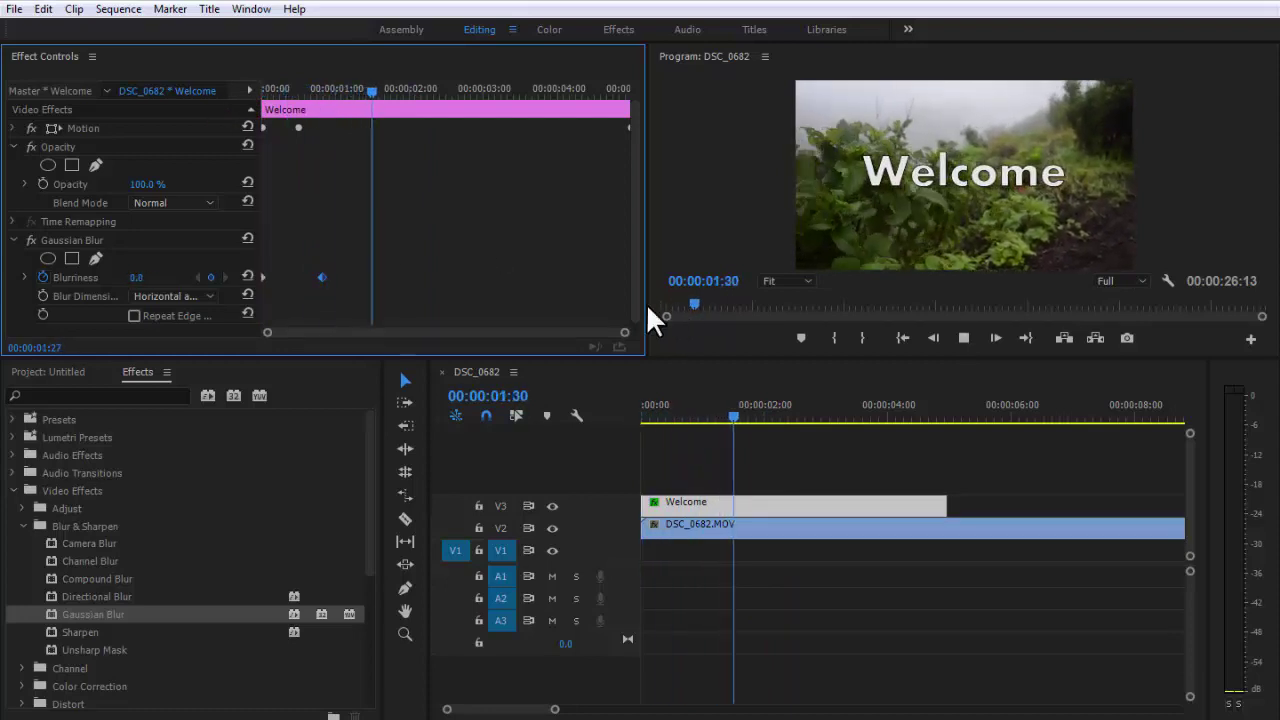
drag(350, 92, 288, 89)
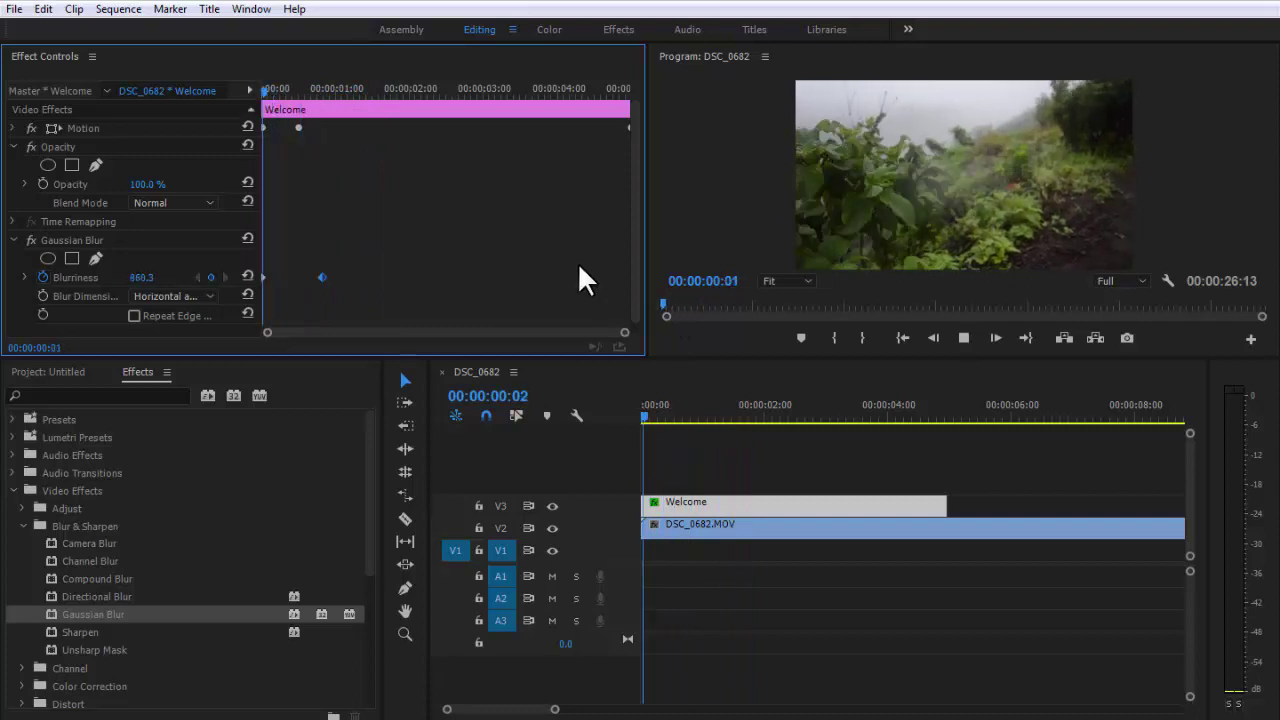
key(space)
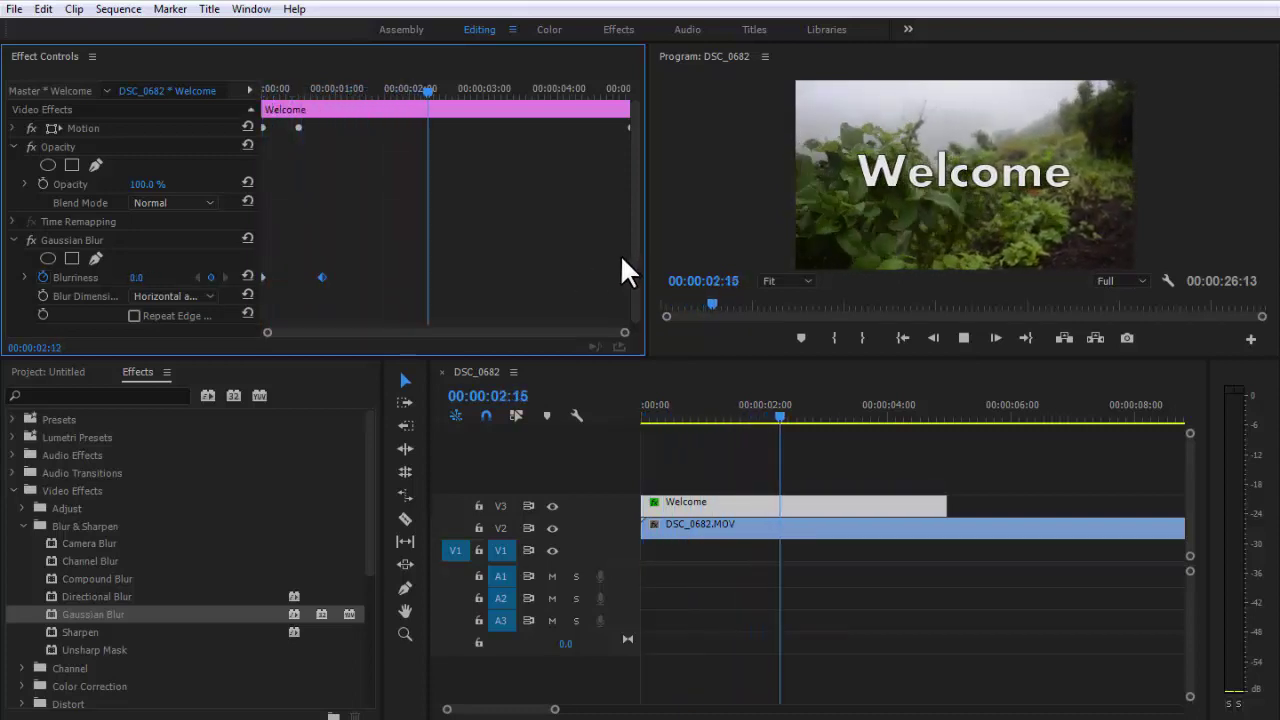
key(space)
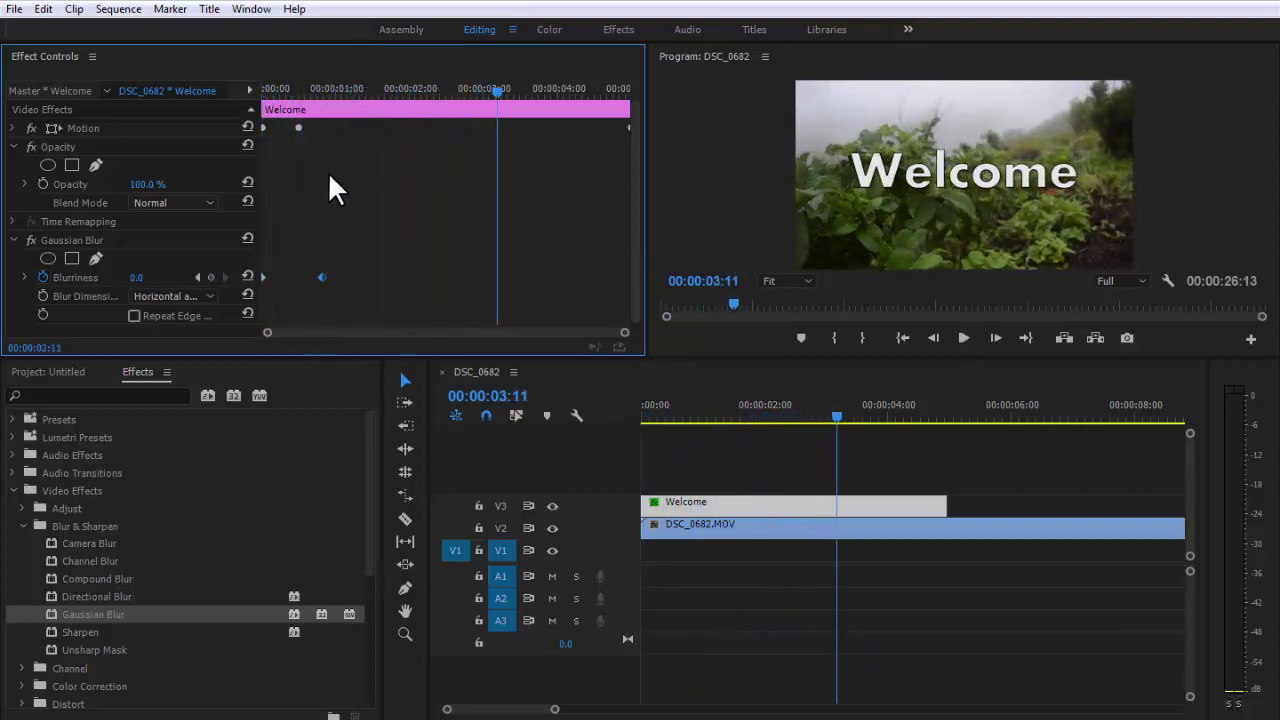
drag(341, 97, 415, 100)
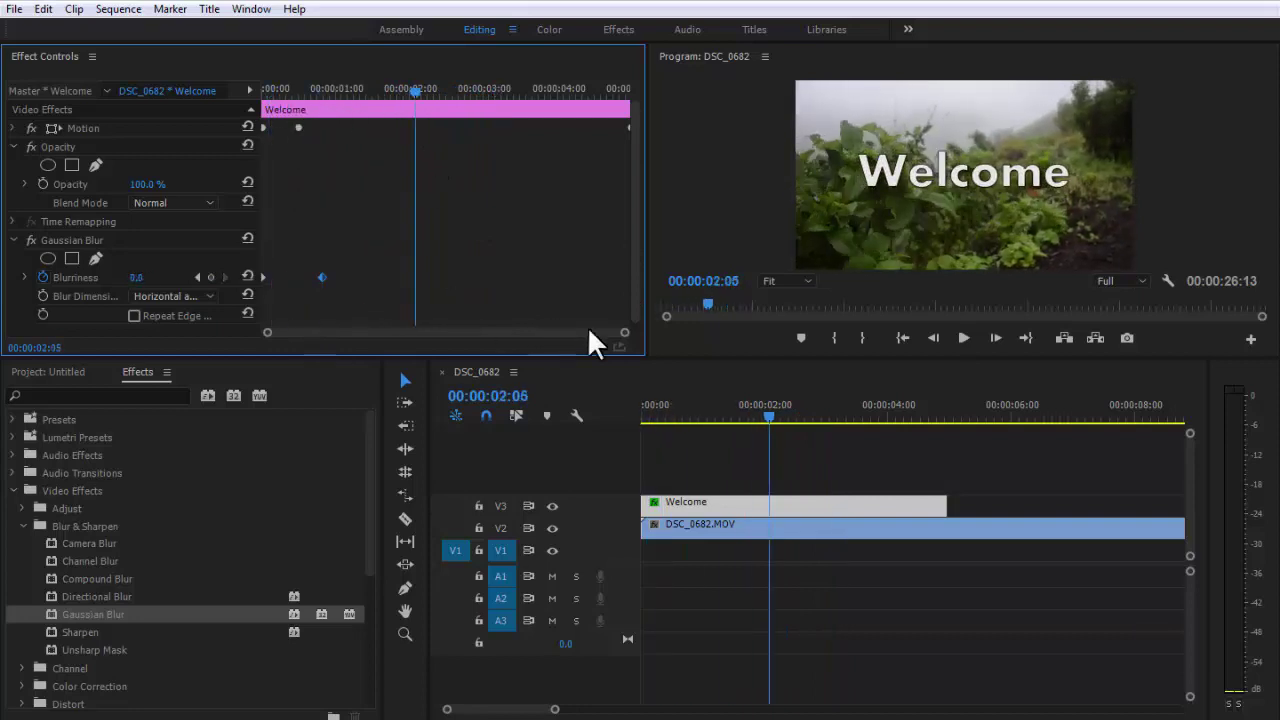
mouse_move(573, 90)
mouse_down()
mouse_move(626, 100)
mouse_move(588, 100)
mouse_up()
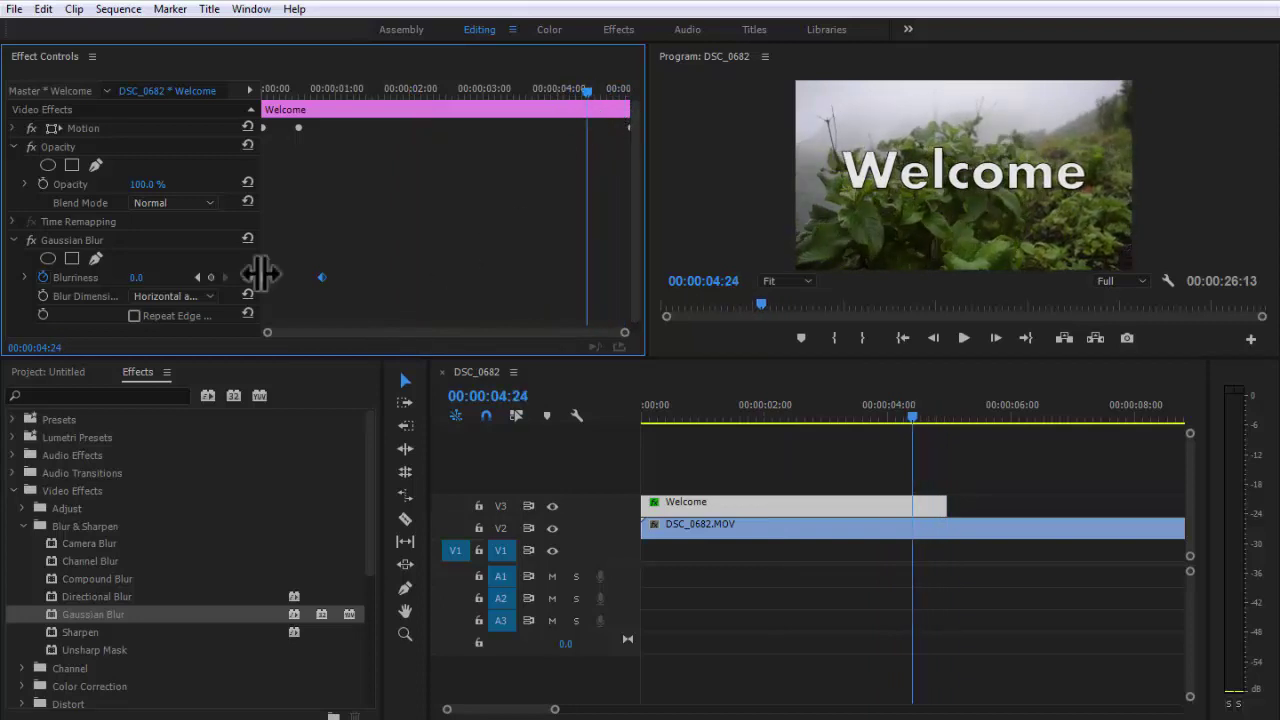
Step: Add a Blurriness keyframe at 00:00:04:24, then remove the extra keyframe at the clip end
click(210, 278)
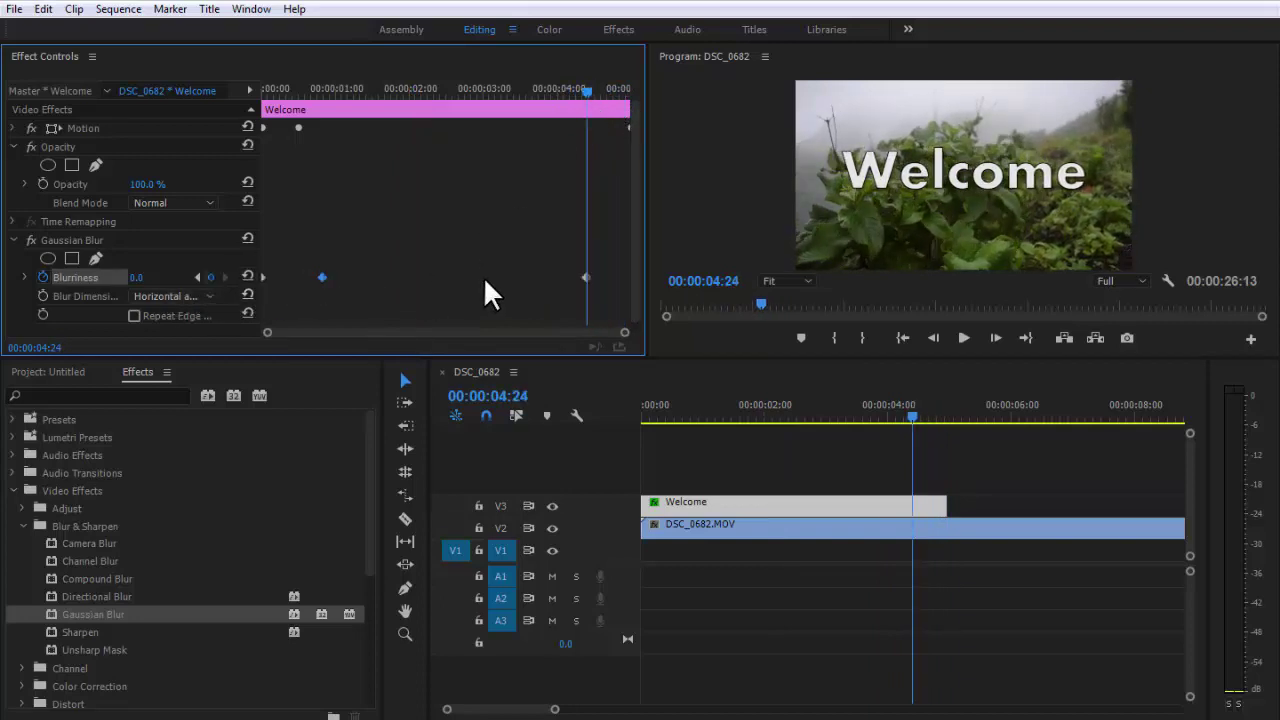
click(585, 277)
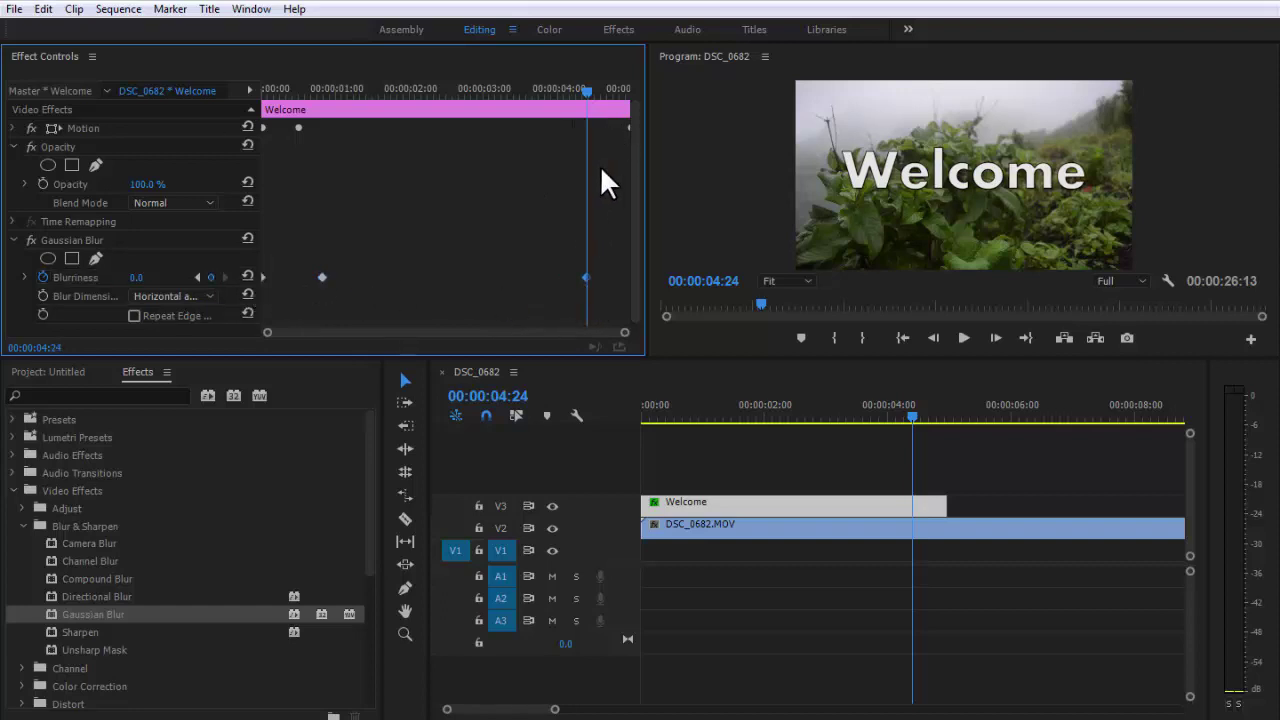
drag(585, 98, 648, 97)
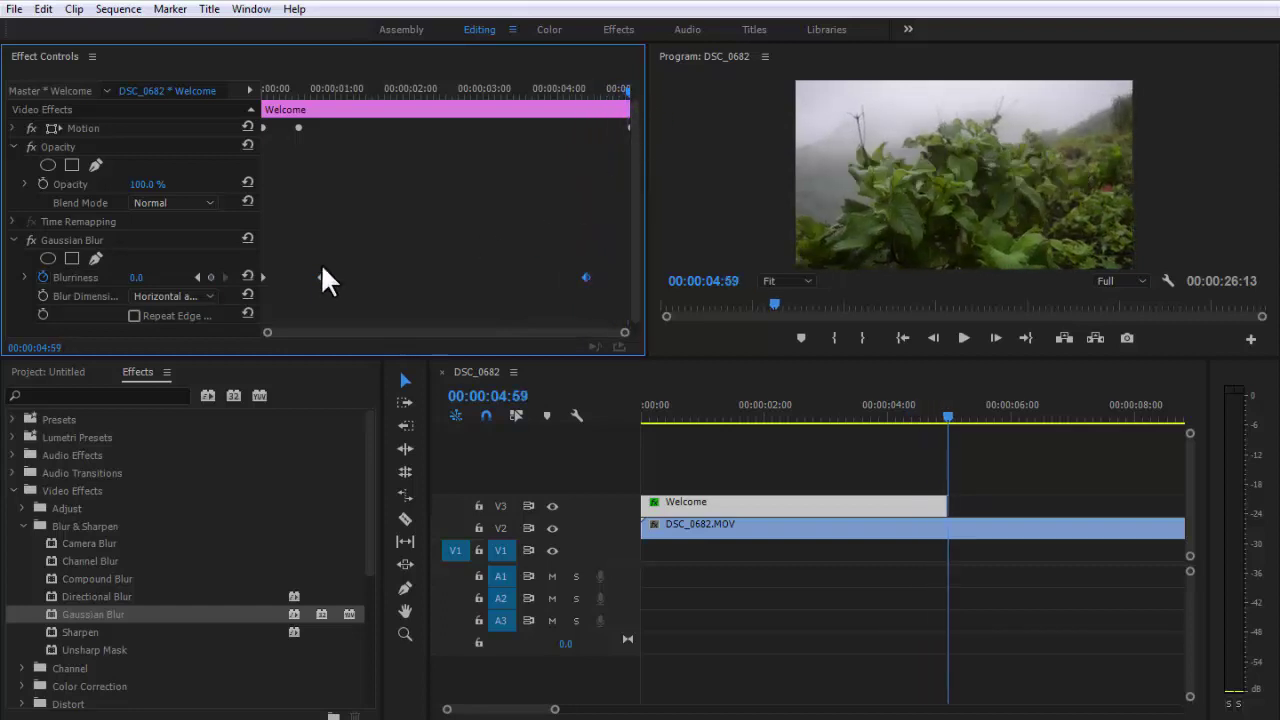
drag(617, 90, 638, 97)
click(209, 278)
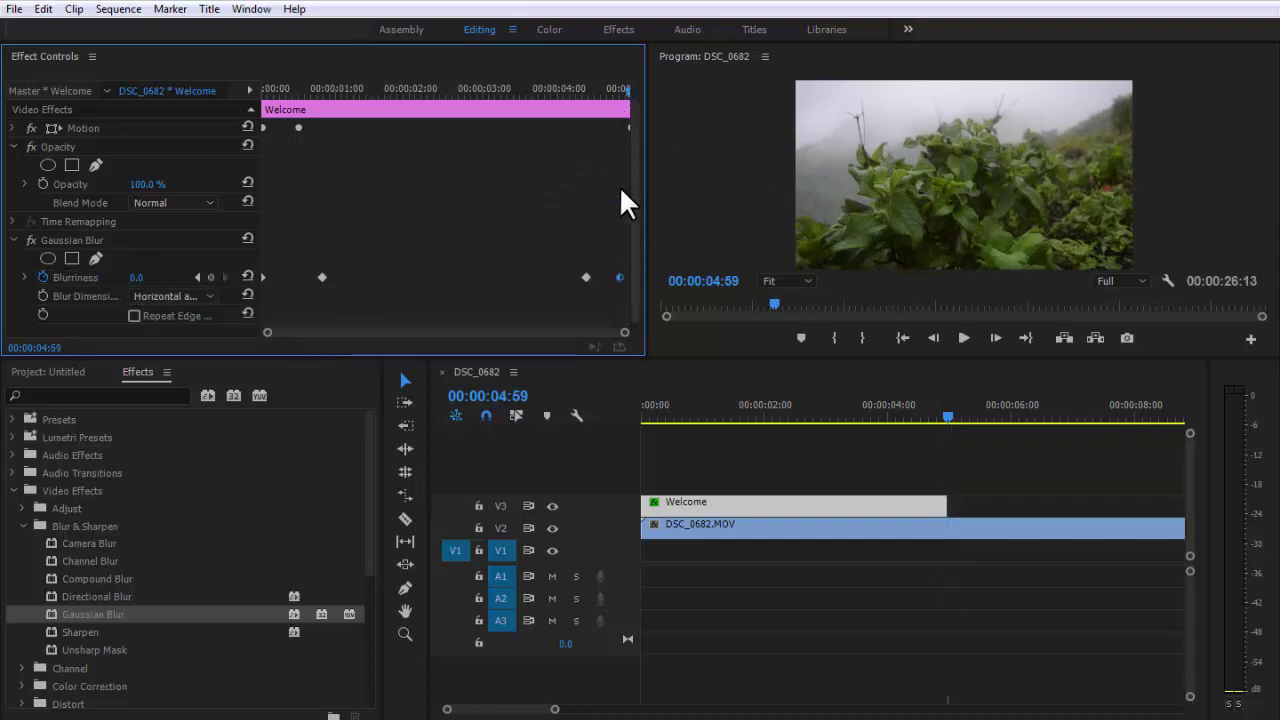
click(607, 90)
drag(610, 93, 618, 97)
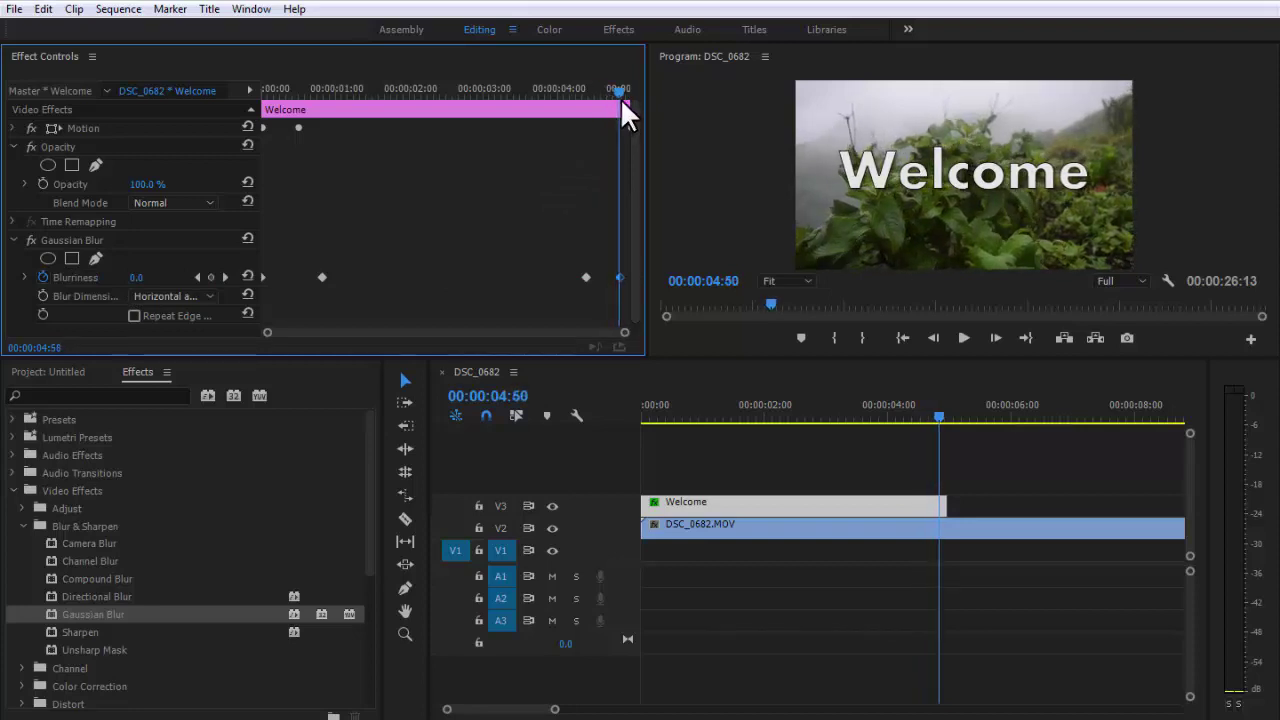
key(Delete)
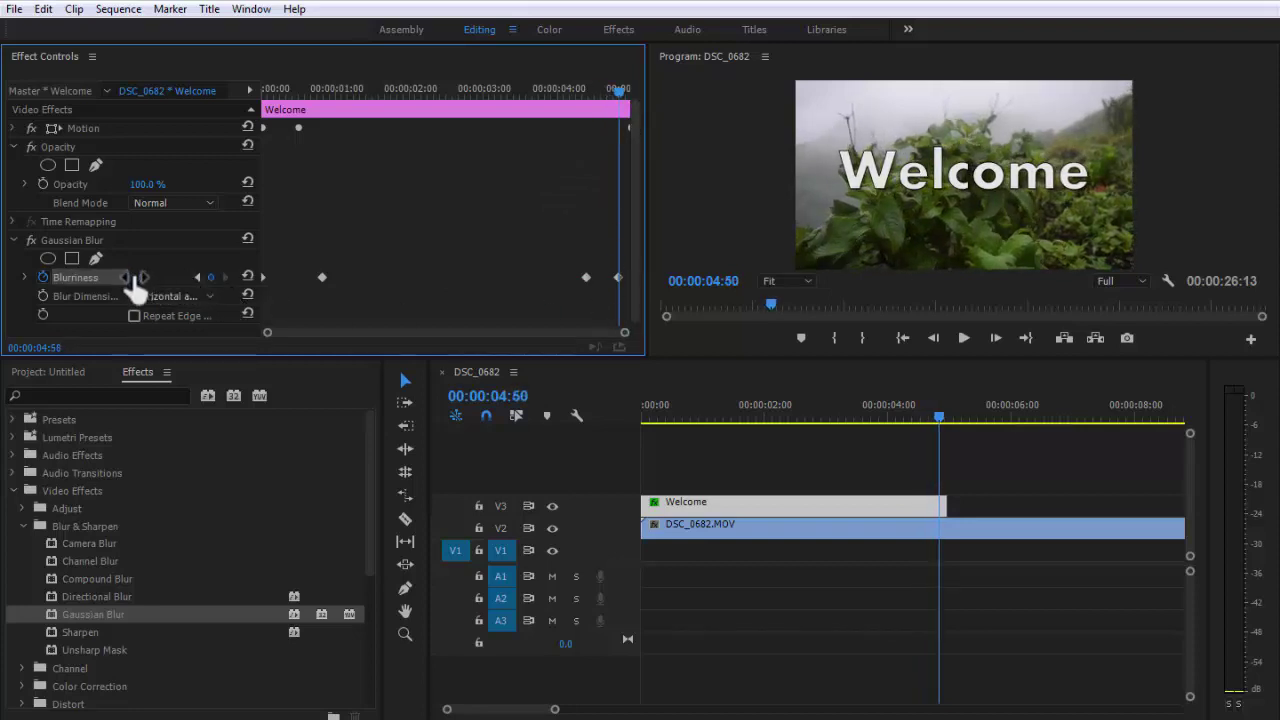
Step: Raise Blurriness to 526.0 at 00:00:04:50 and play back the blur-out
mouse_move(134, 277)
mouse_down()
mouse_move(596, 289)
mouse_move(632, 277)
mouse_up()
click(576, 85)
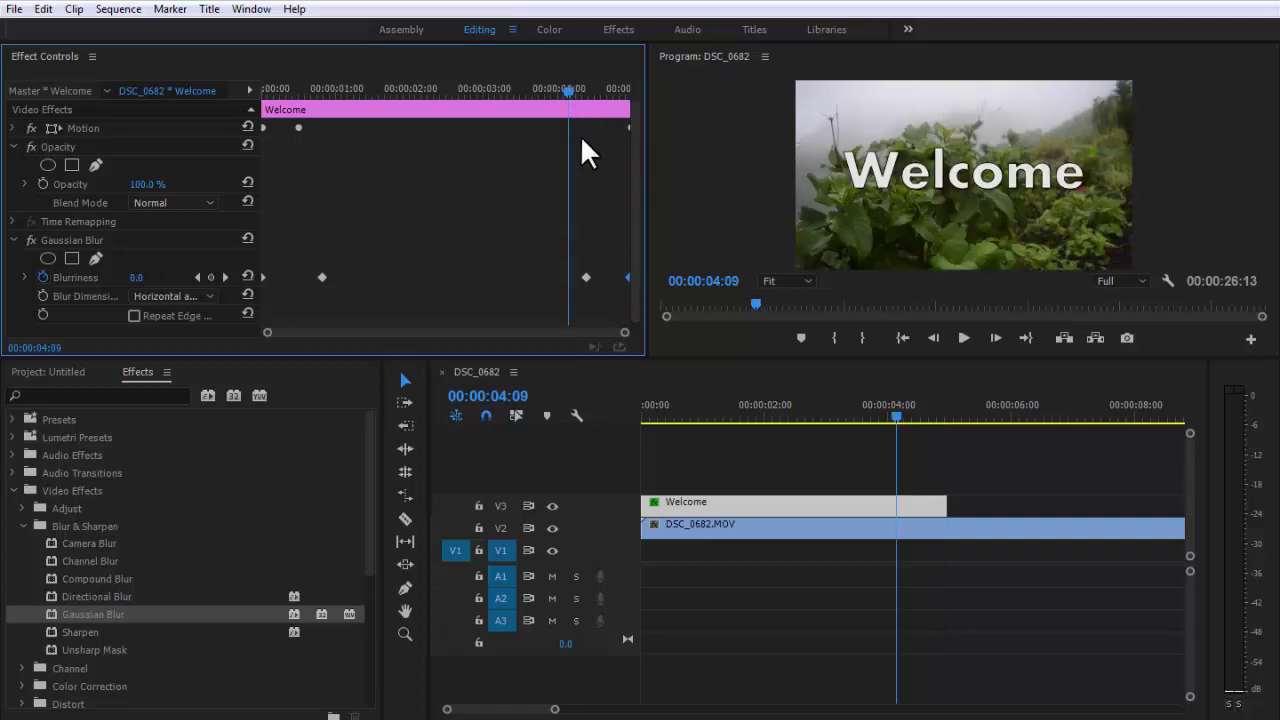
key(space)
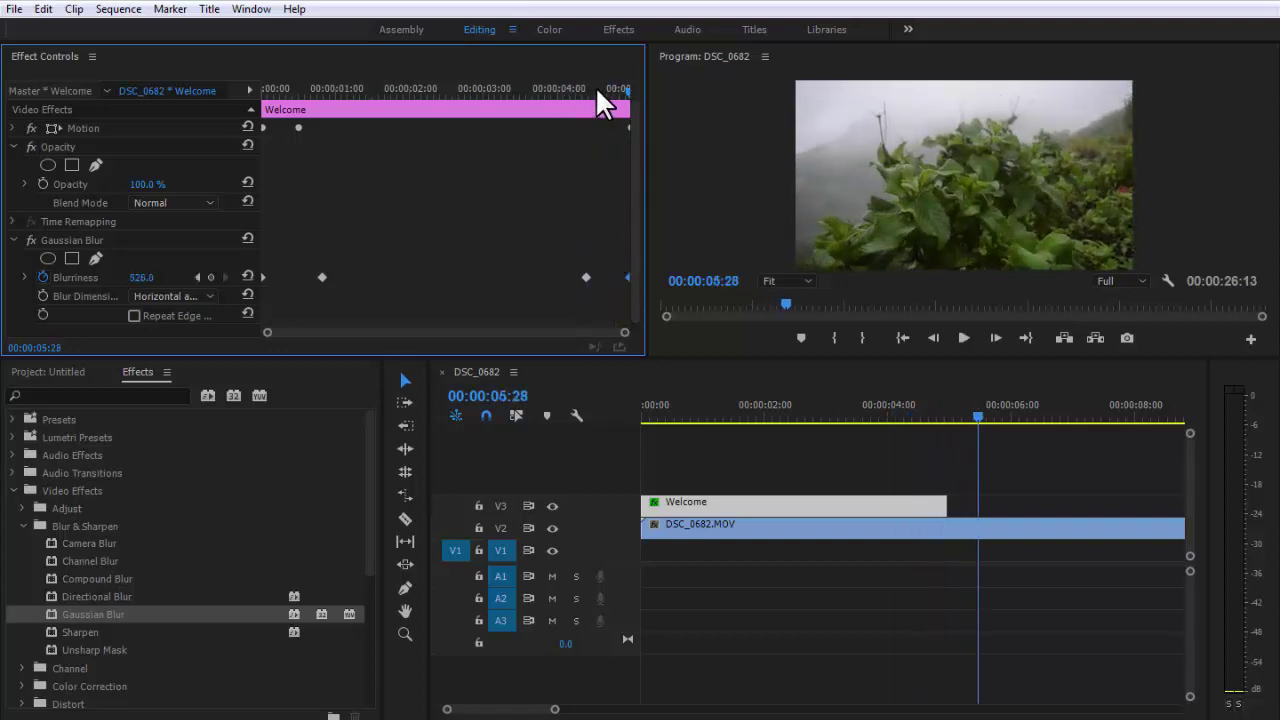
click(570, 88)
click(645, 410)
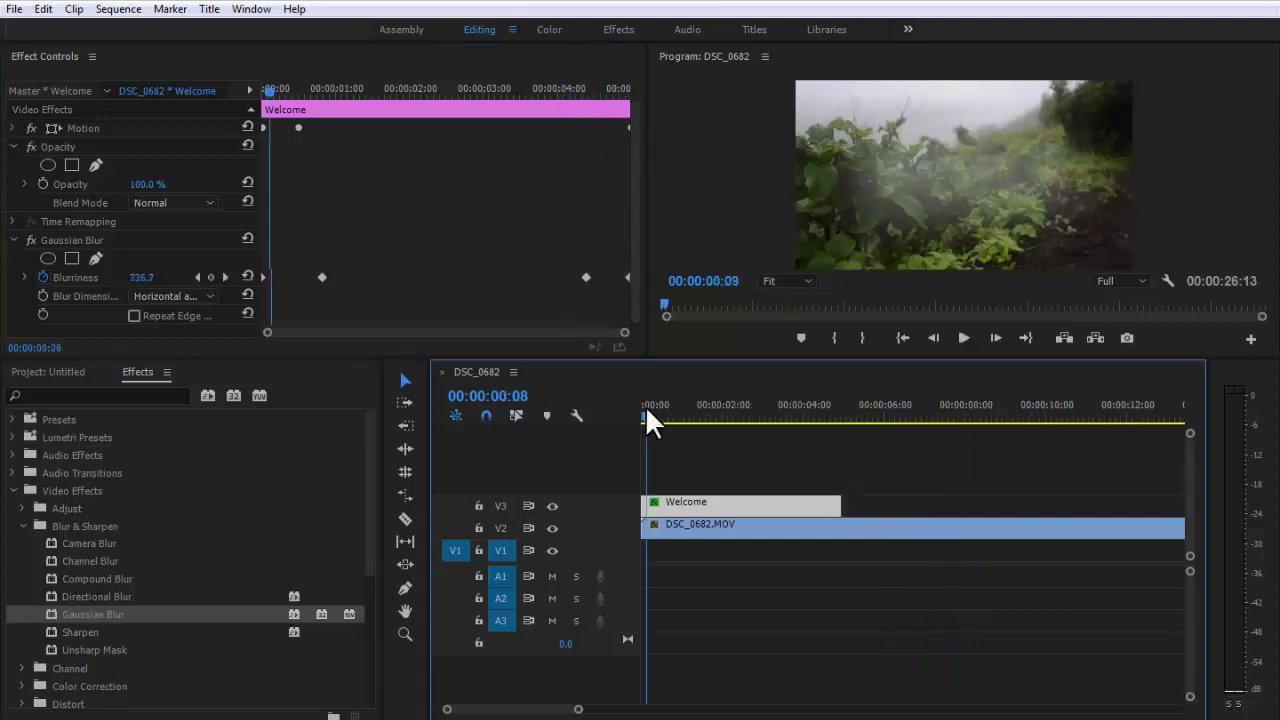
click(645, 410)
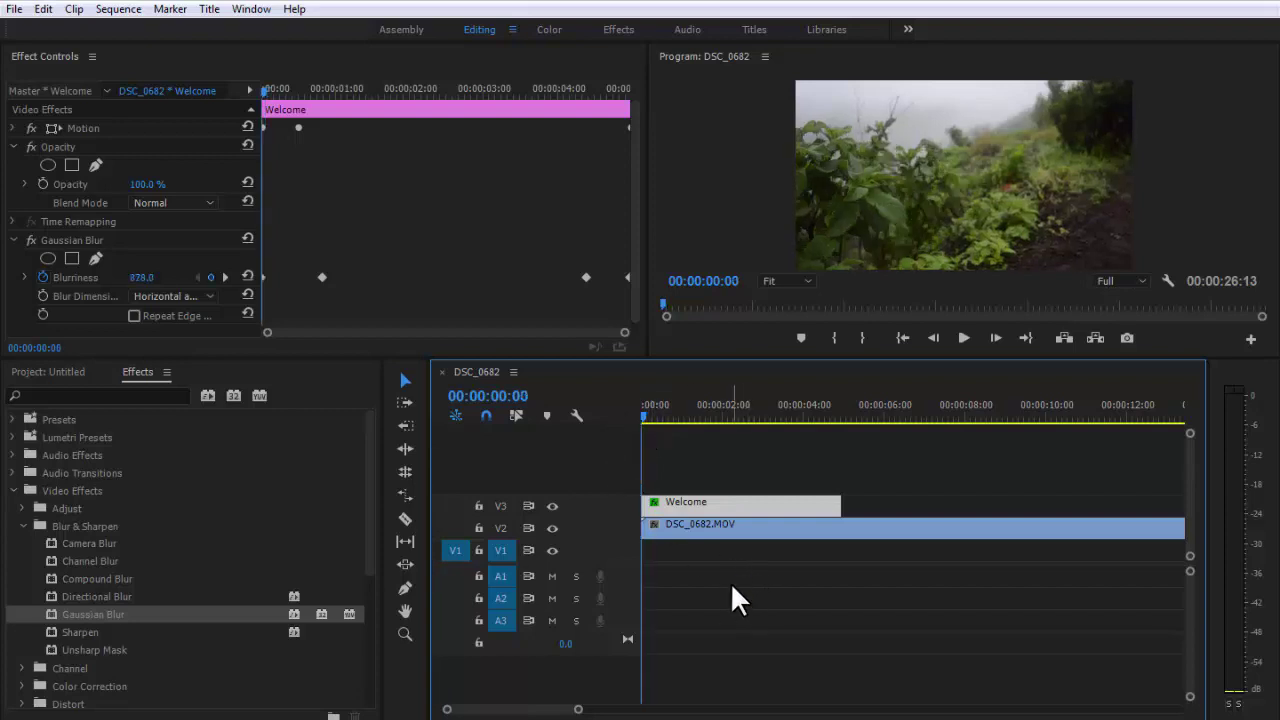
key(space)
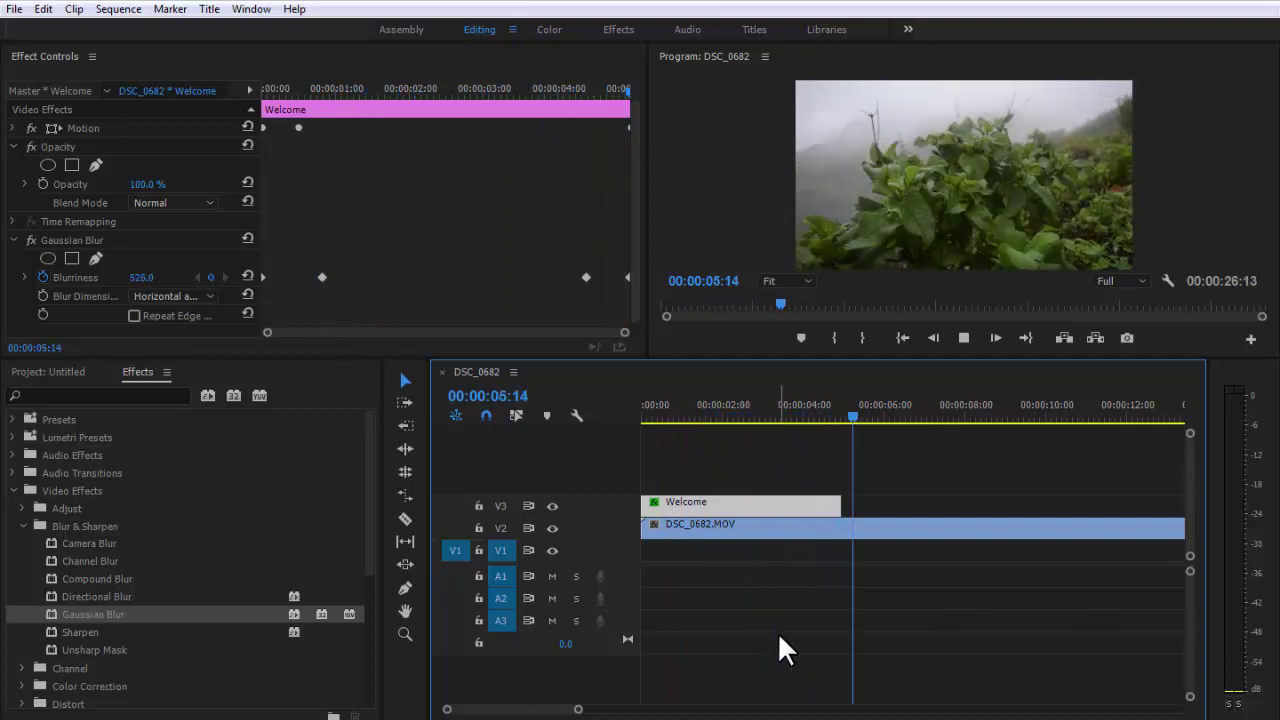
mouse_move(828, 410)
mouse_down()
mouse_move(844, 411)
mouse_move(806, 421)
mouse_move(873, 418)
mouse_move(852, 414)
mouse_up()
key(space)
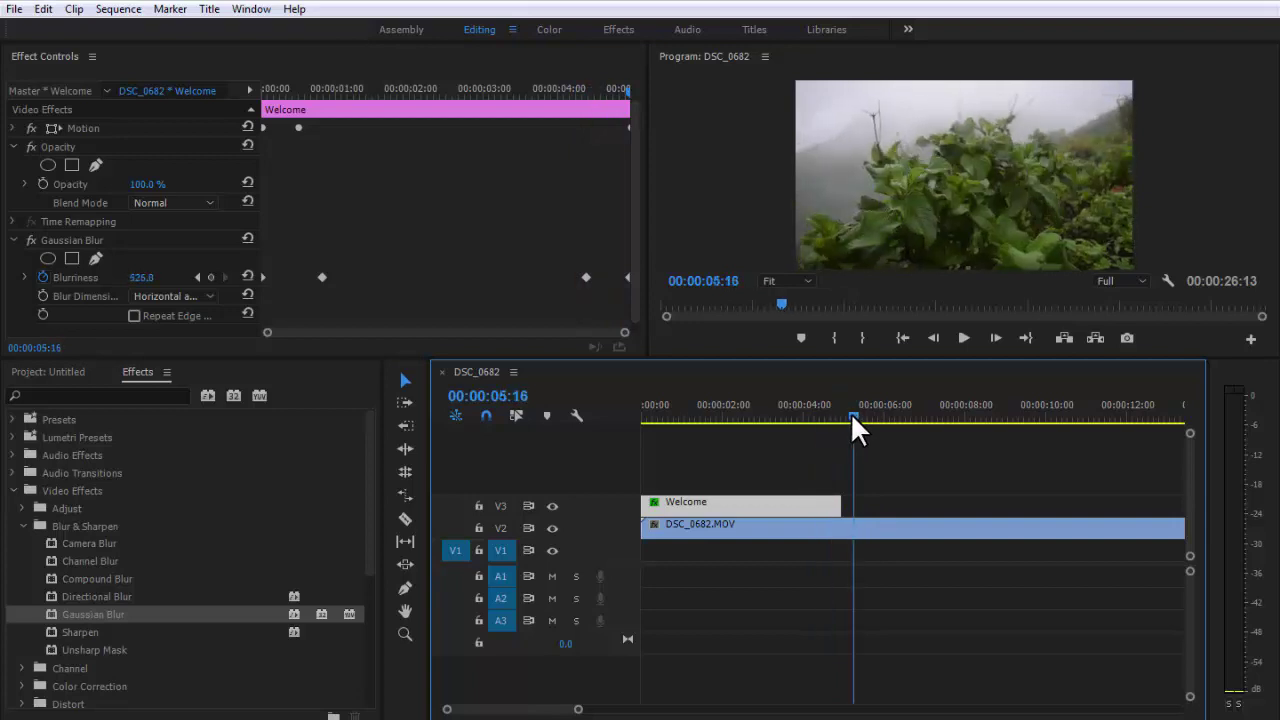
key(Up)
alt+scroll(664, 545, down, 2)
alt+scroll(660, 528, down, 1)
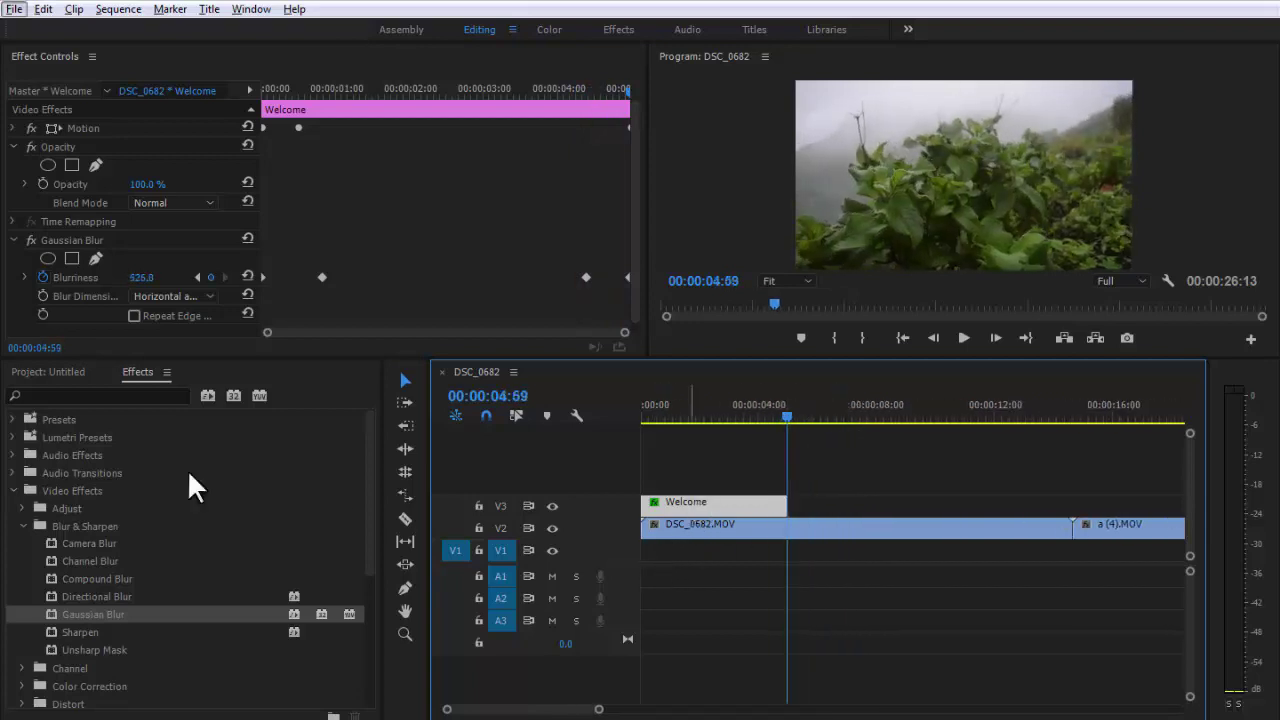
Step: From the Project list, base a new 1280×720 title named 'Friends' on the Welcome title
click(14, 371)
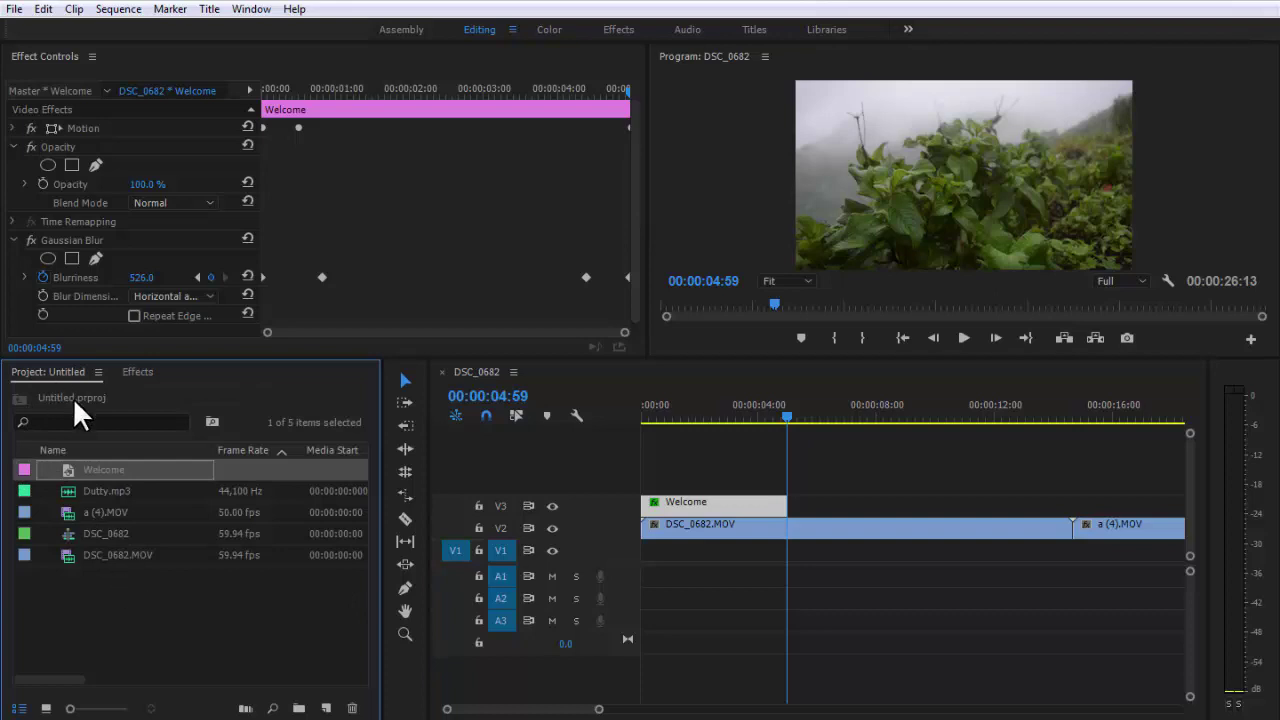
double_click(717, 504)
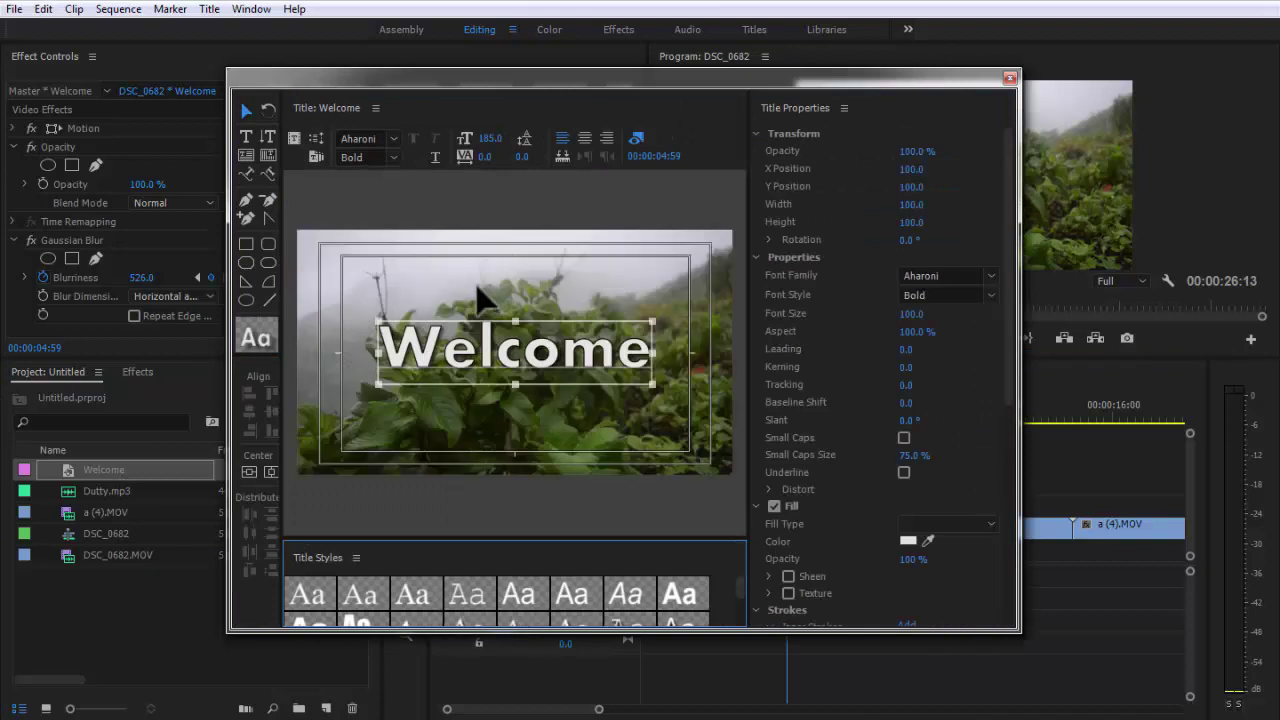
click(291, 136)
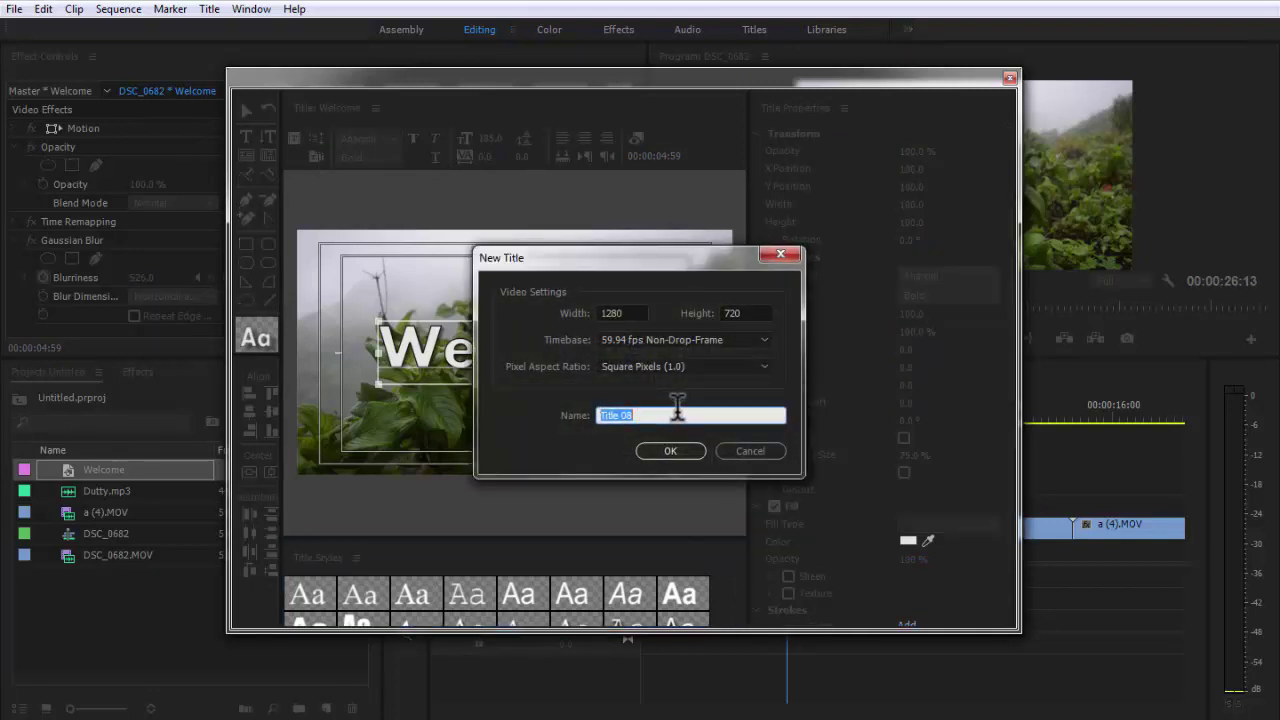
text(Friends)
click(671, 452)
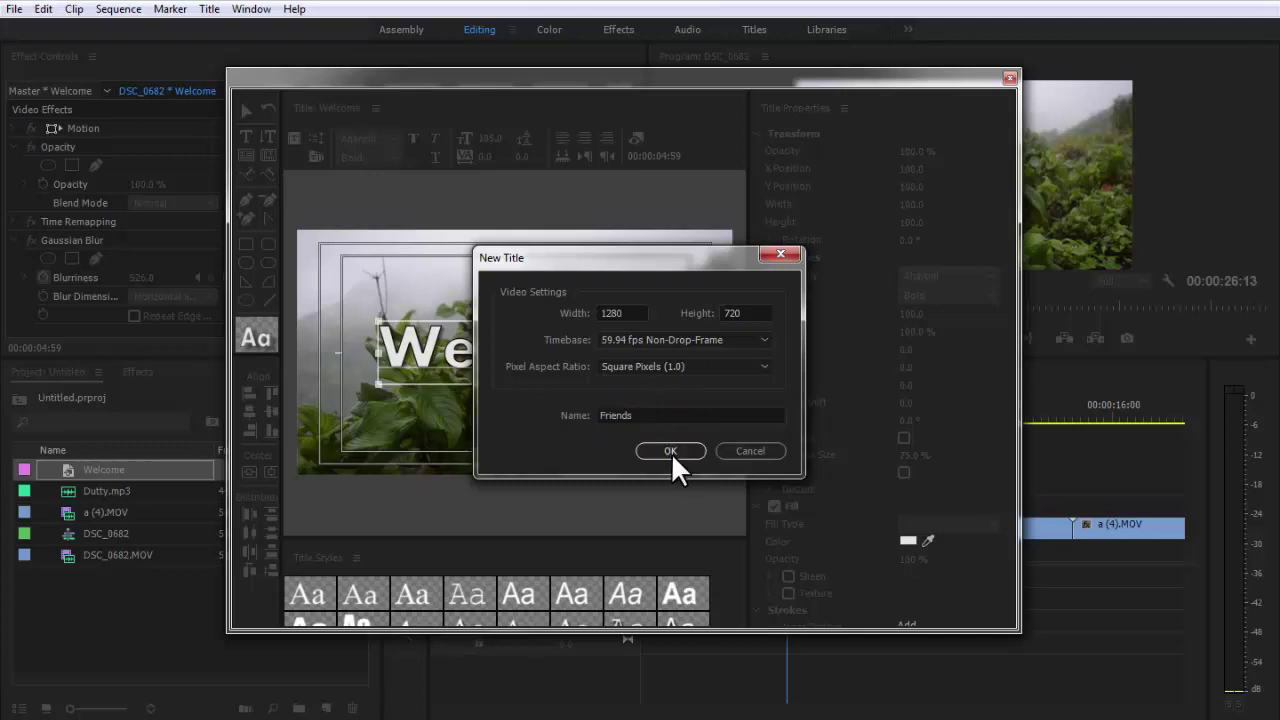
Step: Replace the title text with 'Friends' and centre it horizontally and vertically
click(433, 336)
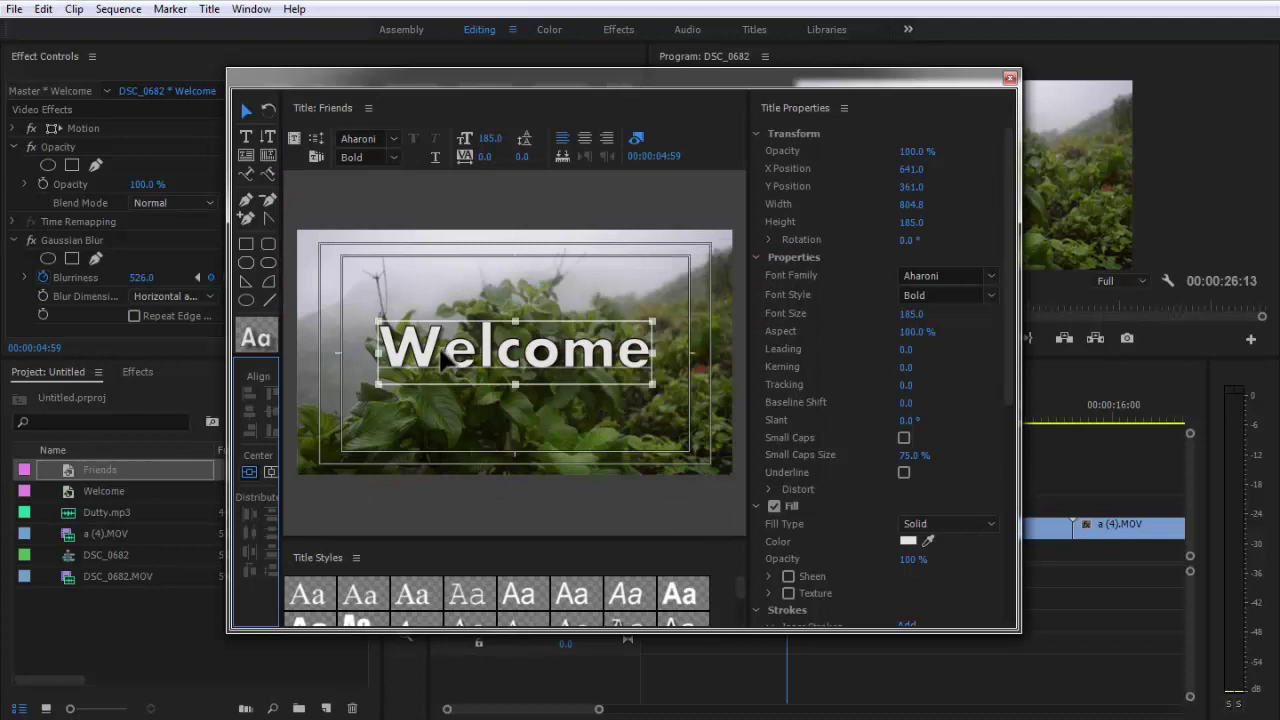
key(ctrl+a)
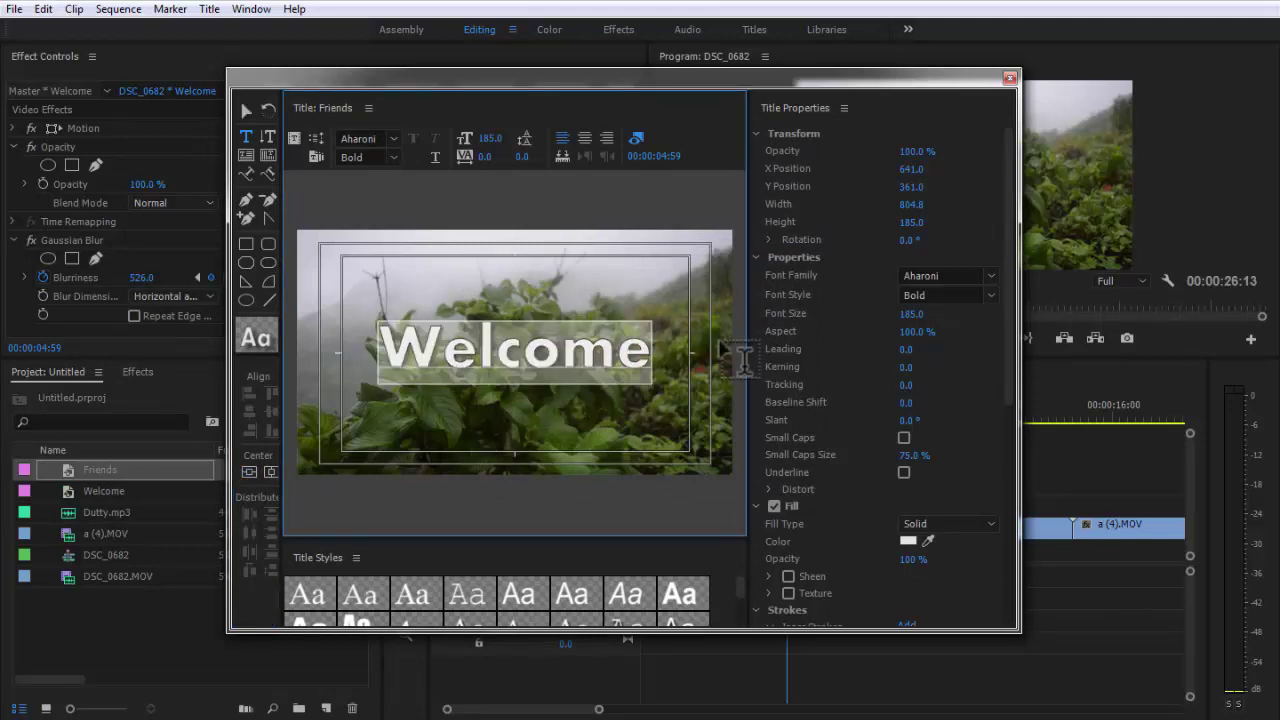
text(Friends)
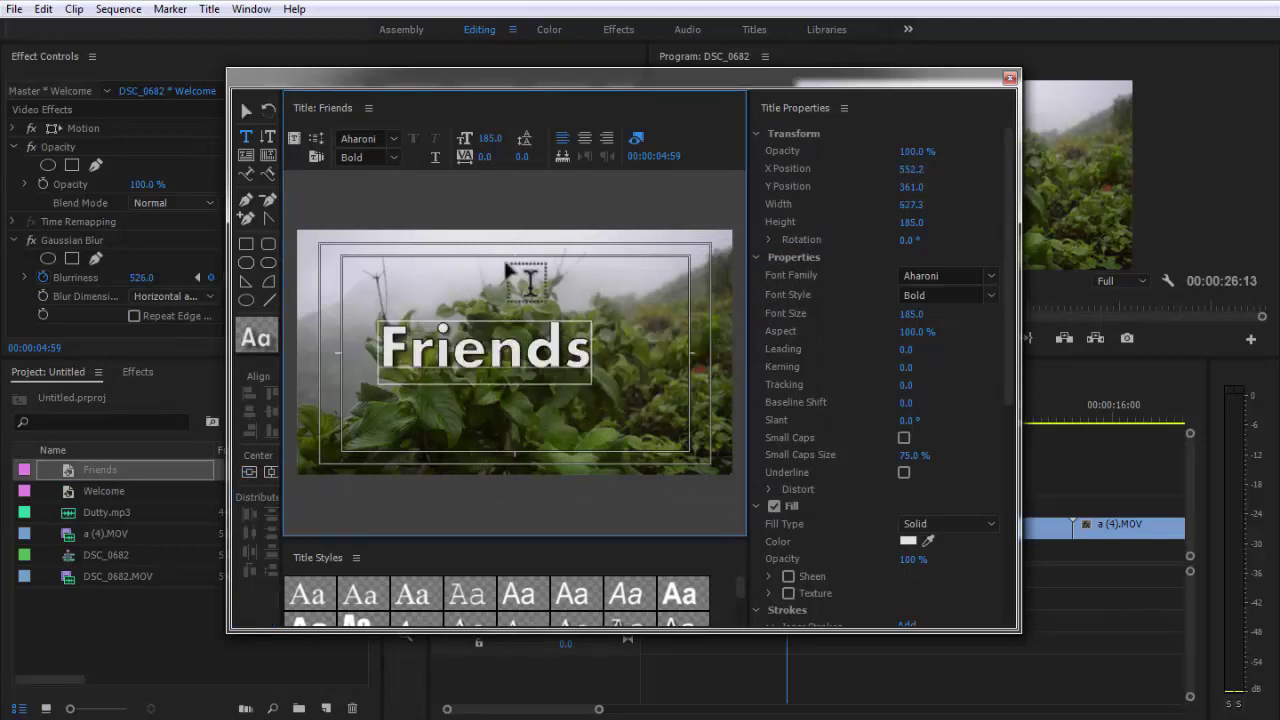
click(268, 471)
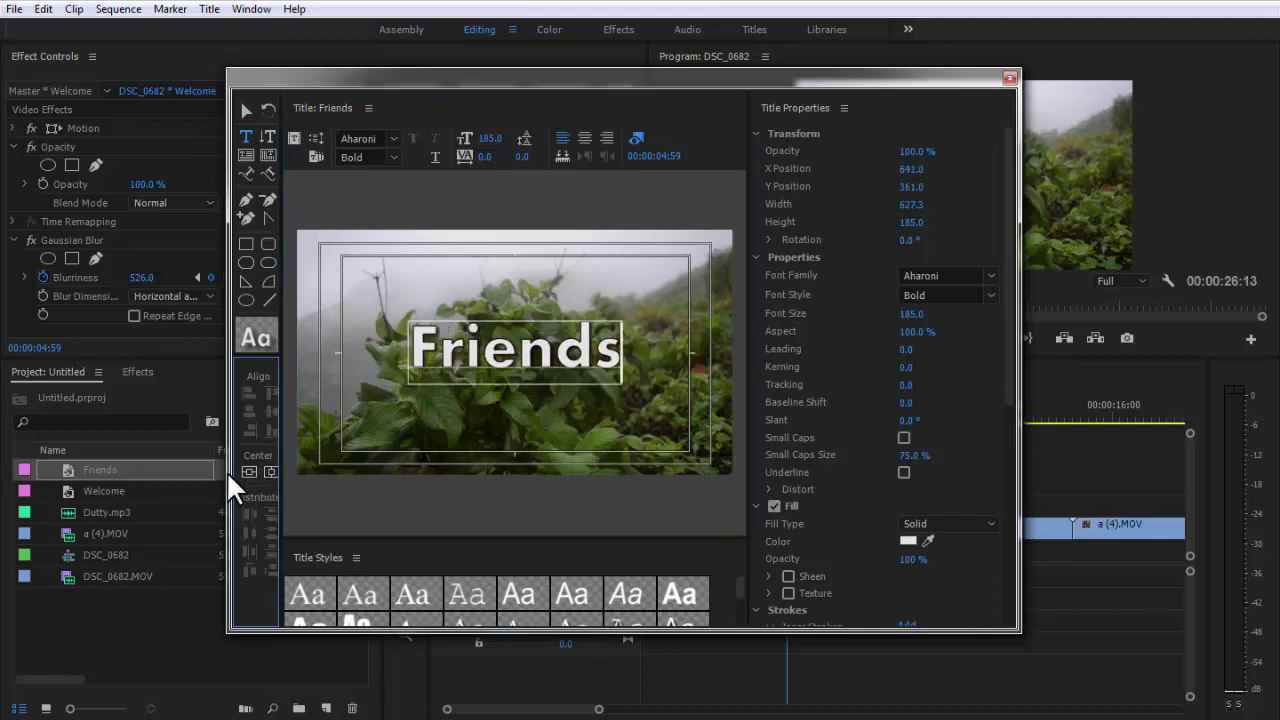
click(249, 471)
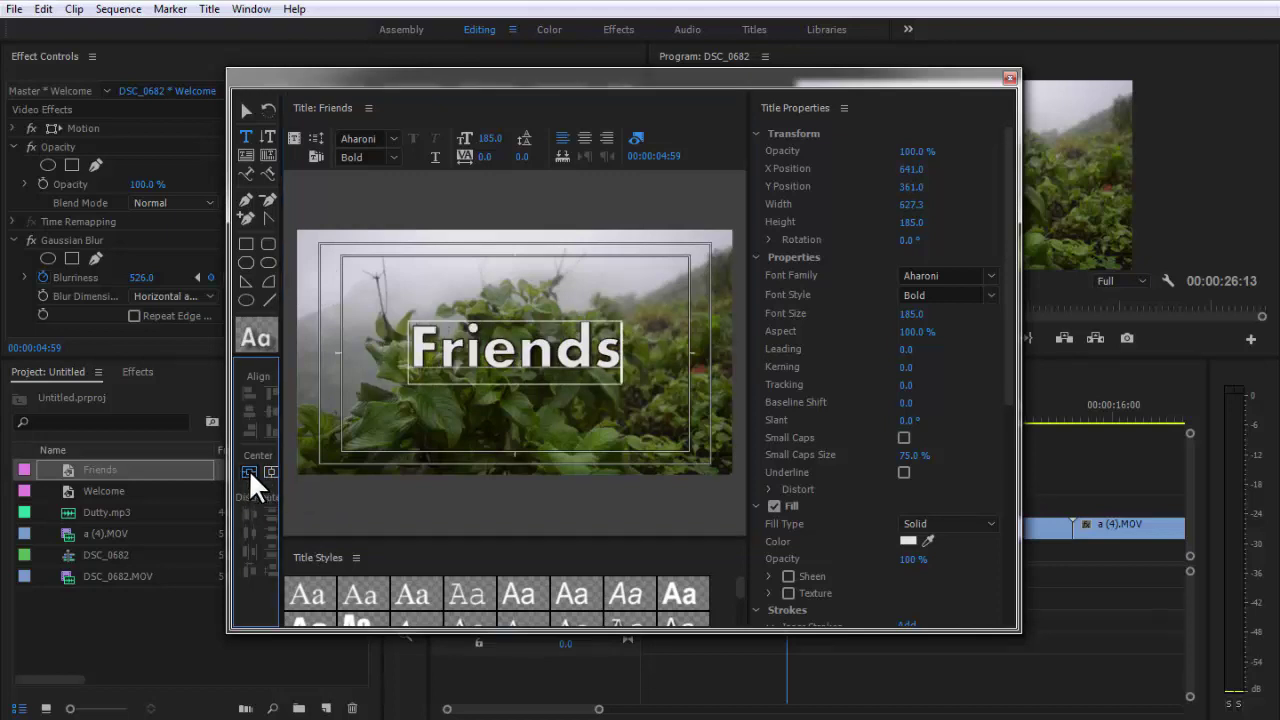
Step: Create a new title named after the person, enter their full name, and centre it horizontally
click(297, 132)
text(Sanjay Kumar Swami)
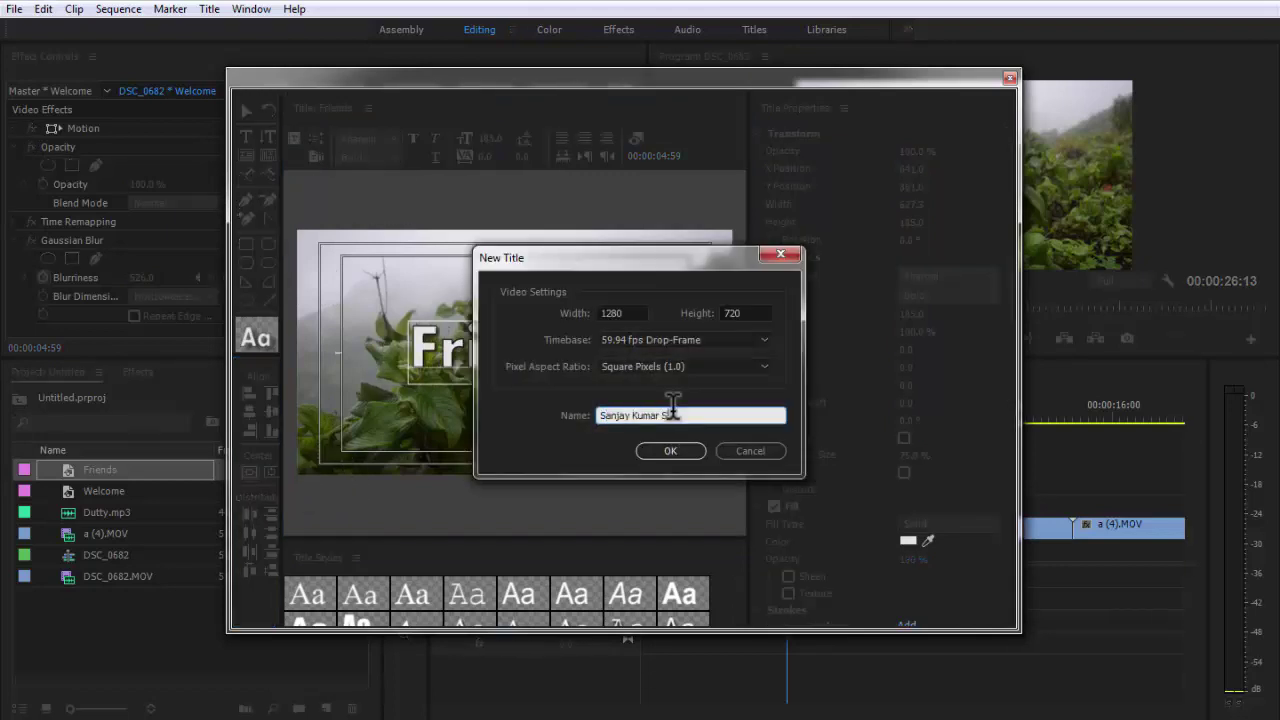
key(Return)
text(Sanjay Kurmar Swami)
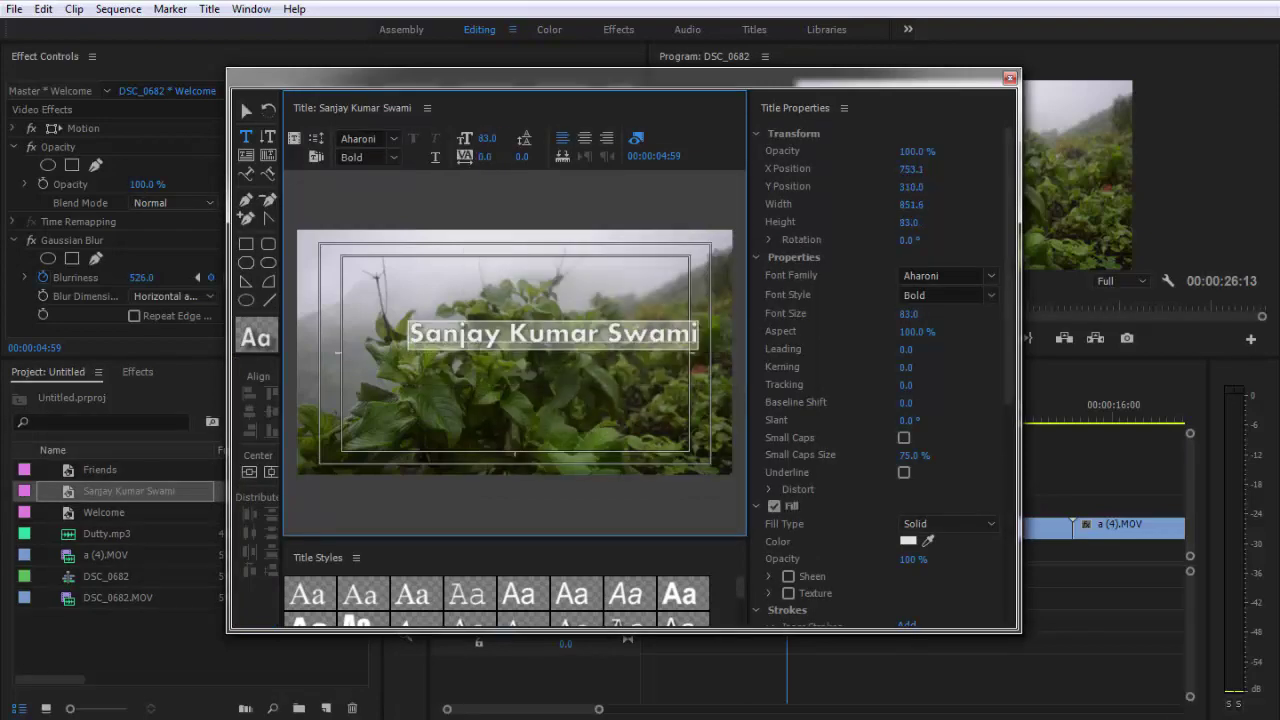
click(270, 471)
Step: Create an 'Adobe Premiere Pro' title with matching centred text
click(294, 138)
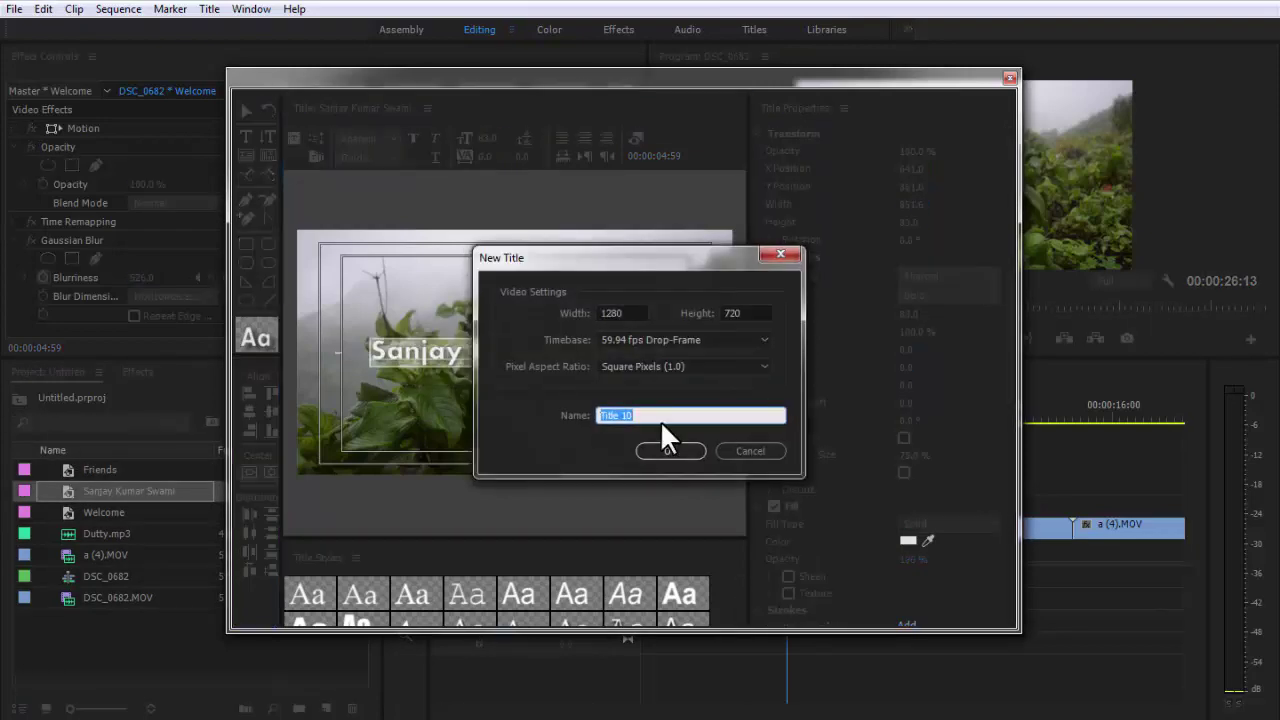
text(Adobe Premiere Pro)
key(Return)
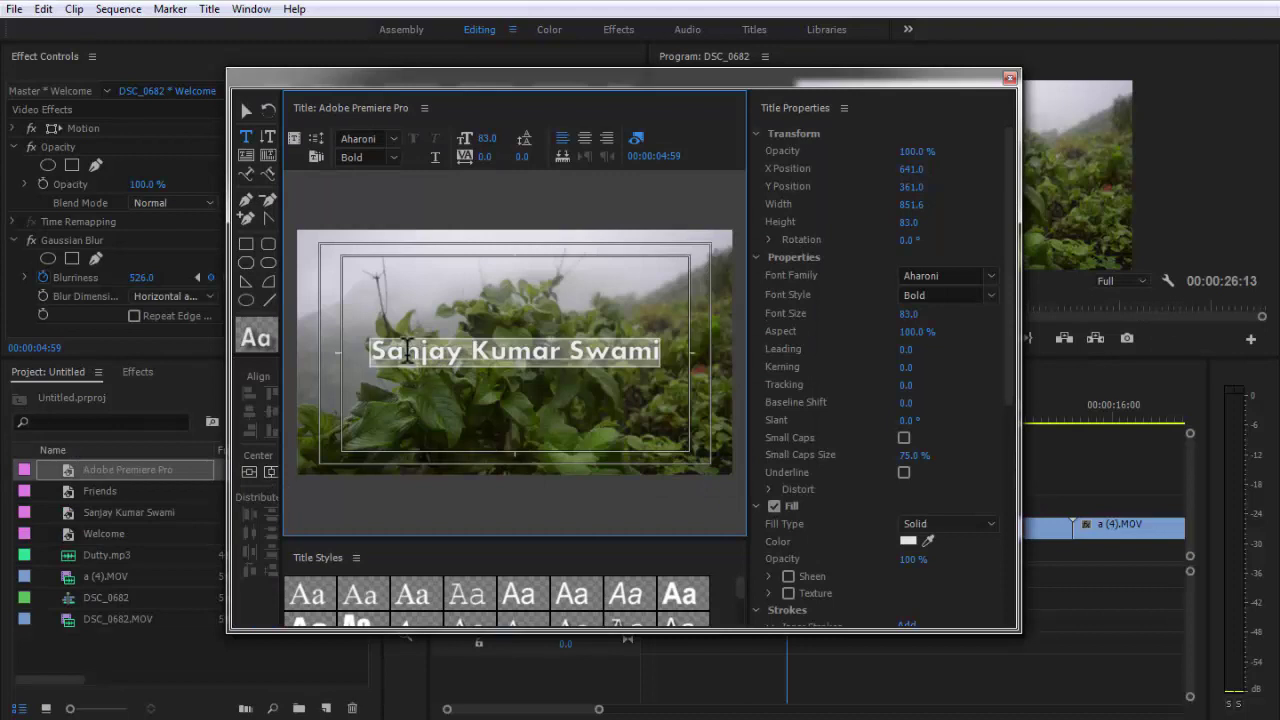
key(ctrl+a)
text(Adobe Premiere Pro)
click(249, 471)
Step: Create a new title named '#EP - 37' with the text '#EP - 37'
click(294, 138)
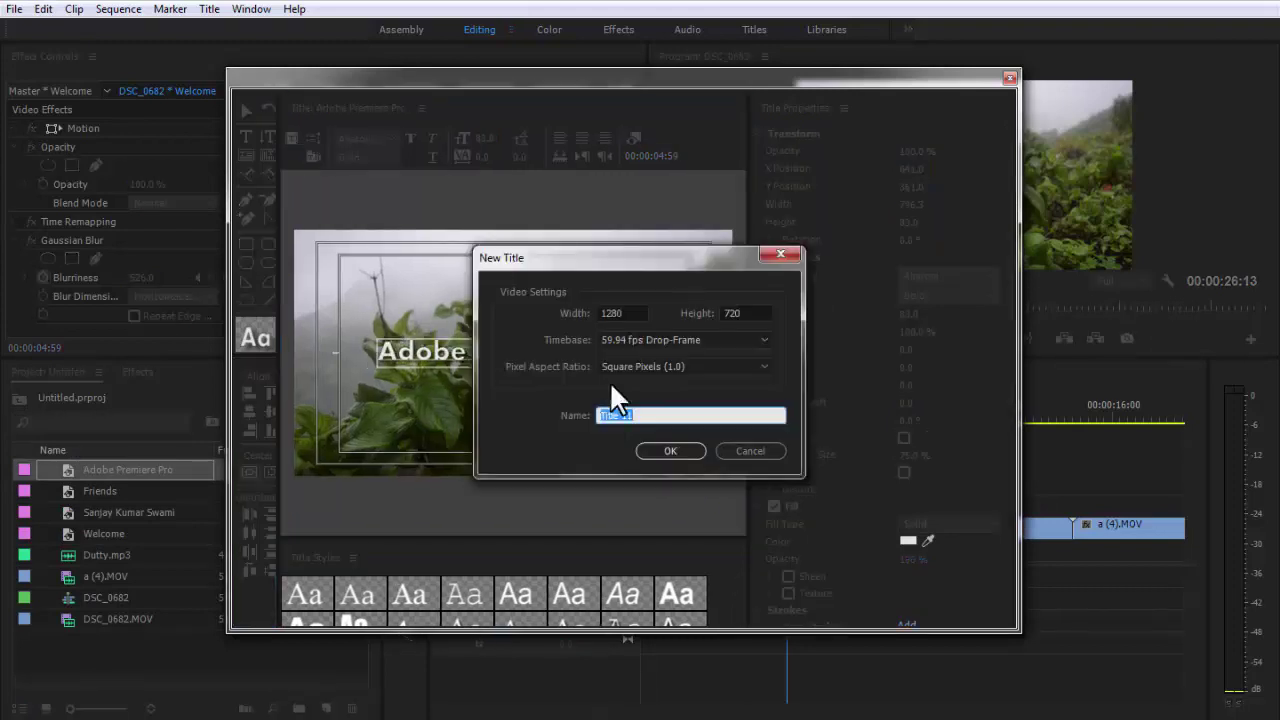
text(#EP - 37)
key(Return)
key(ctrl+a)
text(#EP - )
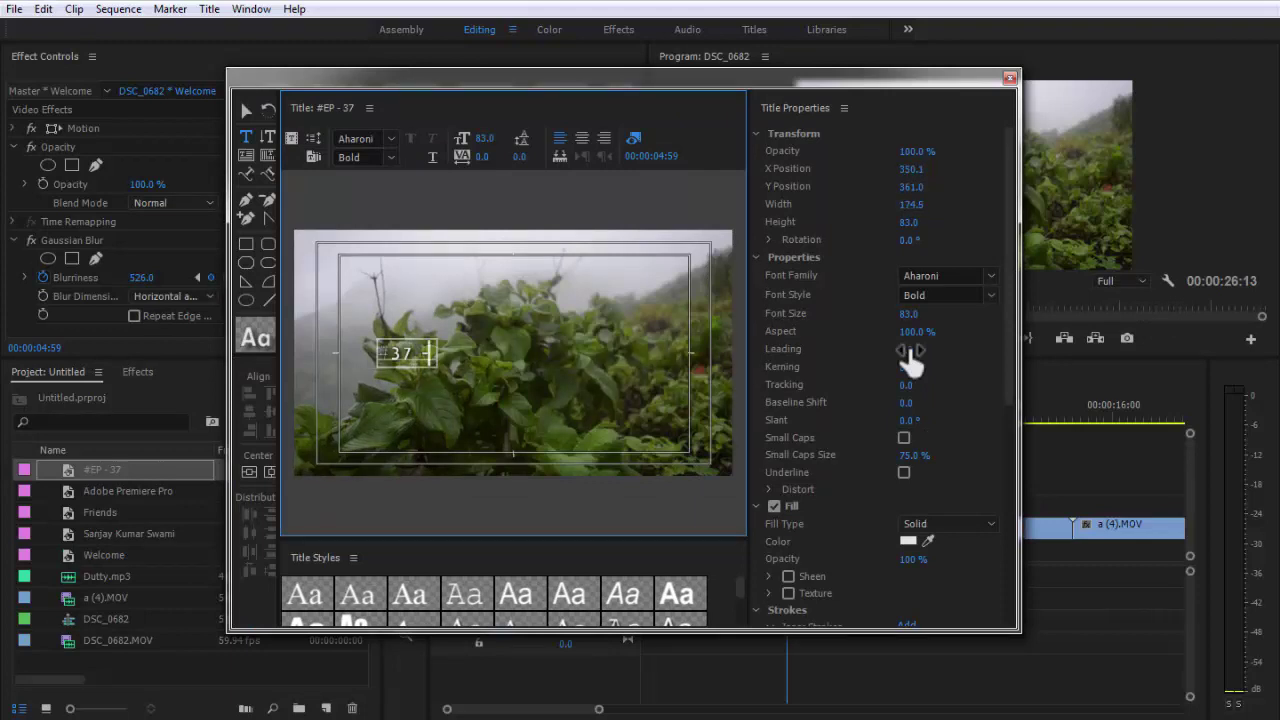
text(37)
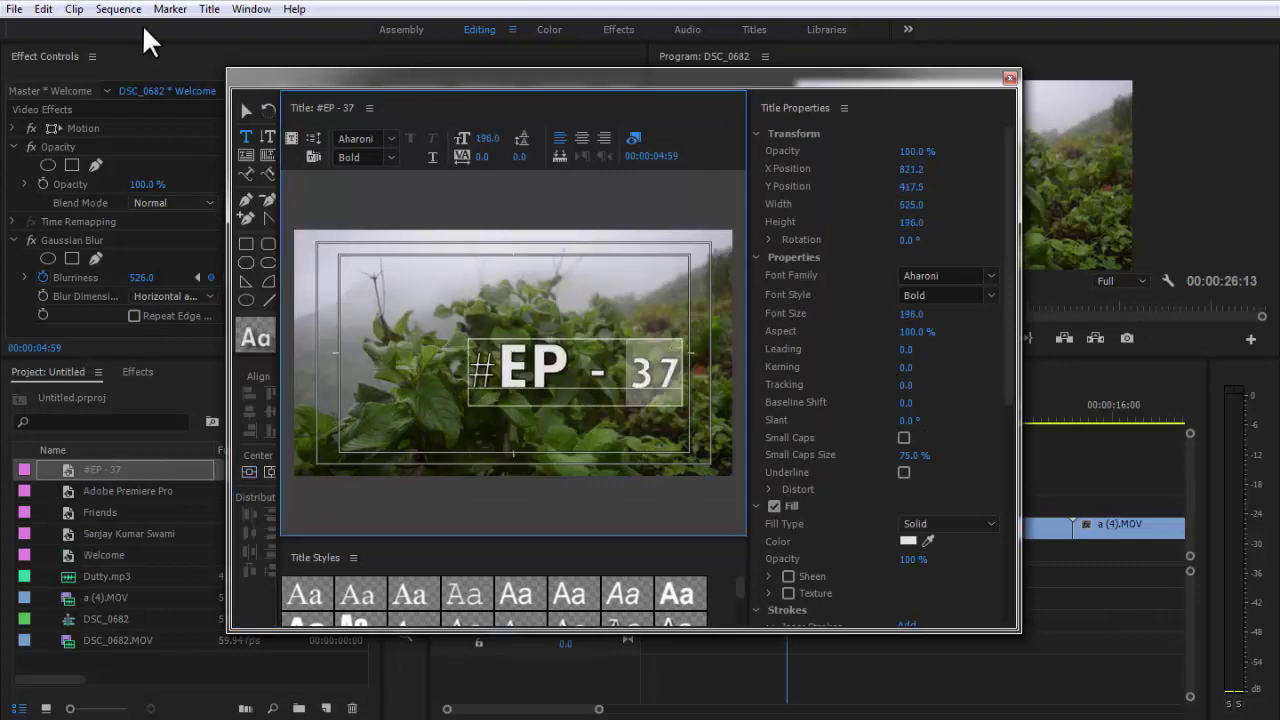
Step: Enlarge the #EP - 37 text to font size 233.5, centre it, and close the Titler
click(251, 473)
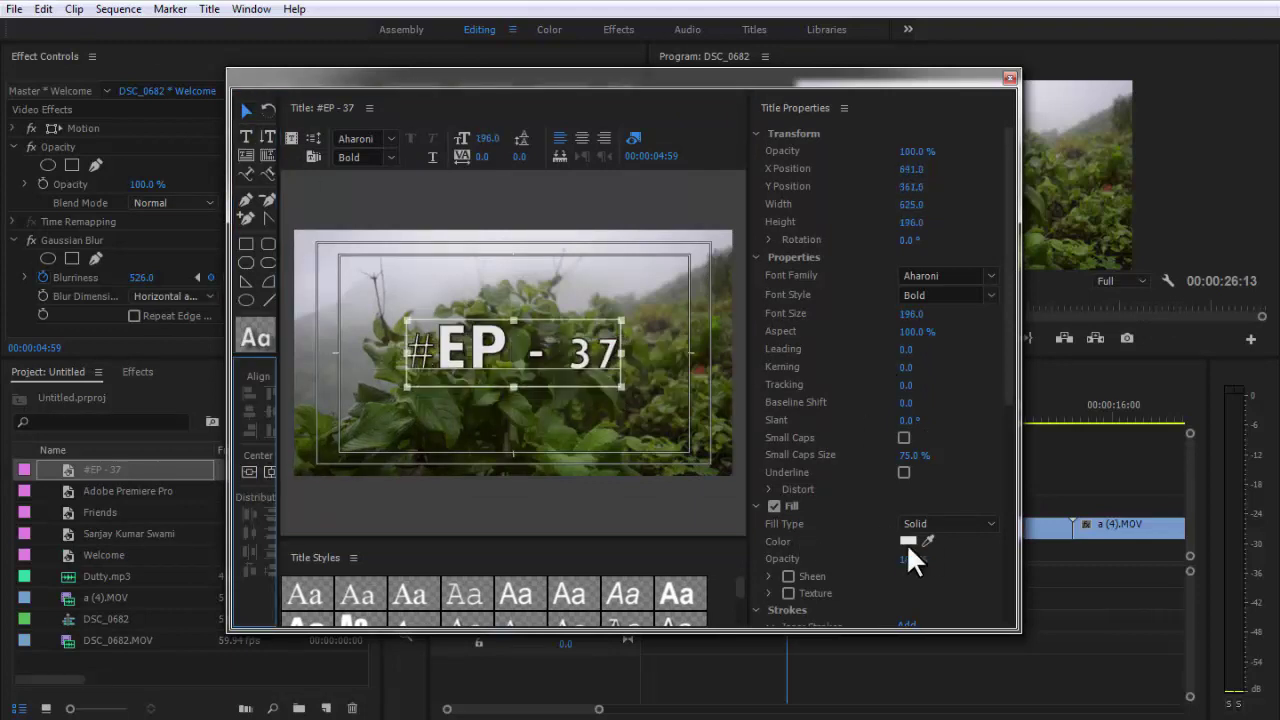
scroll(906, 545, down, 1)
drag(911, 273, 945, 273)
click(249, 472)
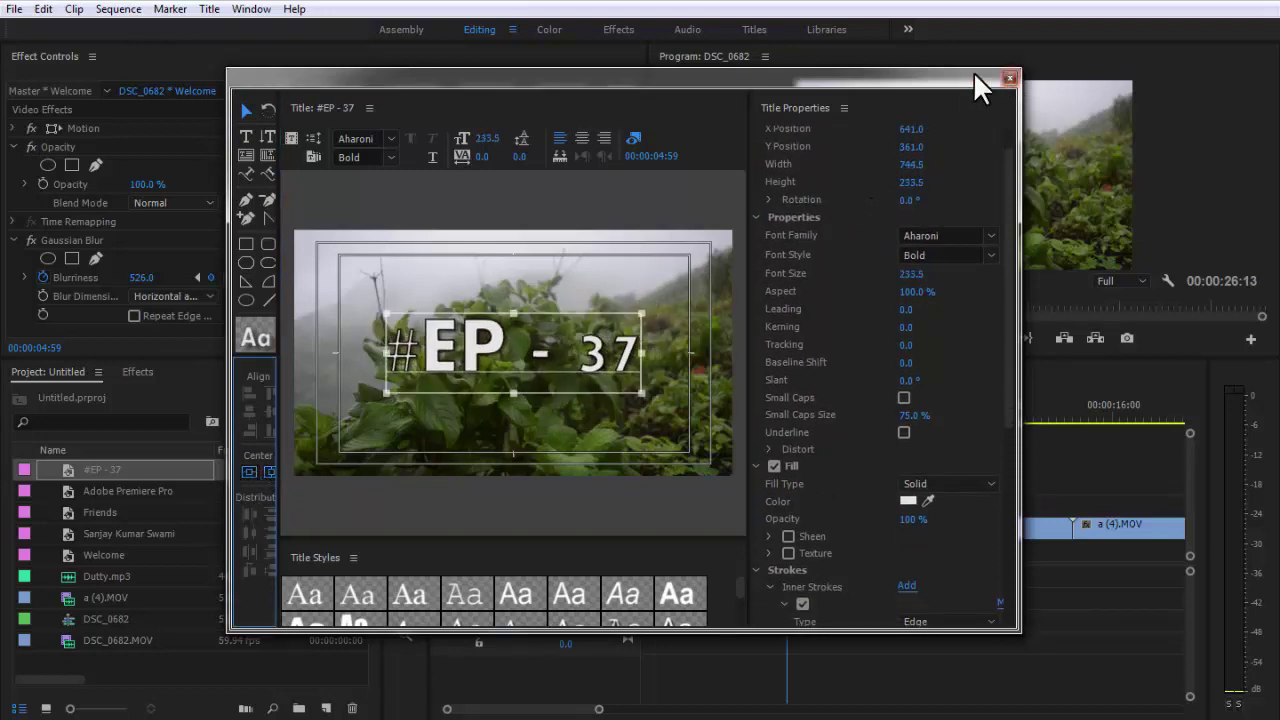
click(1009, 77)
drag(136, 548, 110, 556)
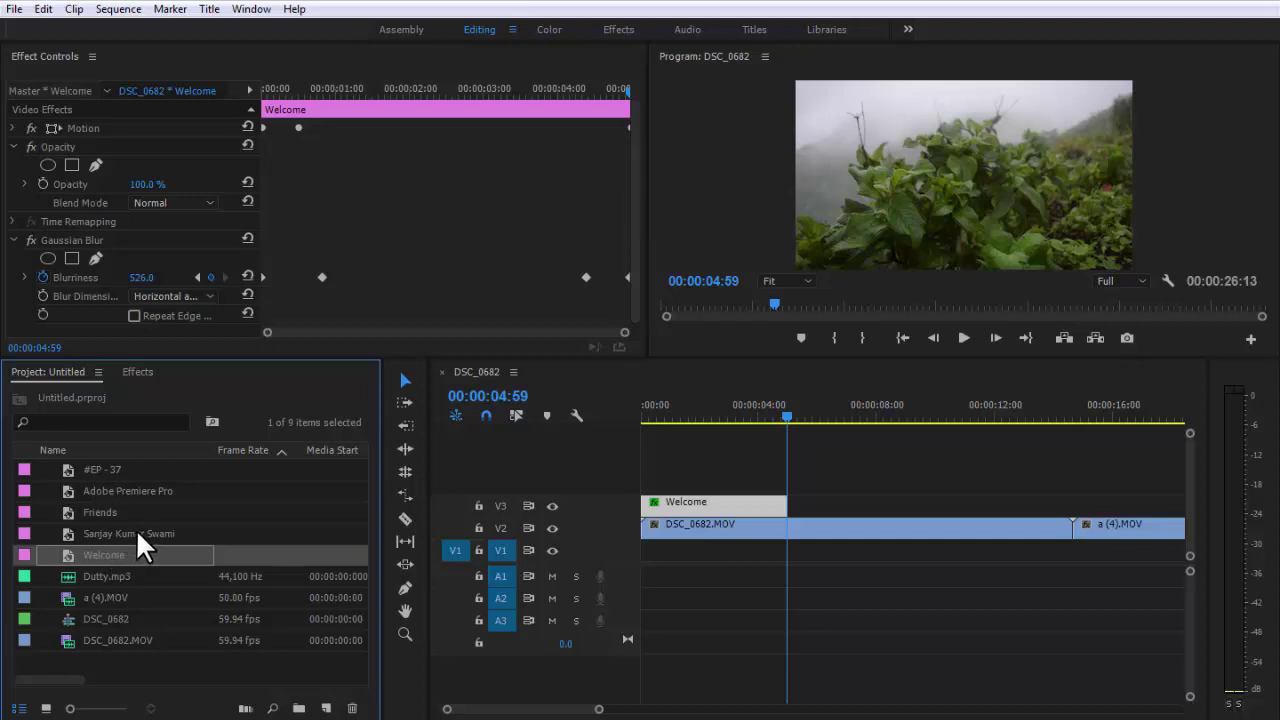
Step: Place the four new titles on V3 after Welcome and zoom the timeline out
click(136, 529)
shift+click(97, 469)
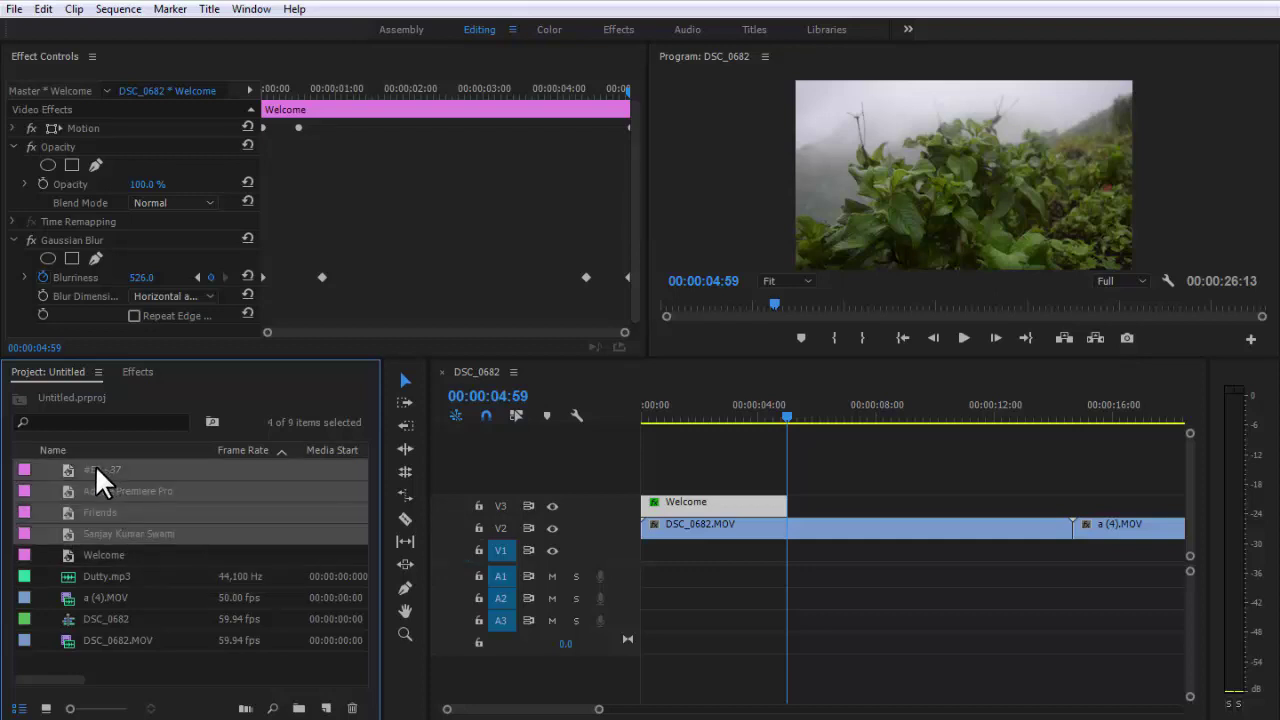
drag(69, 529, 793, 511)
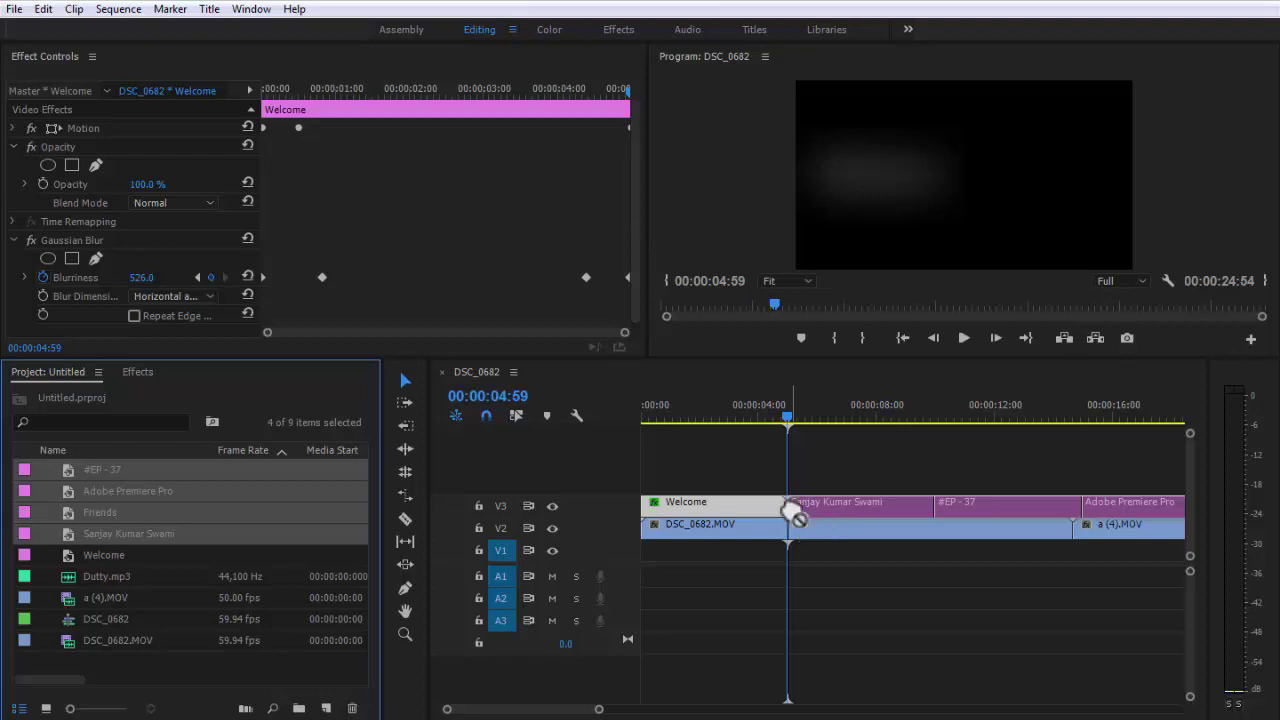
drag(793, 511, 794, 516)
key(minus)
key(minus)
Step: Reorder the V3 clips as Welcome, Friends, name title, Adobe Premiere, #EP - 37, leaving V4 empty
click(1030, 452)
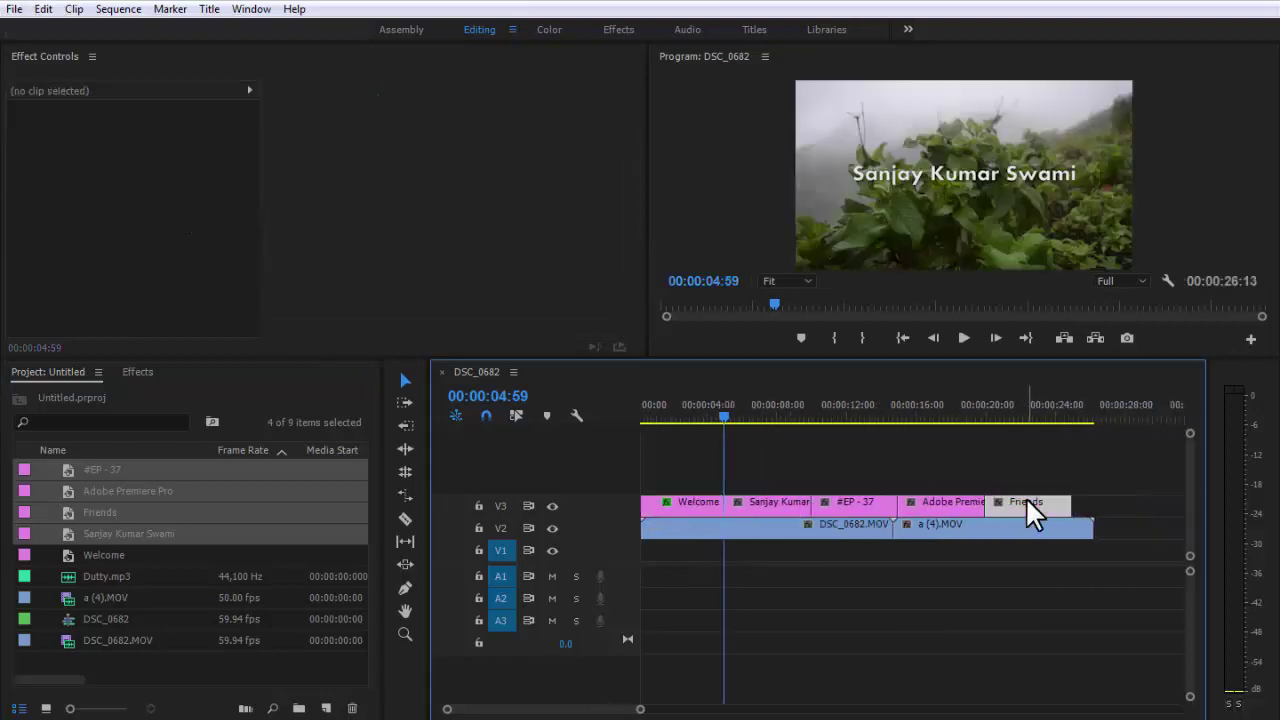
drag(1025, 497, 766, 480)
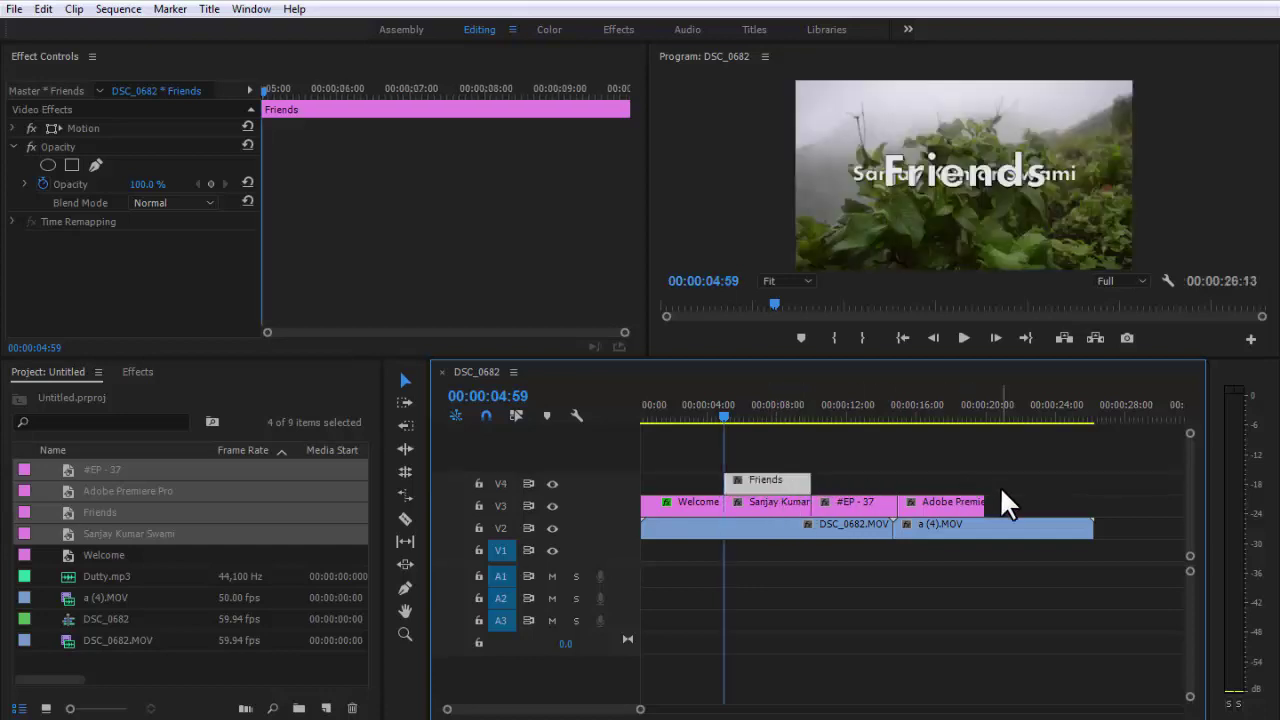
mouse_move(1000, 486)
mouse_down()
mouse_move(781, 501)
mouse_move(863, 501)
mouse_up()
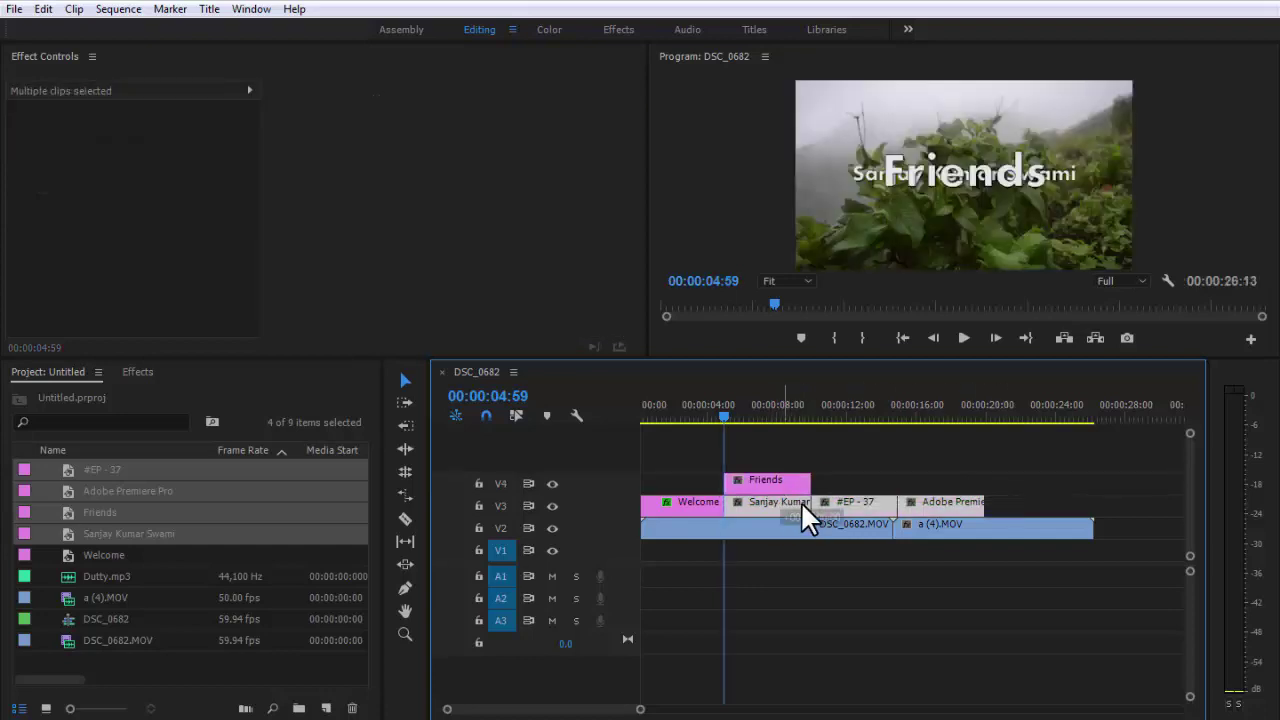
click(1005, 500)
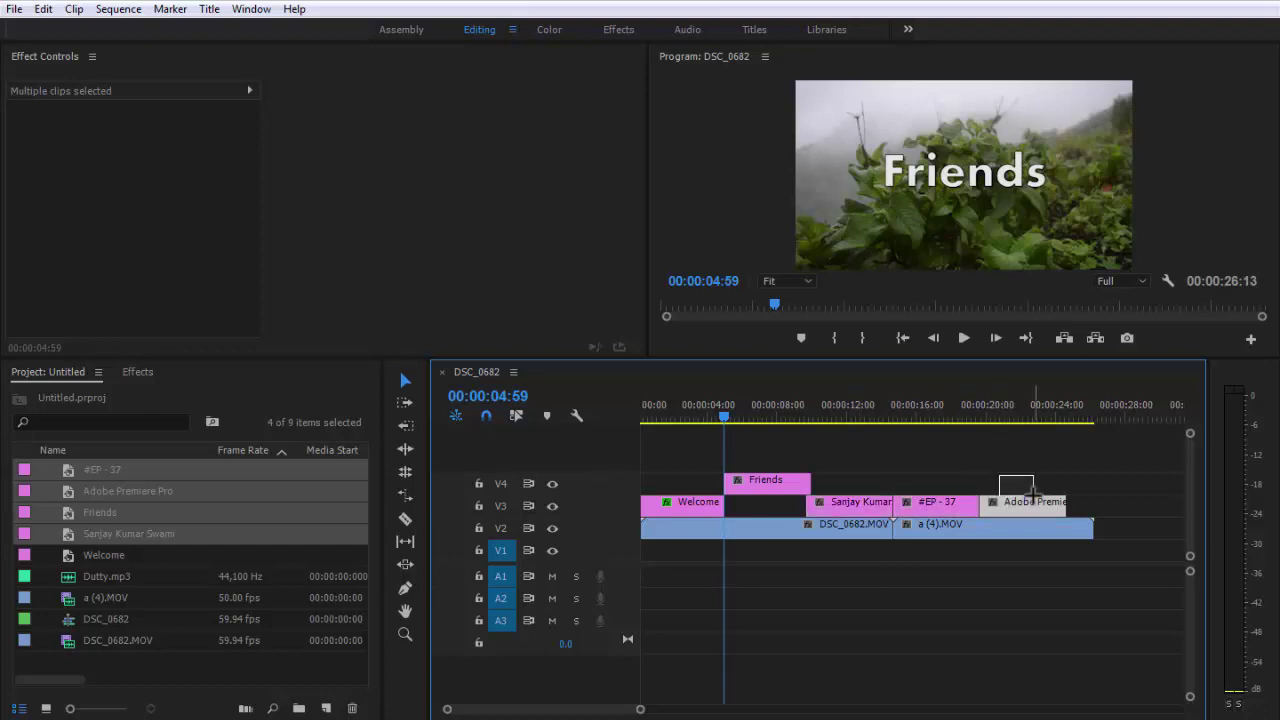
drag(1030, 506, 1030, 484)
drag(927, 510, 1102, 510)
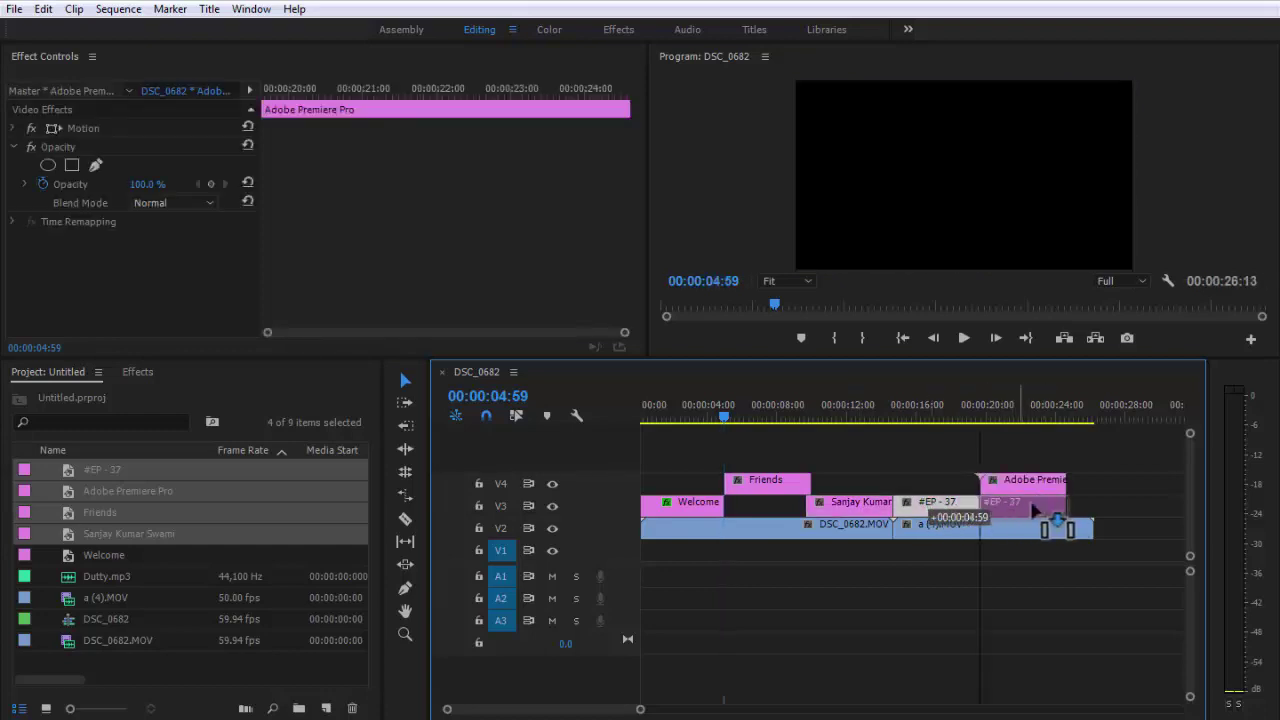
drag(1010, 500, 922, 522)
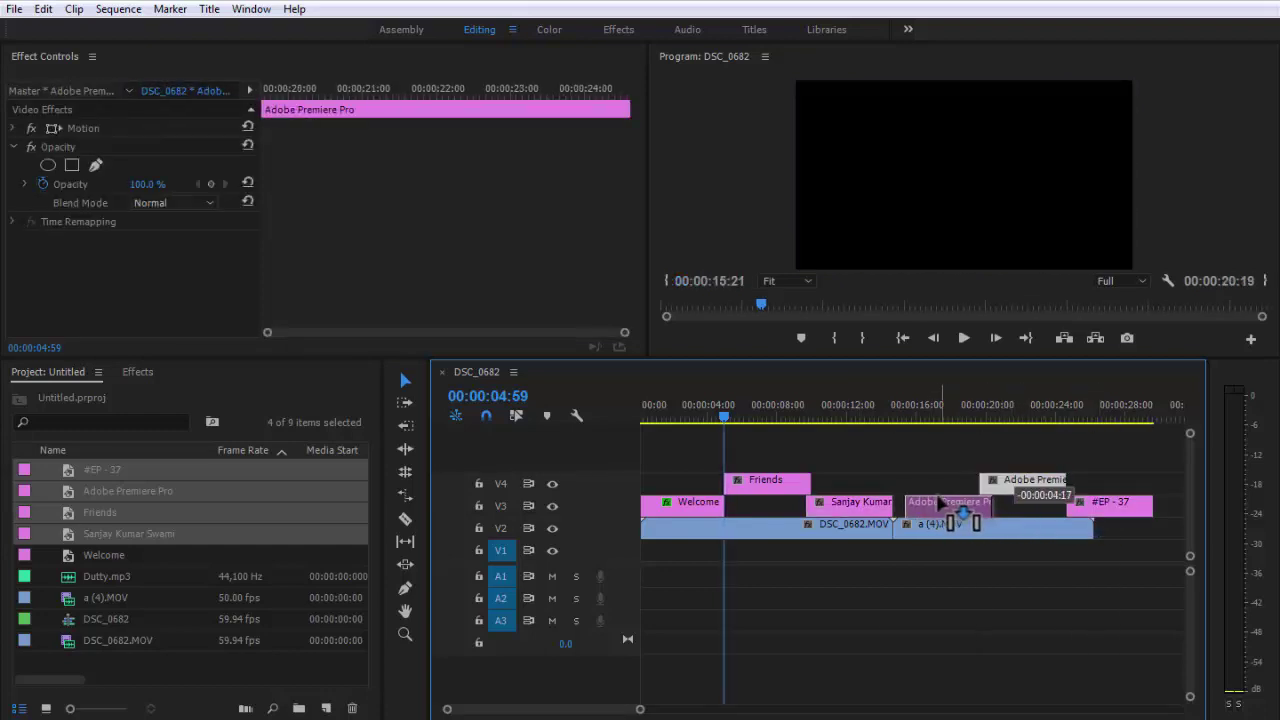
drag(1092, 503, 1015, 508)
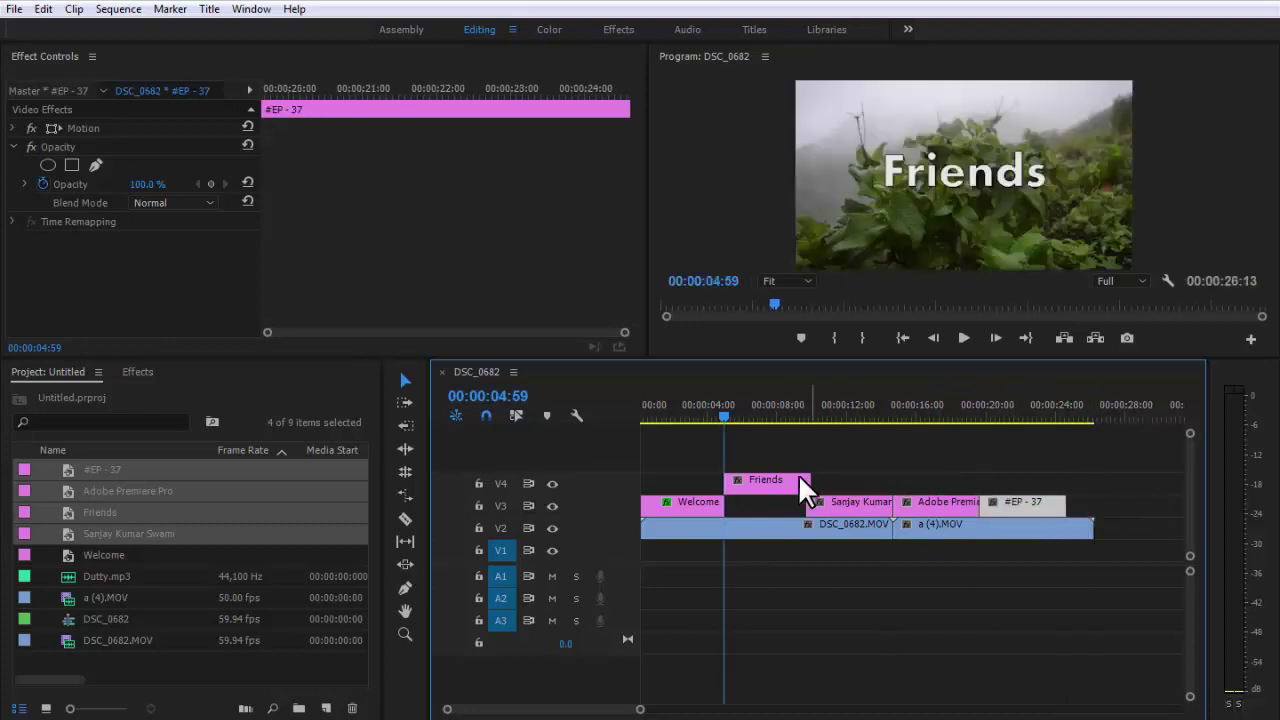
mouse_move(770, 484)
mouse_down()
mouse_move(775, 494)
mouse_move(770, 484)
mouse_up()
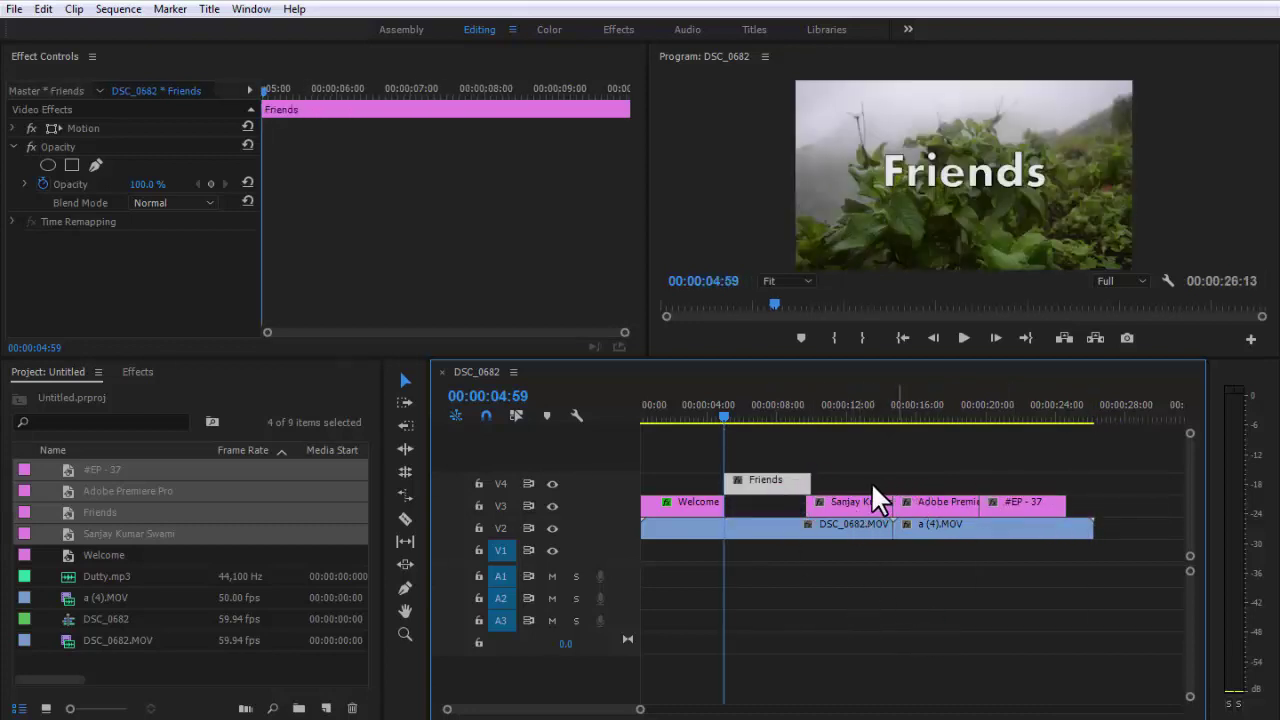
drag(871, 481, 1050, 512)
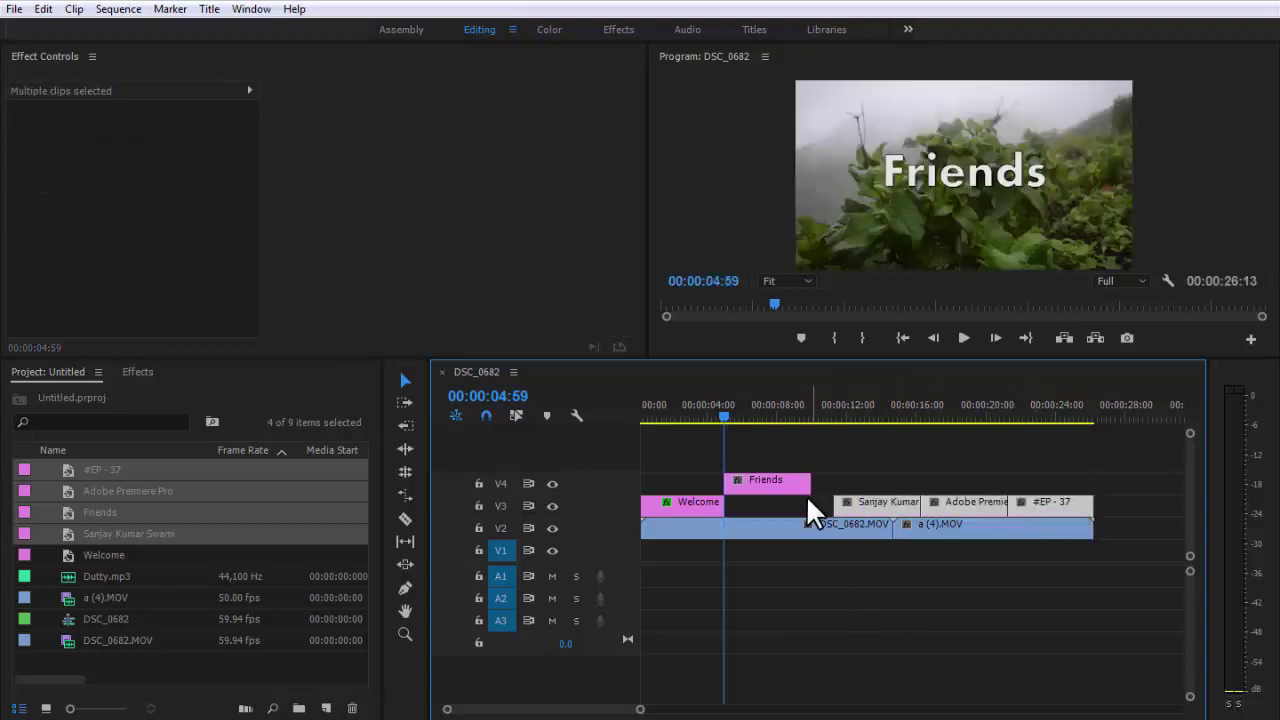
drag(800, 485, 777, 507)
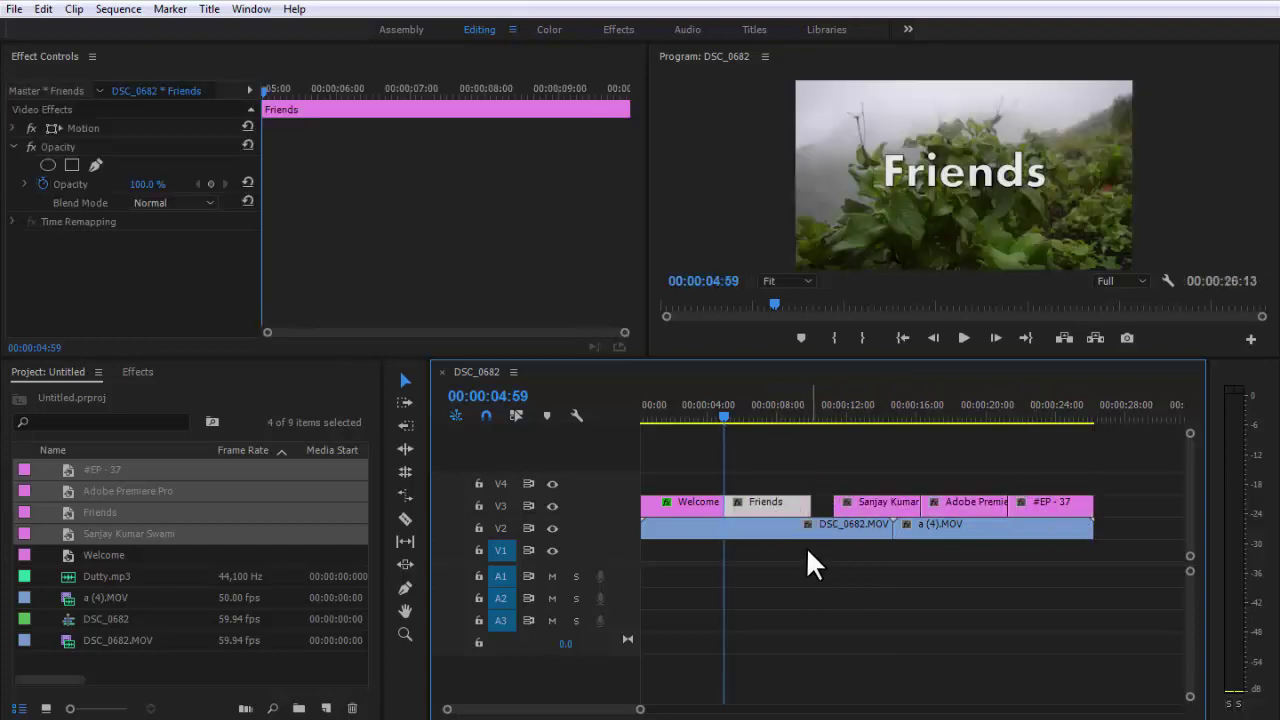
click(689, 497)
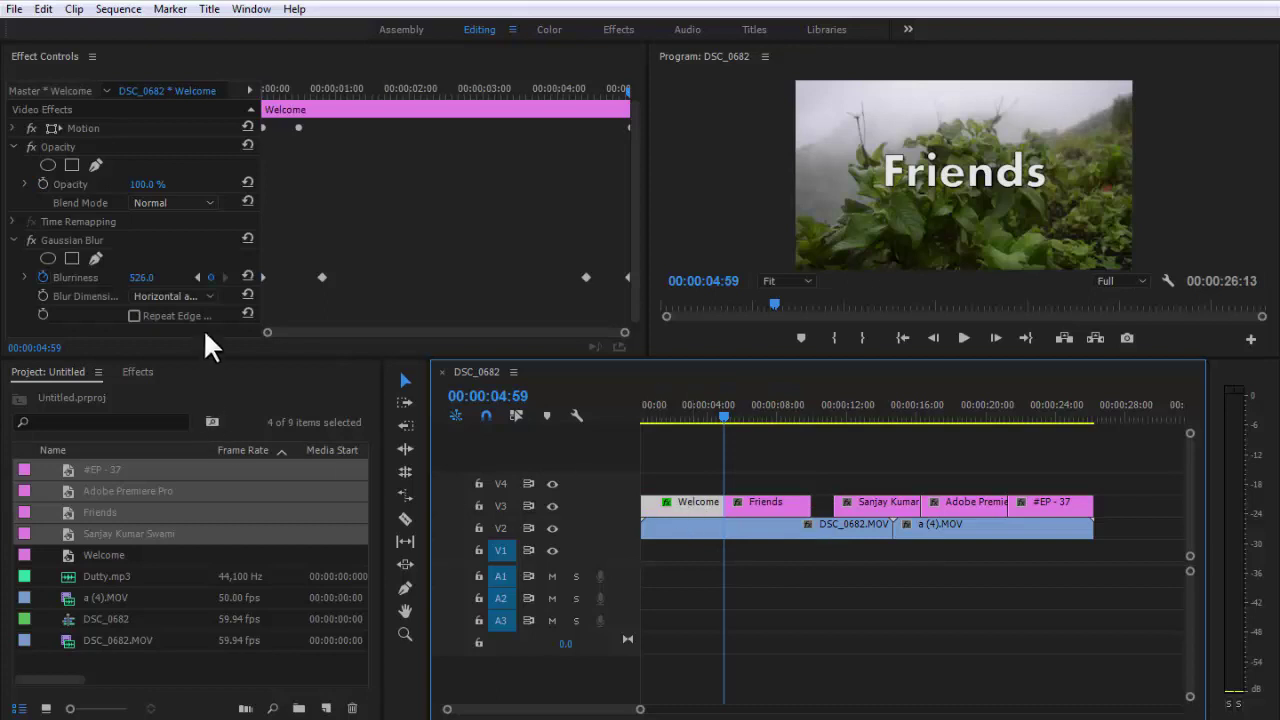
Step: Collapse Gaussian Blur, show the Effects panel, and select the Welcome clip at 00:00:02:36
click(13, 240)
click(97, 371)
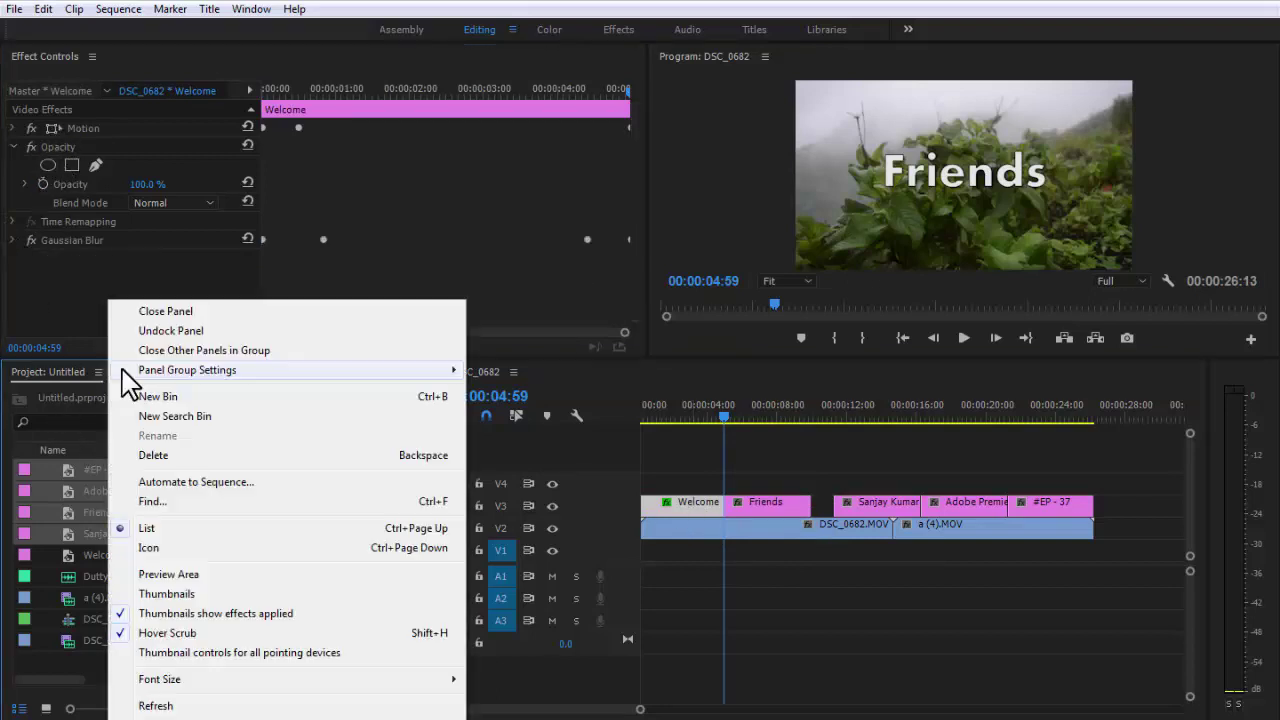
click(120, 367)
click(137, 371)
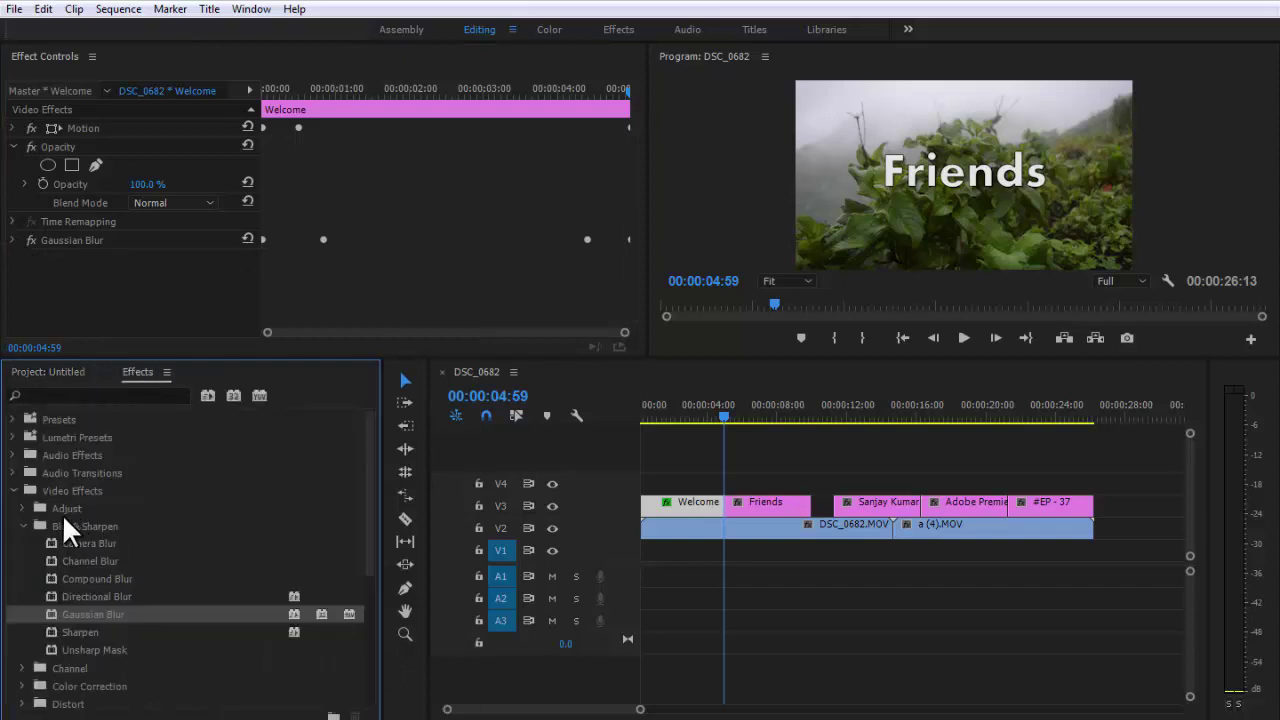
click(24, 526)
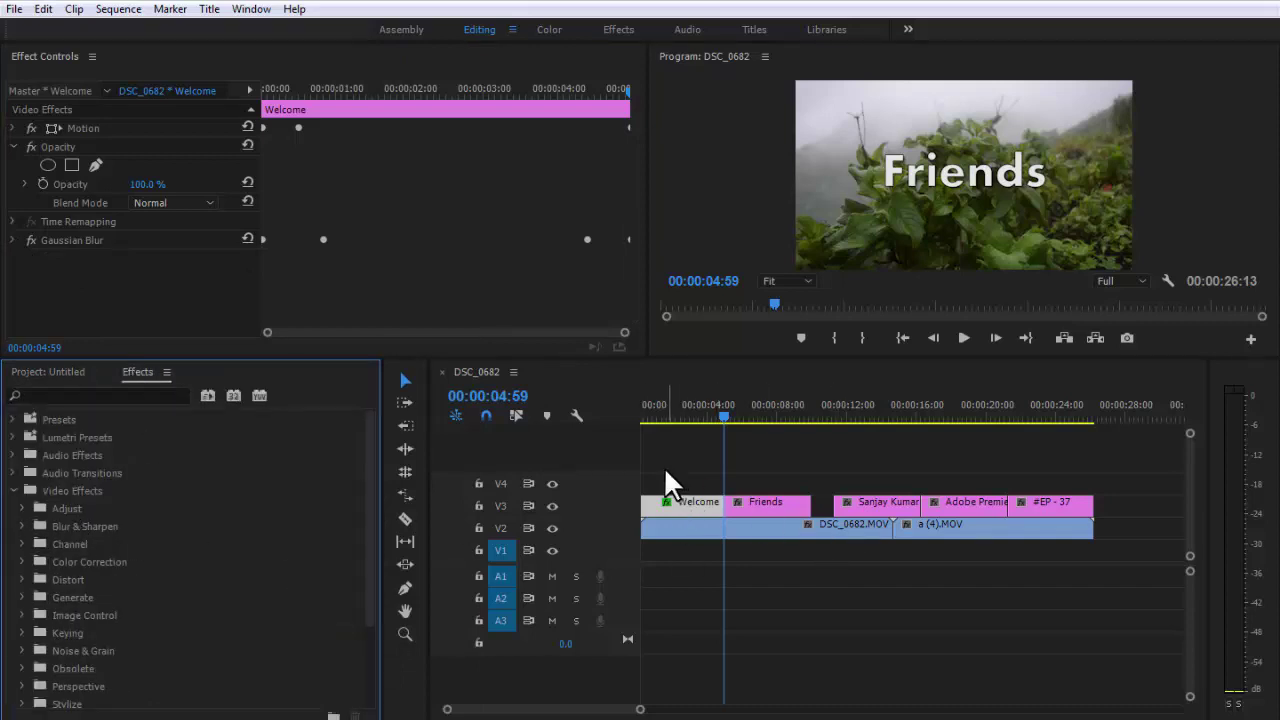
drag(664, 466, 705, 512)
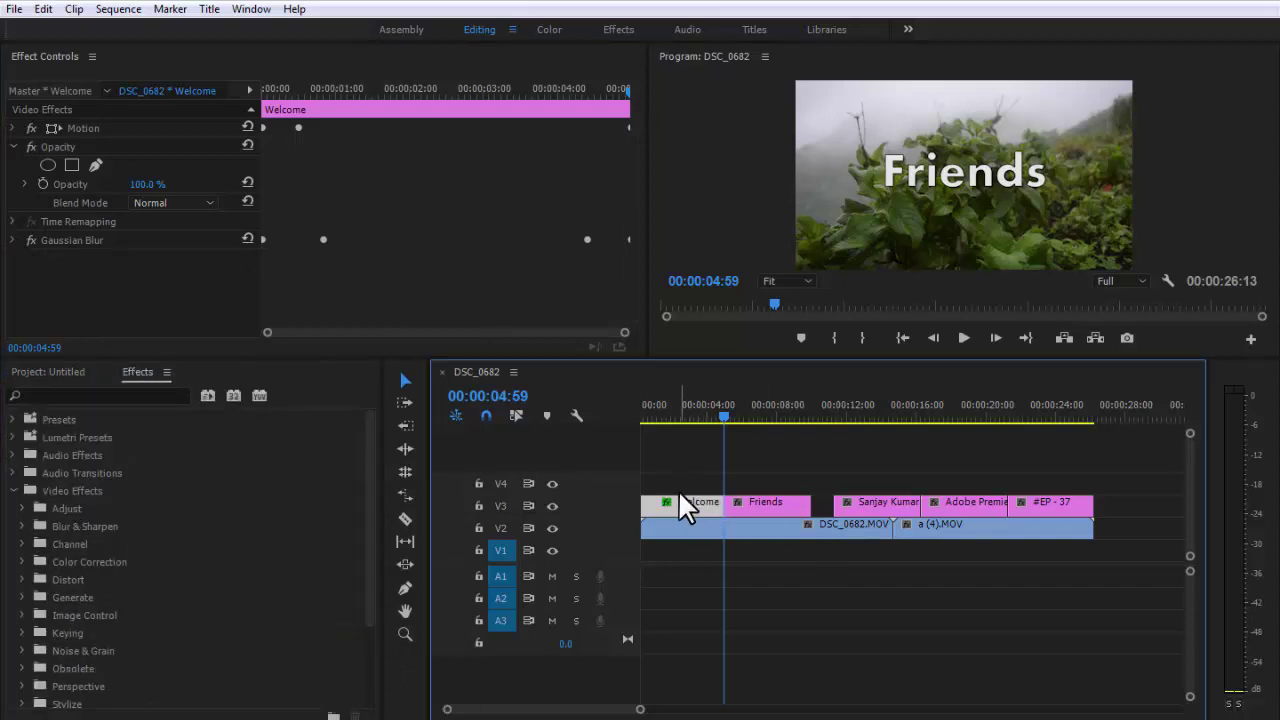
click(683, 411)
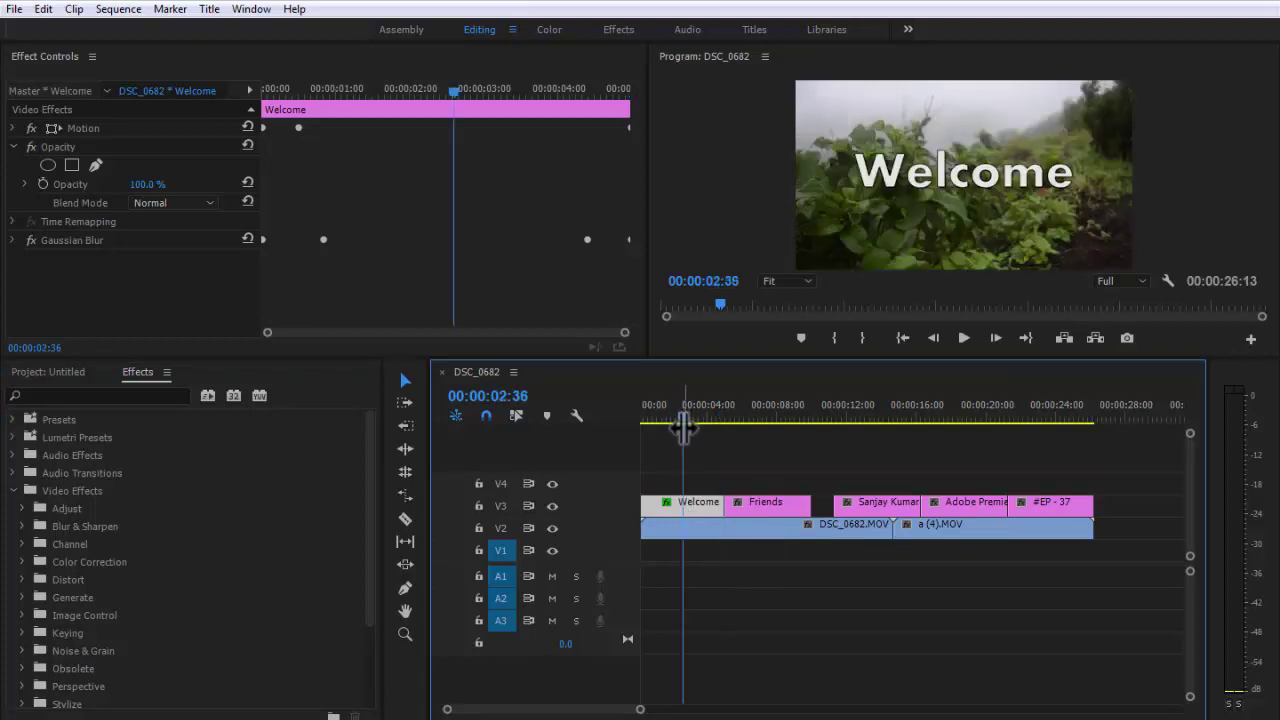
Step: Save the Welcome clip's Motion settings as preset 'Motion Preset for title'
right_click(80, 128)
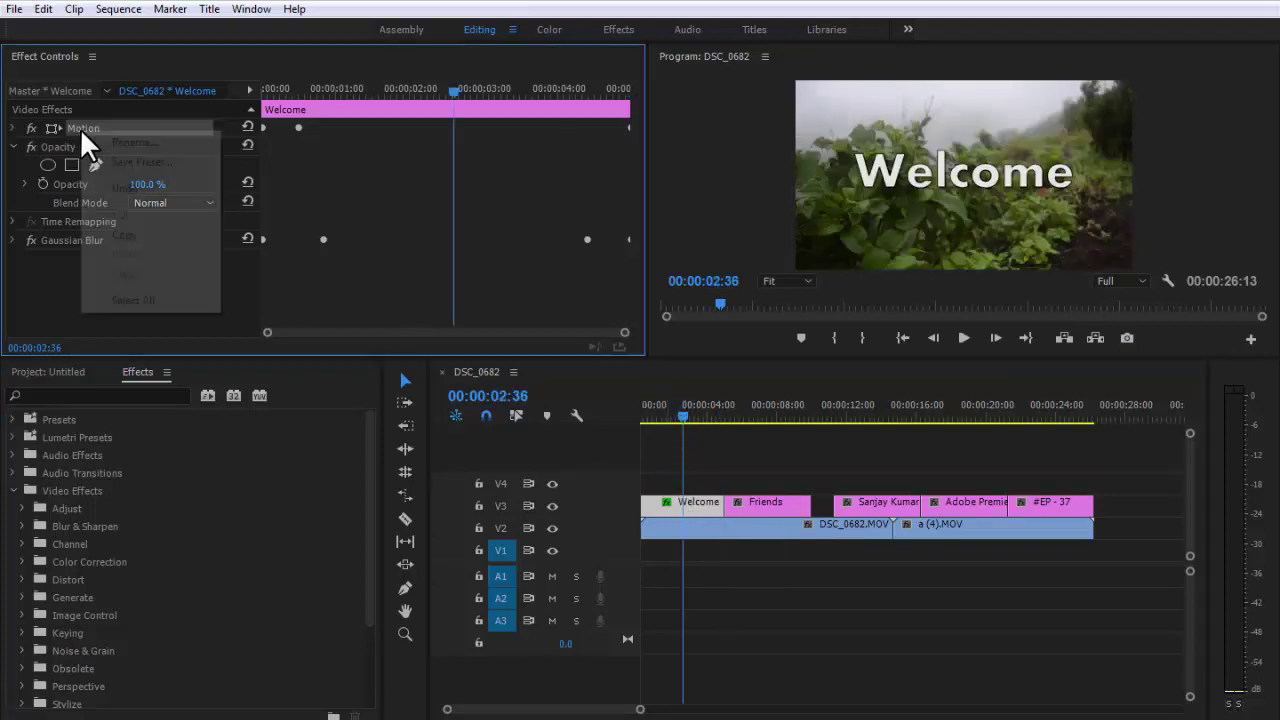
click(145, 162)
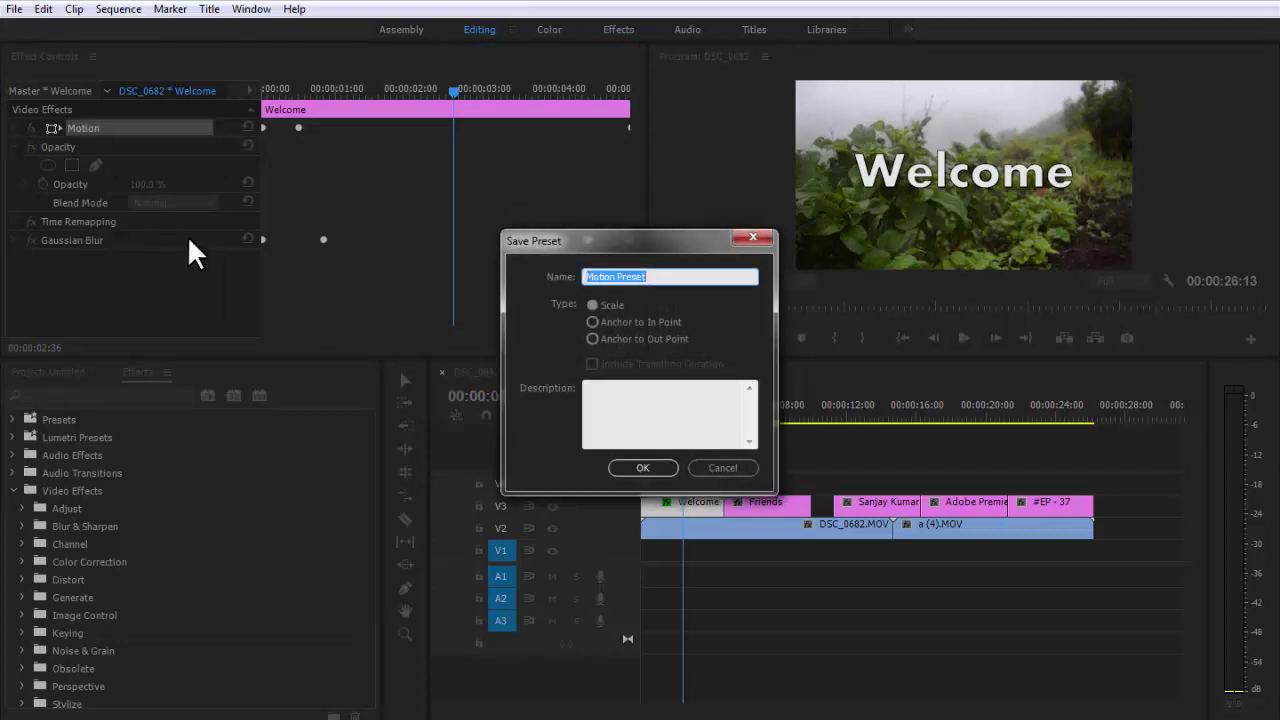
key(End)
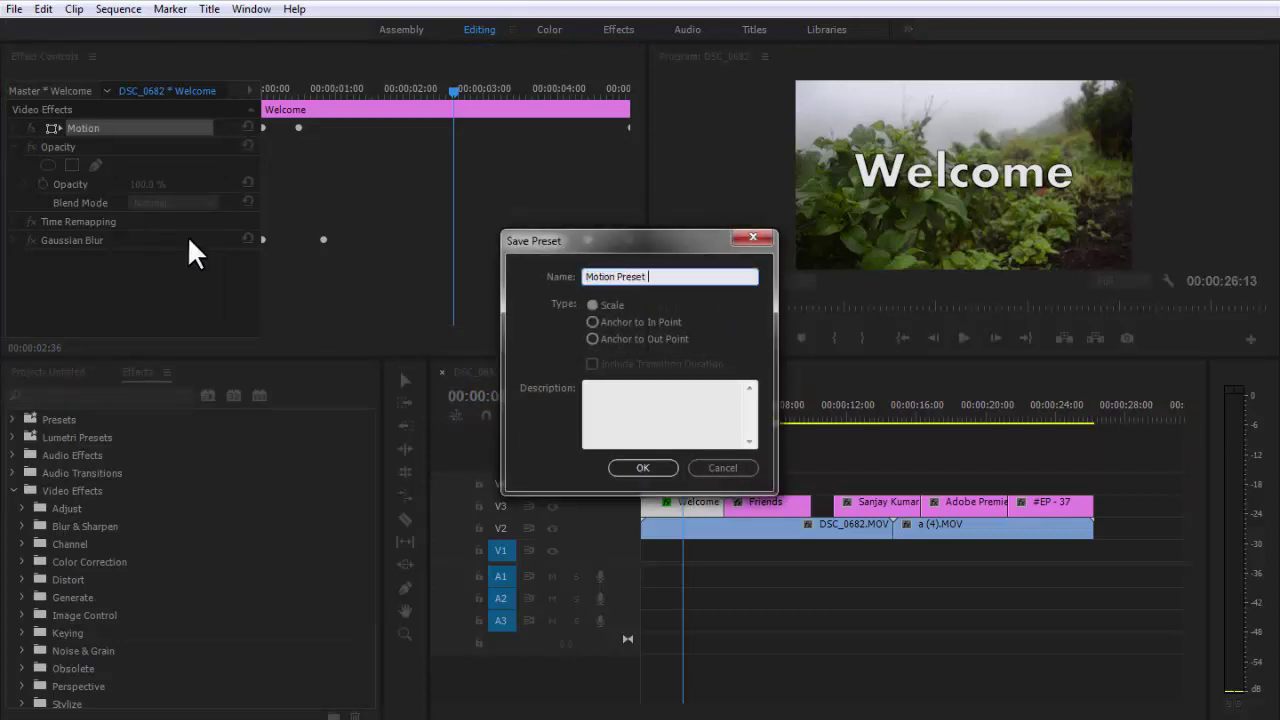
text(for title)
click(638, 465)
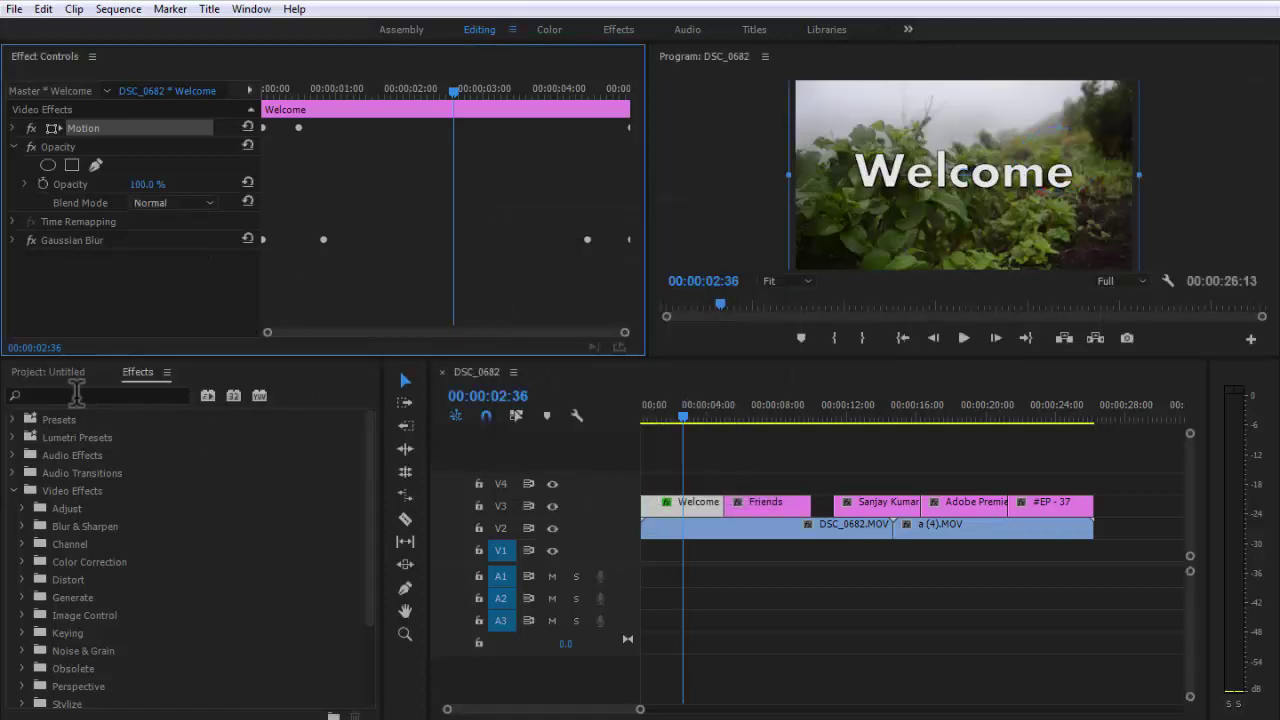
Step: Delete the old Motion Preset and Gaussian Blur Preset from the Presets folder
click(13, 418)
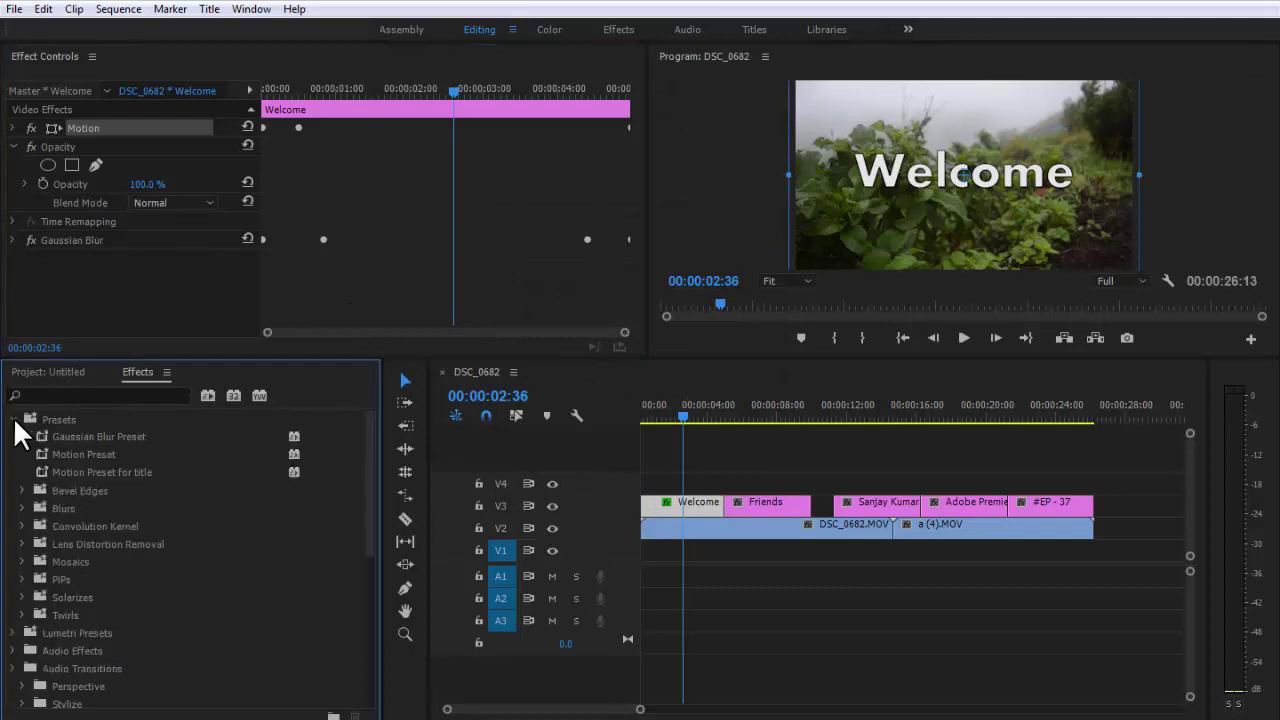
click(80, 438)
click(108, 474)
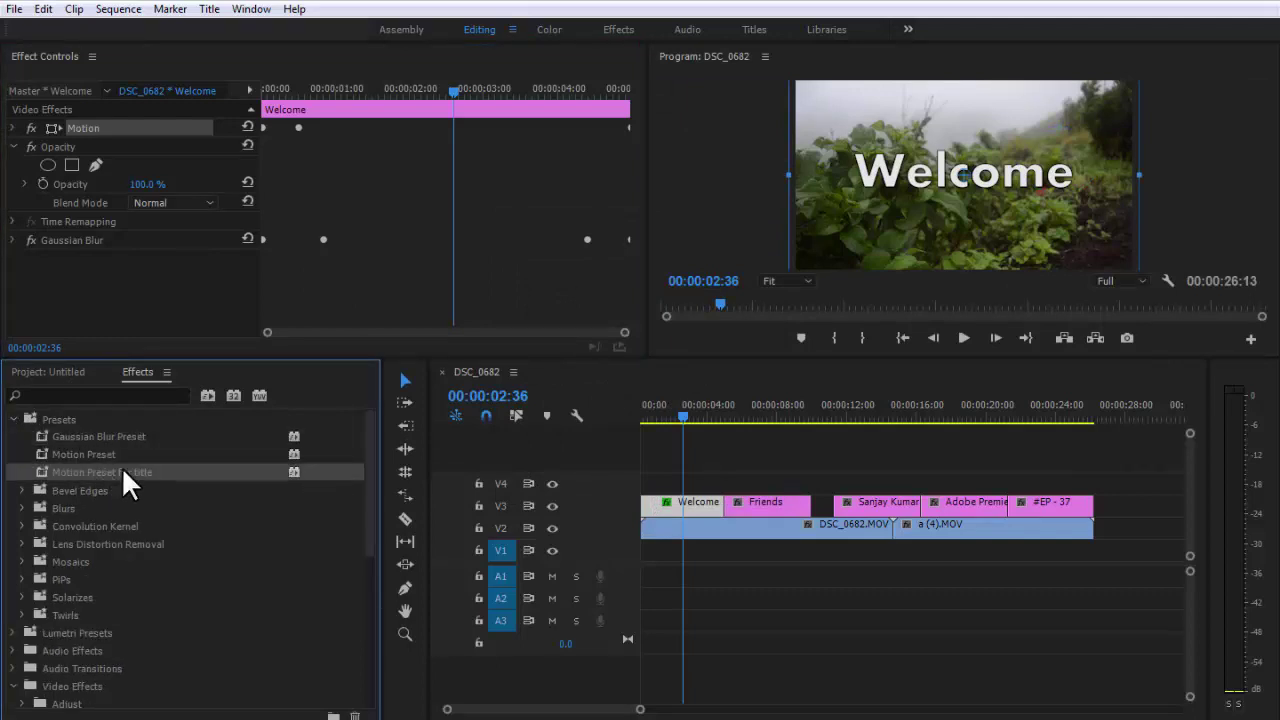
click(88, 452)
key(Delete)
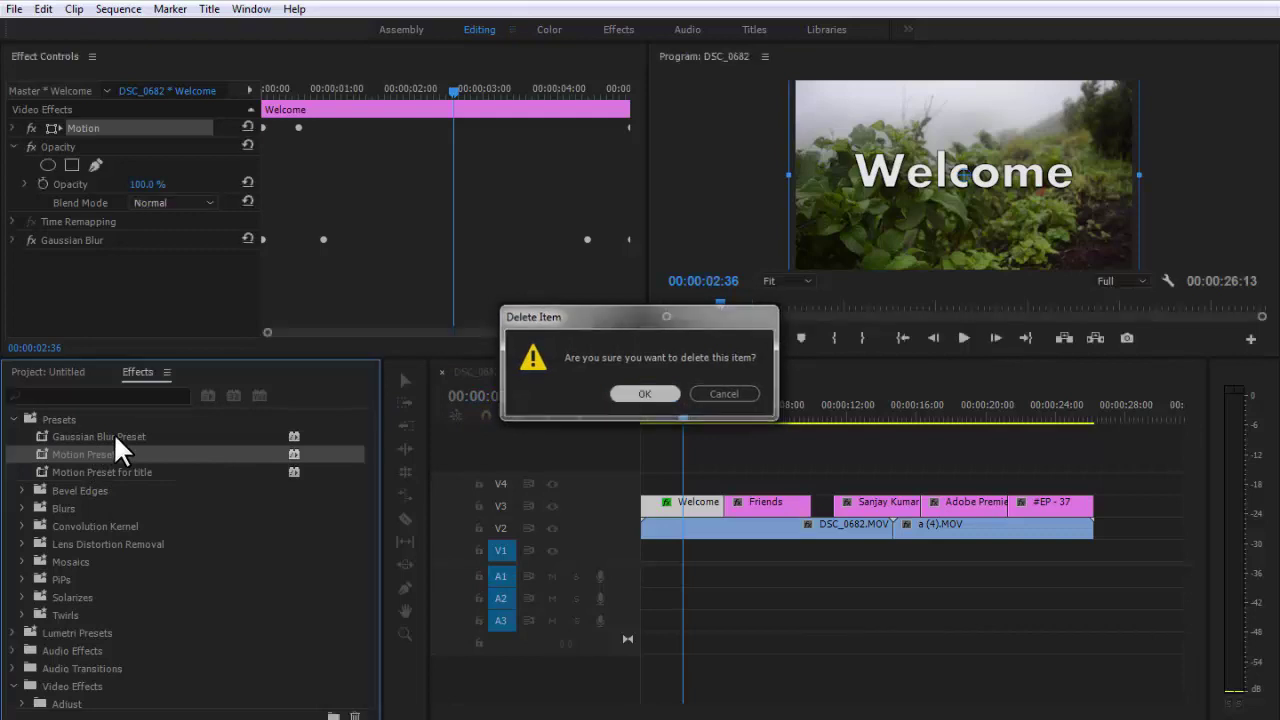
key(Return)
key(Delete)
key(Return)
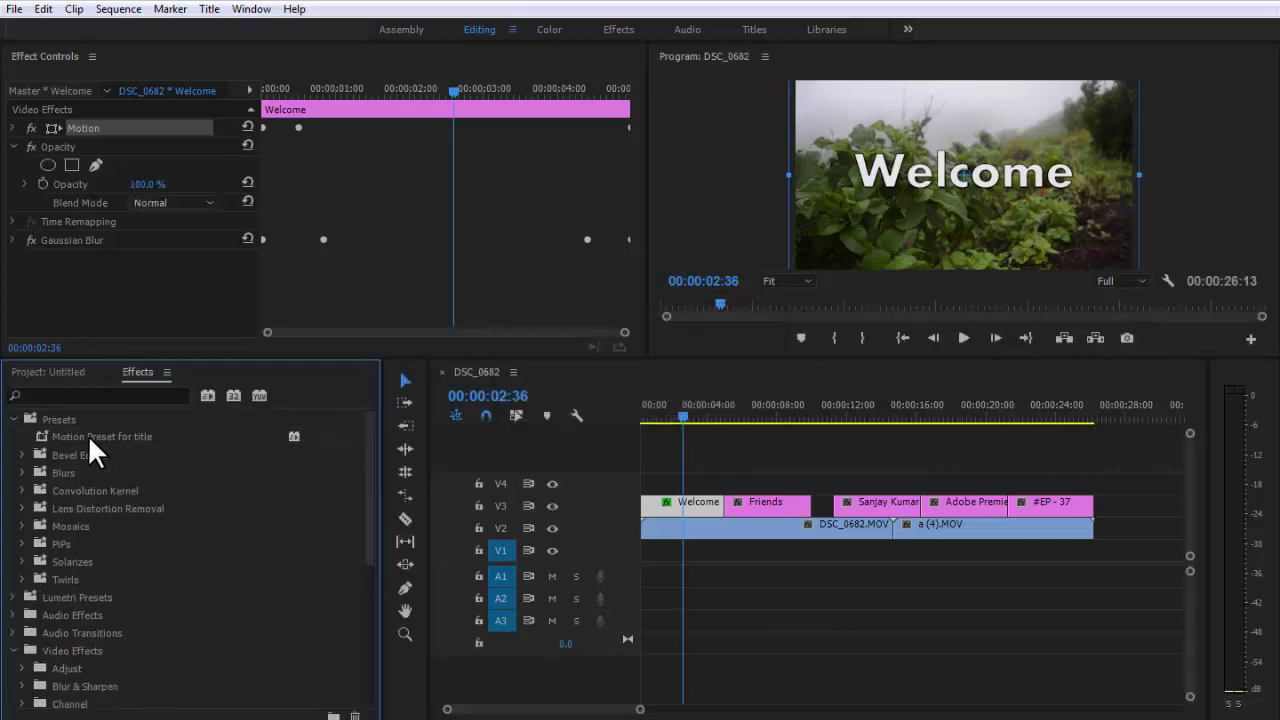
click(130, 438)
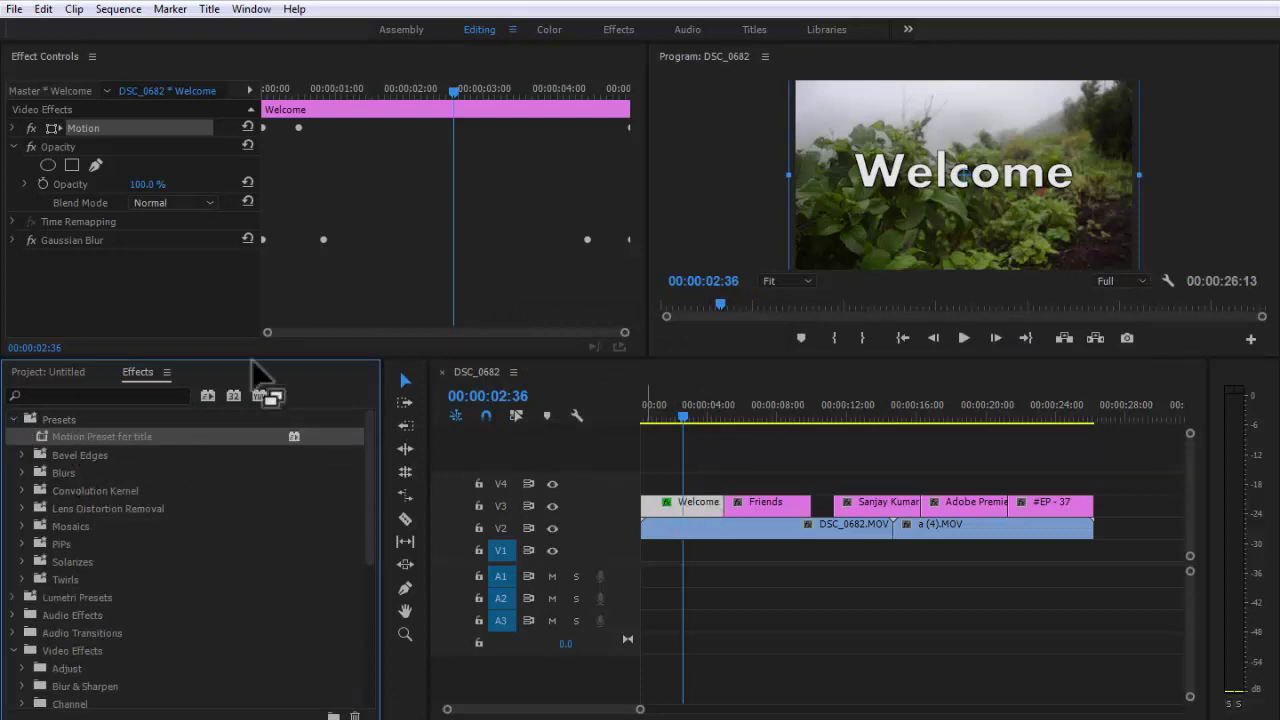
Step: Save the Welcome clip's Gaussian Blur effect under the name 'Gaussian Blur Preset for title'
right_click(64, 240)
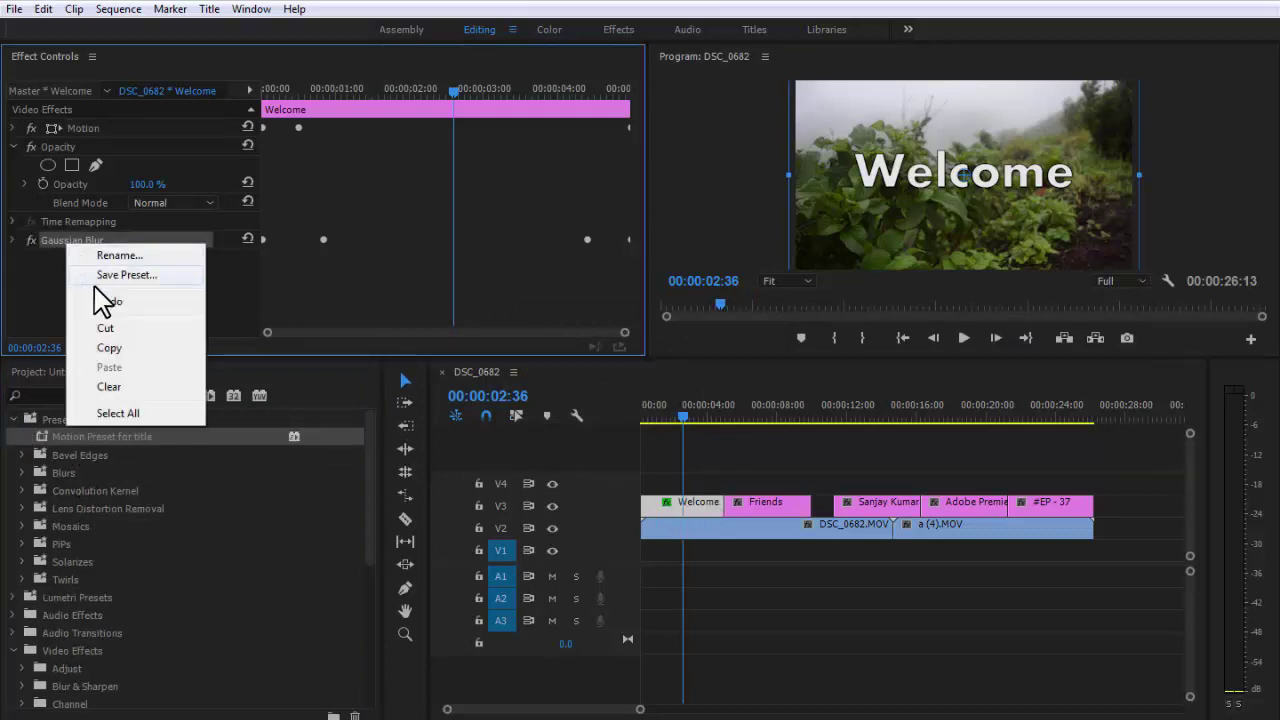
click(112, 271)
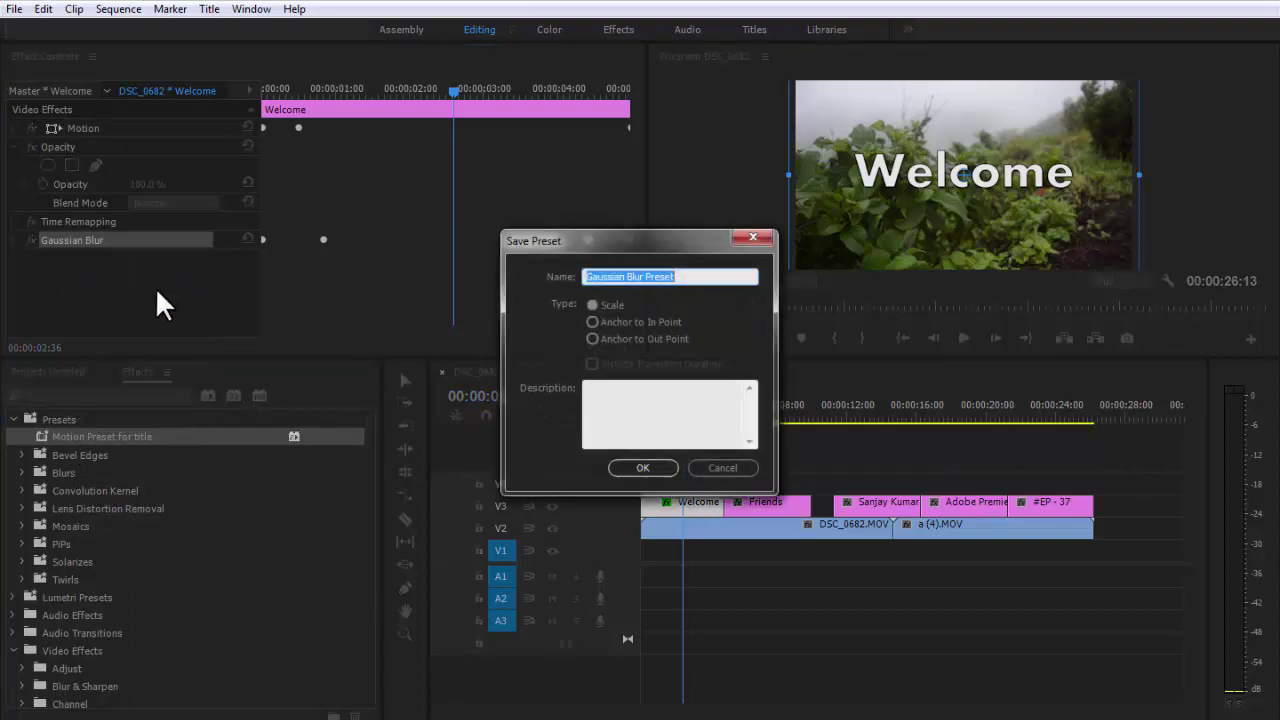
key(End)
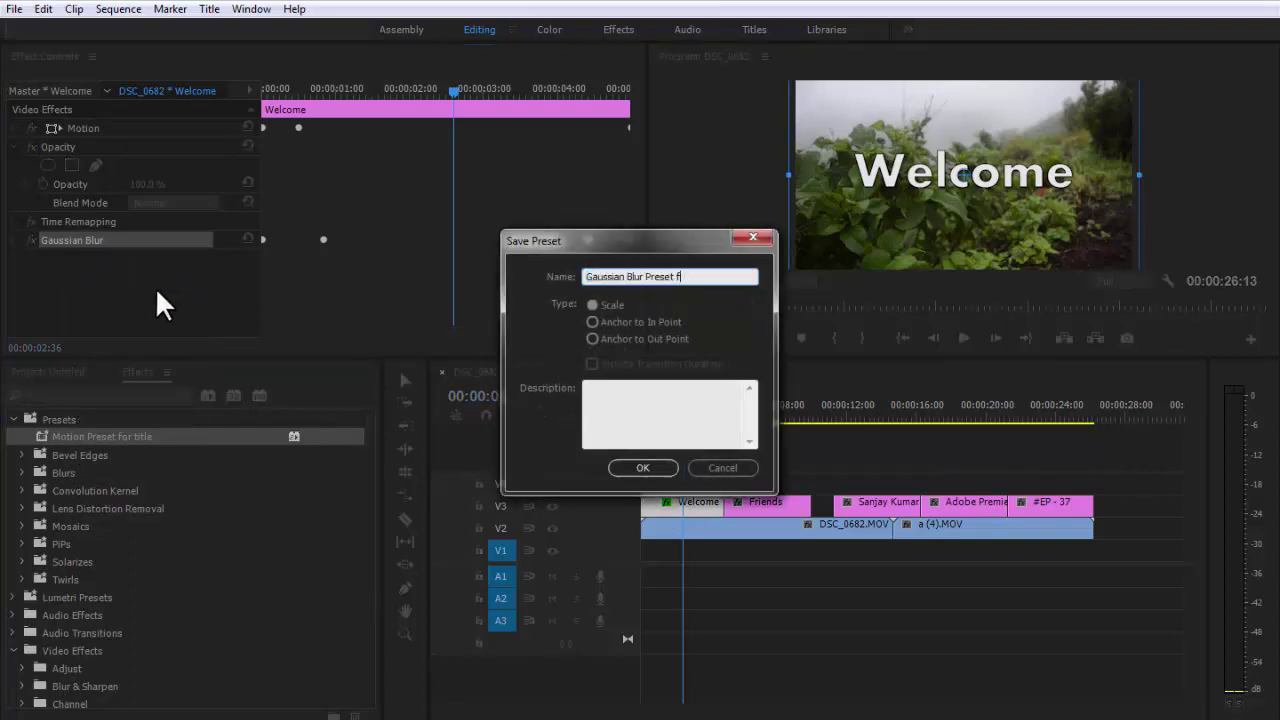
text(or title)
click(655, 432)
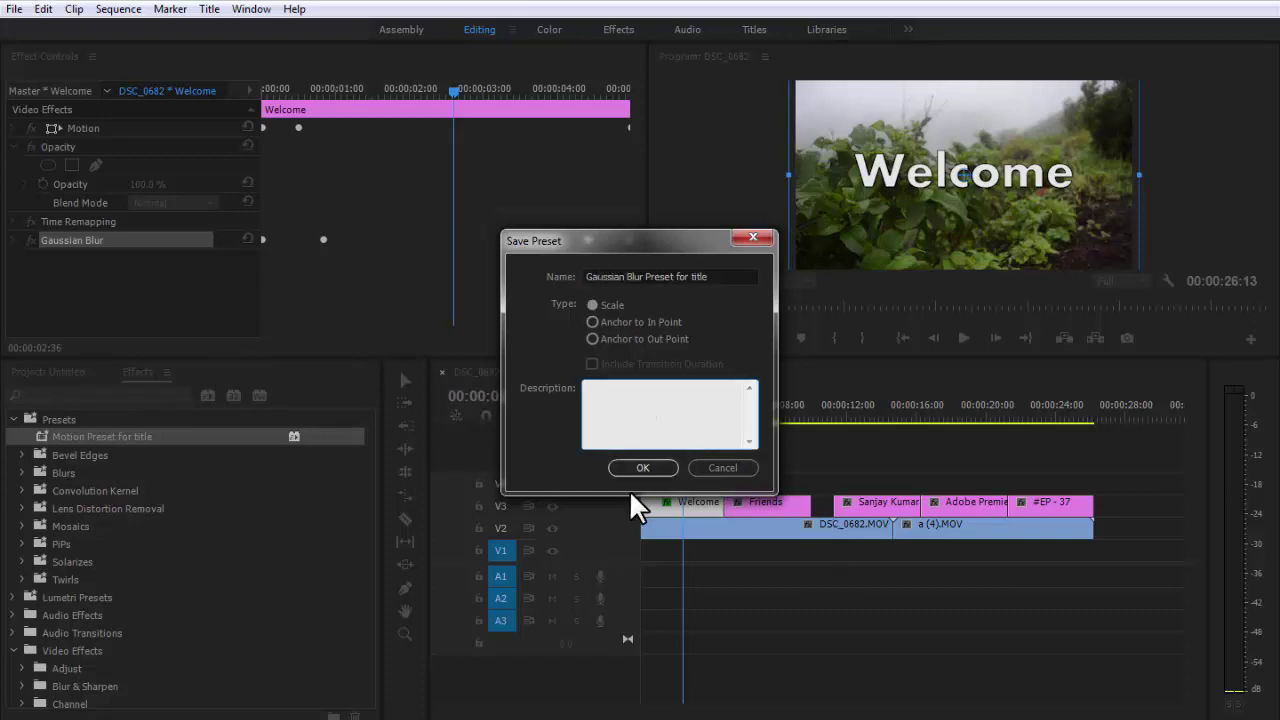
click(642, 466)
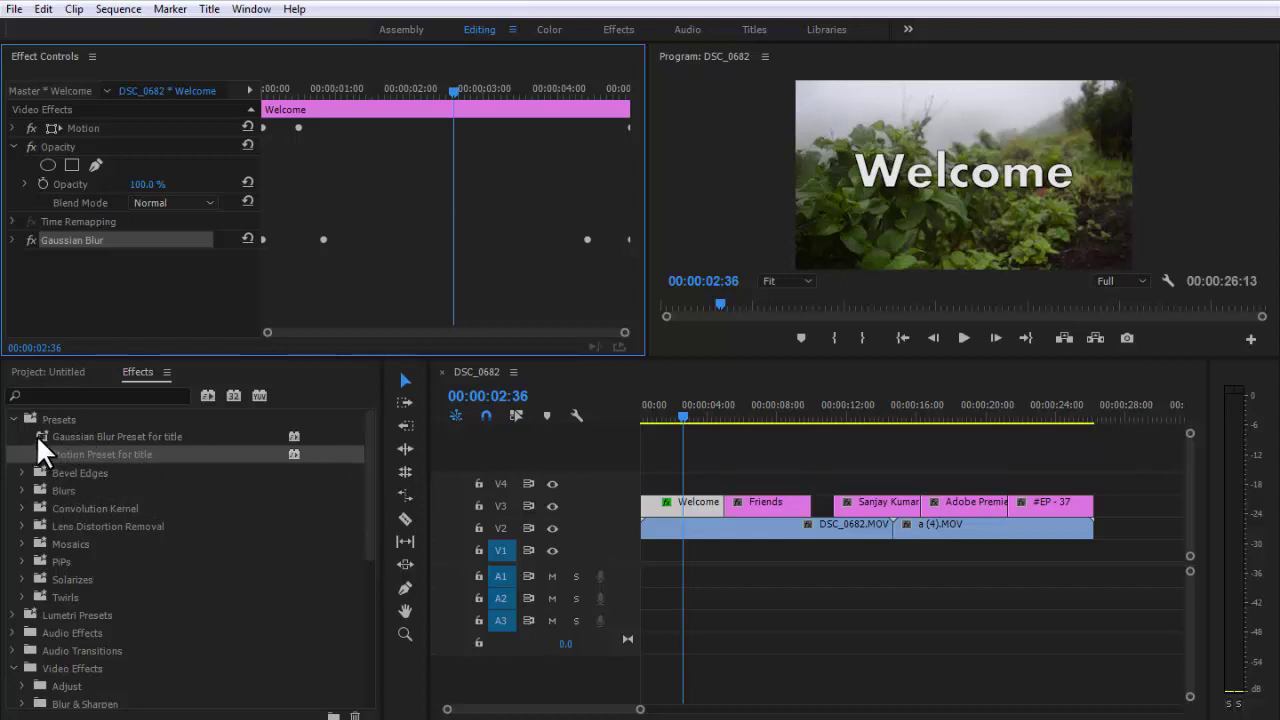
Step: Apply Motion Preset for title and Gaussian Blur Preset for title to the other V3 title clips
drag(44, 434, 766, 505)
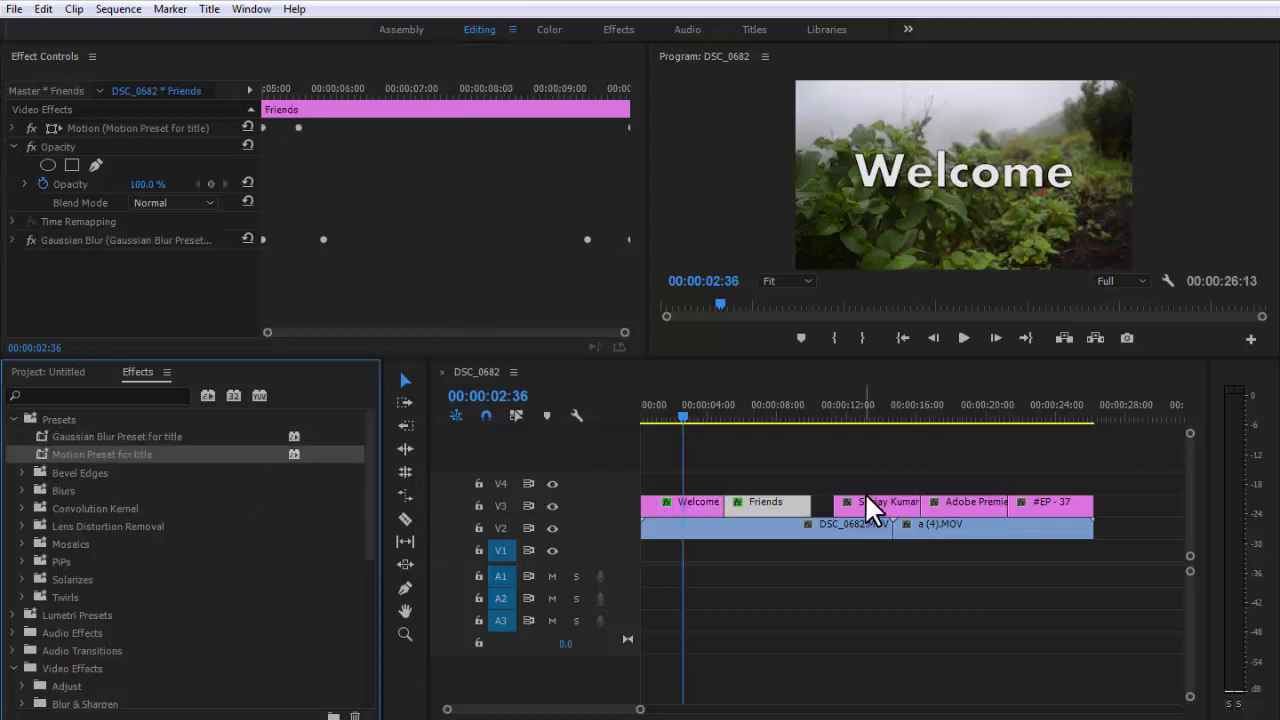
mouse_move(86, 454)
mouse_down()
mouse_move(914, 483)
mouse_move(1062, 514)
mouse_up()
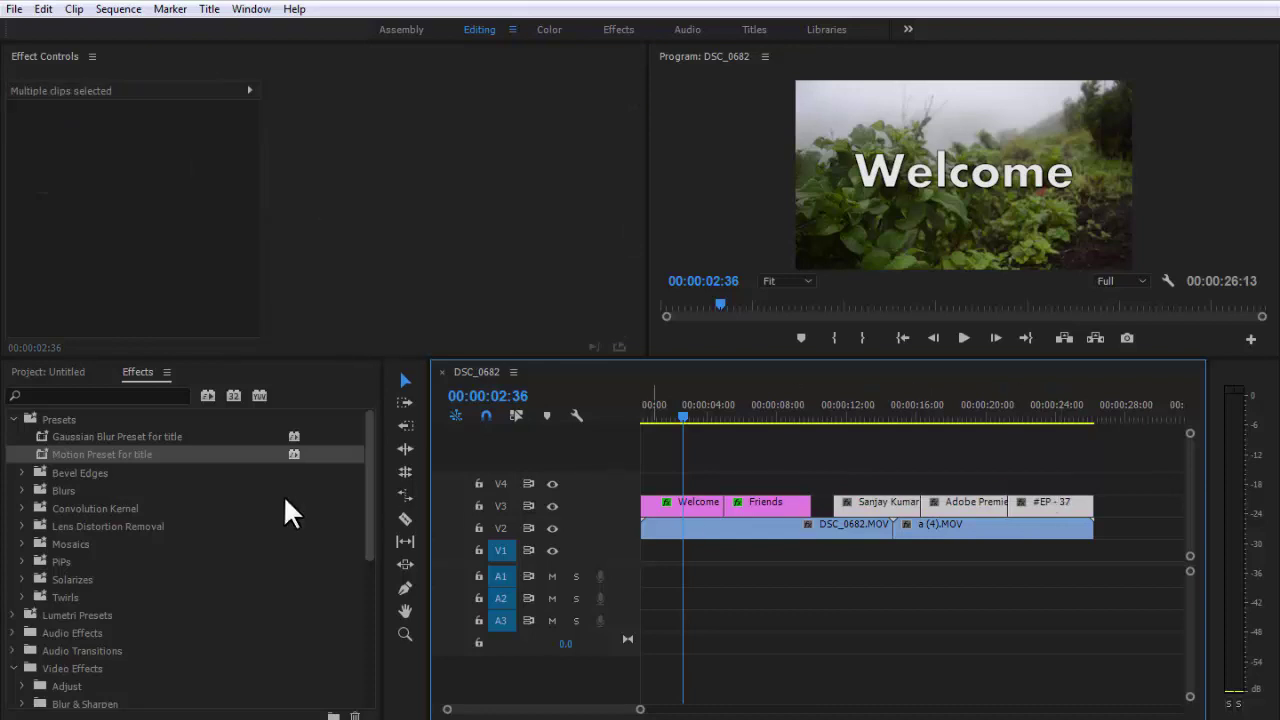
right_click(102, 454)
drag(52, 454, 893, 505)
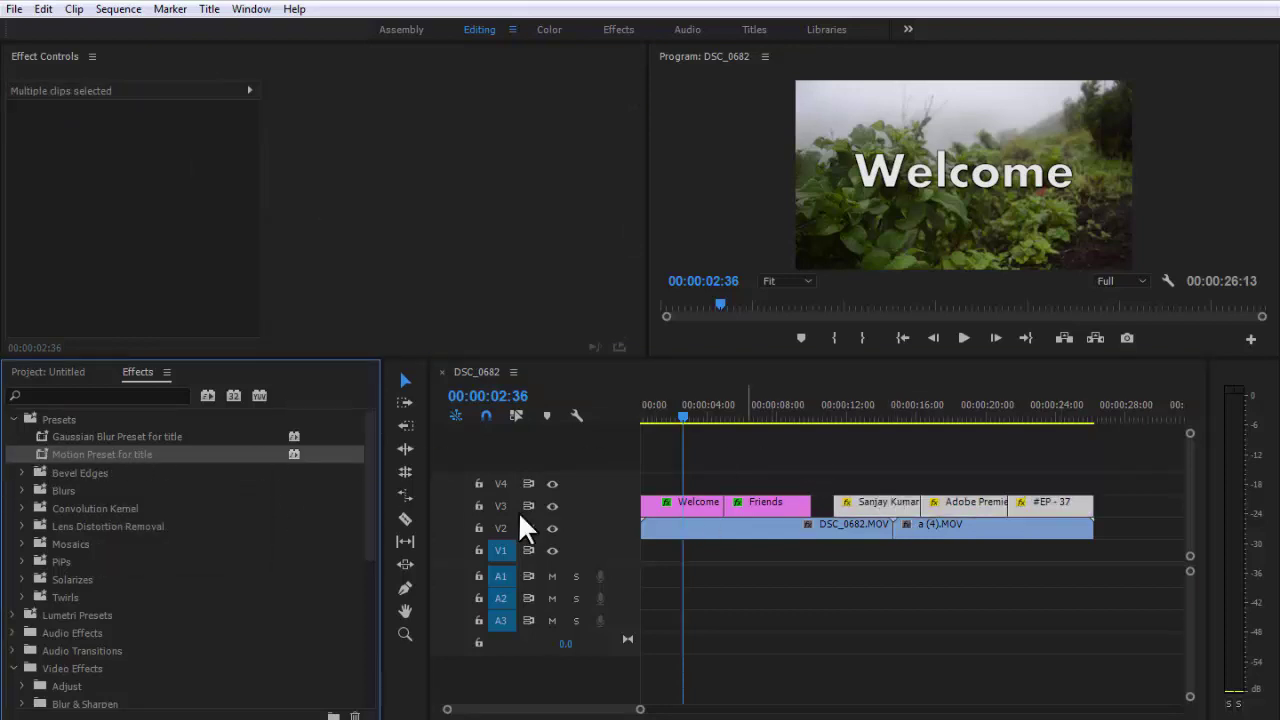
mouse_move(45, 436)
mouse_down()
mouse_move(872, 507)
mouse_move(1049, 503)
mouse_move(1034, 517)
mouse_up()
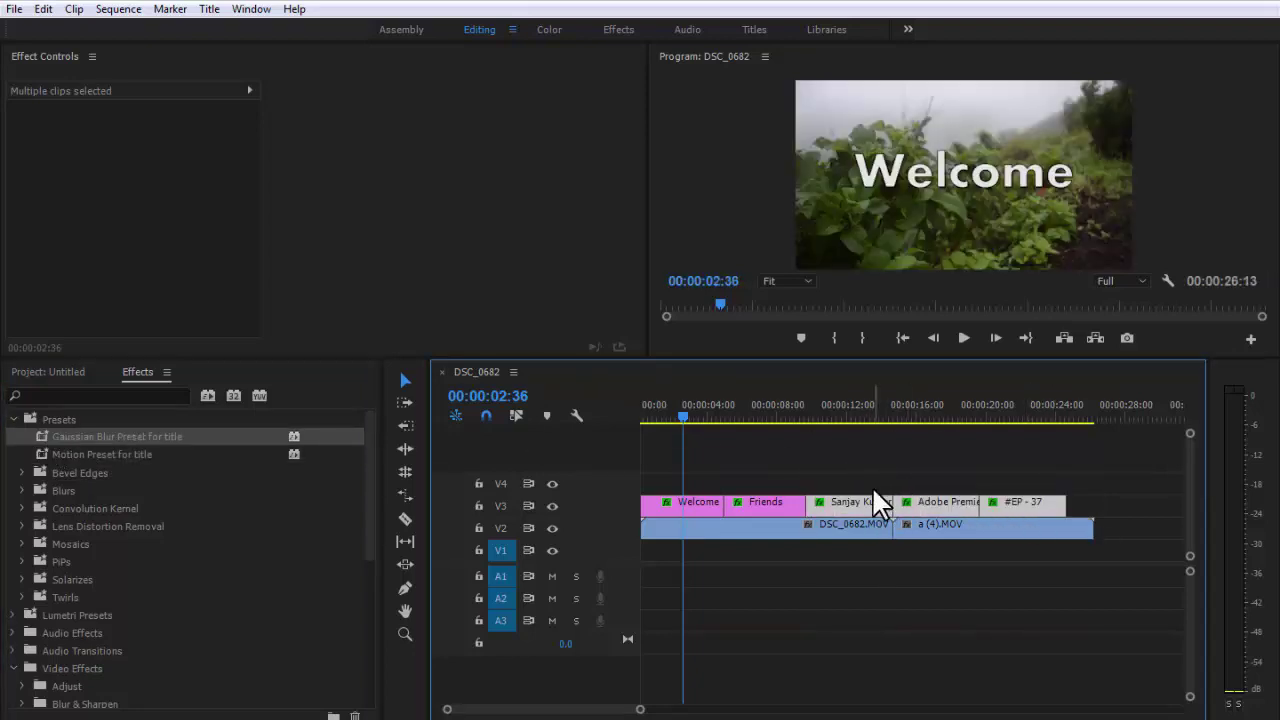
Step: Deselect the clips and play the sequence from about four seconds to preview the titles
click(875, 477)
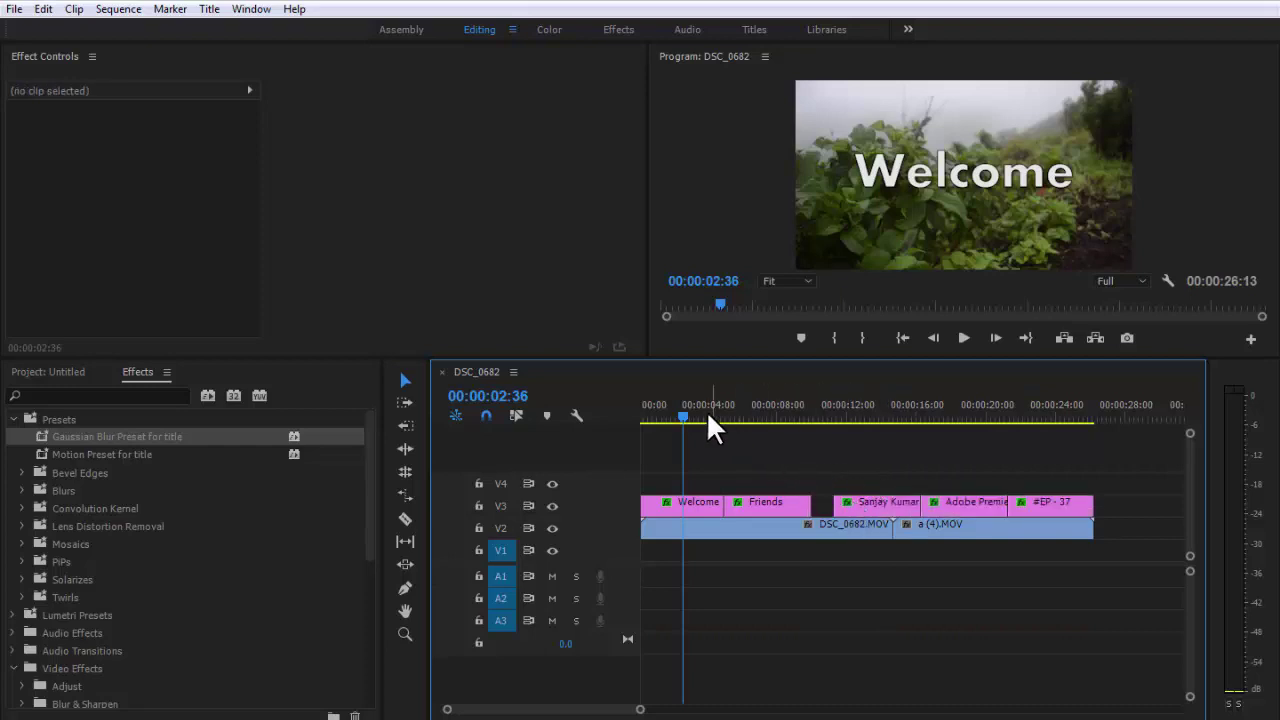
drag(706, 410, 713, 405)
key(space)
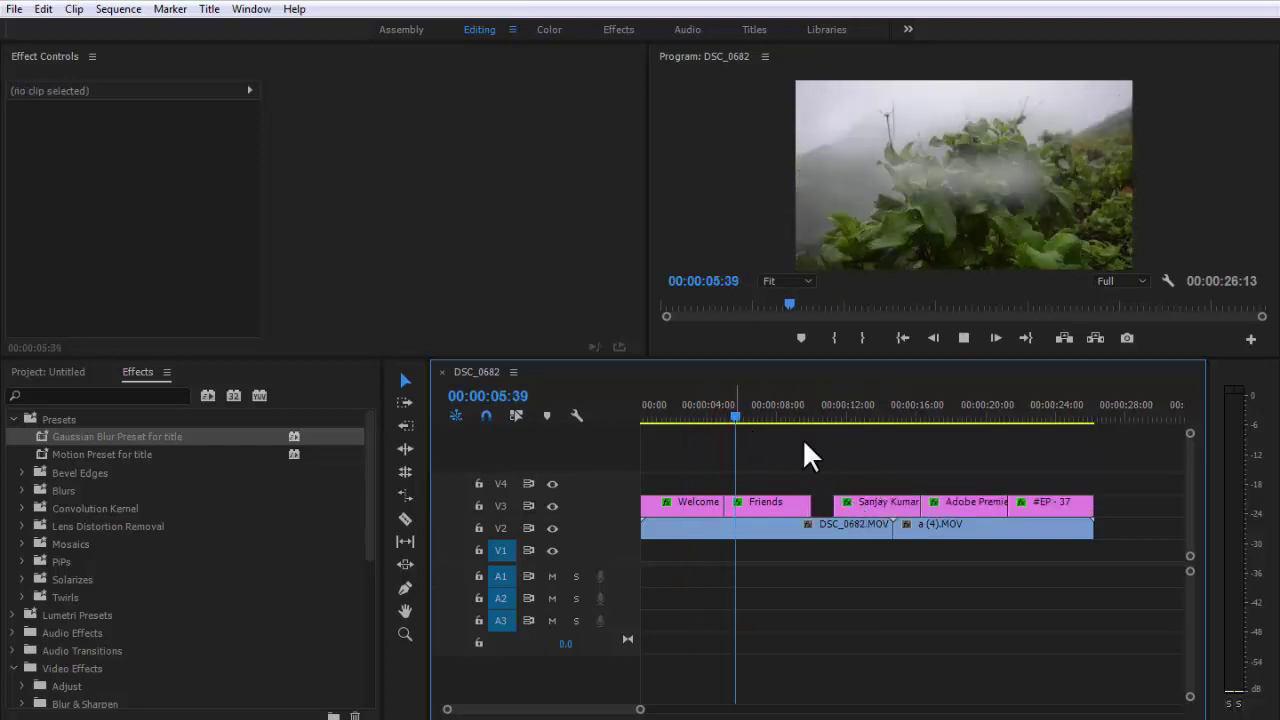
click(794, 410)
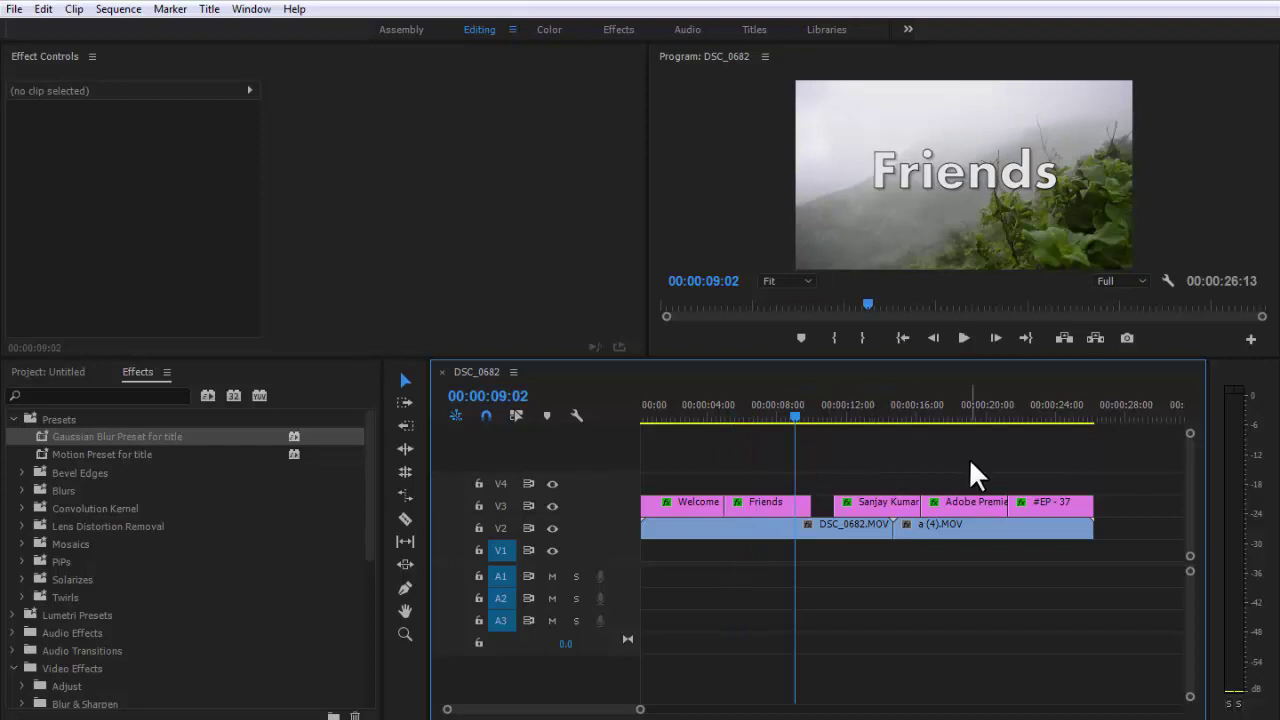
click(950, 408)
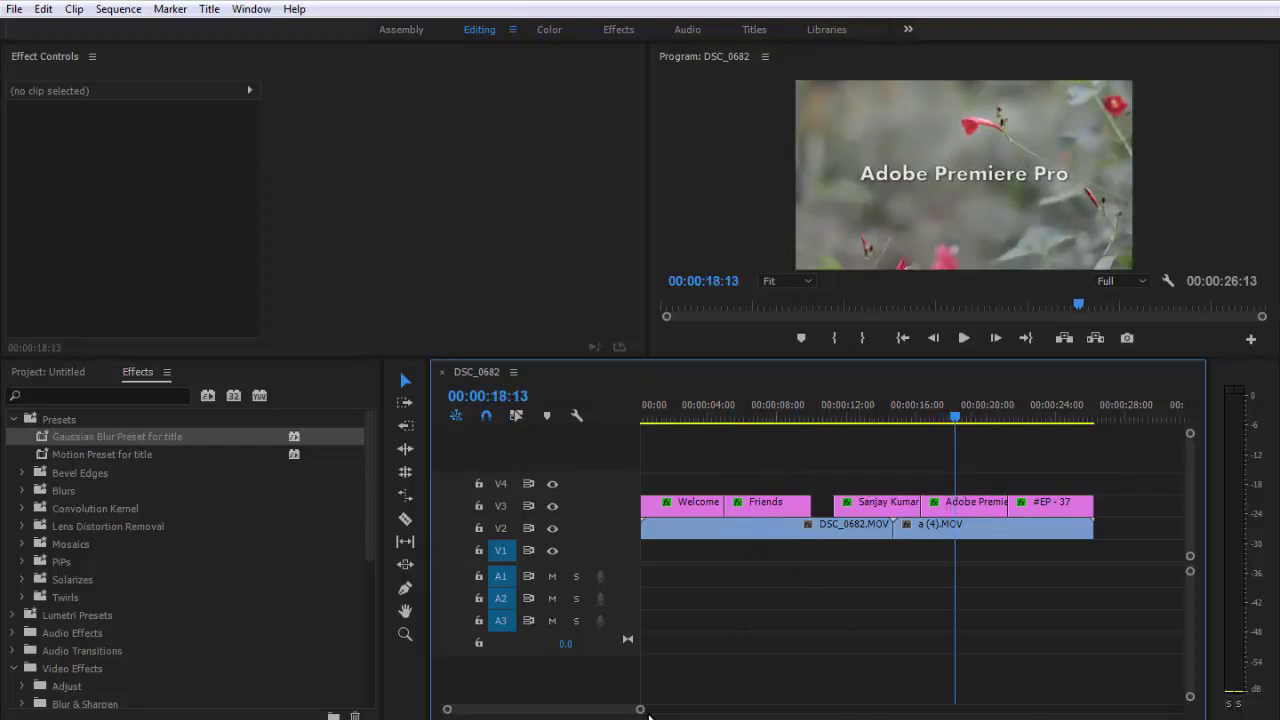
drag(640, 709, 577, 714)
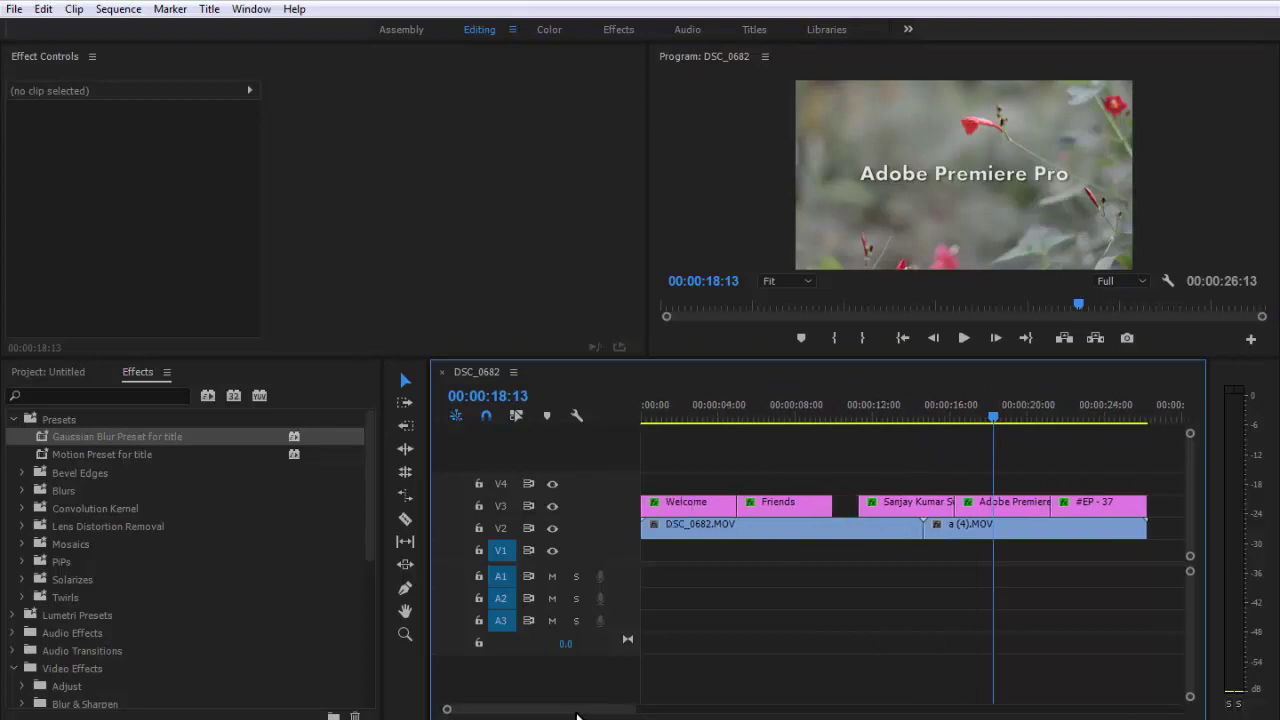
Step: Move the Friends title up to V4, starting slightly earlier to overlap Welcome's end
drag(772, 500, 776, 482)
click(727, 420)
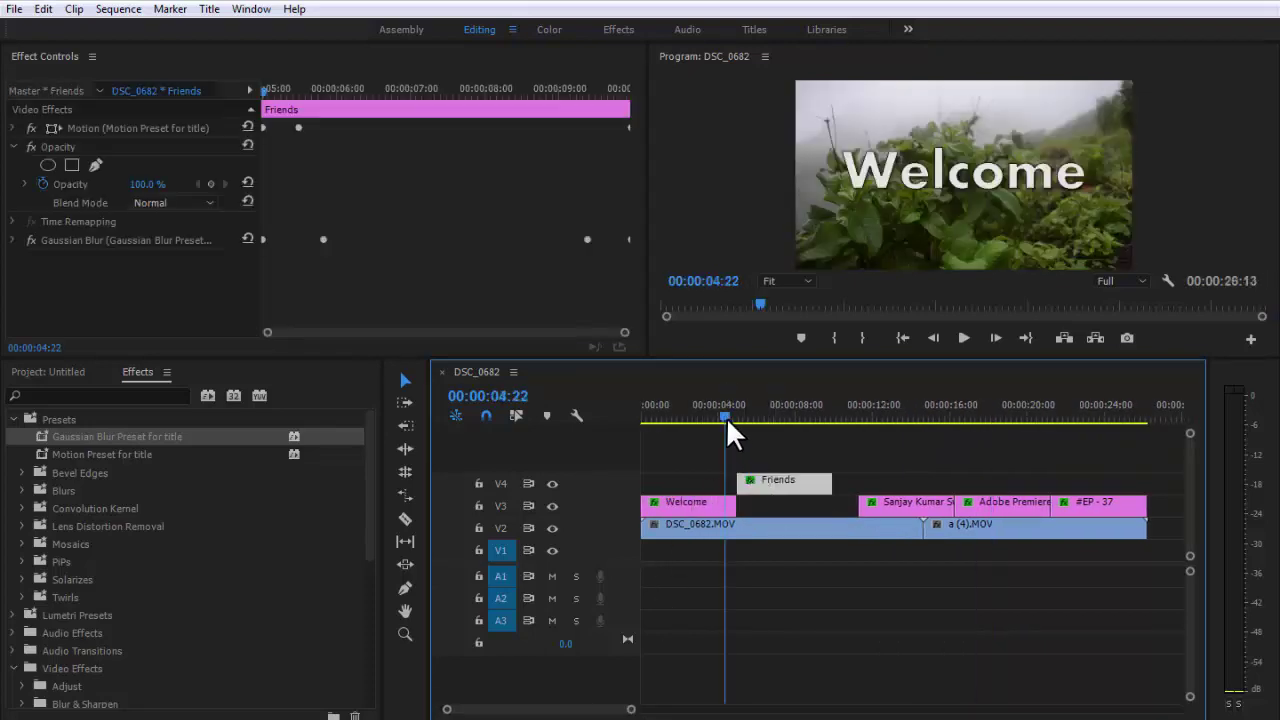
drag(751, 490, 742, 490)
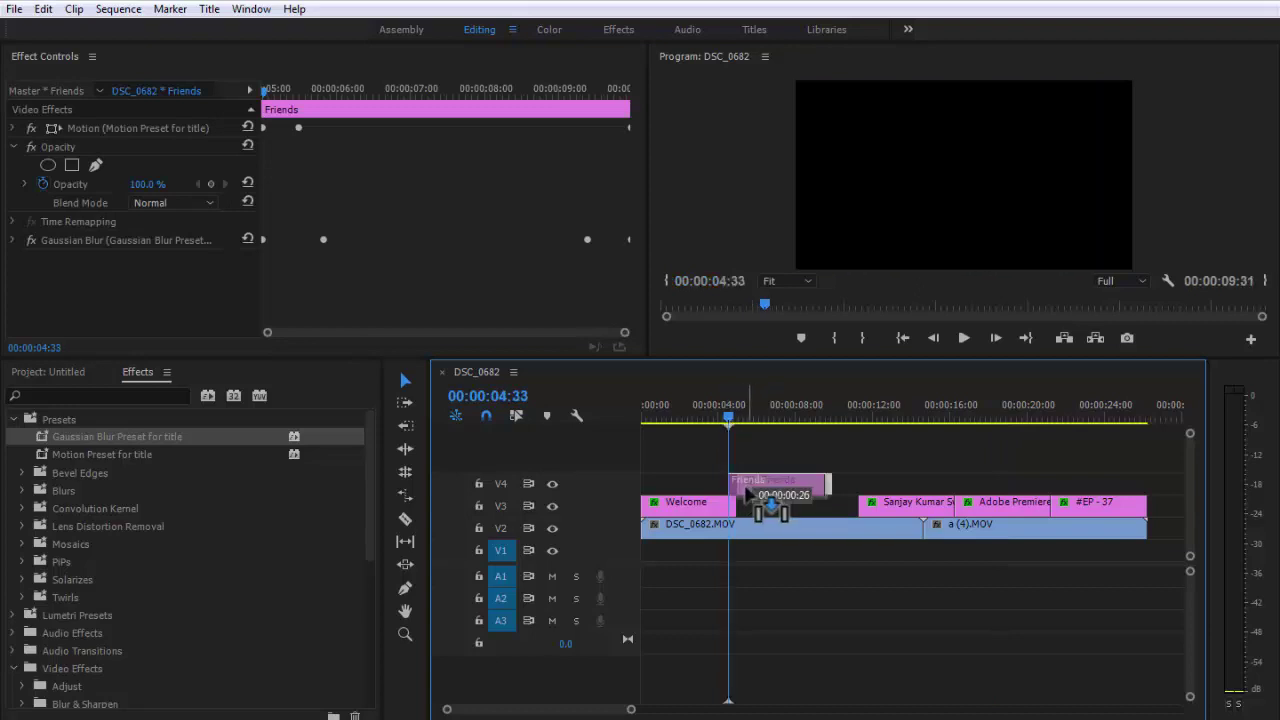
click(716, 413)
Step: Play back the Welcome-to-Friends handoff, including a full-screen preview with Ctrl+`
key(space)
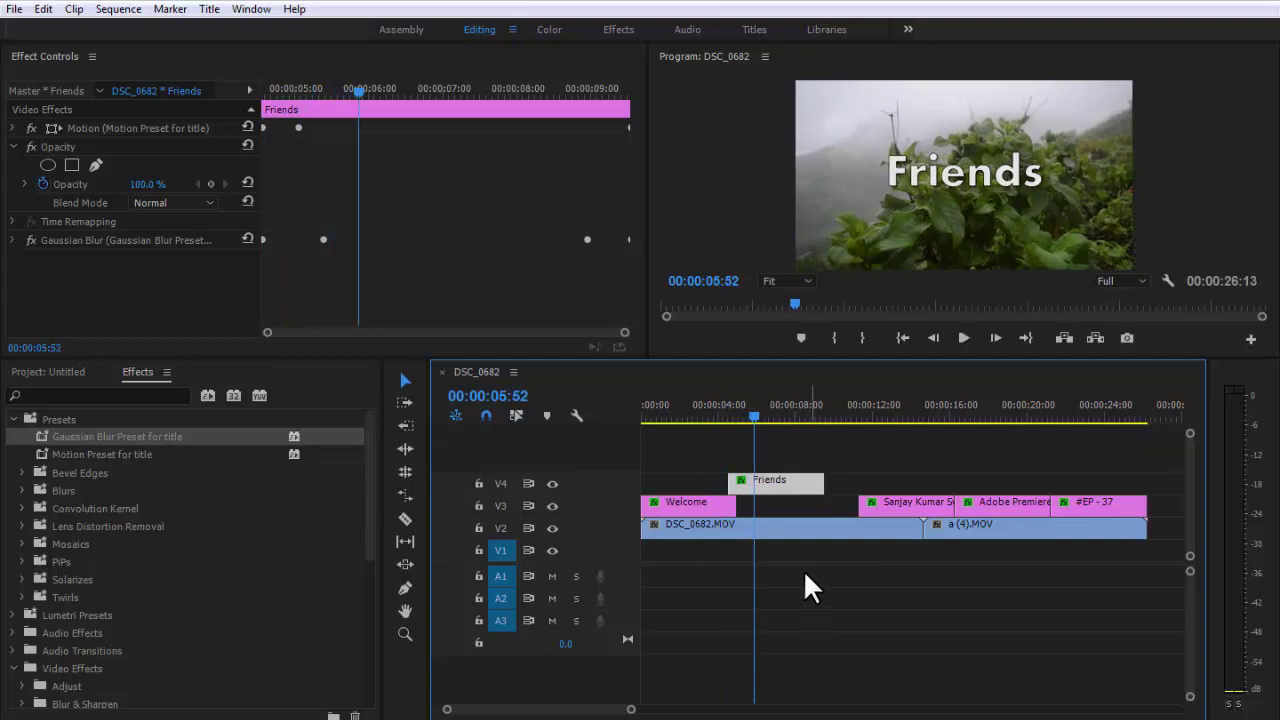
click(719, 413)
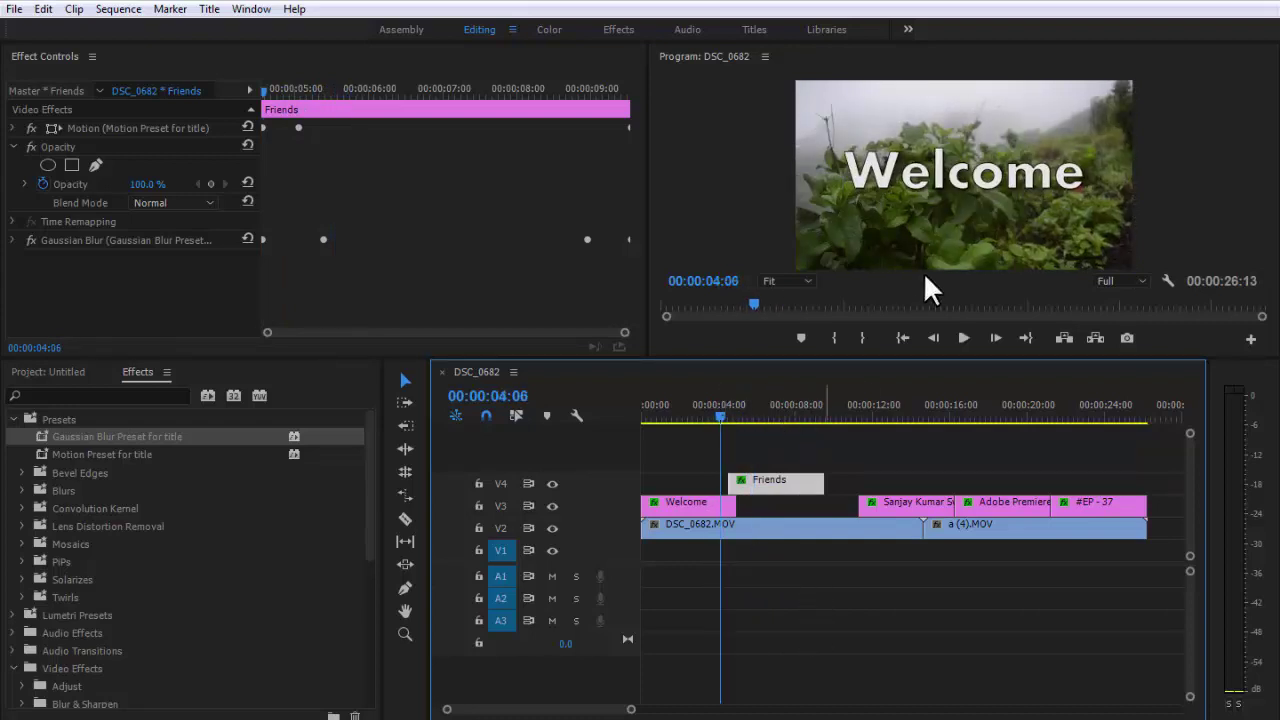
click(1163, 195)
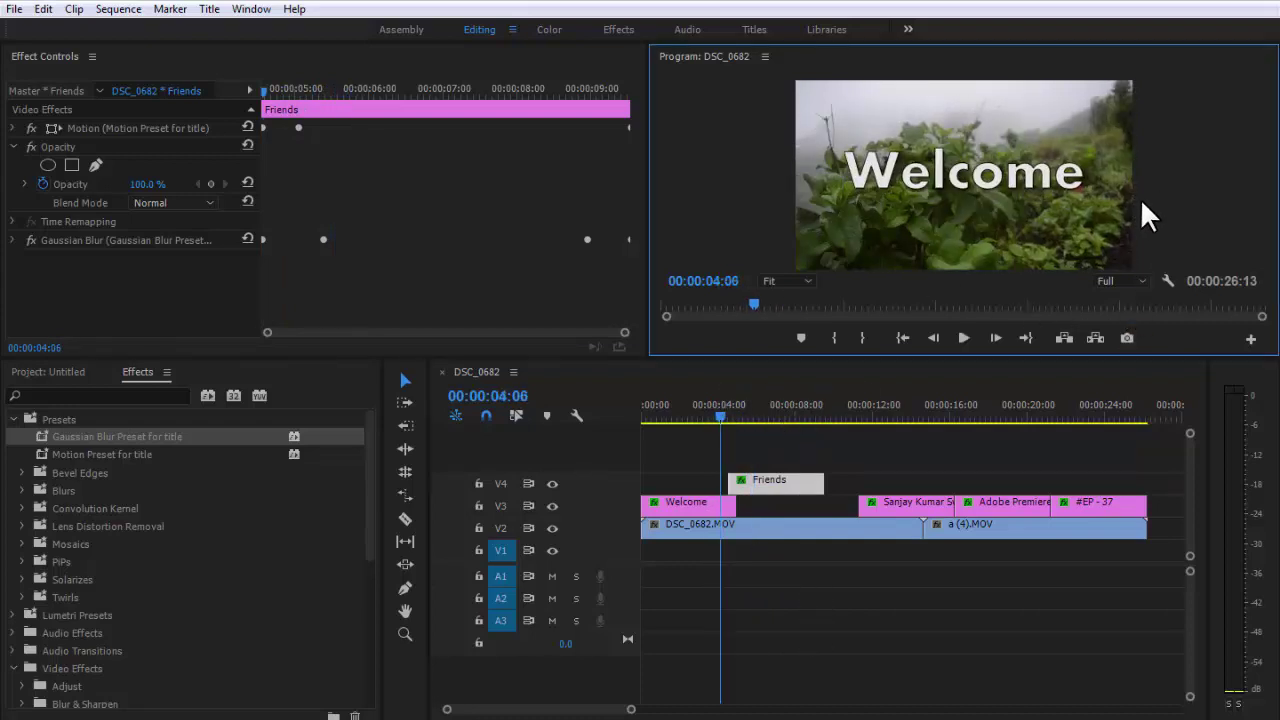
key(ctrl+grave)
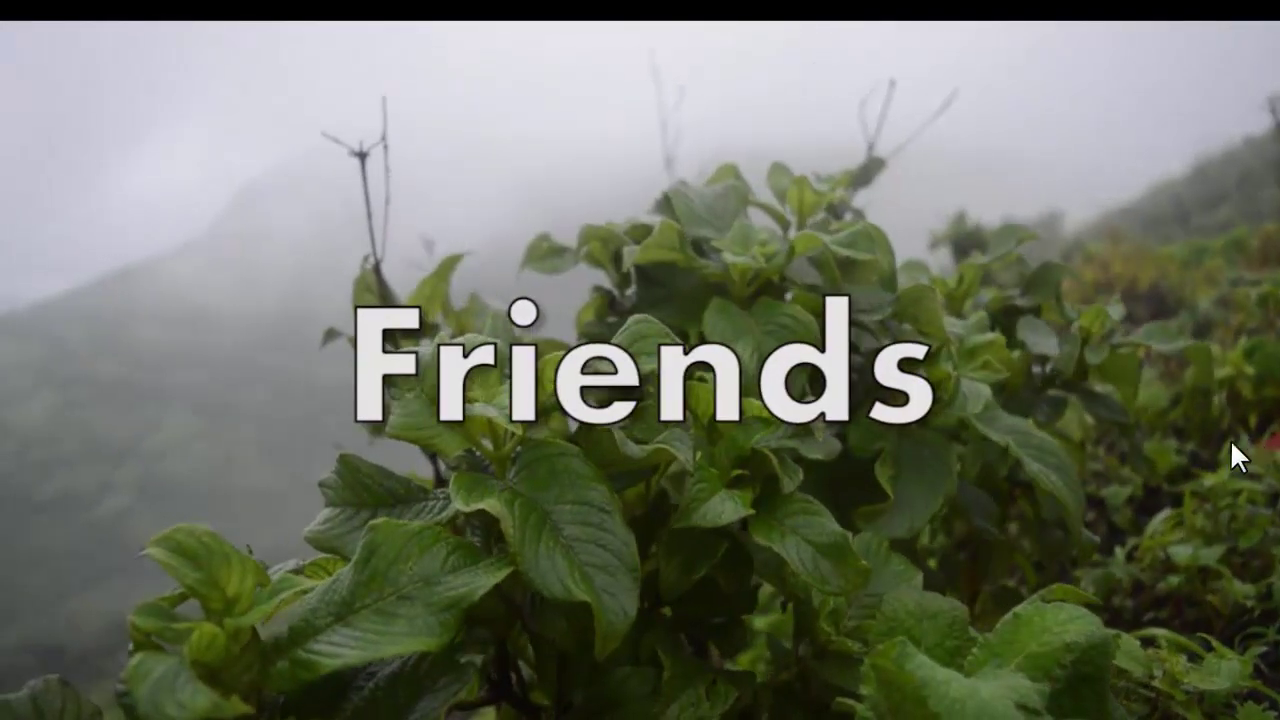
key(ctrl+grave)
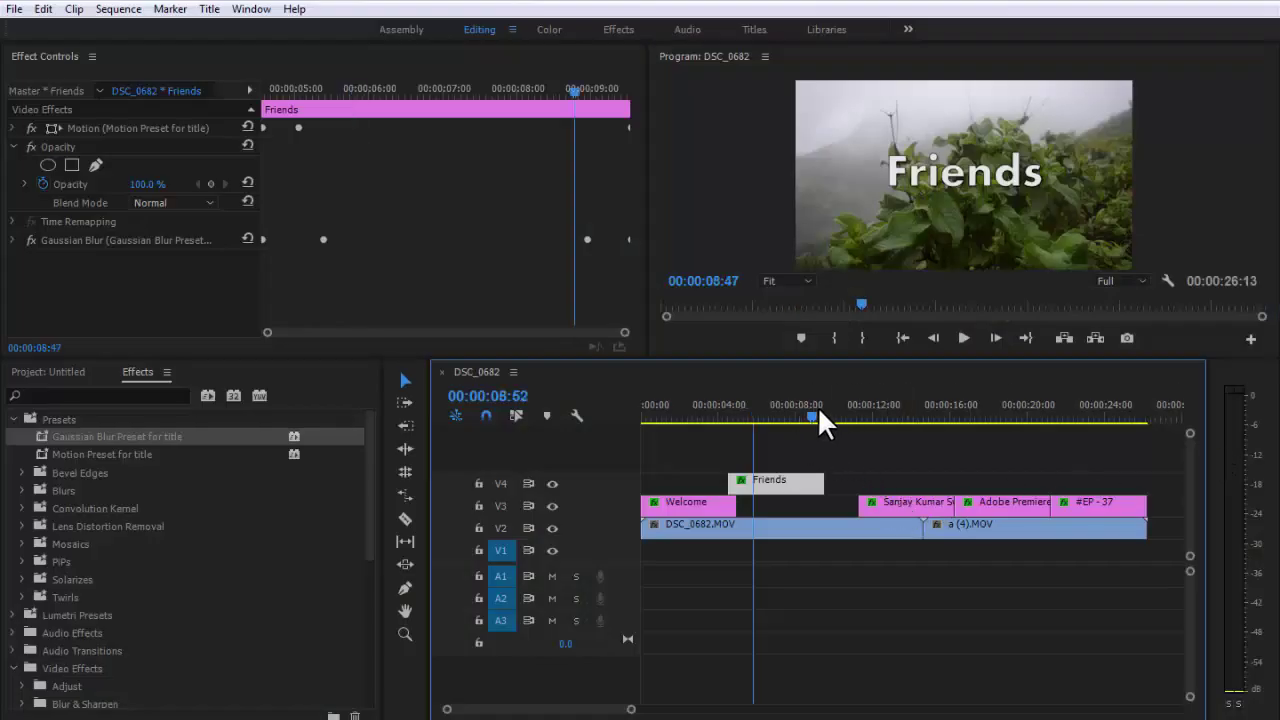
drag(818, 407, 816, 405)
Step: Lift the full-name title to V5 and Adobe Premiere to V6, then play from about 13 seconds
click(891, 505)
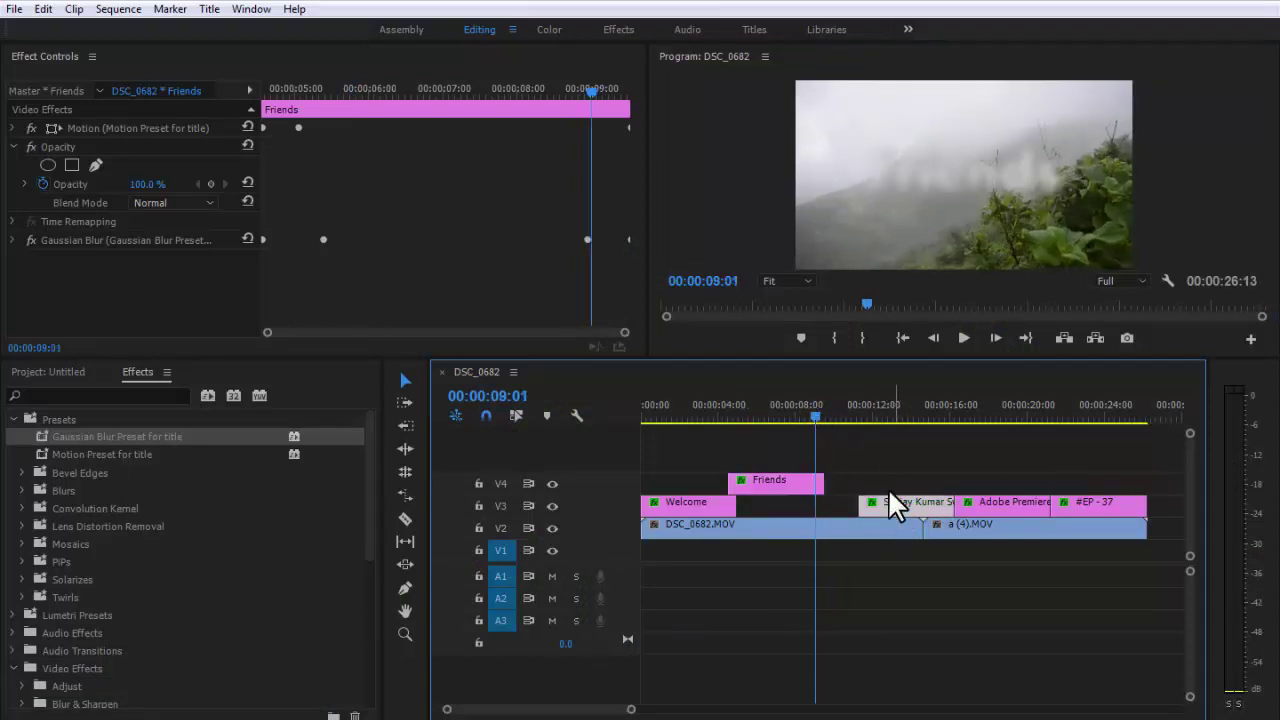
drag(891, 505, 960, 500)
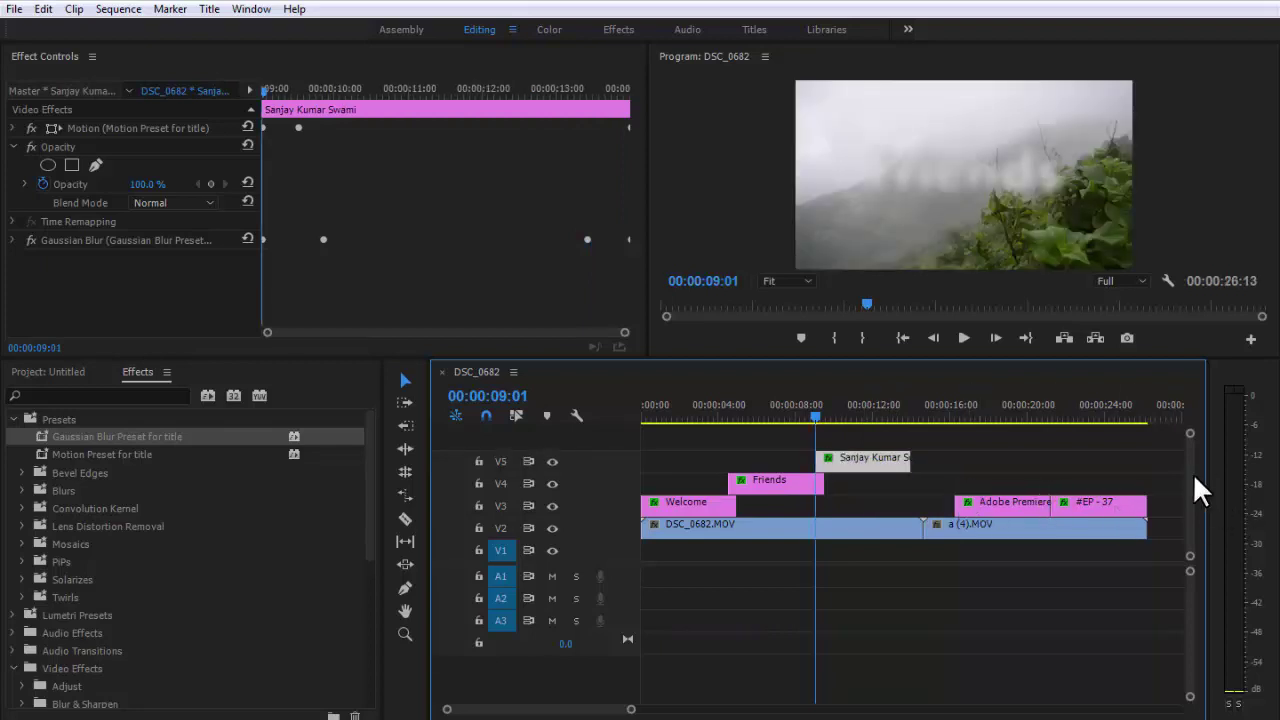
drag(1000, 502, 953, 436)
click(896, 408)
key(space)
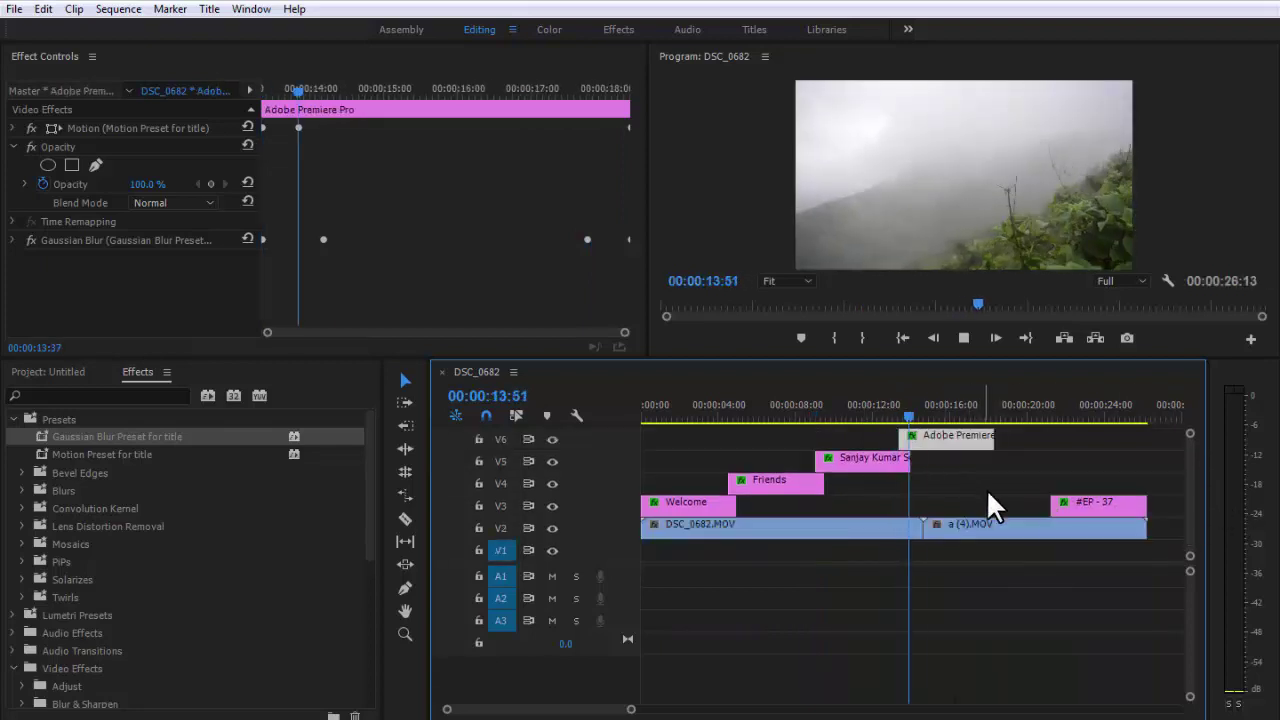
Step: Raise the #EP - 37 title to the top track overlapping Adobe Premiere, and rewind to the start
scroll(1080, 500, up, 2)
click(983, 418)
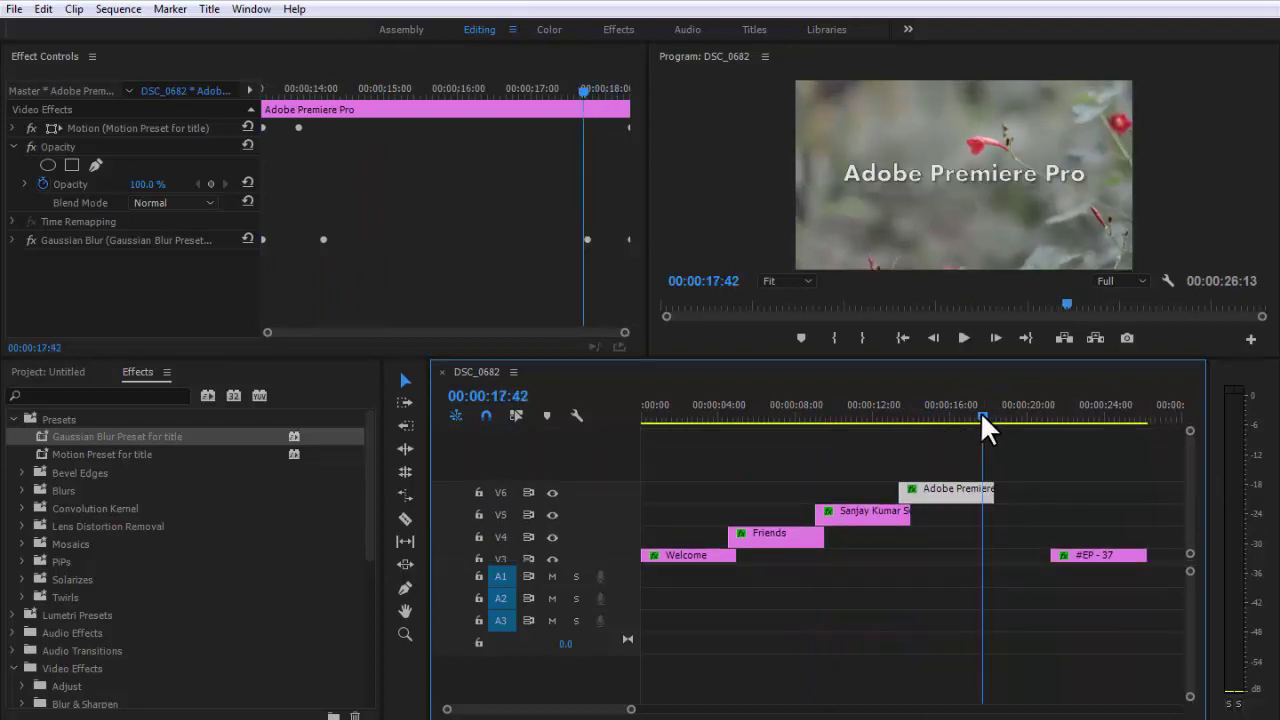
drag(980, 418, 985, 418)
drag(1098, 555, 1043, 483)
scroll(855, 515, down, 2)
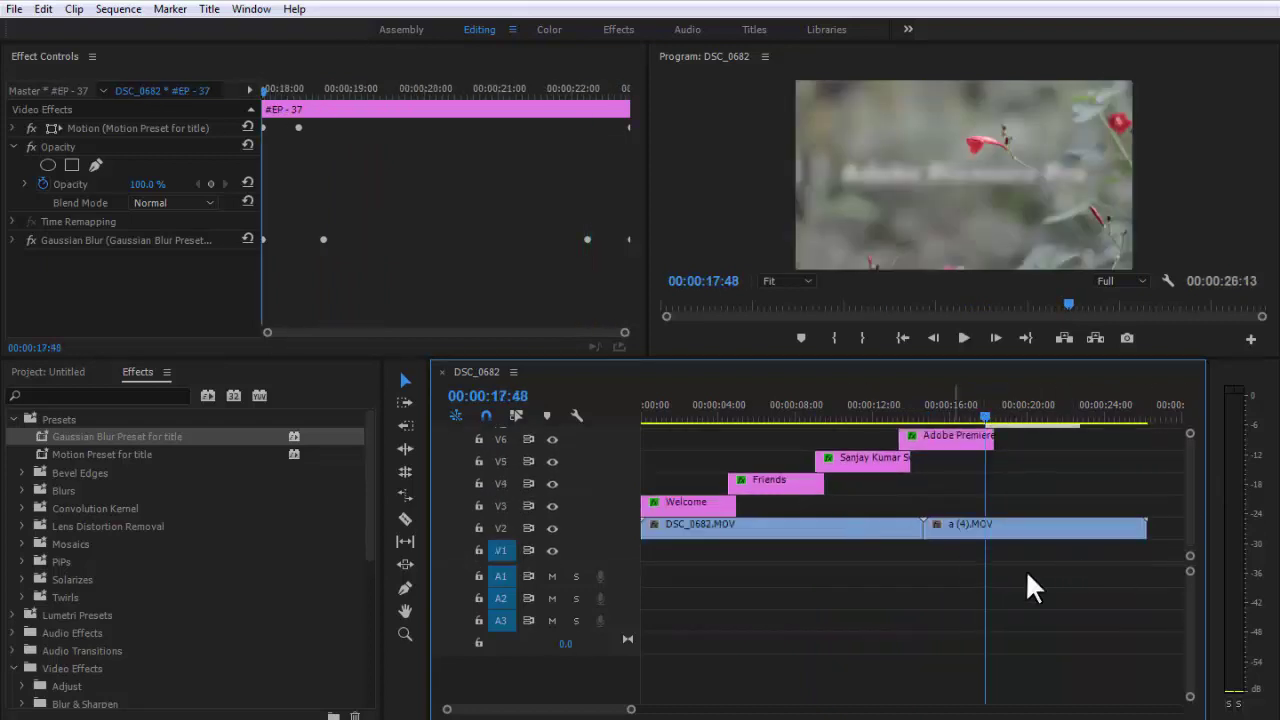
mouse_move(1188, 495)
mouse_down()
mouse_move(1189, 478)
mouse_move(1189, 499)
mouse_up()
drag(686, 404, 608, 405)
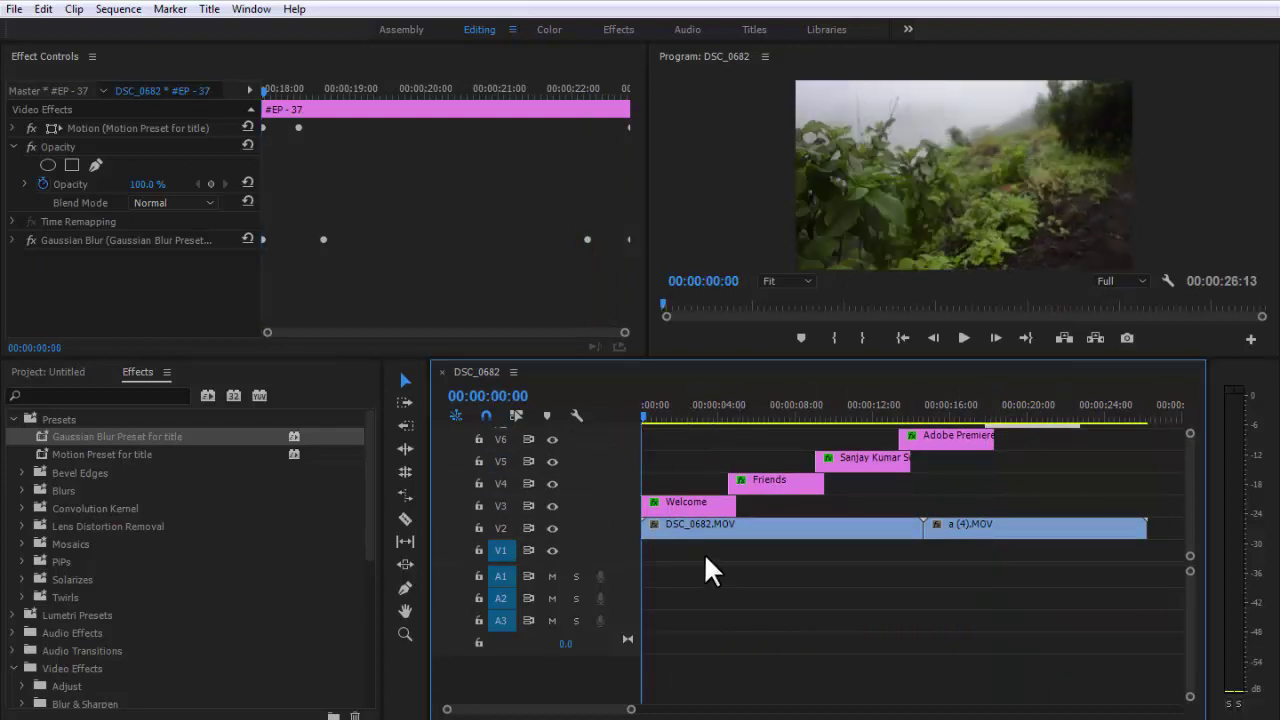
Step: Apply the Blur & Sharpen Camera Blur effect to the DSC_0682.MOV background clip
click(689, 525)
click(34, 374)
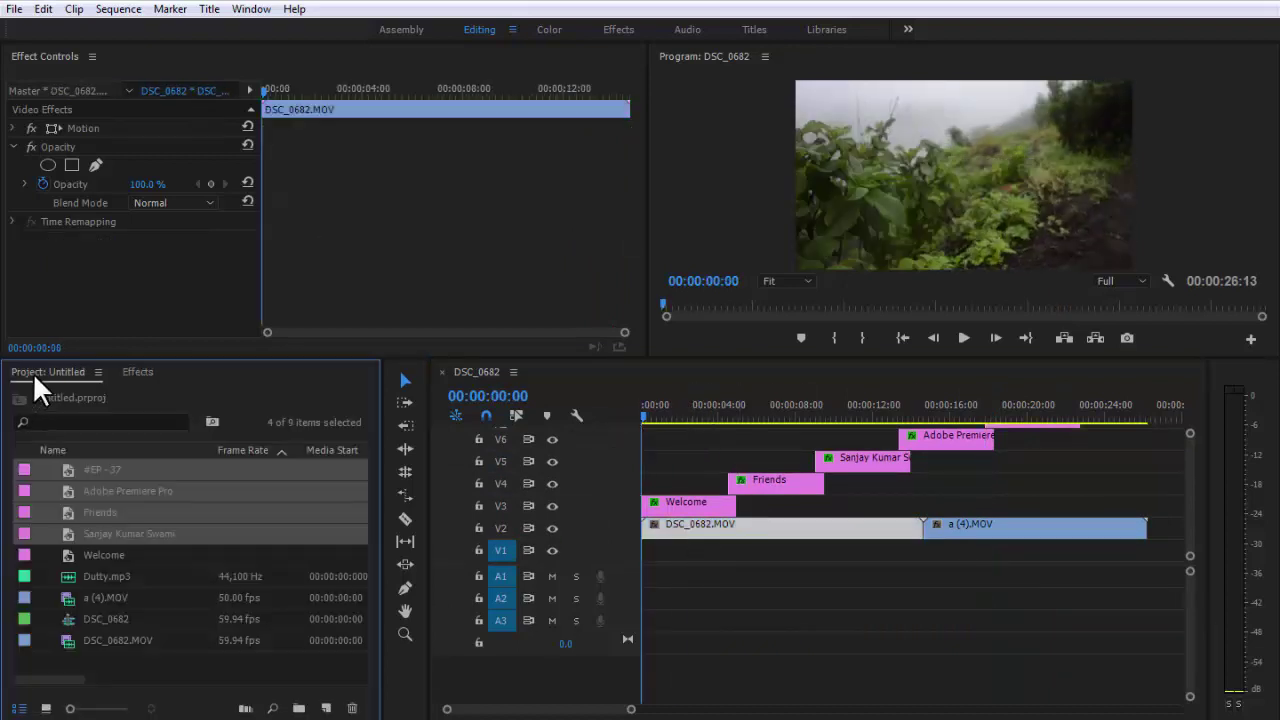
click(128, 372)
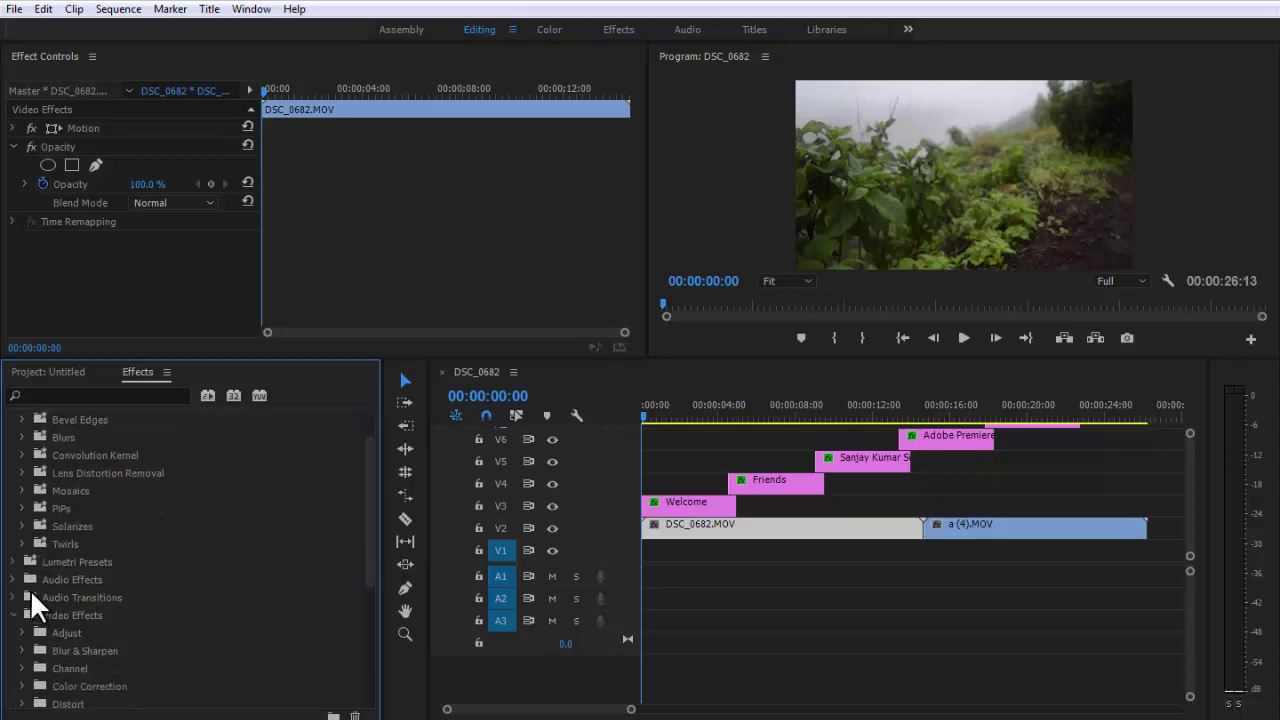
scroll(30, 589, up, 1)
click(13, 420)
click(23, 526)
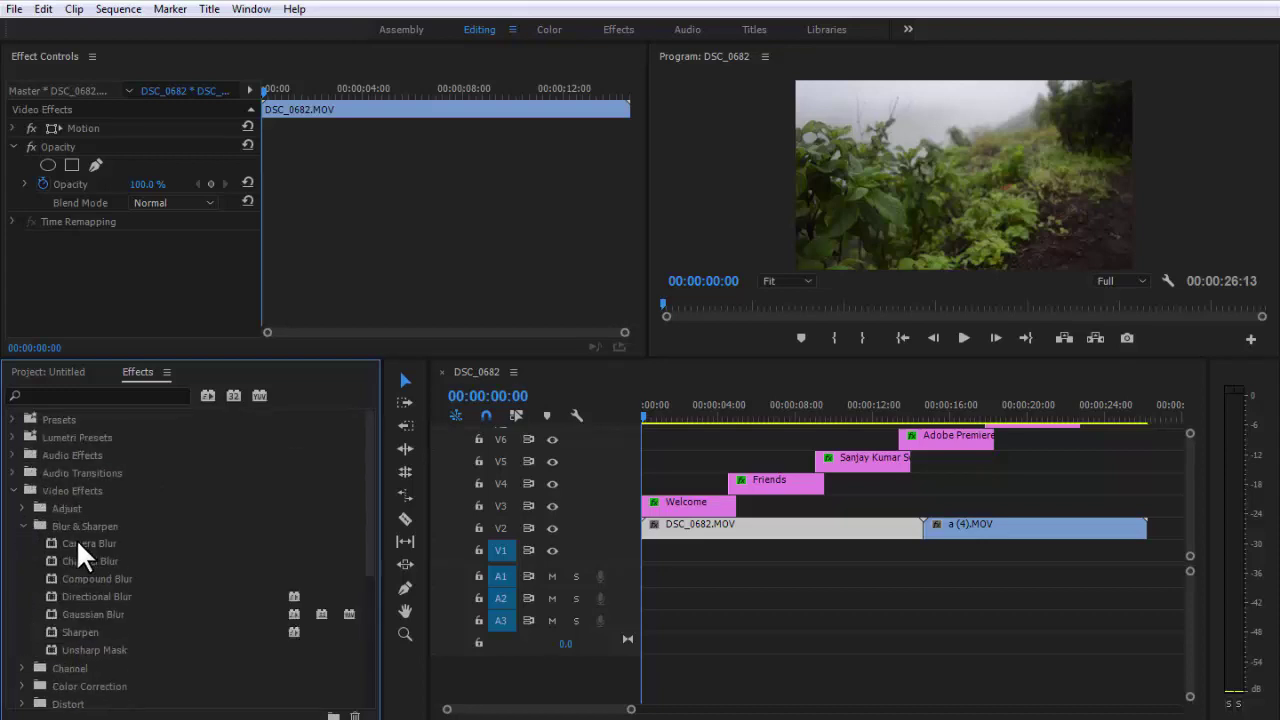
drag(75, 543, 679, 530)
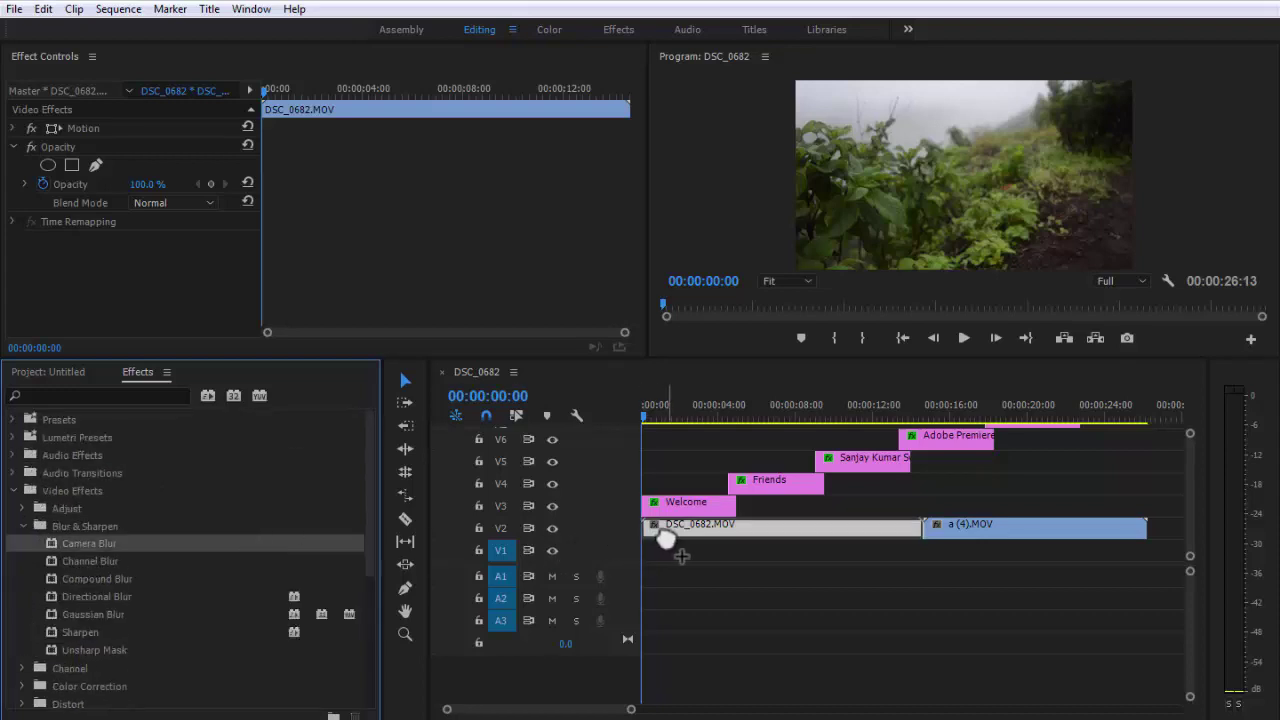
Step: Raise Camera Blur's Percent Blur to 100 and preview the blurred background
drag(709, 405, 623, 415)
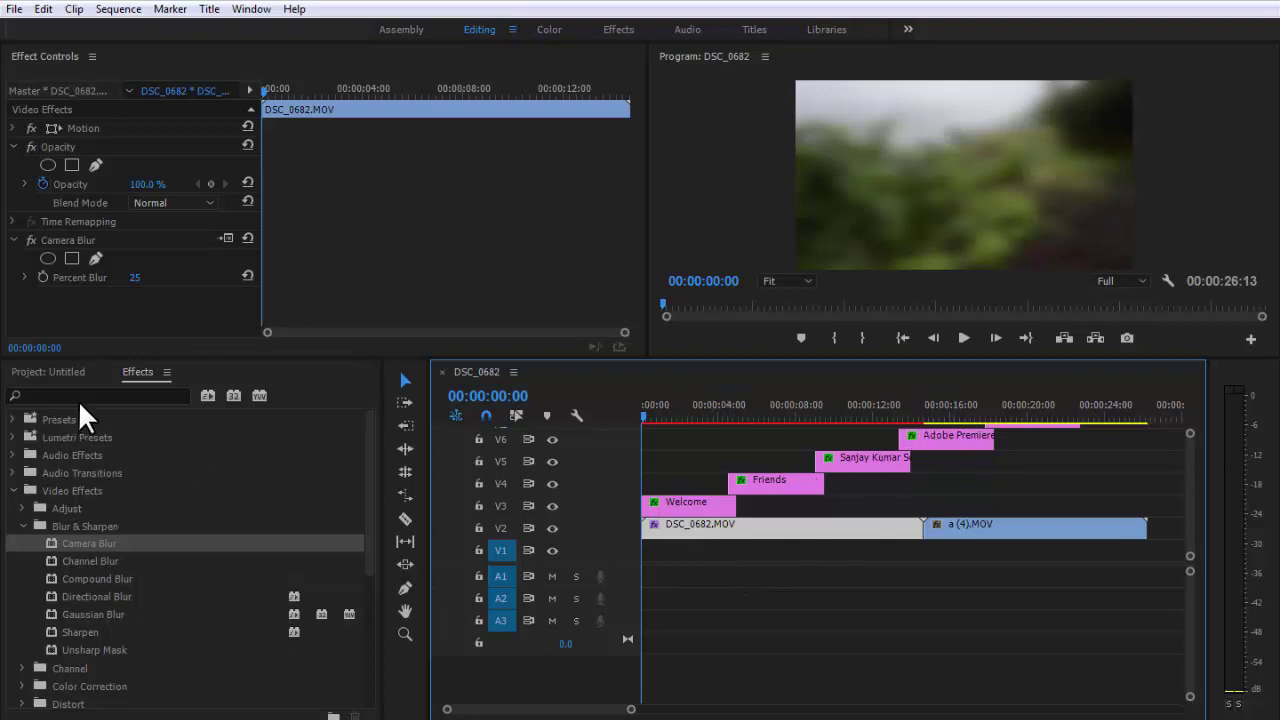
click(65, 241)
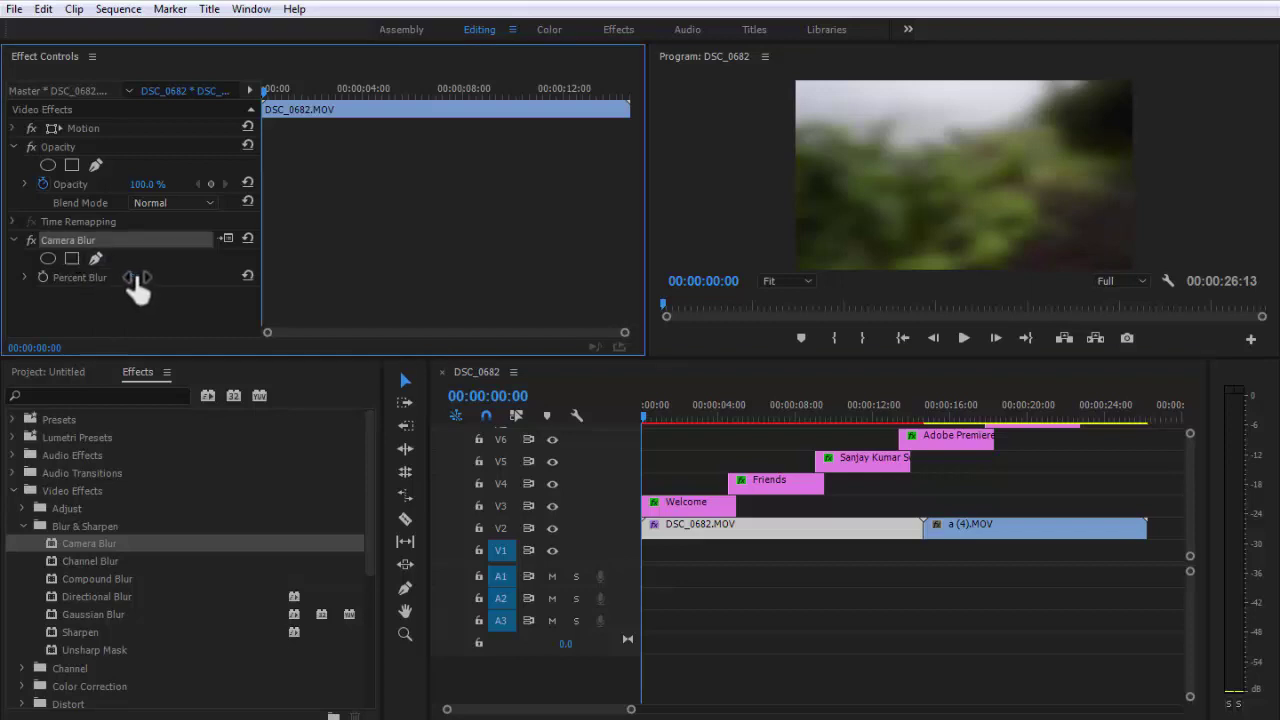
drag(137, 277, 220, 277)
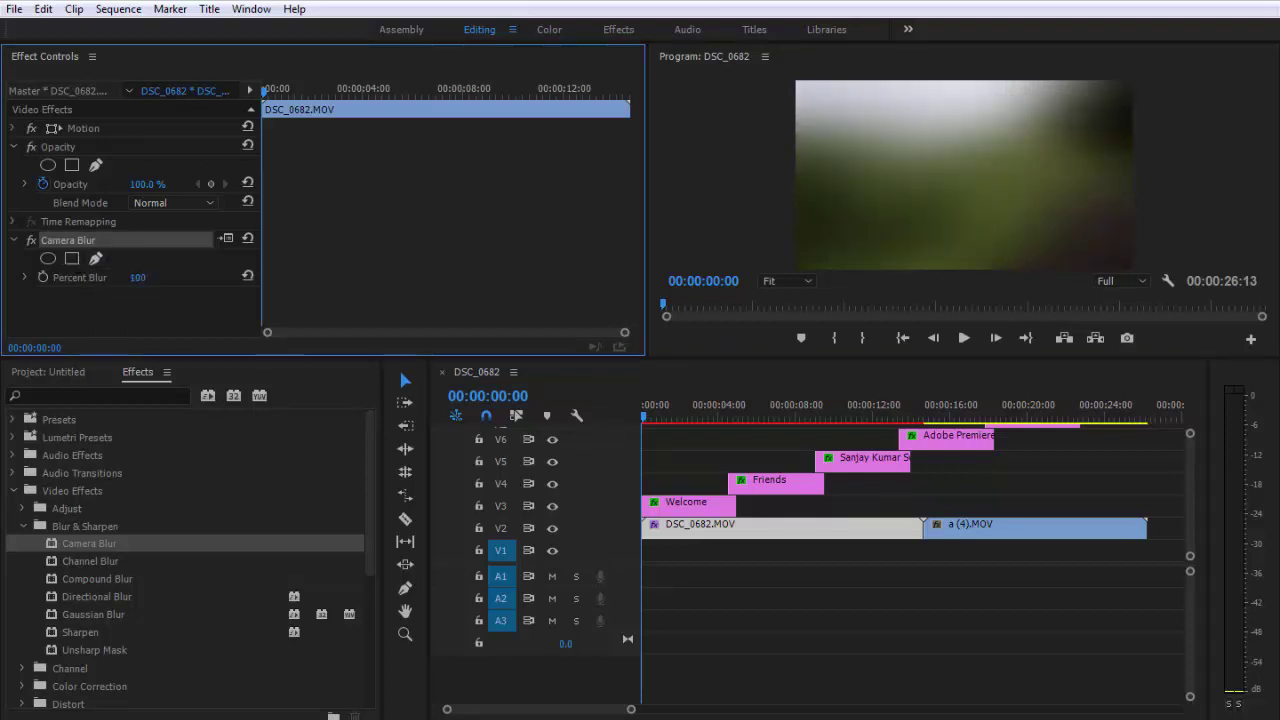
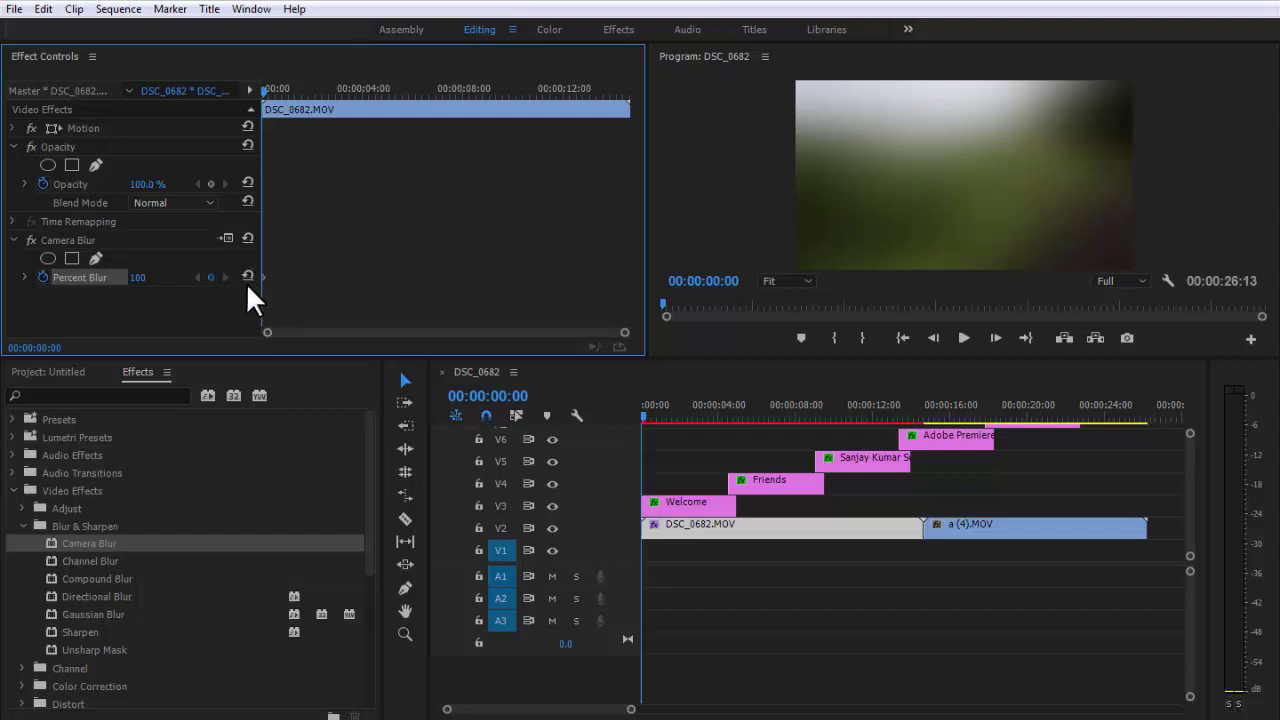
Step: Add a Camera Blur keyframe of 20 at 00:00:01:44 on DSC_0682
drag(312, 90, 305, 90)
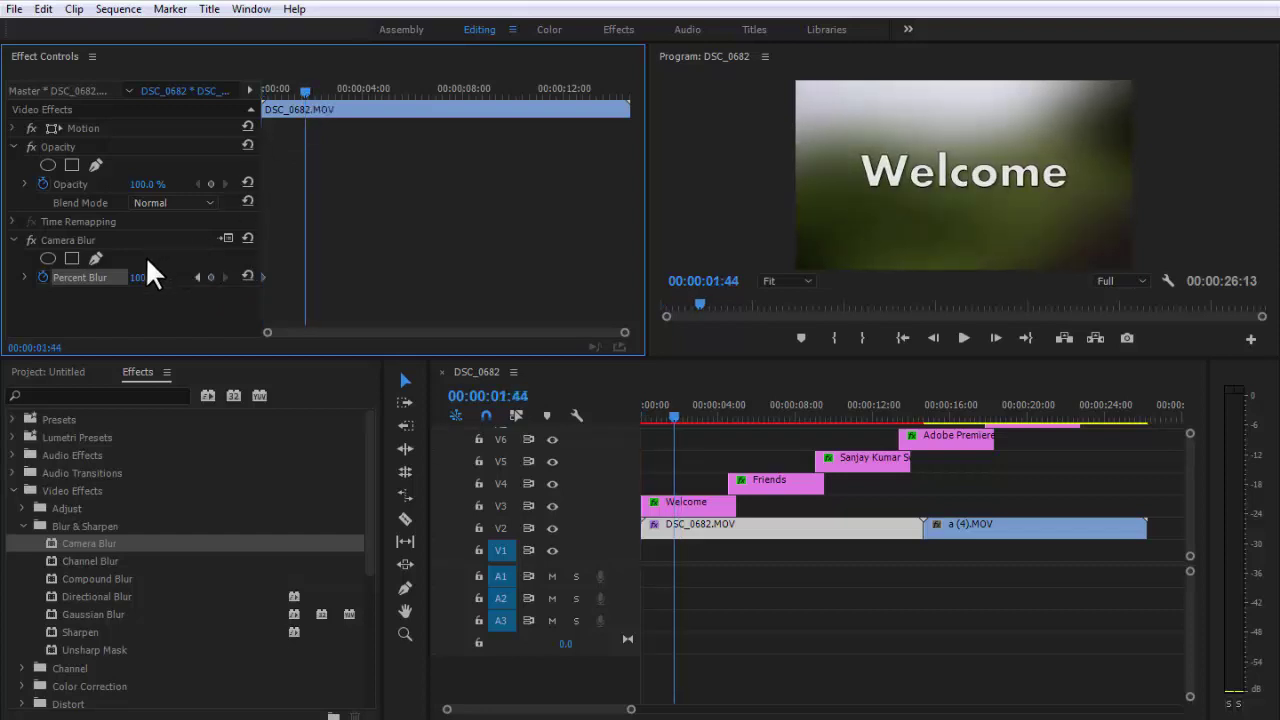
click(210, 278)
click(137, 277)
text(20)
key(Return)
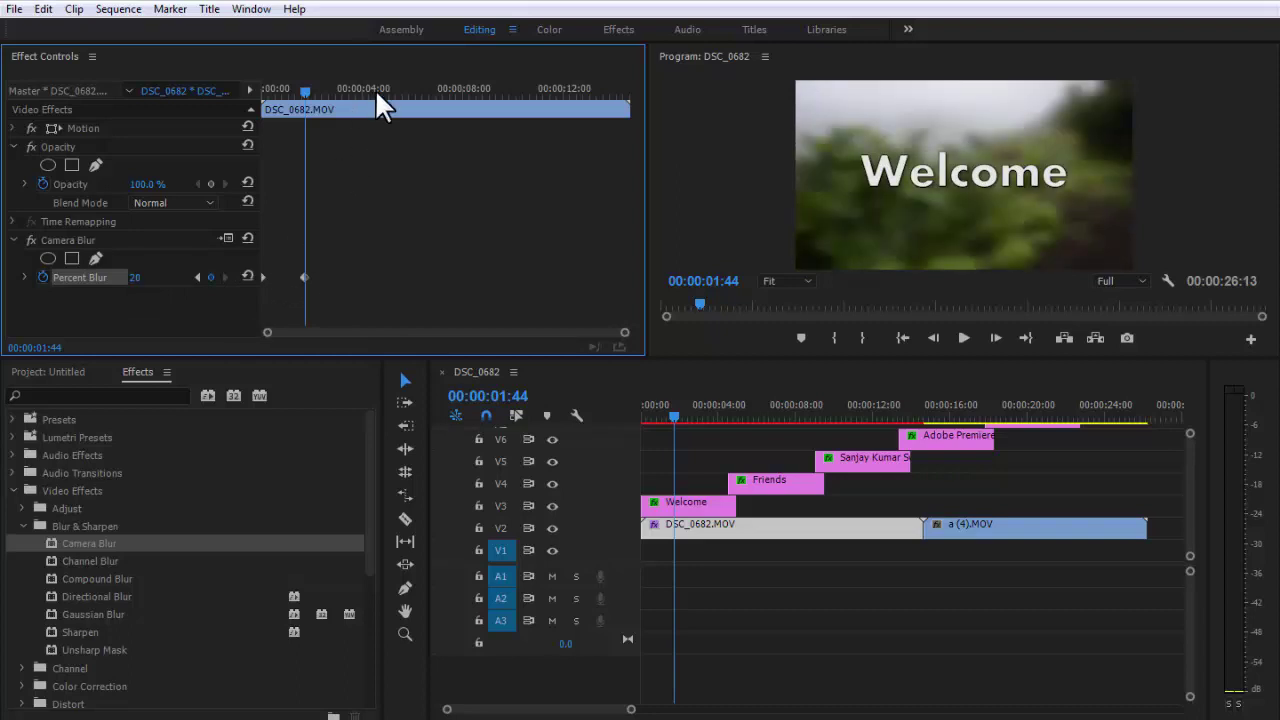
Step: Add a 0 blur keyframe at 00:00:04:08, then play the blur-in from the start
click(367, 89)
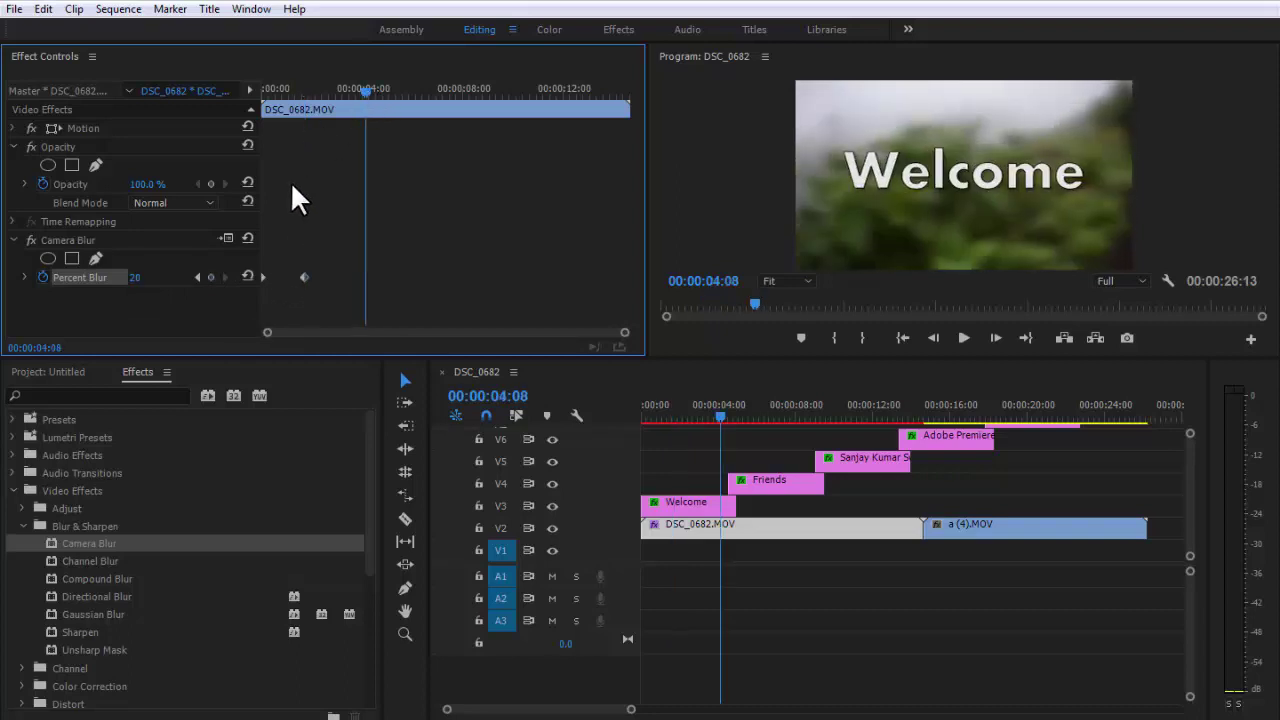
click(210, 277)
click(137, 277)
text(0)
key(Return)
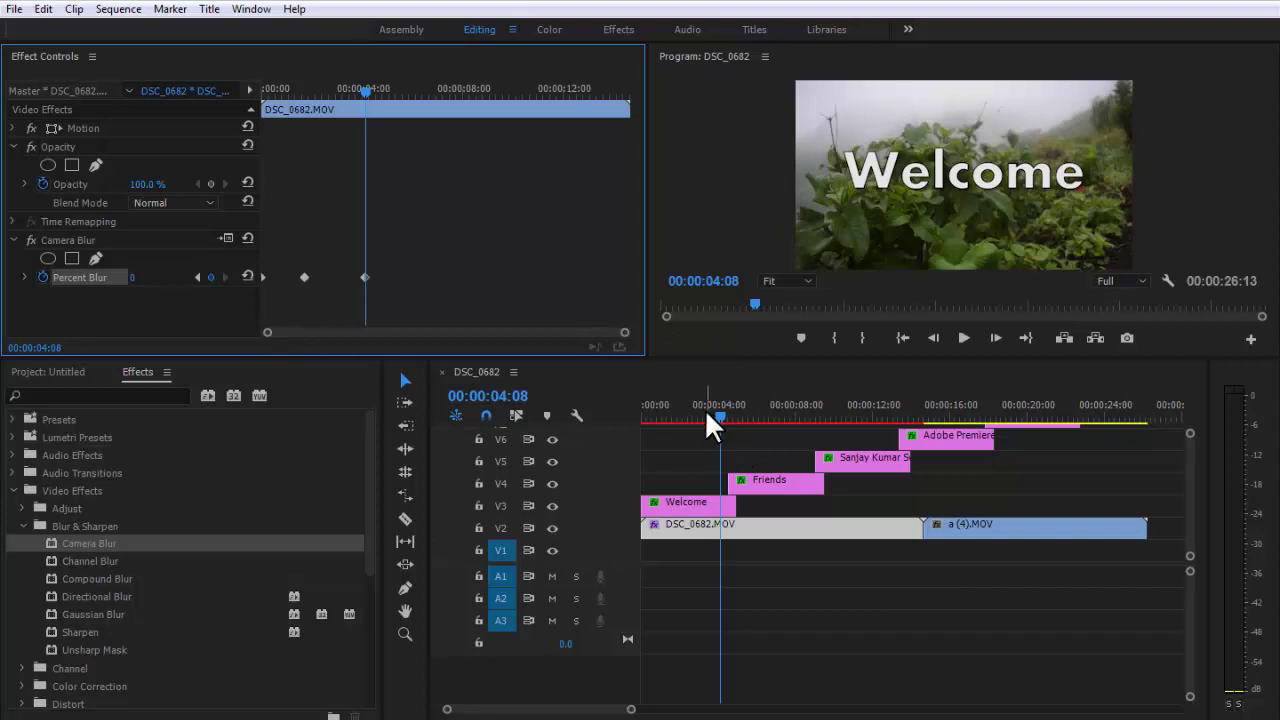
drag(708, 425, 641, 420)
key(space)
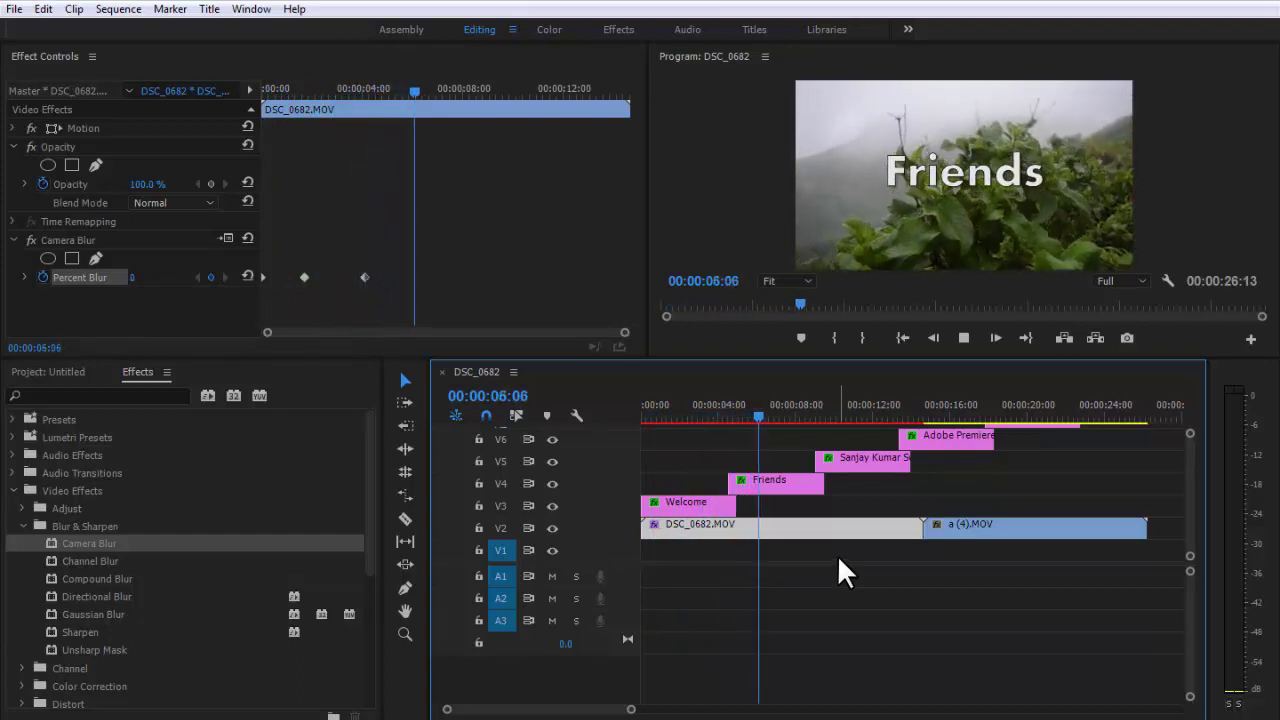
Step: Stop playback and place the playhead near DSC_0682's end with the clip selected
key(space)
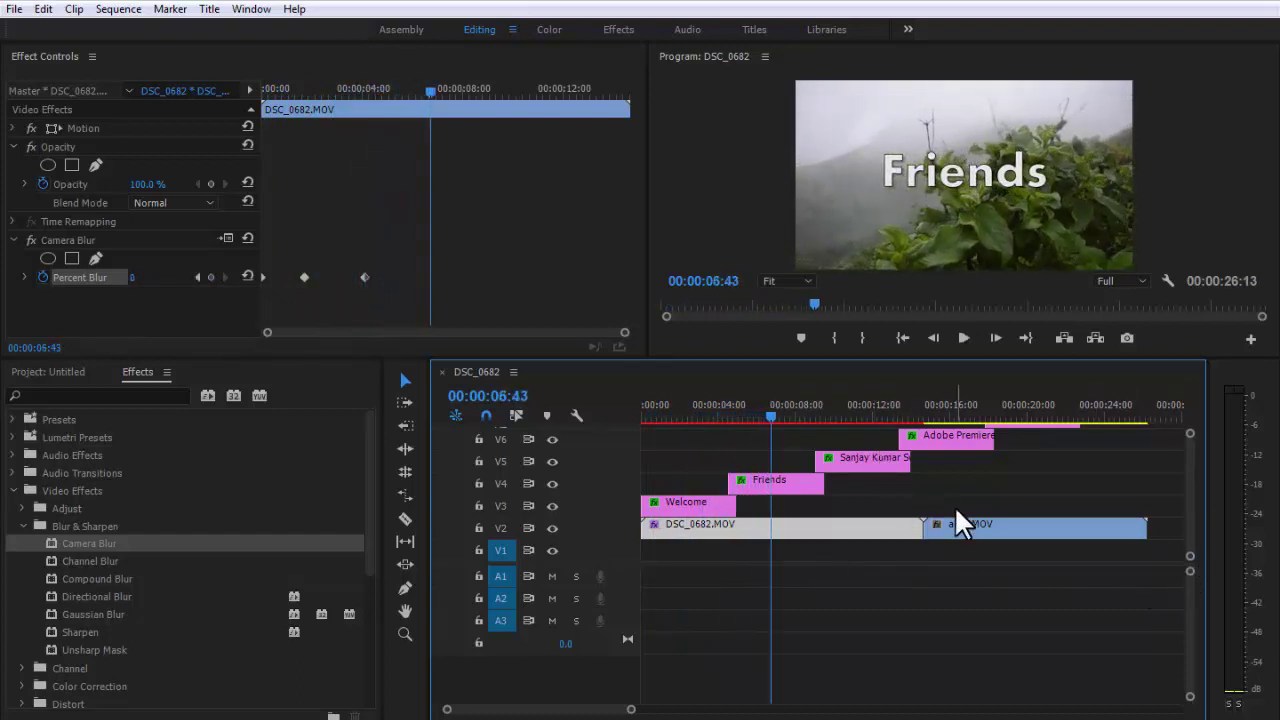
mouse_move(1190, 474)
mouse_down()
mouse_move(1189, 458)
mouse_move(1189, 497)
mouse_up()
mouse_move(910, 416)
mouse_down()
mouse_move(945, 417)
mouse_move(910, 419)
mouse_up()
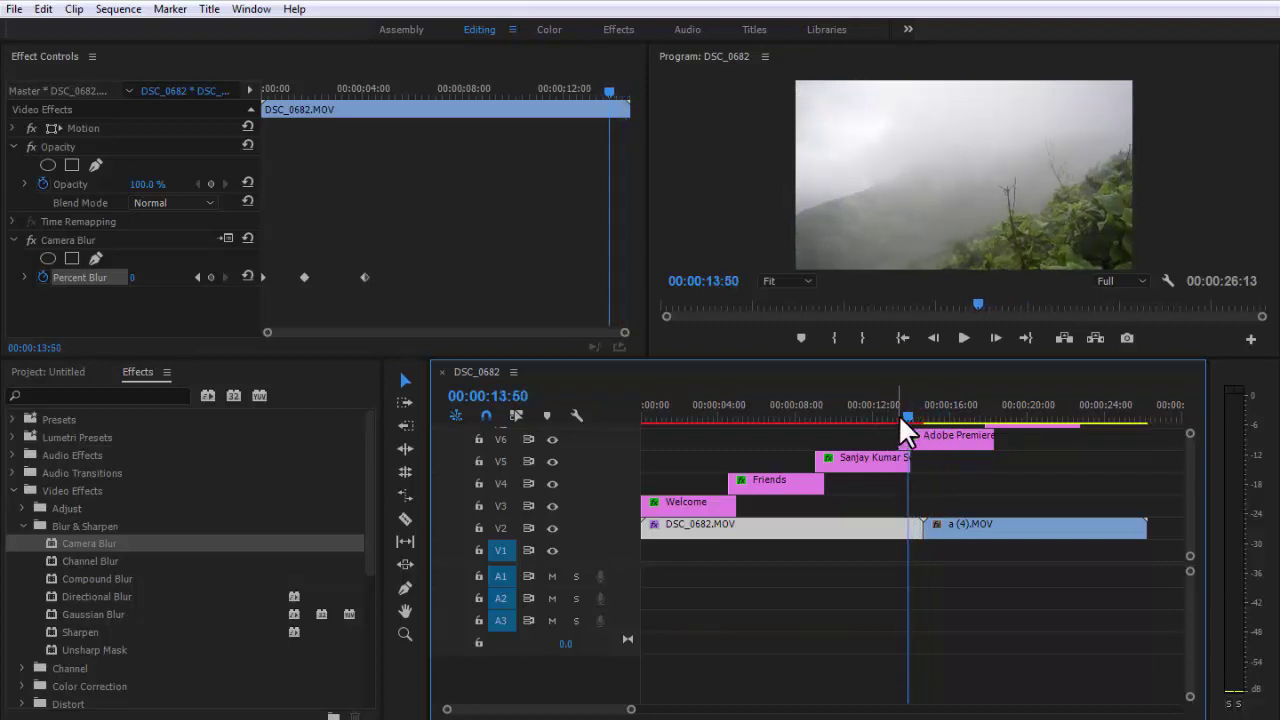
click(898, 414)
click(915, 527)
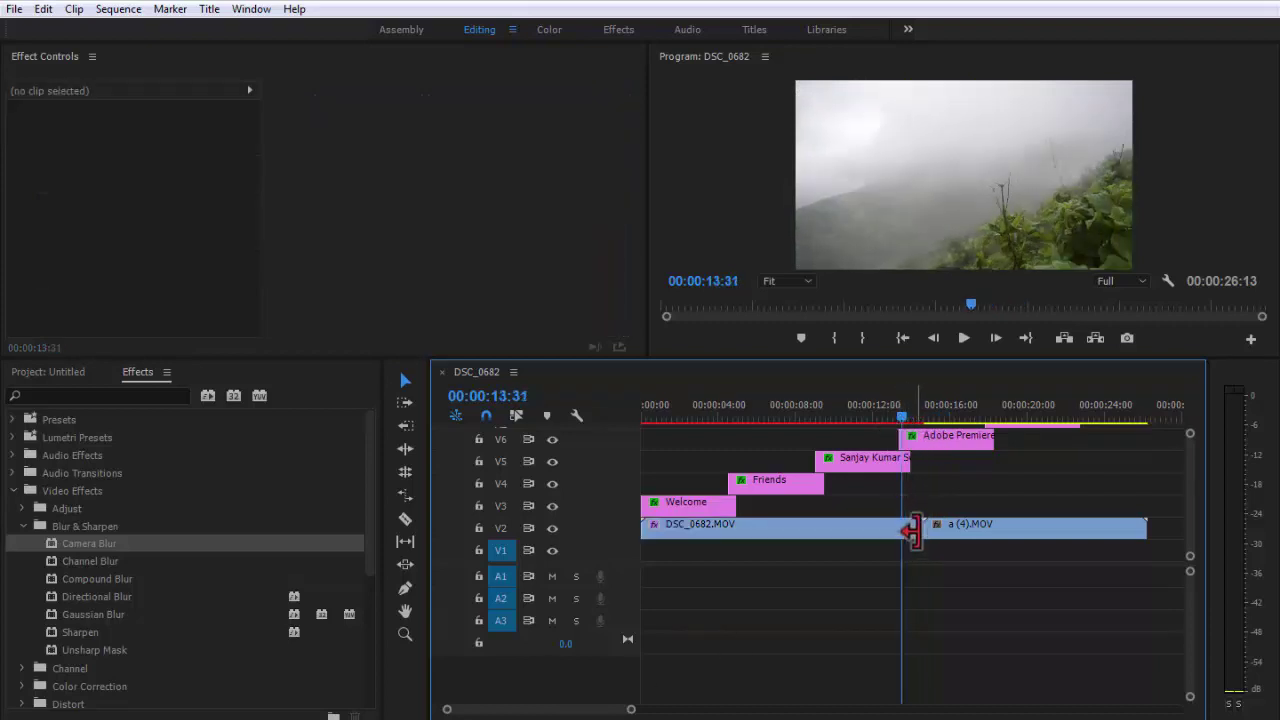
click(870, 523)
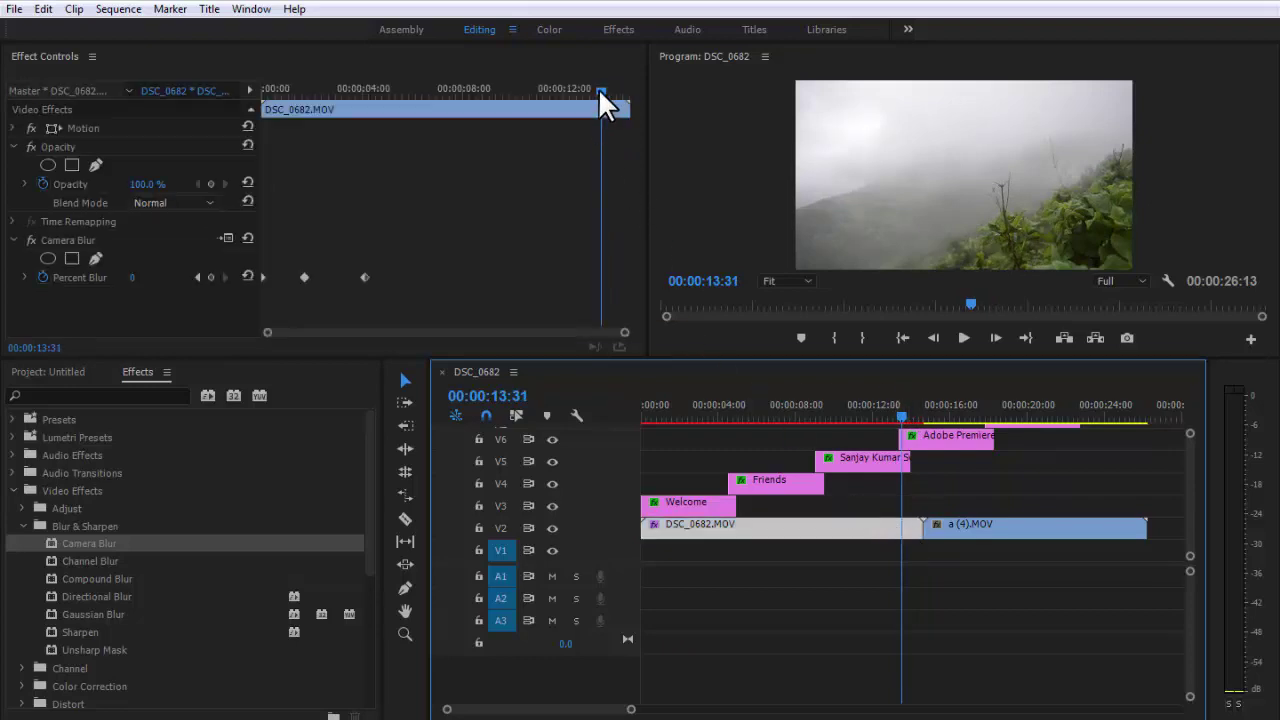
mouse_move(600, 92)
mouse_down()
mouse_move(632, 90)
mouse_move(598, 95)
mouse_up()
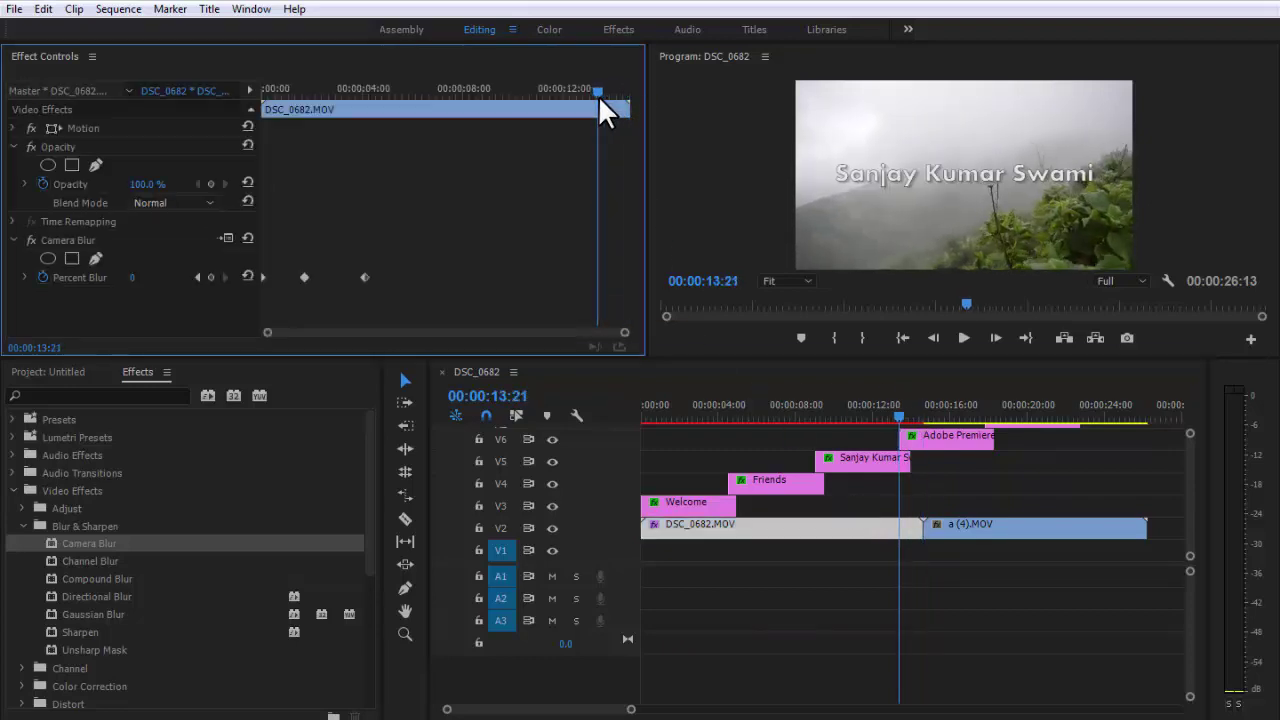
Step: Add a 0 blur keyframe at 13:21 and a 100 blur keyframe near the clip's end
click(211, 277)
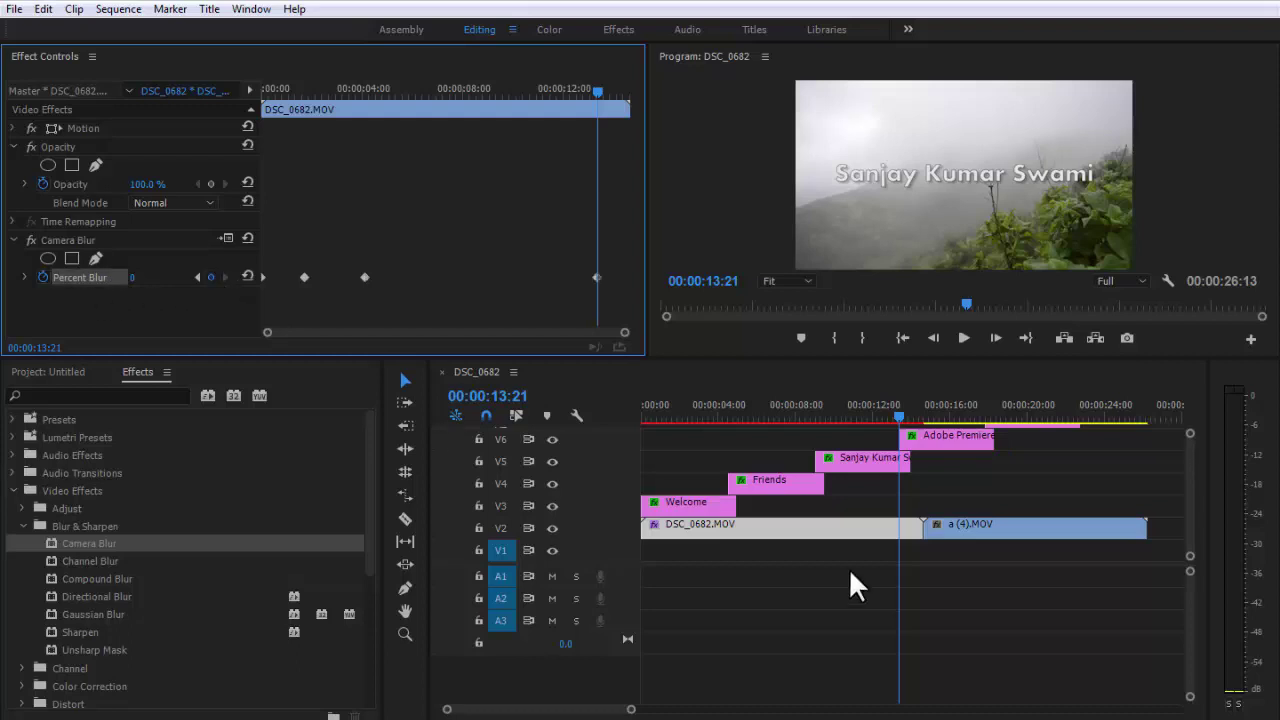
click(792, 531)
click(597, 277)
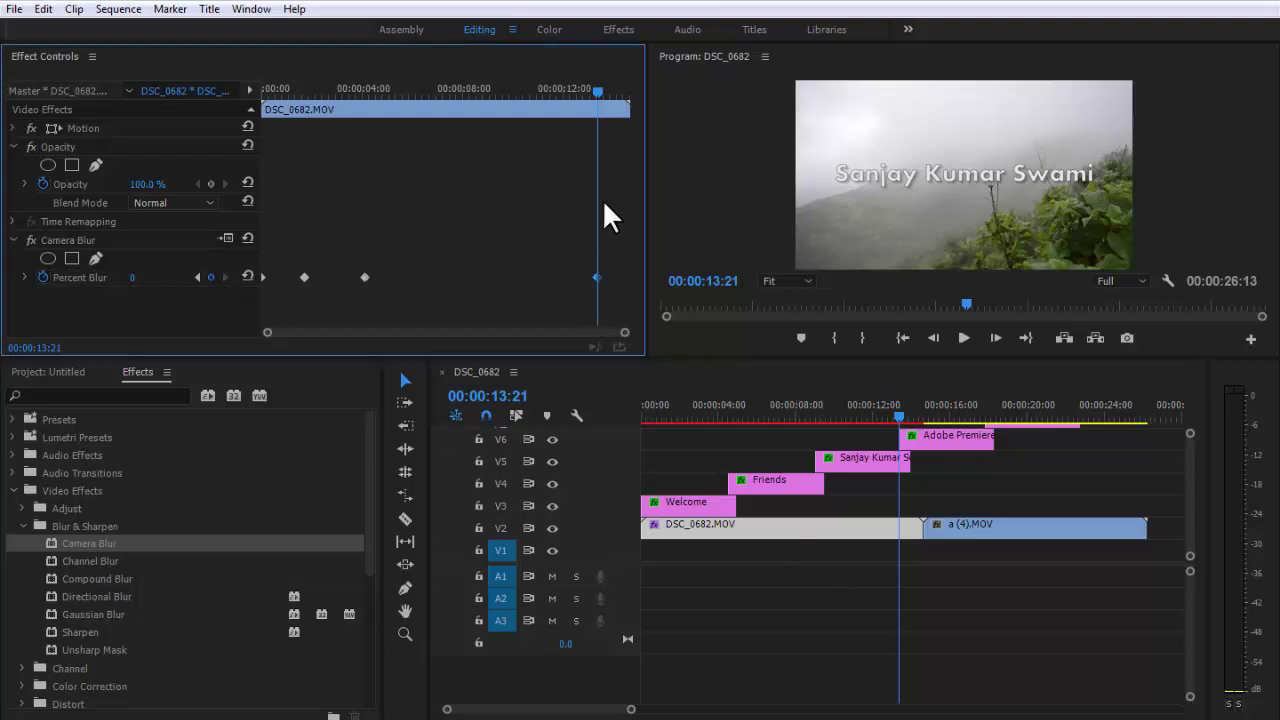
drag(597, 103, 619, 90)
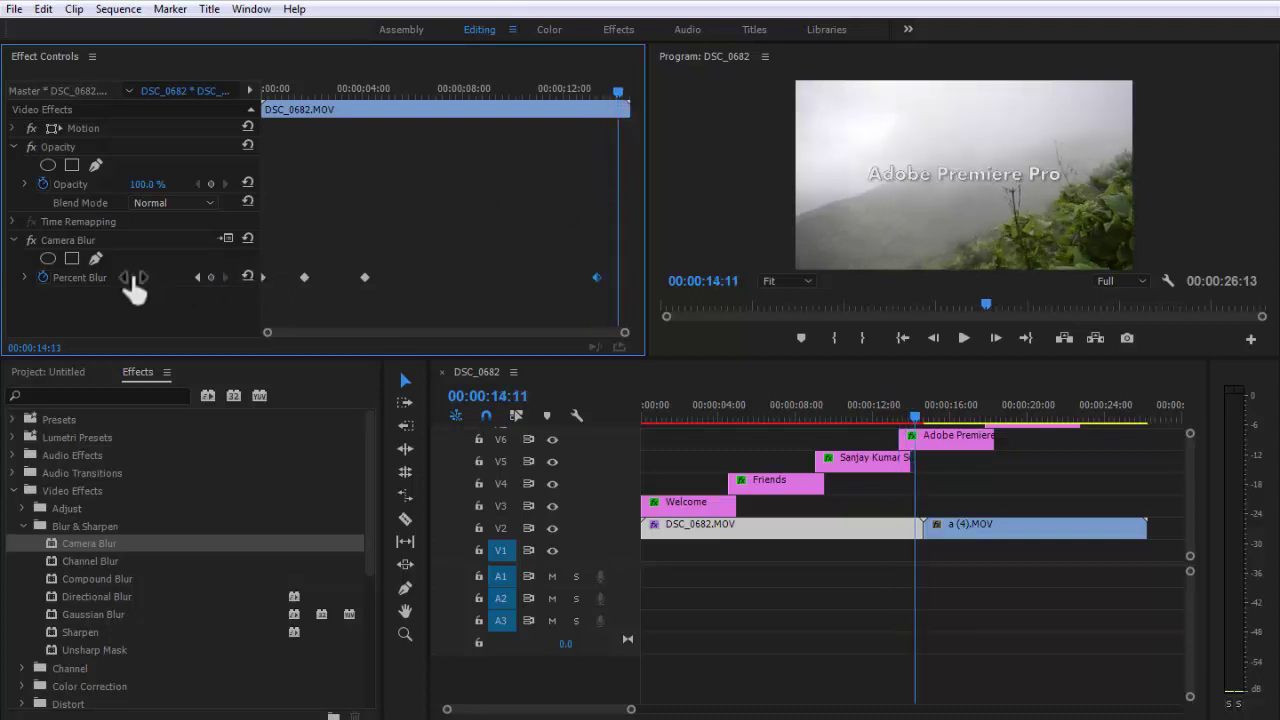
drag(135, 283, 235, 283)
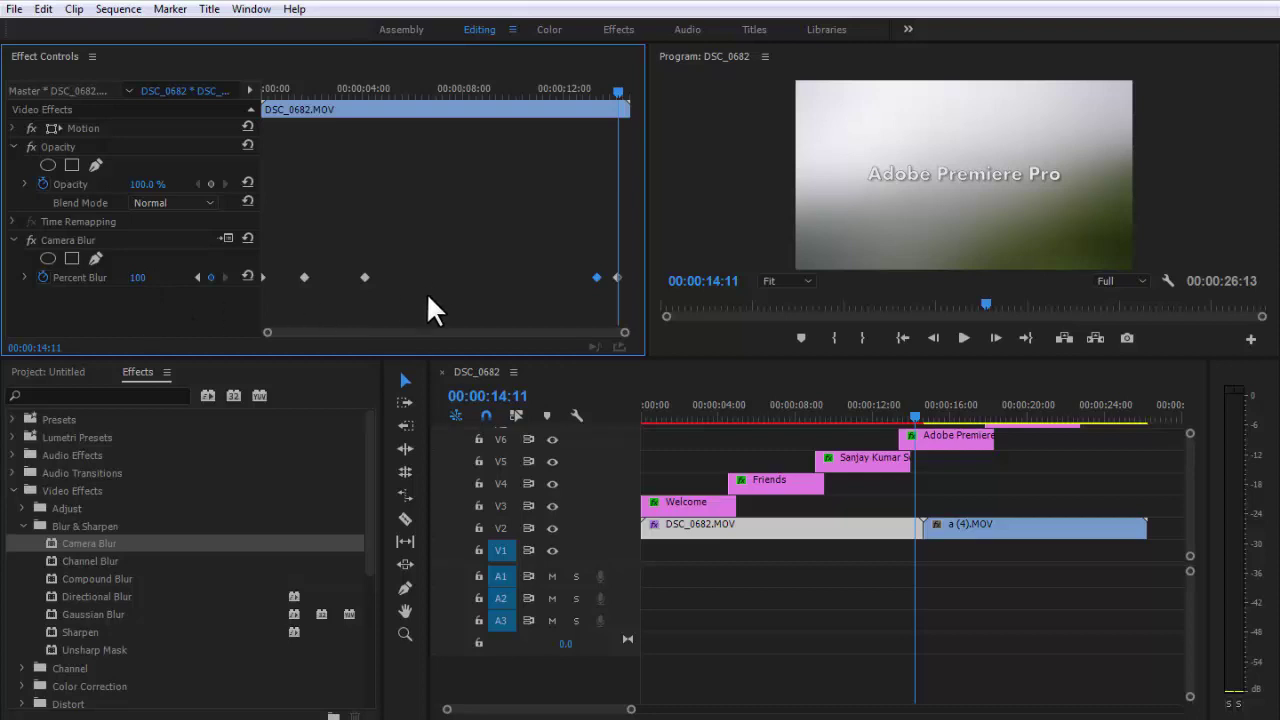
drag(620, 278, 631, 278)
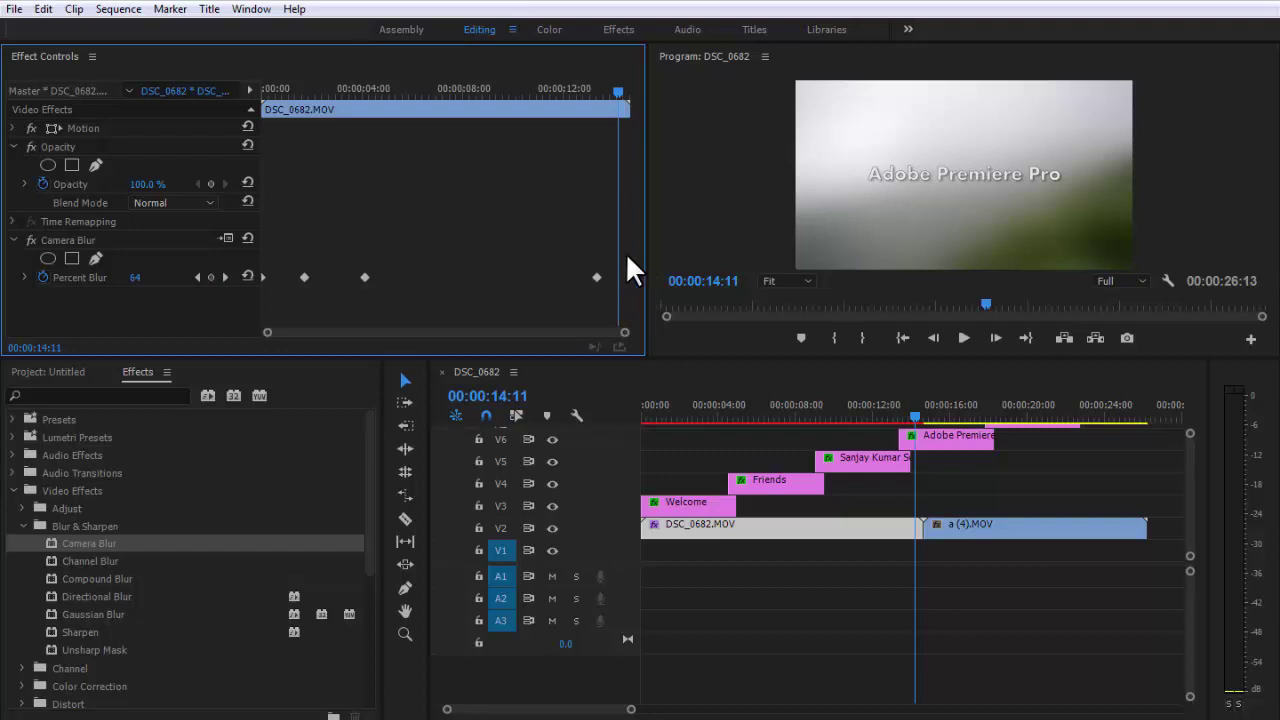
Step: Shift the sharp keyframe earlier to about 12:51, then move a (4).MOV up onto V3
drag(617, 90, 643, 100)
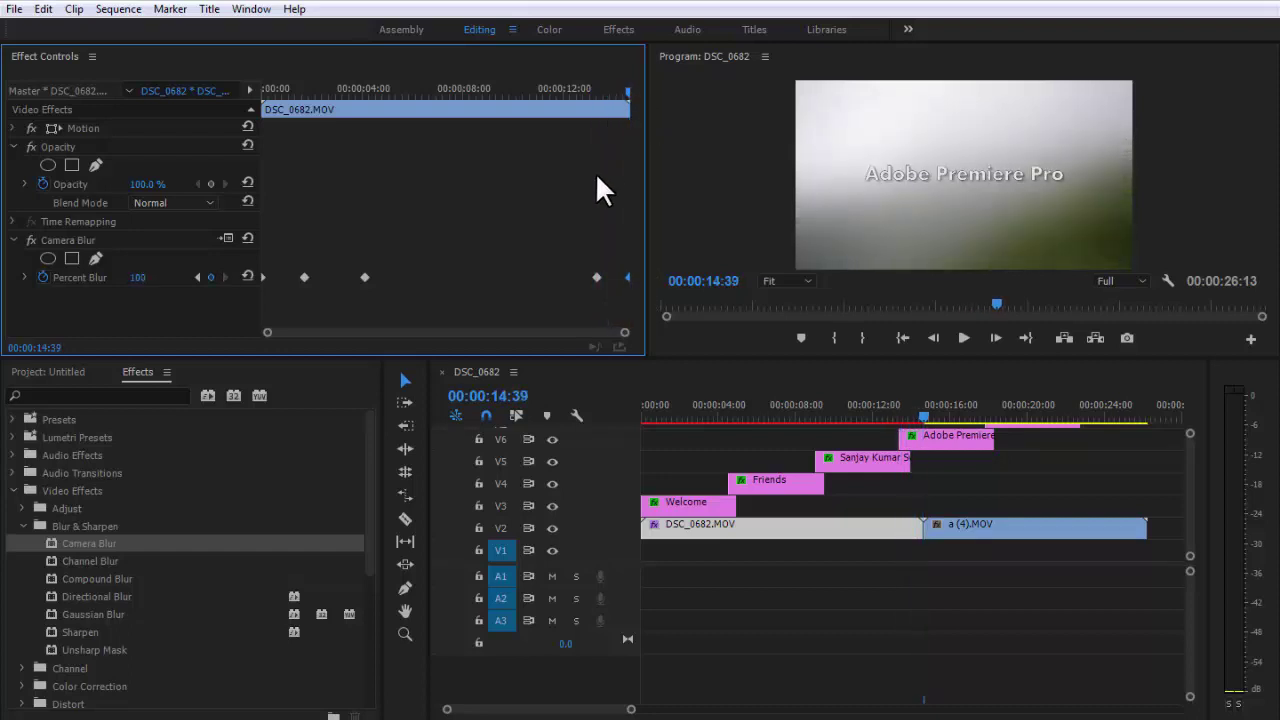
click(597, 277)
drag(597, 277, 587, 277)
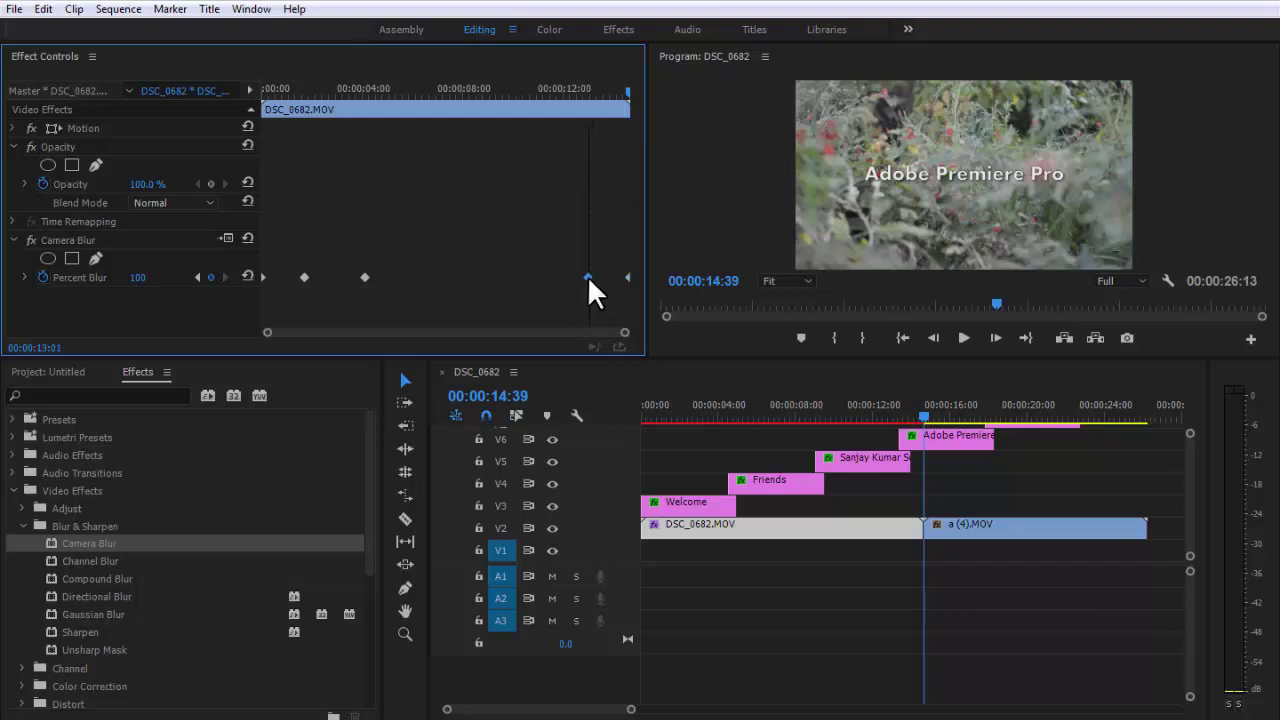
click(586, 88)
click(586, 88)
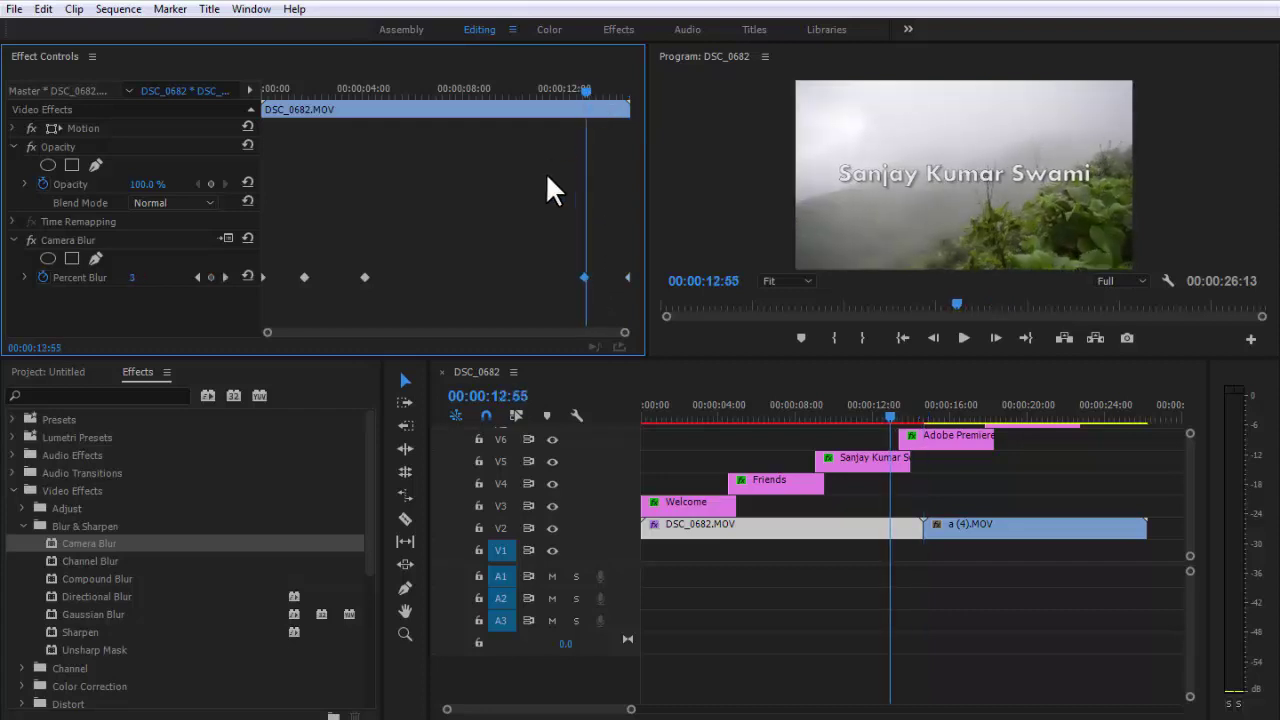
click(585, 91)
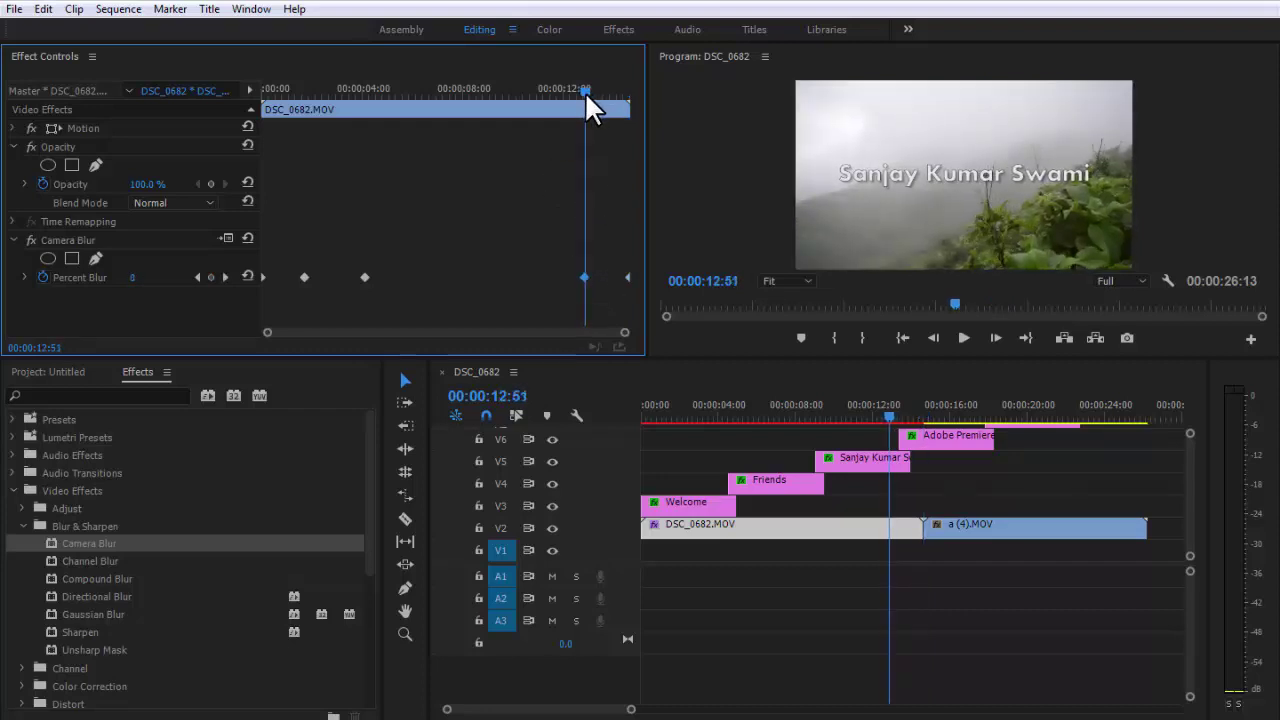
click(925, 522)
mouse_move(978, 532)
mouse_down()
mouse_move(963, 512)
mouse_move(905, 510)
mouse_up()
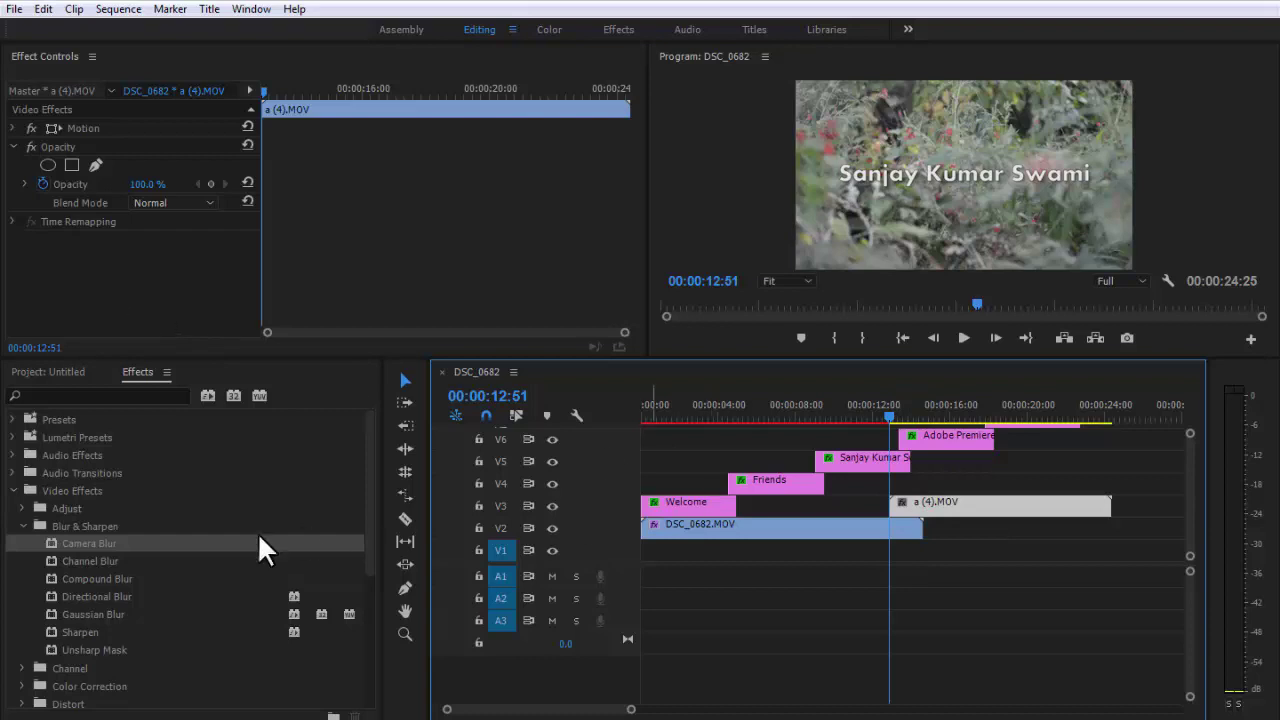
Step: Apply Camera Blur to a (4).MOV at full blur with a starting keyframe
mouse_move(68, 538)
mouse_down()
mouse_move(1005, 560)
mouse_move(974, 512)
mouse_up()
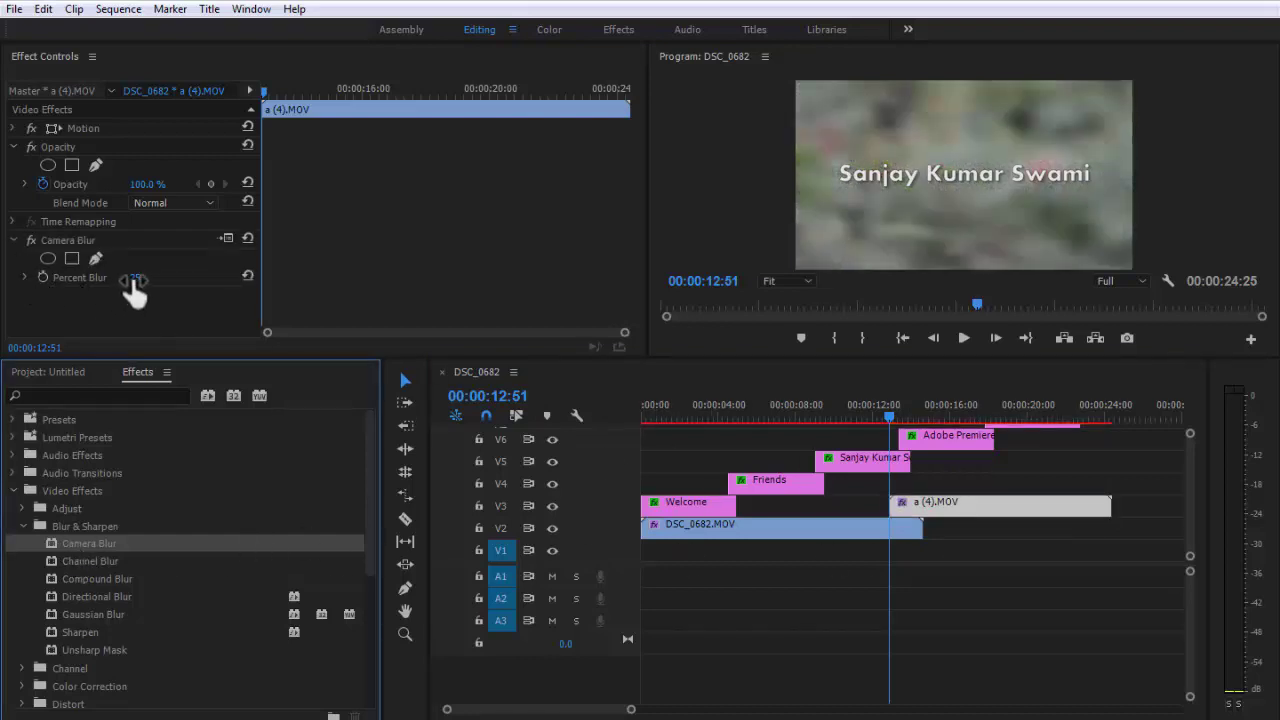
drag(135, 279, 215, 279)
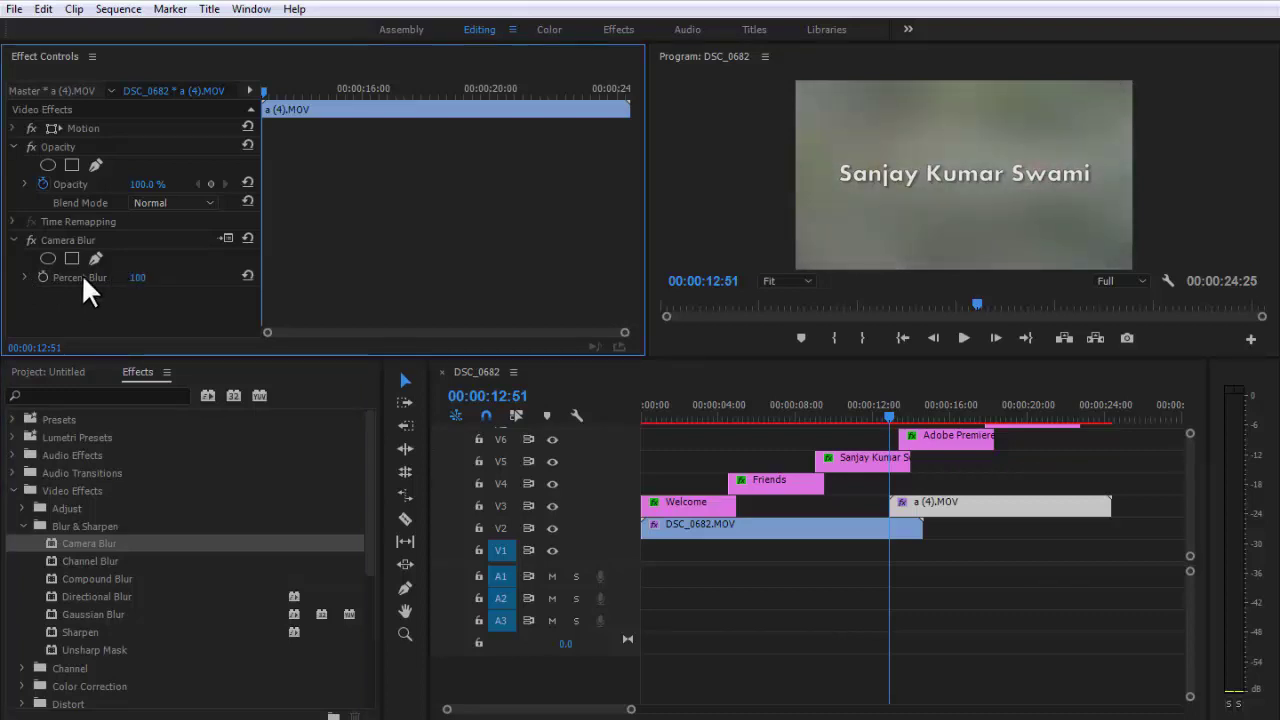
click(44, 277)
Step: Add a 0 blur keyframe at 14:35 so a (4).MOV sharpens
drag(263, 89, 318, 94)
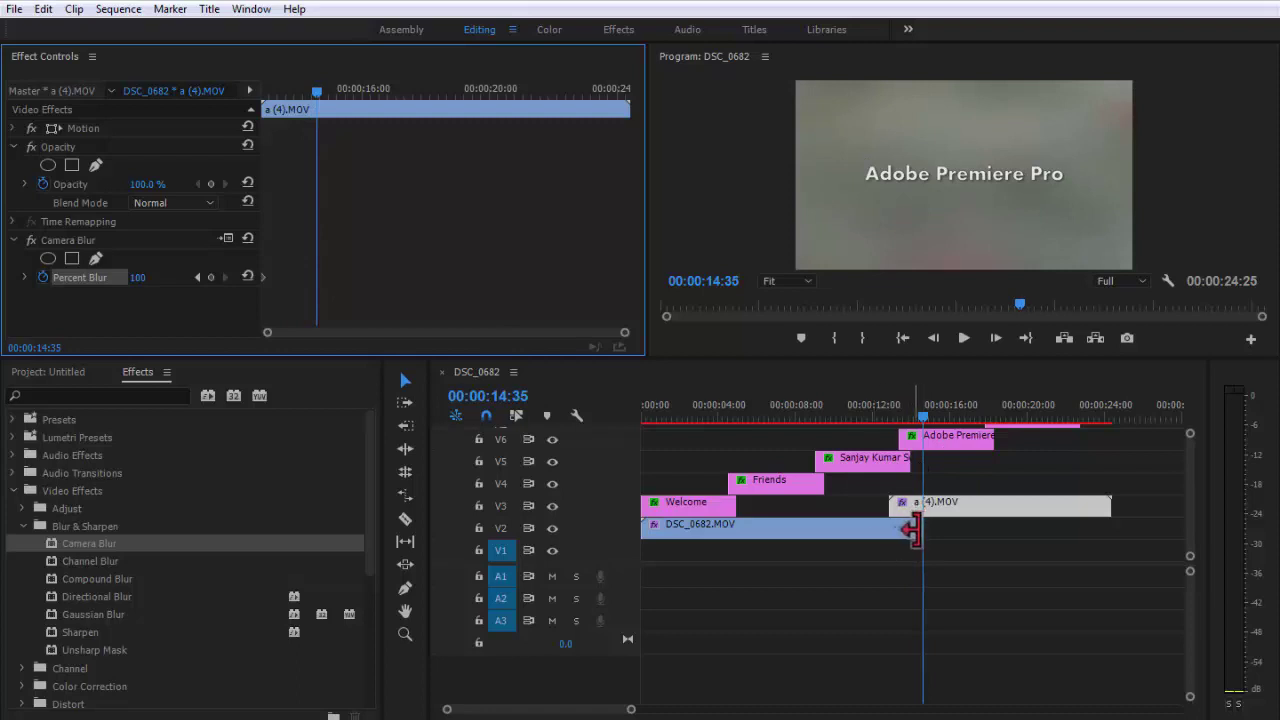
click(210, 277)
click(142, 277)
text(0)
key(Return)
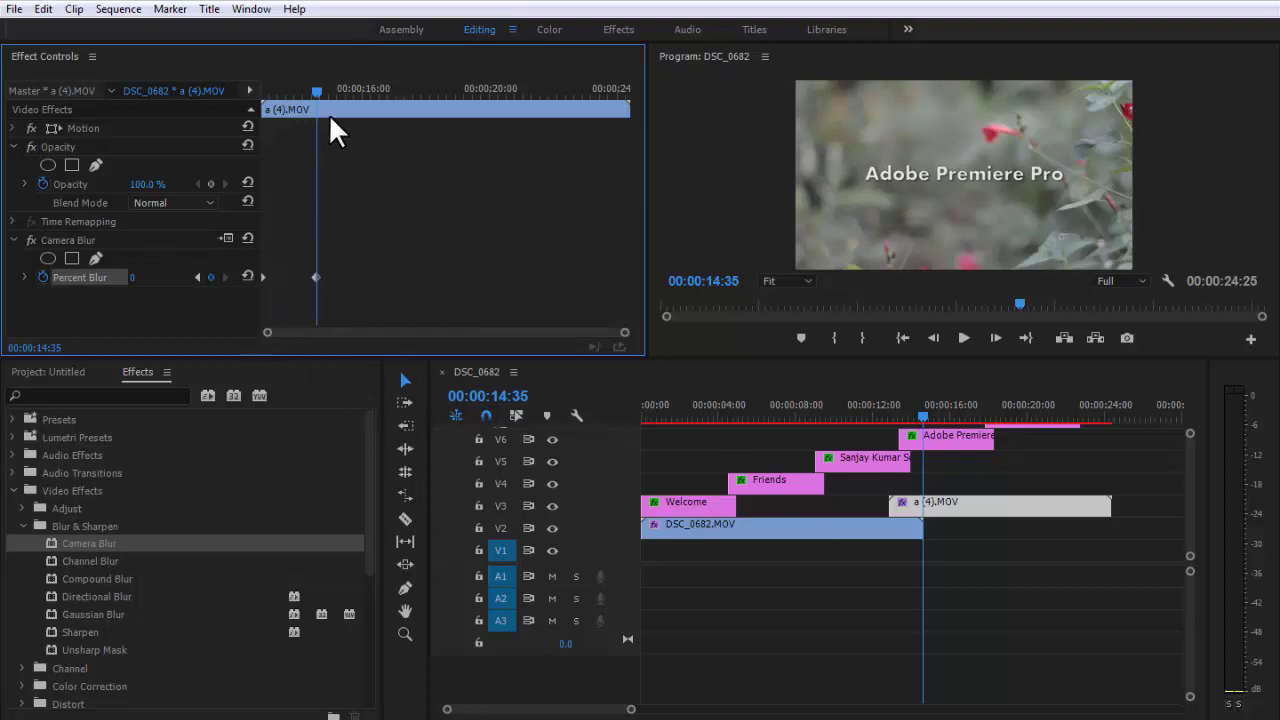
Step: Scrub and play back the blur transition between the two clips
mouse_move(315, 92)
mouse_down()
mouse_move(392, 118)
mouse_move(258, 118)
mouse_up()
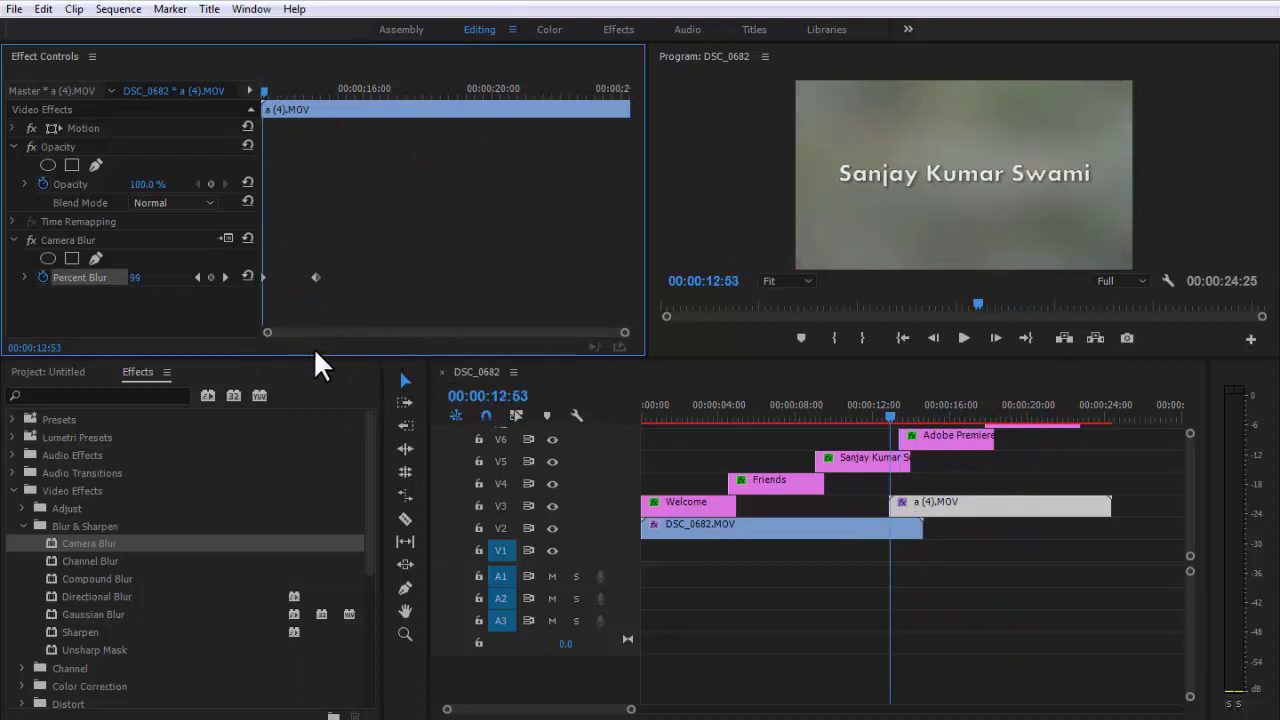
click(878, 411)
key(space)
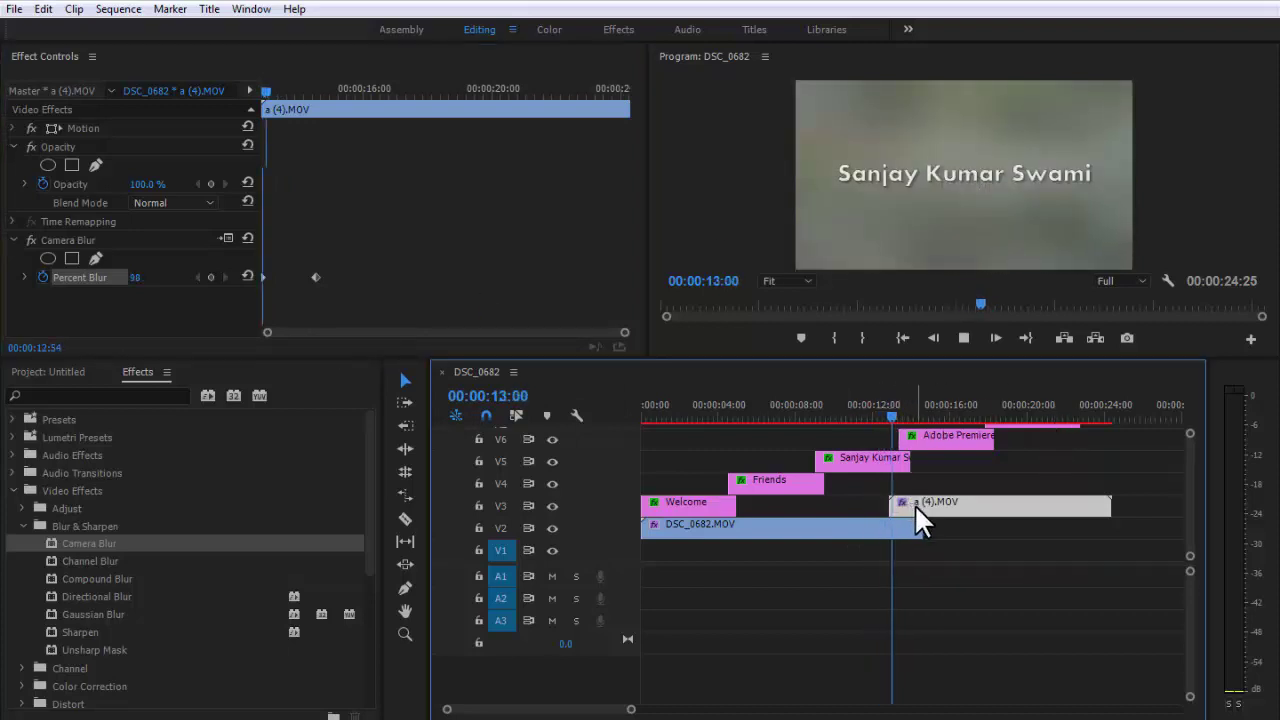
key(space)
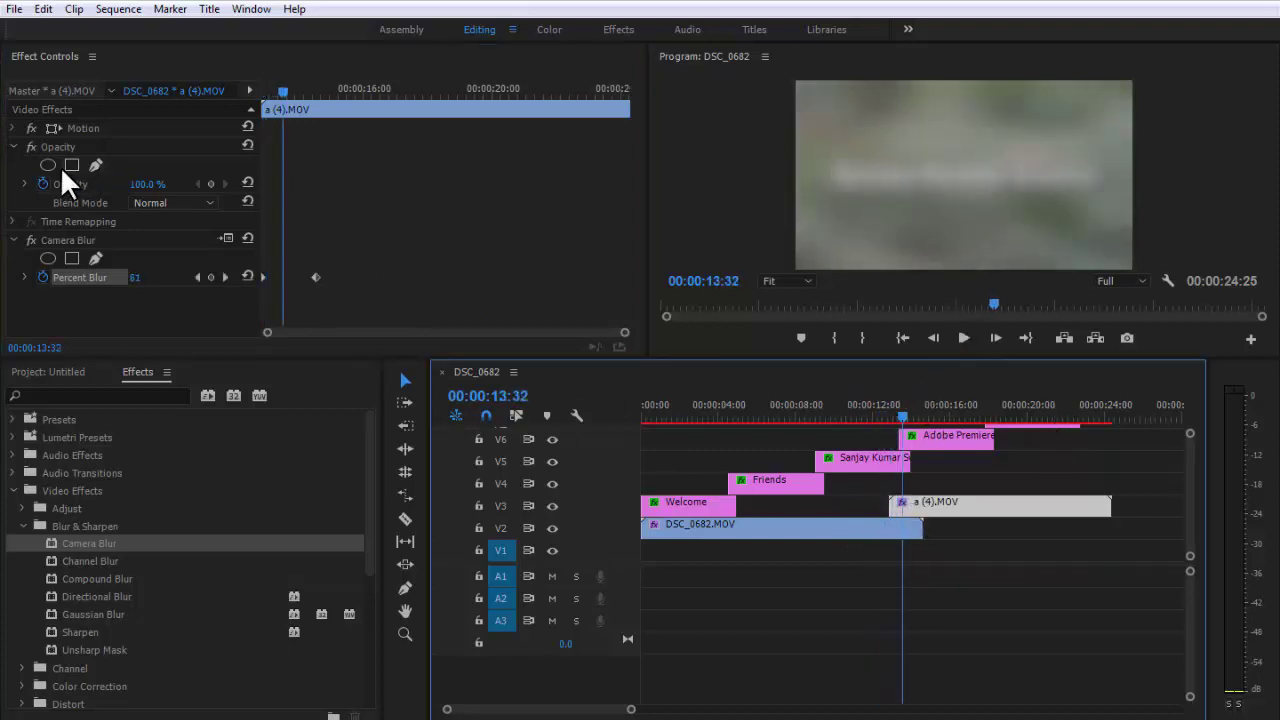
Step: Toggle the Opacity properties and select DSC_0682.MOV with the playhead at about 12:50
click(7, 144)
click(12, 144)
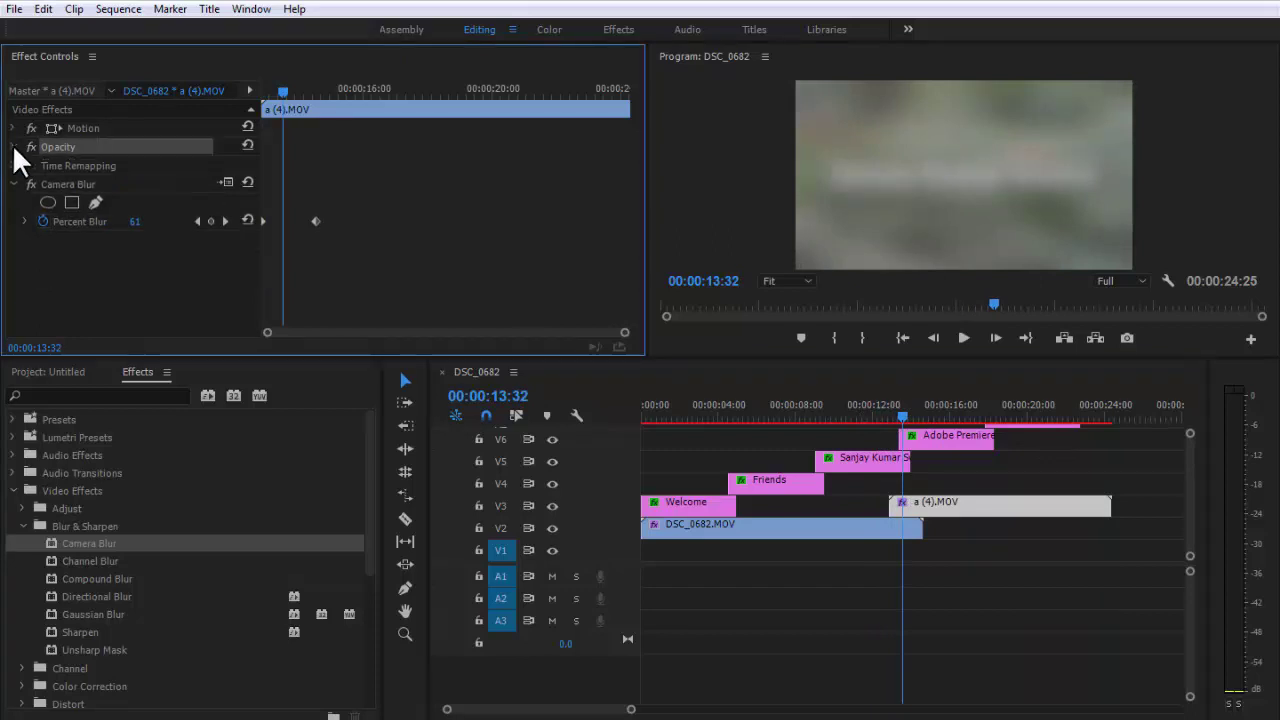
click(12, 144)
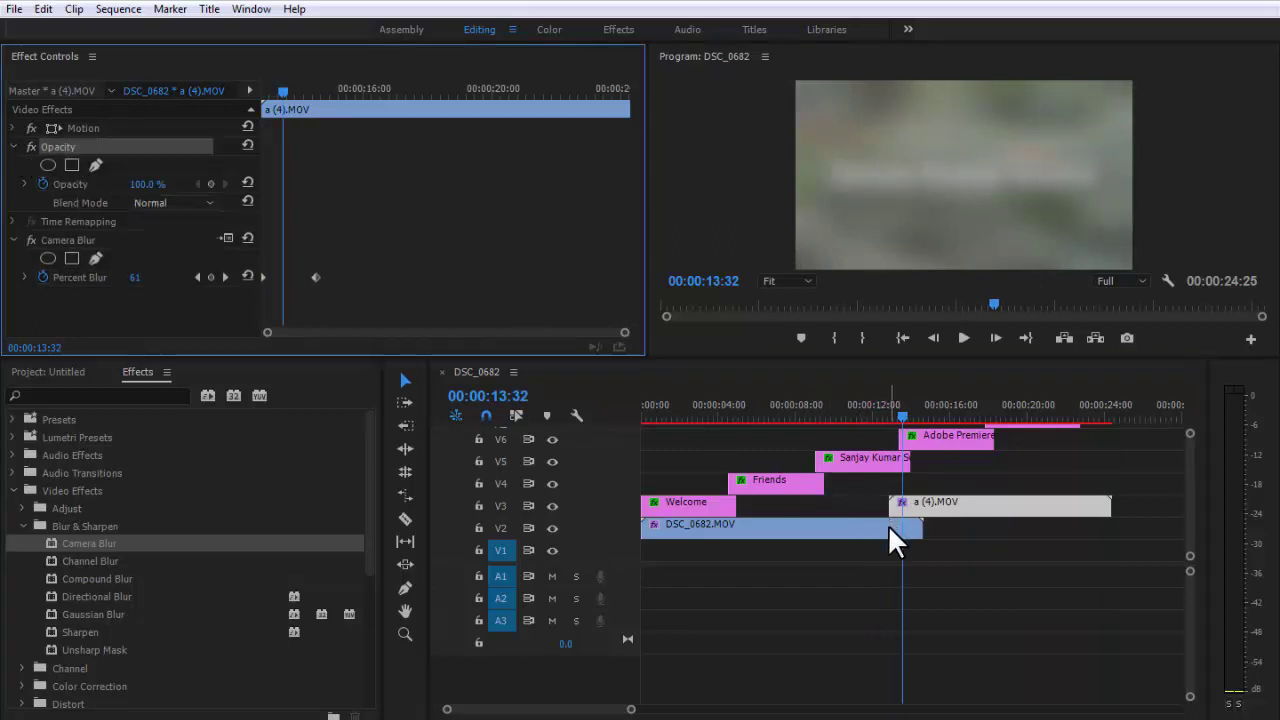
click(901, 420)
drag(893, 422, 891, 420)
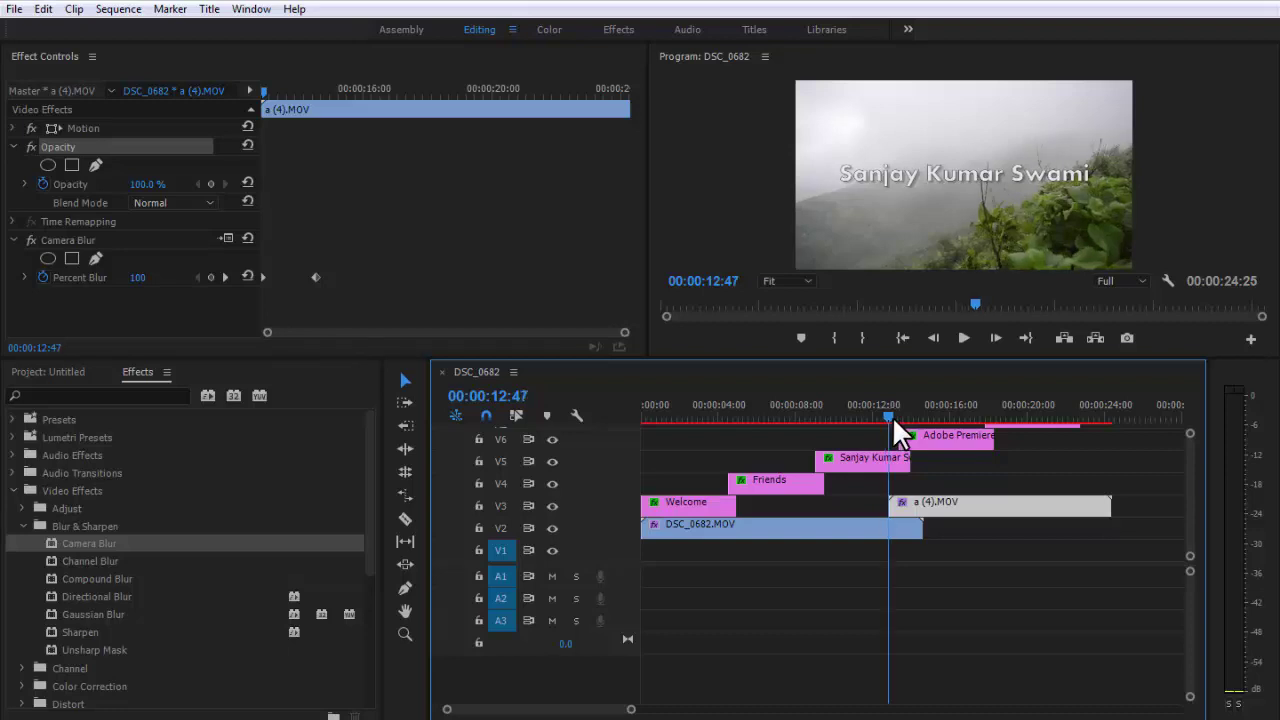
click(902, 531)
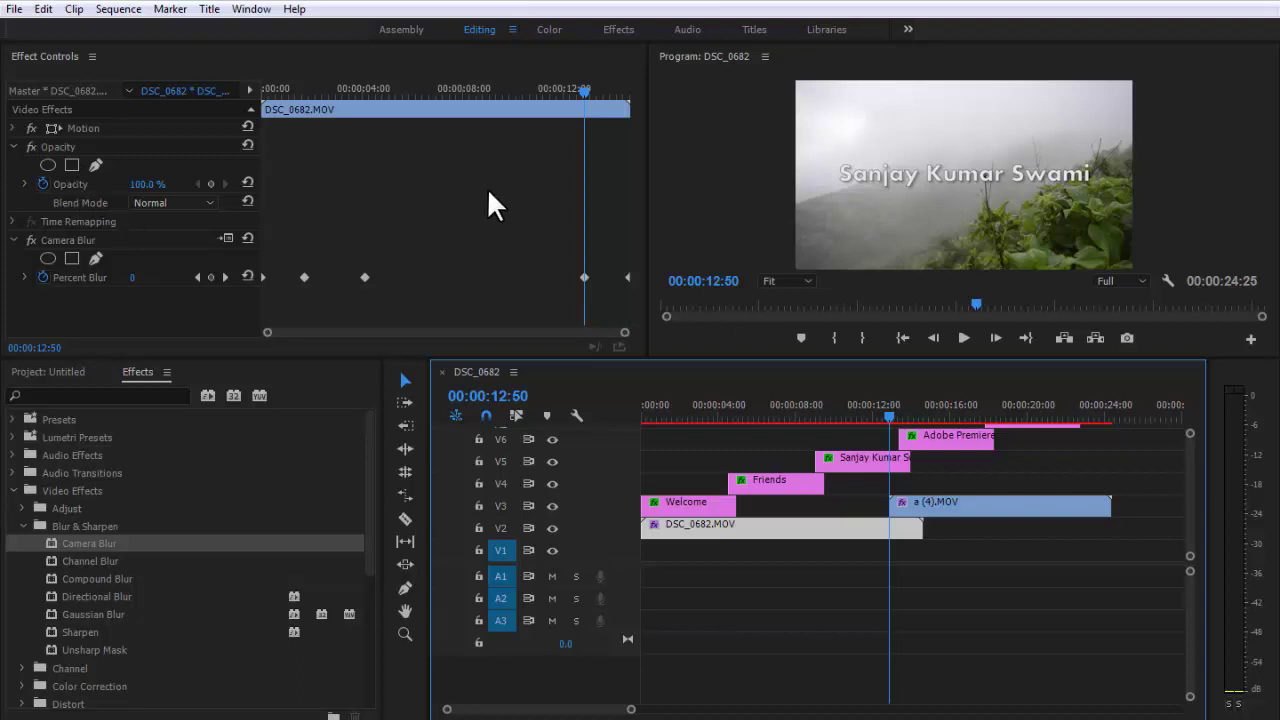
Step: Keyframe DSC_0682.MOV's opacity from 100% at 12:50 to 0% at 13:55
click(209, 184)
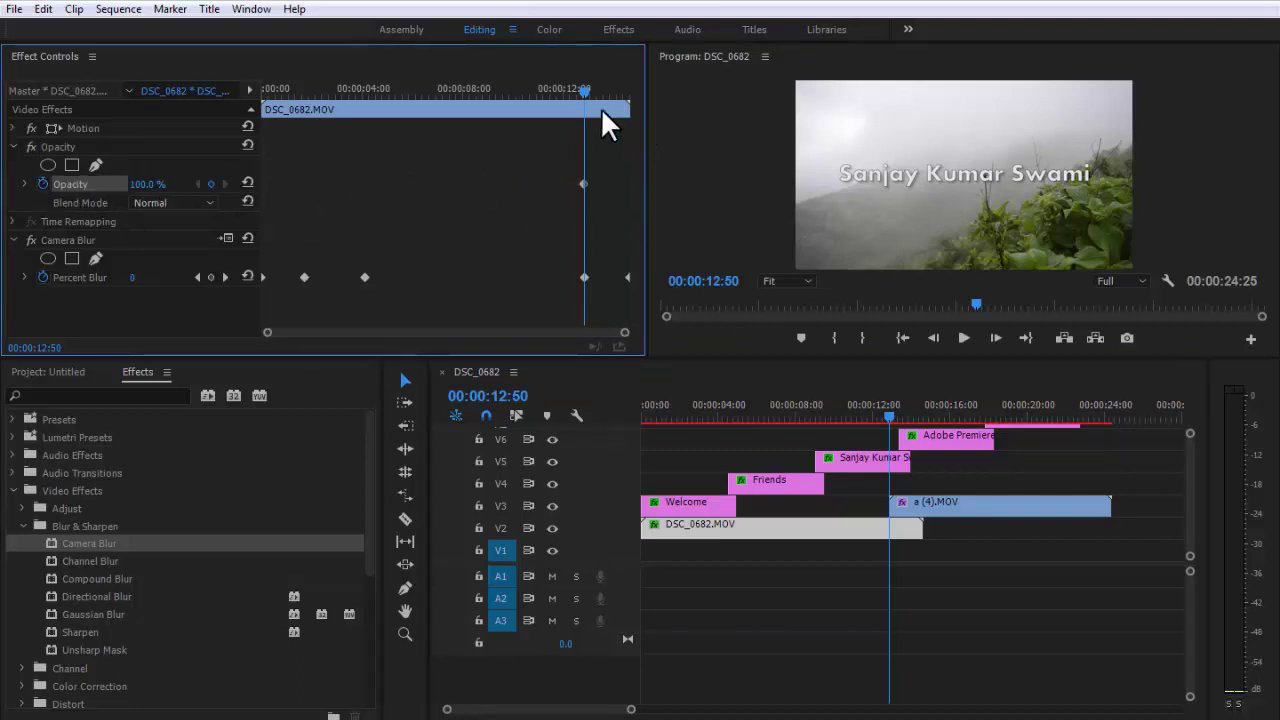
mouse_move(584, 90)
mouse_down()
mouse_move(627, 92)
mouse_move(612, 105)
mouse_up()
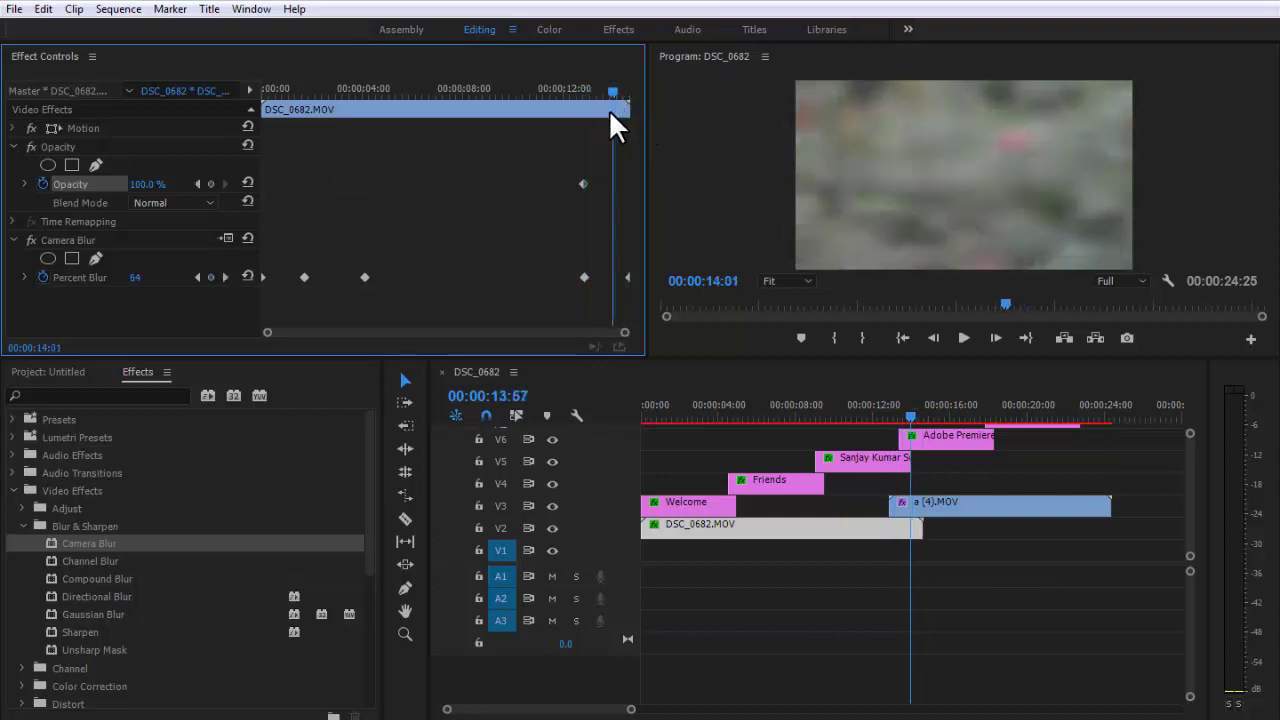
click(610, 183)
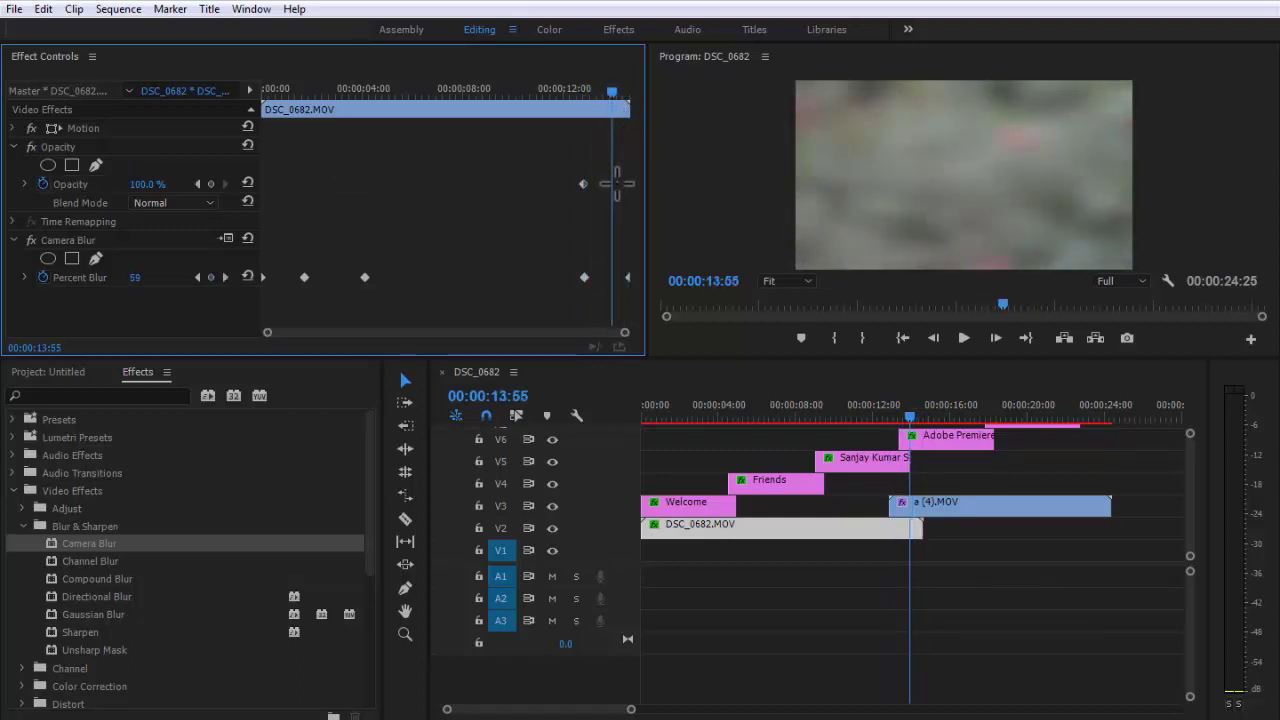
click(211, 184)
click(148, 184)
text(0)
key(Return)
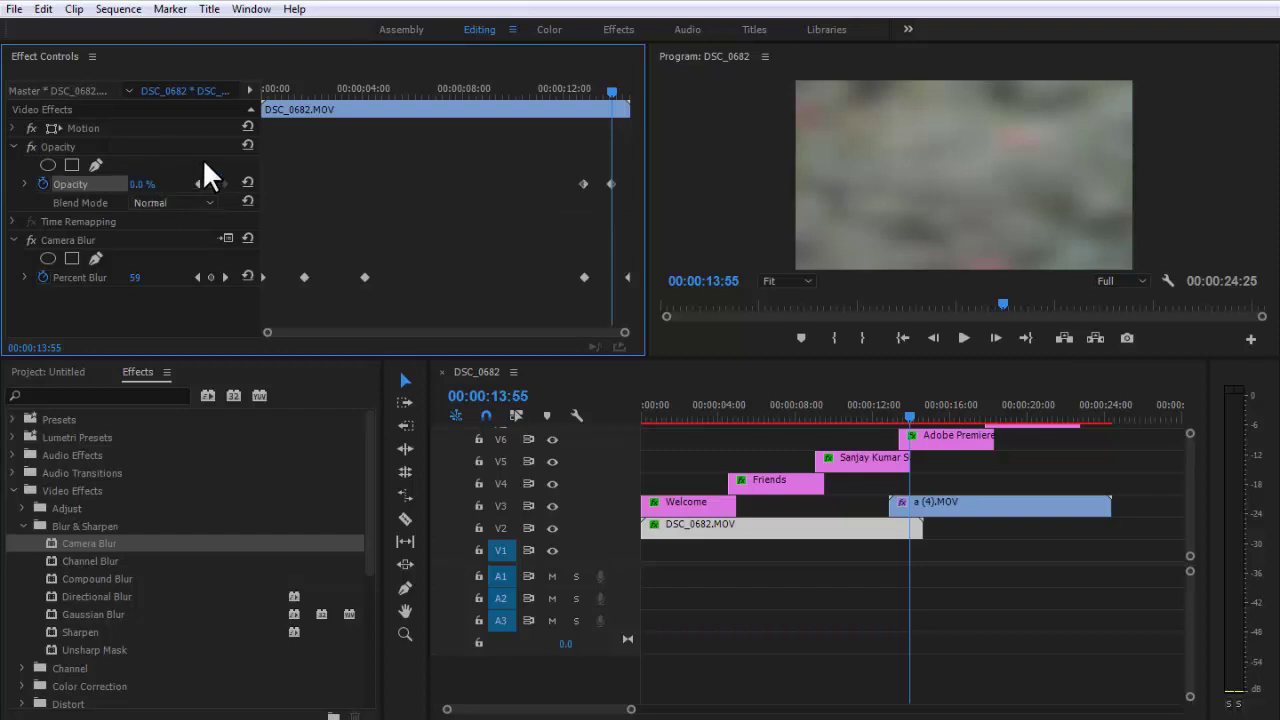
click(611, 184)
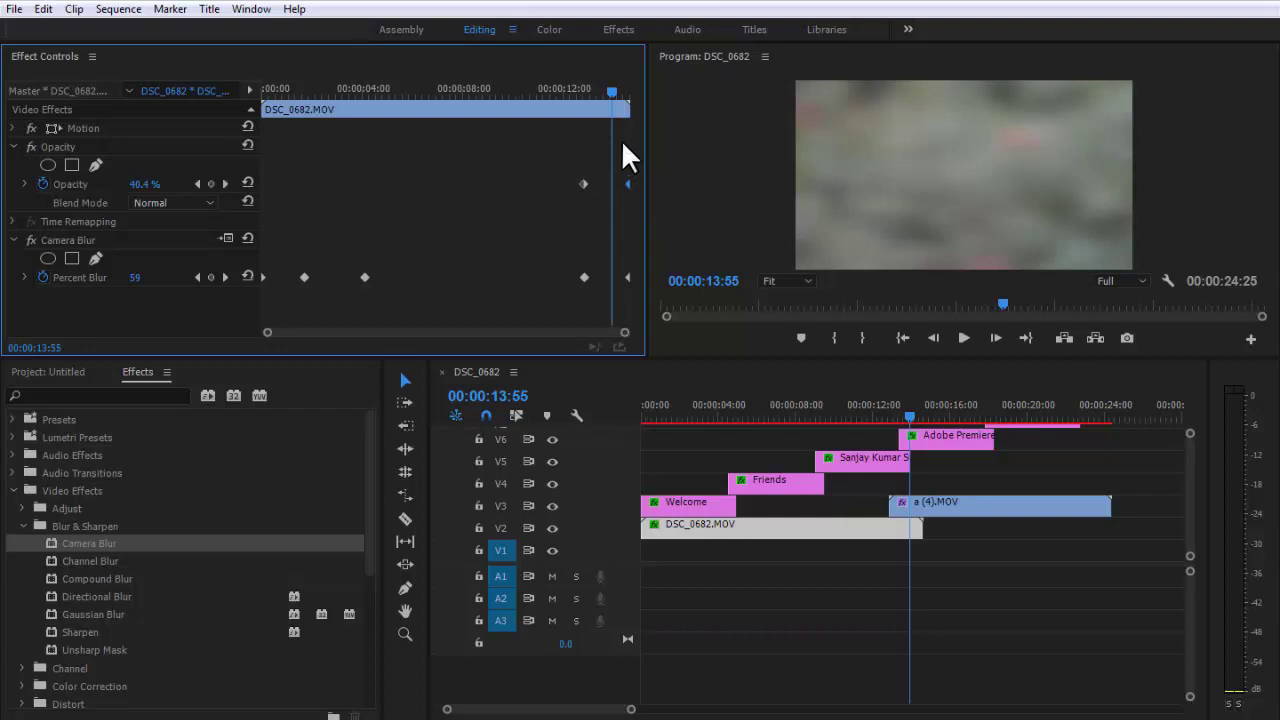
drag(612, 91, 618, 93)
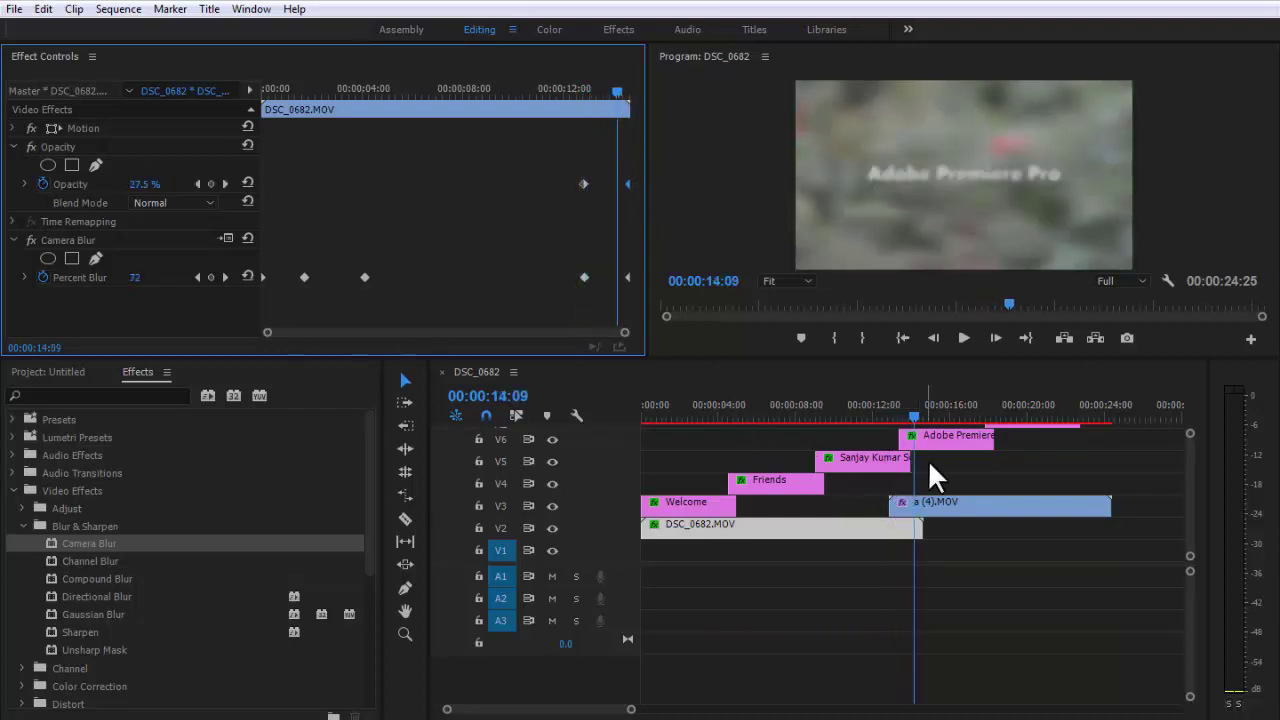
Step: Keyframe a (4).MOV's opacity from 0% at its start to 100% at 14:32
click(948, 512)
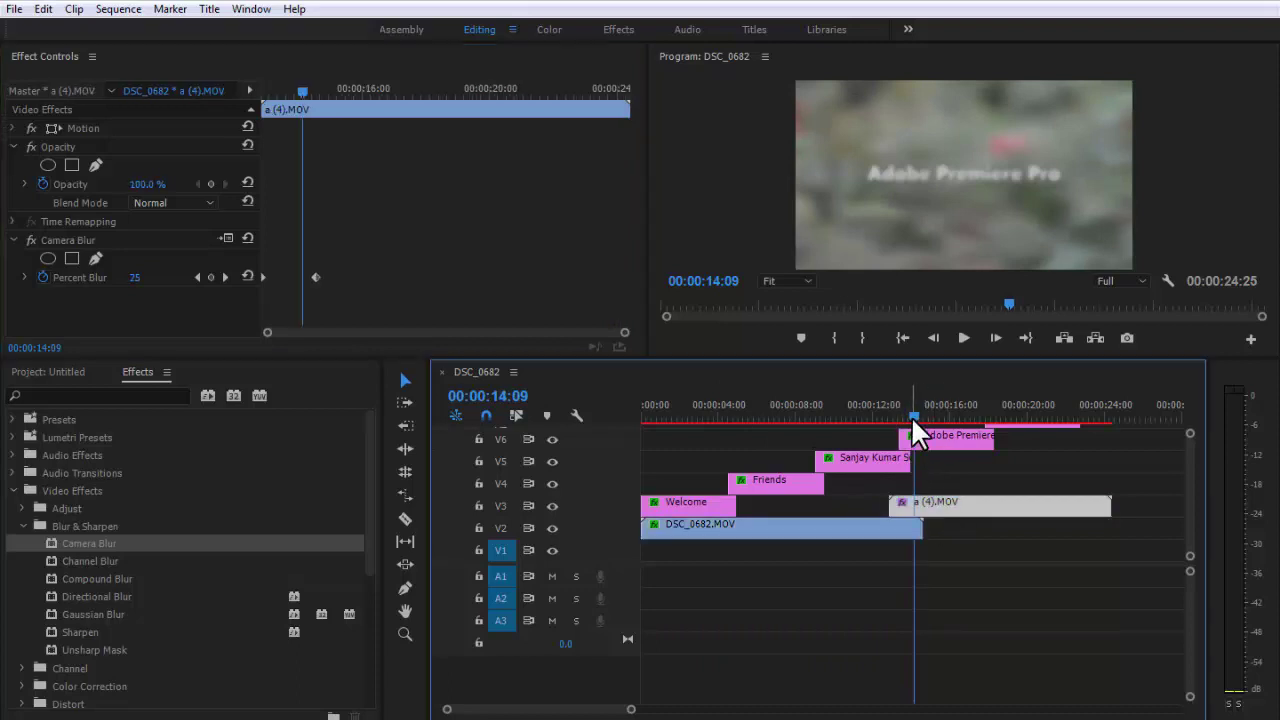
drag(913, 416, 921, 416)
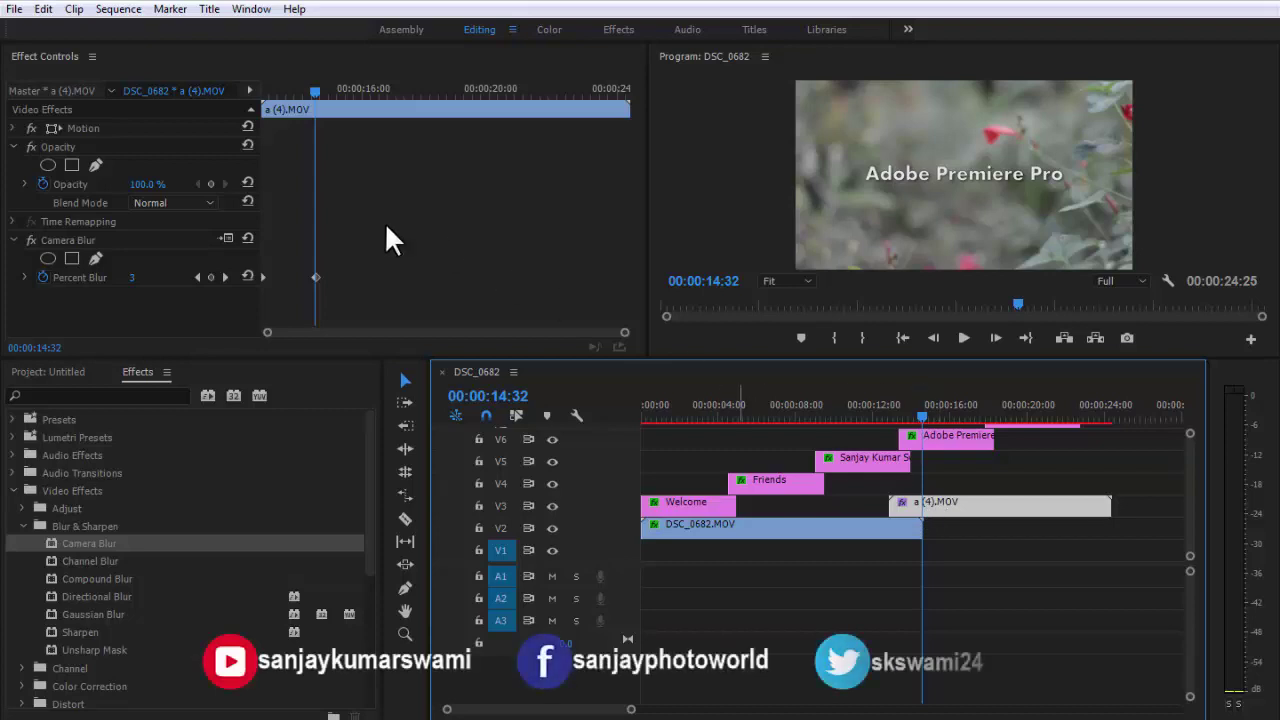
click(209, 182)
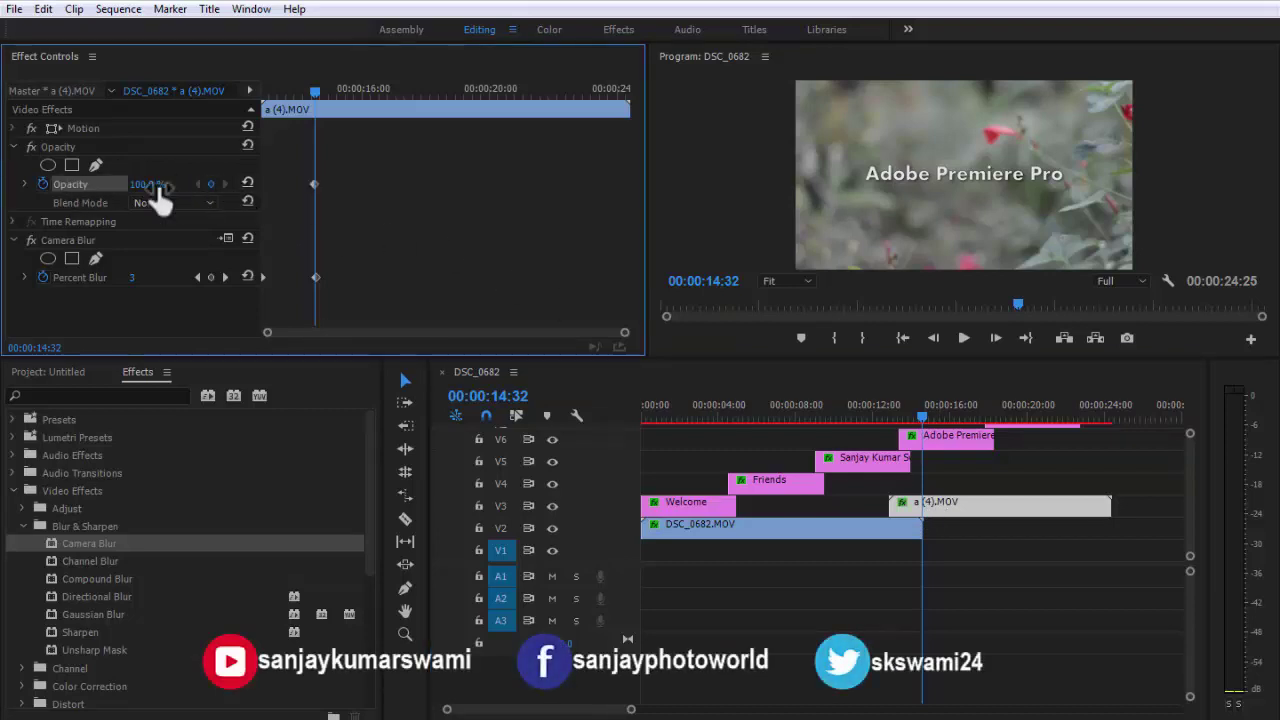
drag(314, 88, 242, 91)
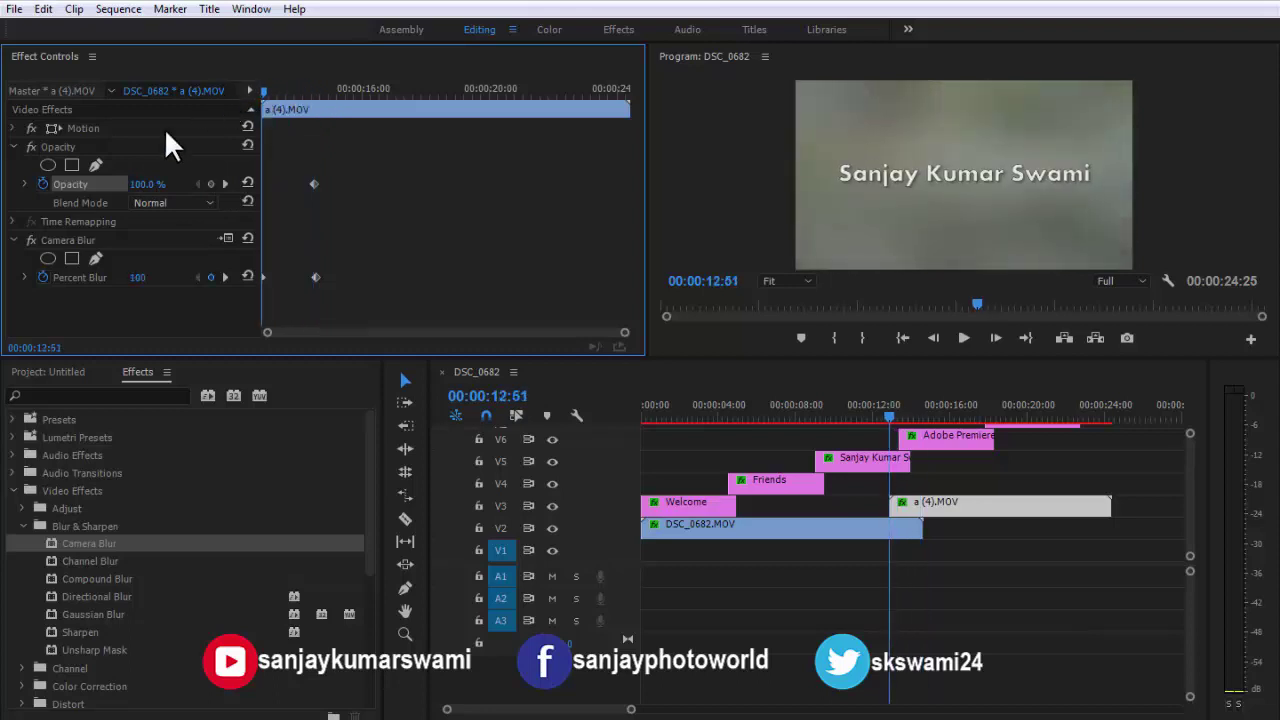
click(165, 184)
text(0)
key(Return)
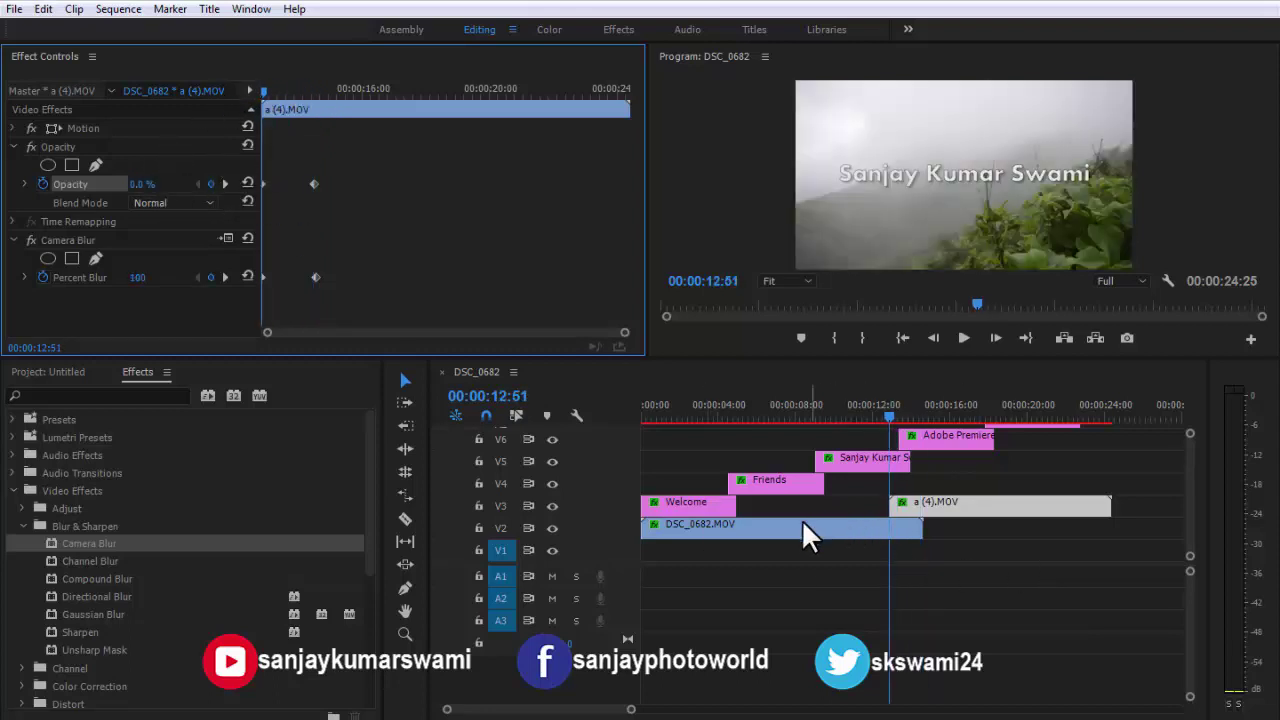
click(856, 527)
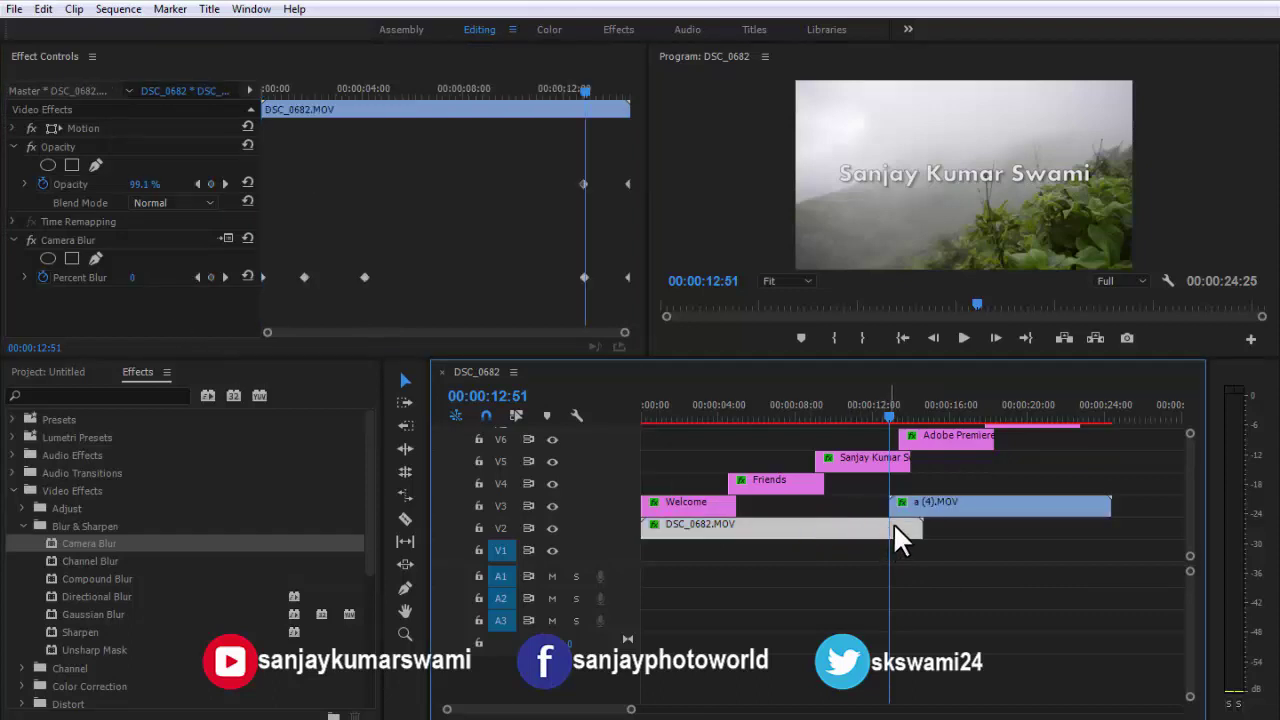
drag(905, 535, 922, 535)
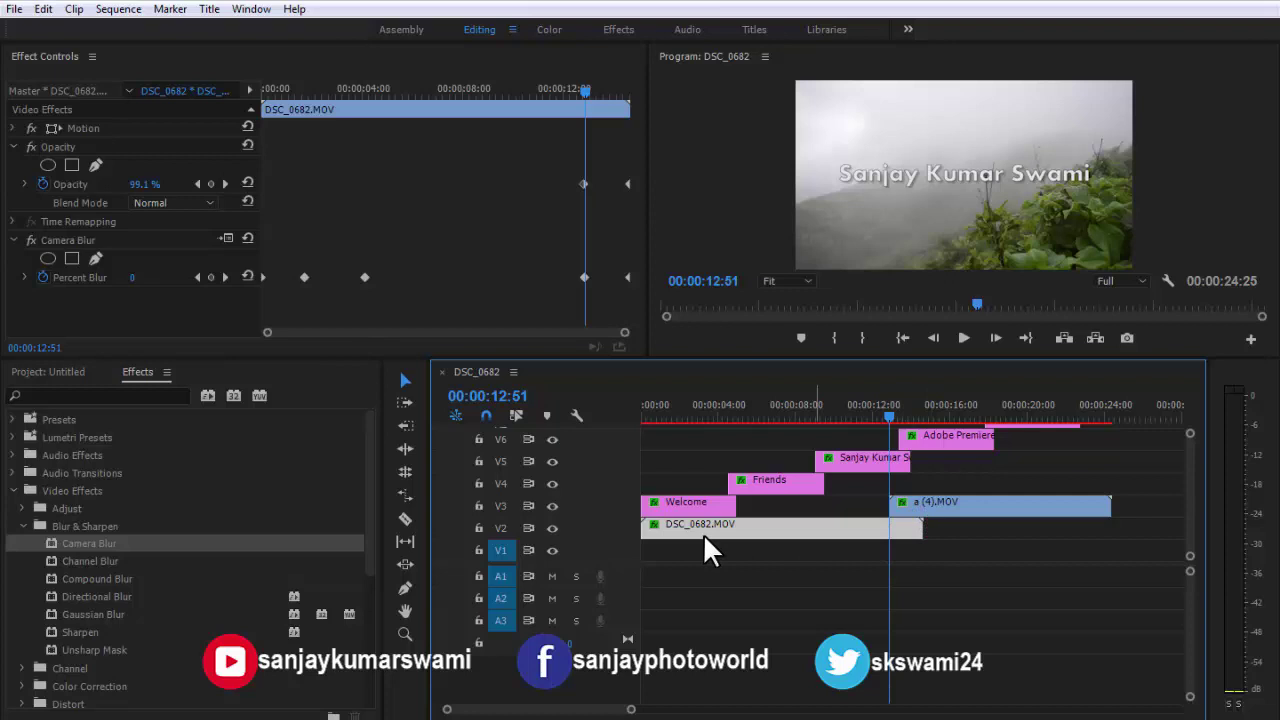
Step: Expand the Video 2 and Video 3 tracks to show the clips' opacity lines
right_click(653, 524)
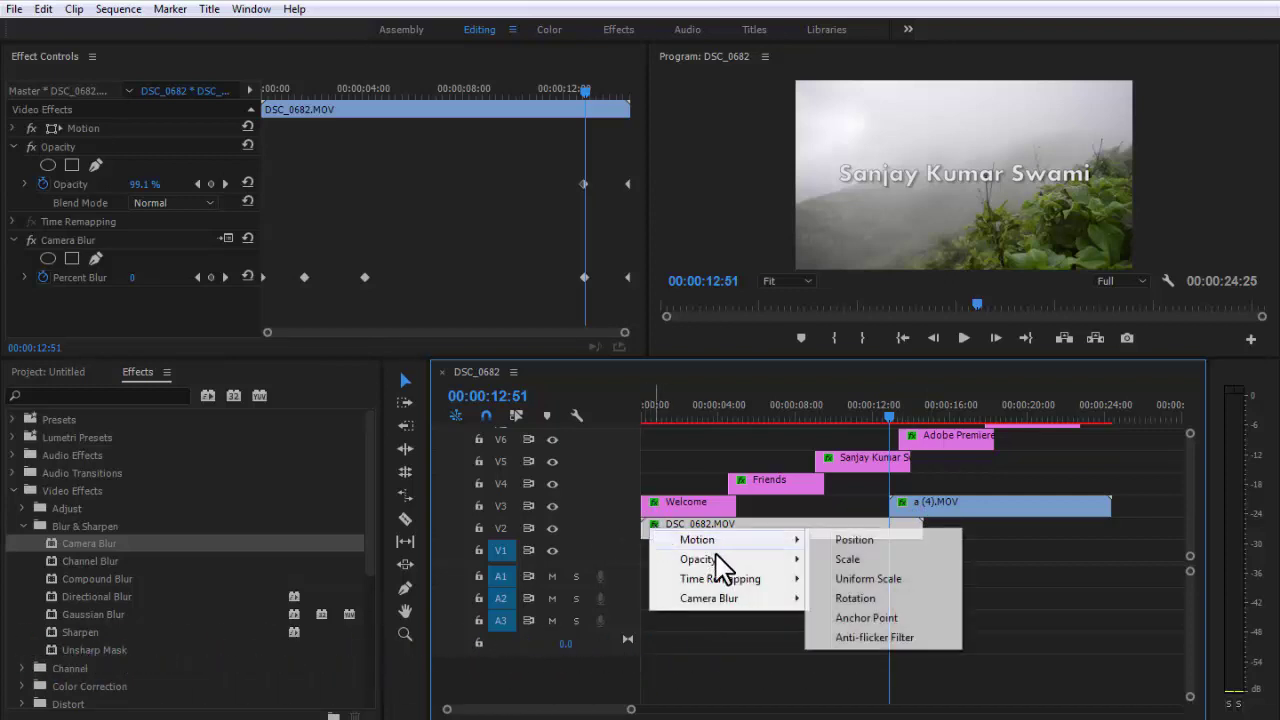
mouse_move(745, 560)
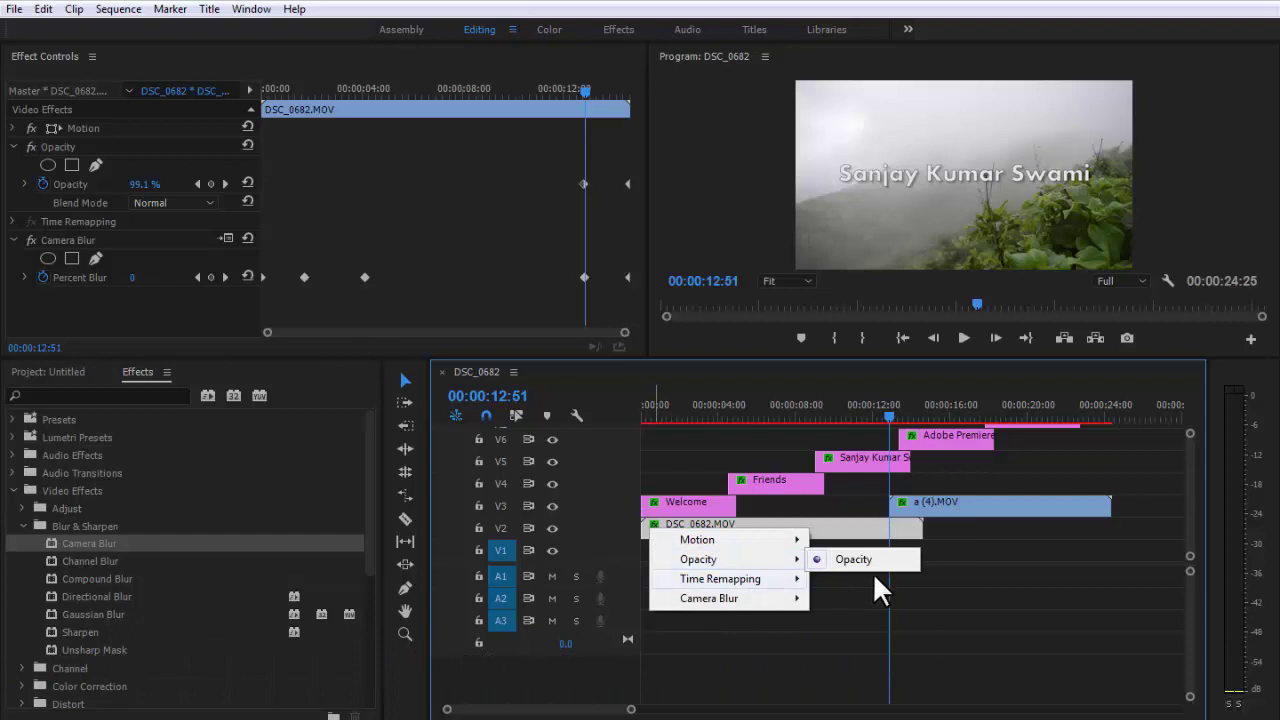
double_click(609, 522)
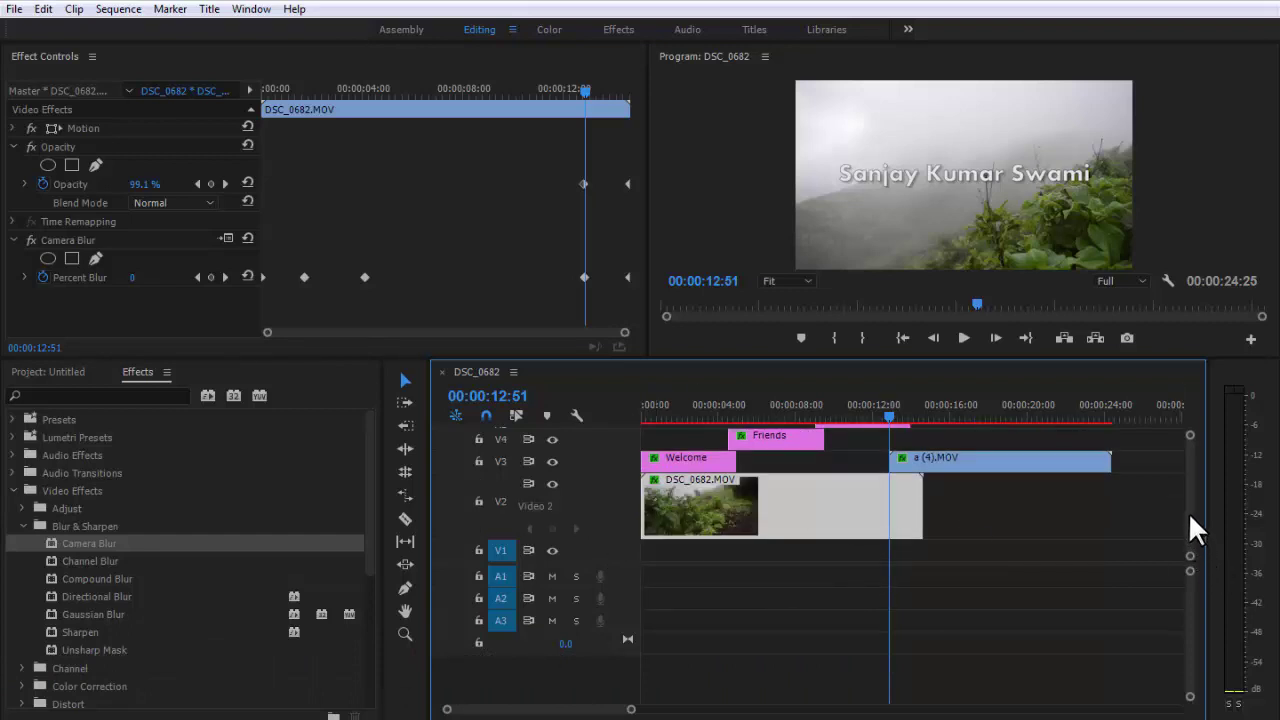
click(654, 480)
click(853, 514)
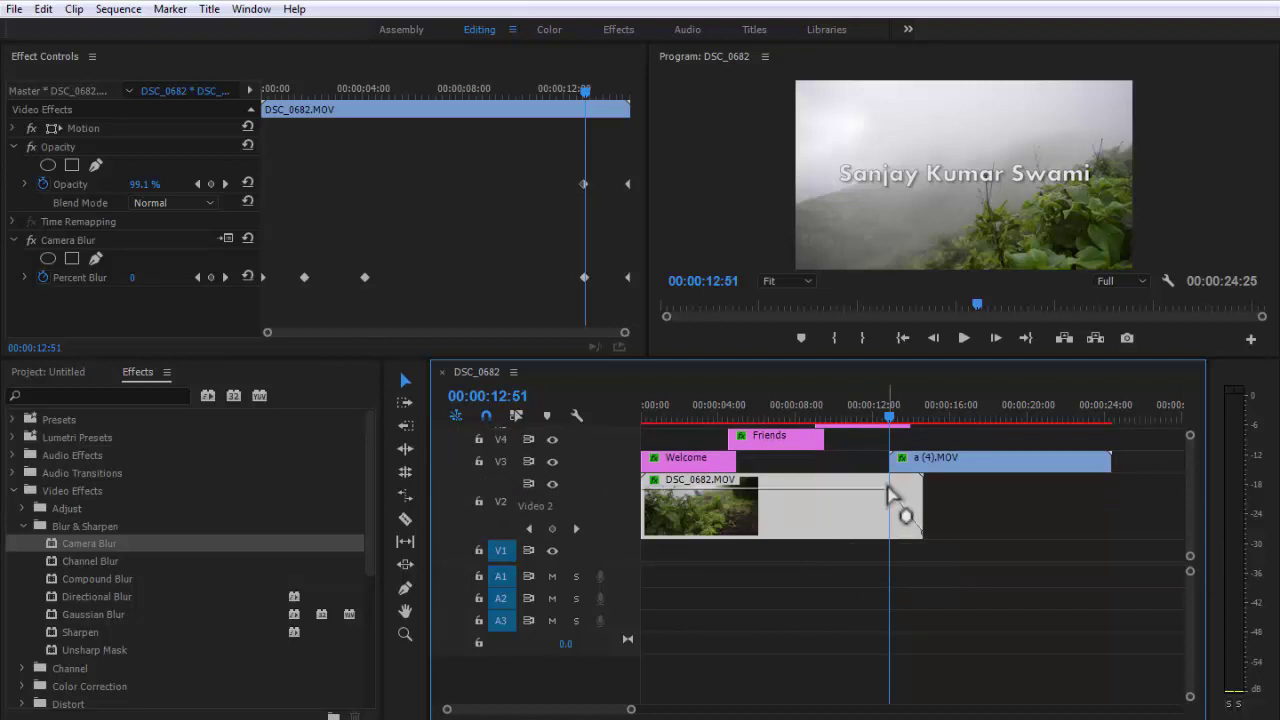
mouse_move(892, 492)
mouse_down()
mouse_move(909, 501)
mouse_move(910, 530)
mouse_up()
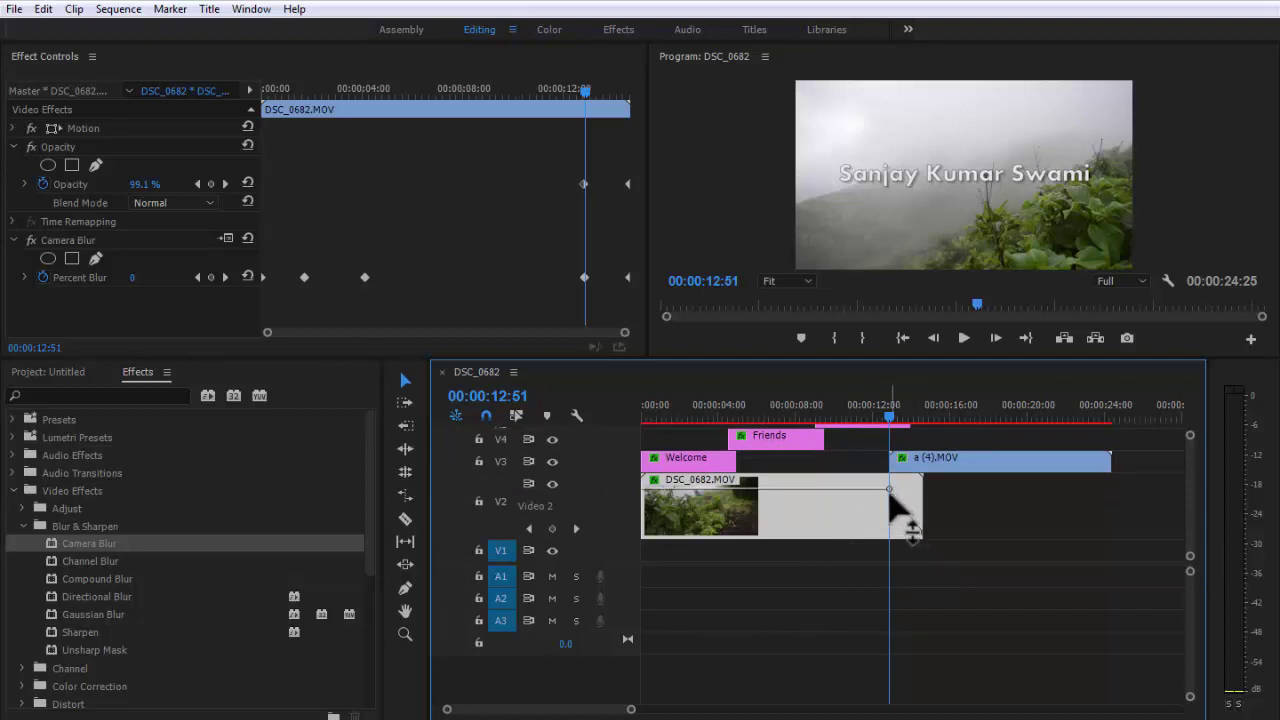
double_click(598, 466)
scroll(1191, 505, up, 5)
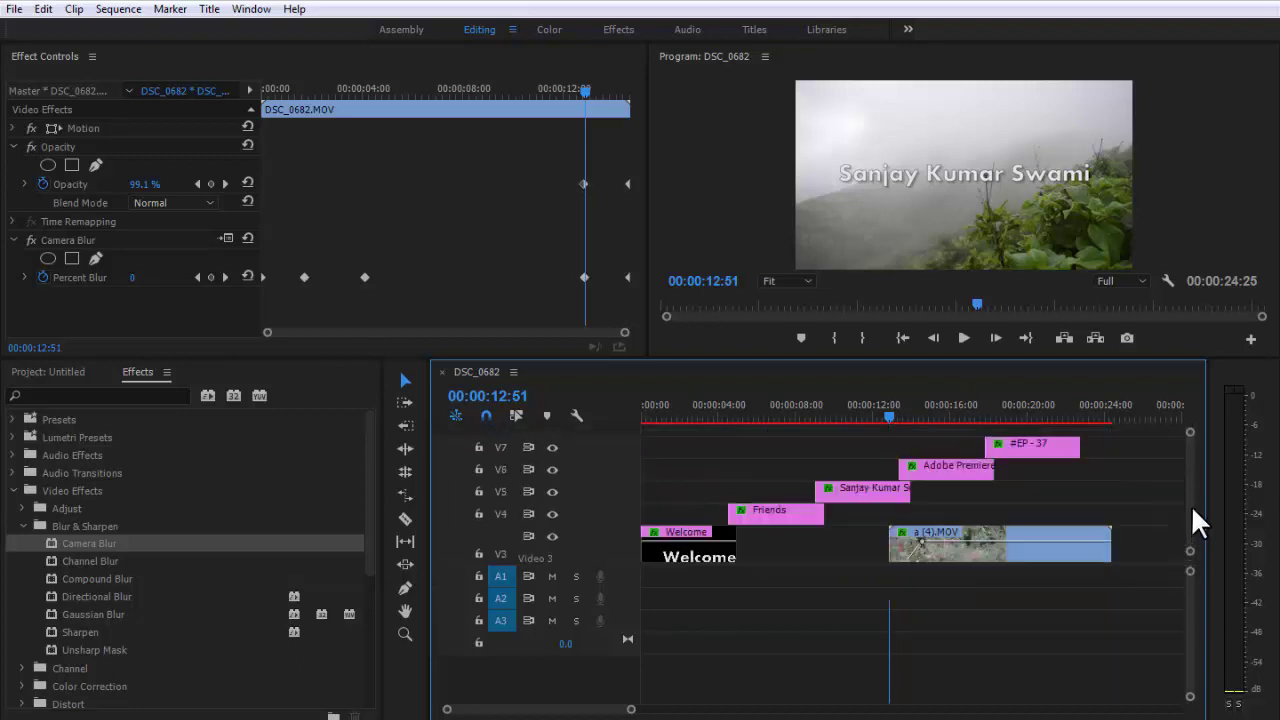
scroll(1189, 516, down, 4)
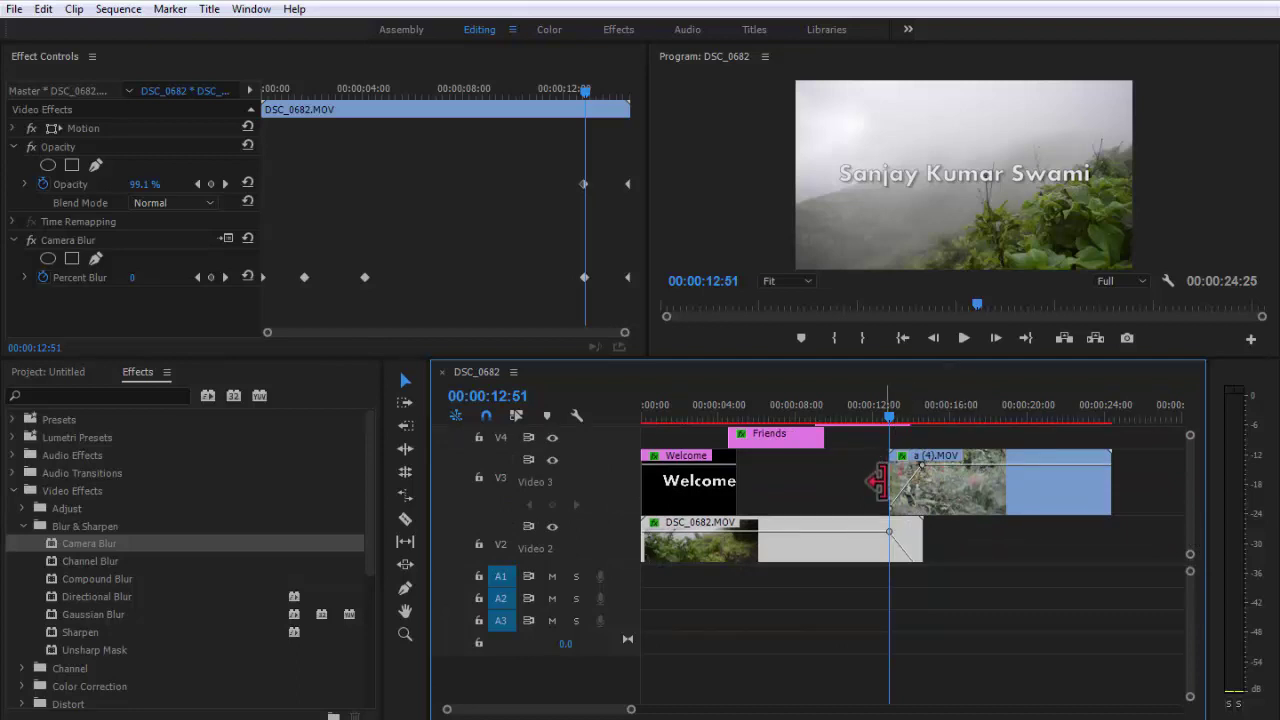
Step: Play back the crossfade from about 12:30, stopping at 00:00:15:09
click(960, 338)
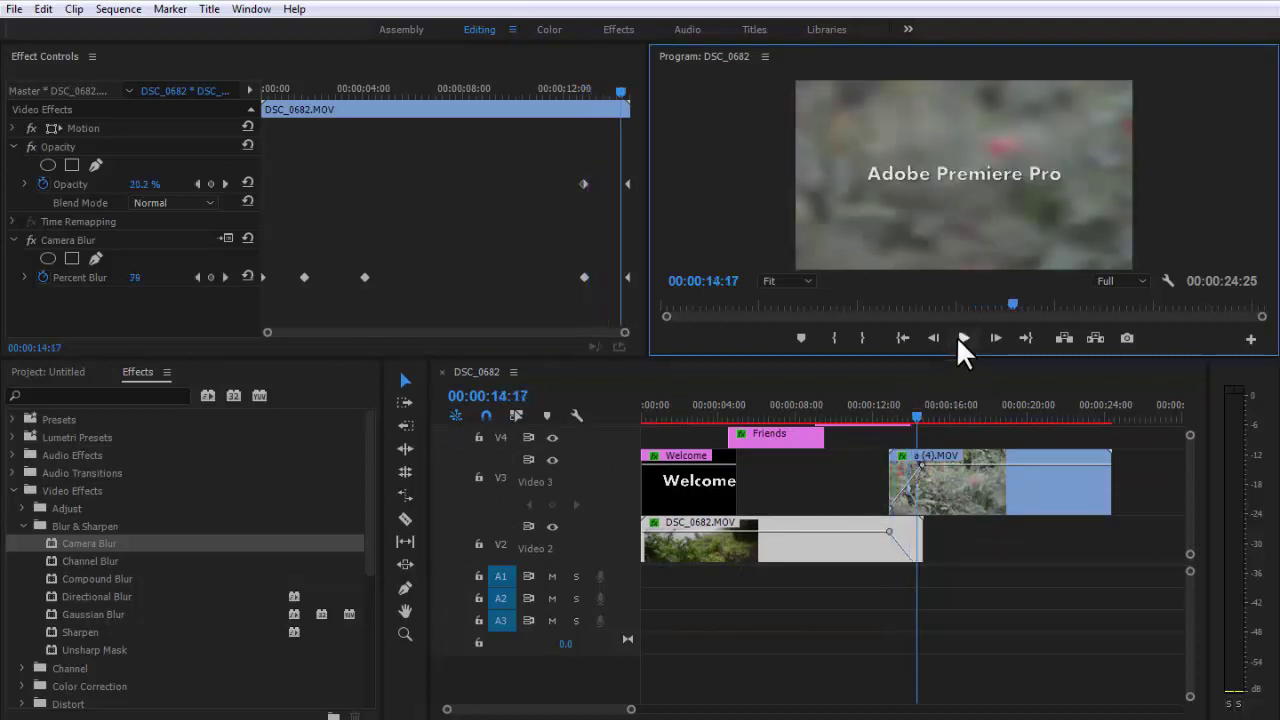
drag(887, 414, 882, 414)
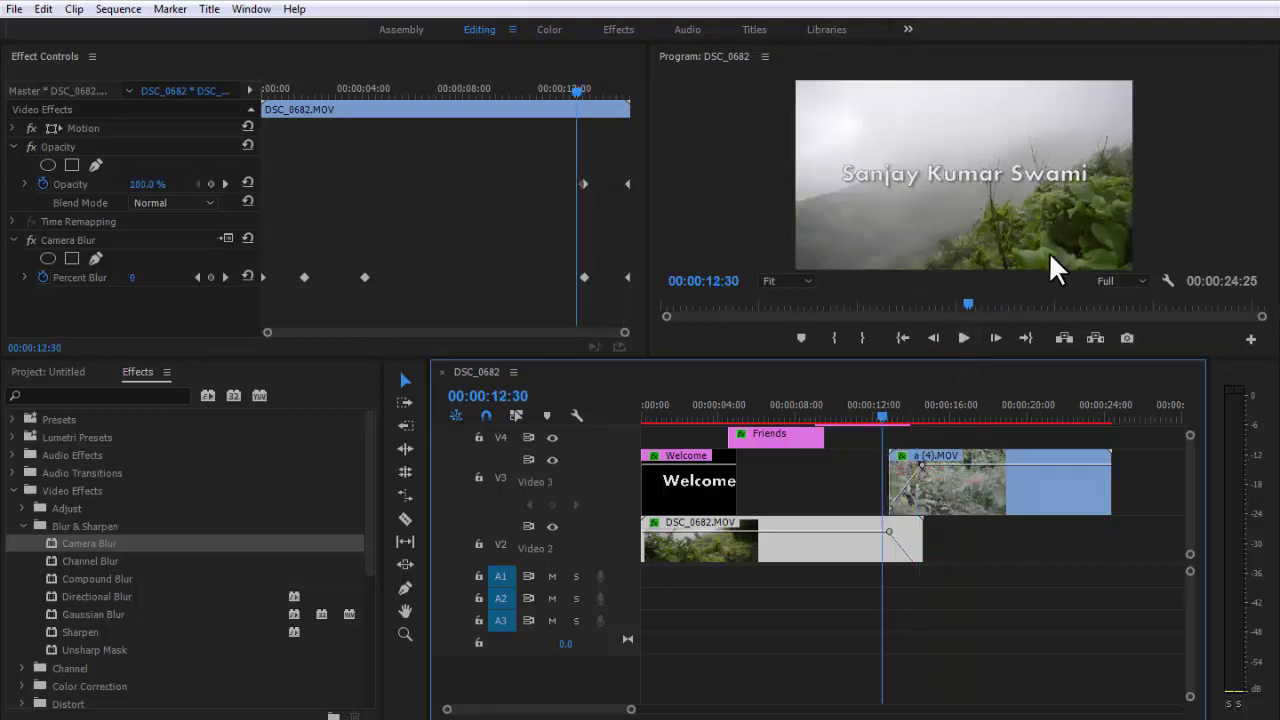
drag(1051, 255, 954, 378)
click(963, 338)
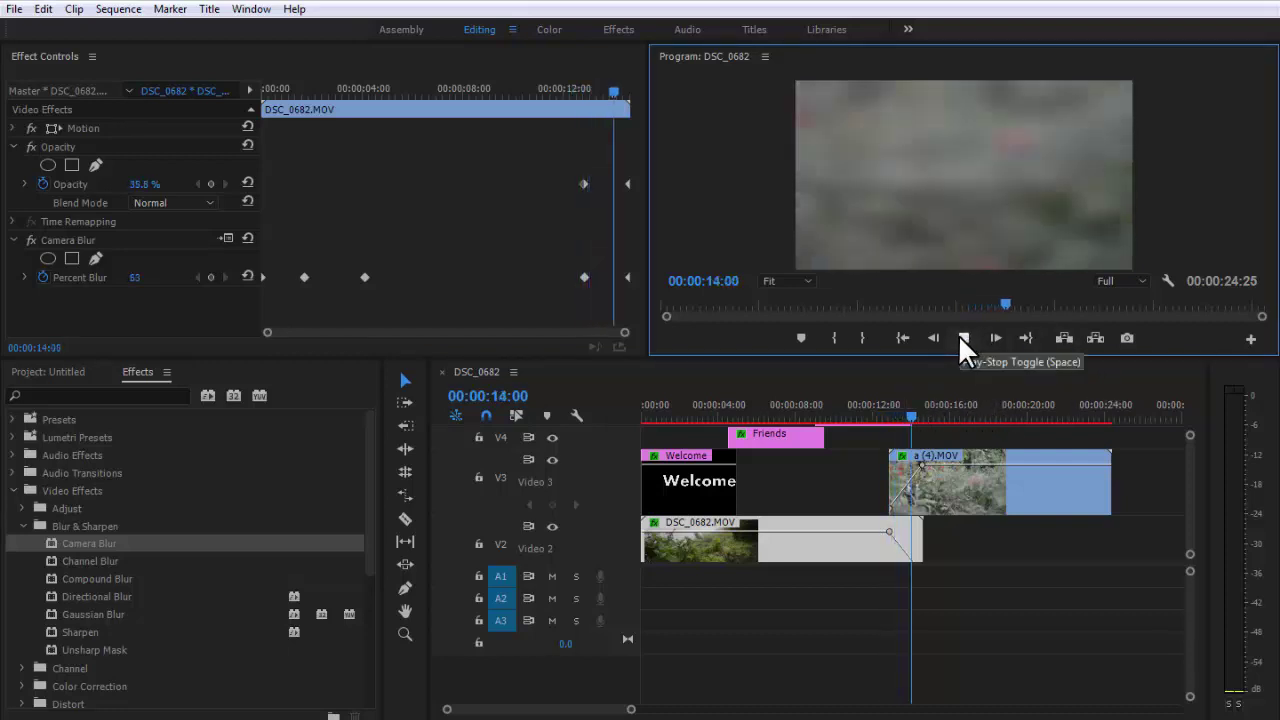
click(960, 337)
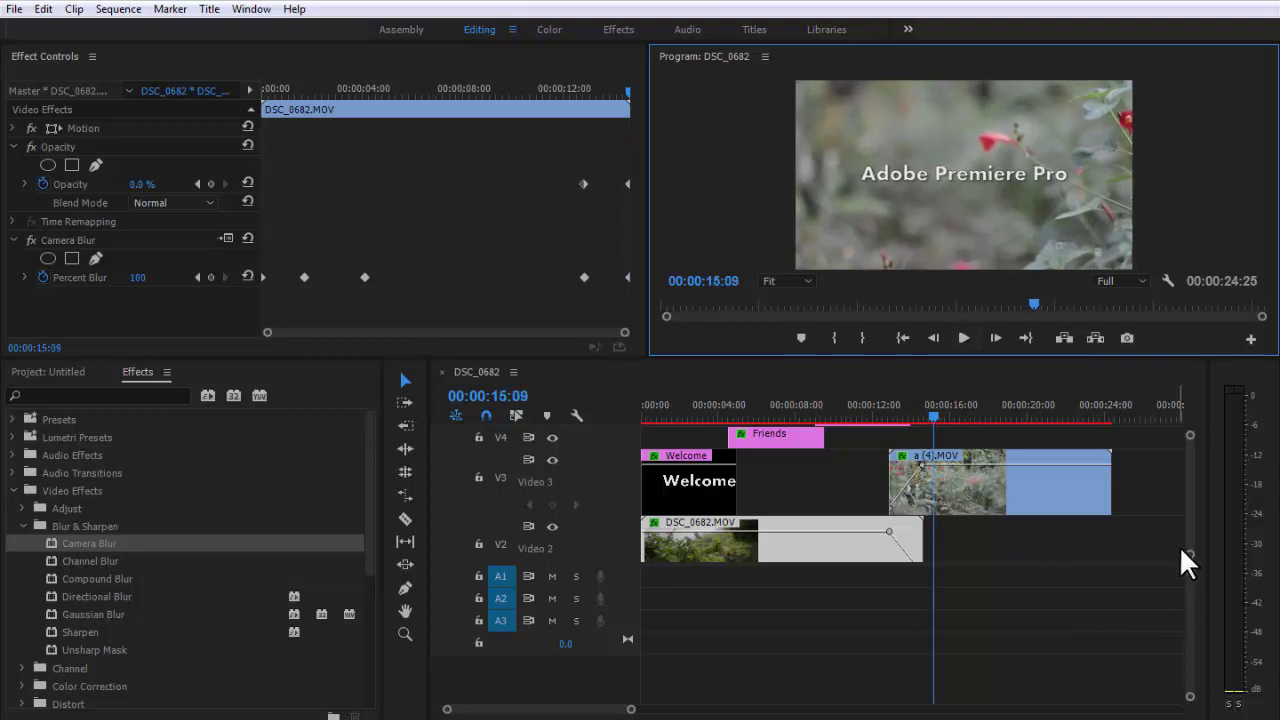
Step: Inspect a (4).MOV's effect keyframes and return the playhead to the sequence start
scroll(1190, 489, up, 3)
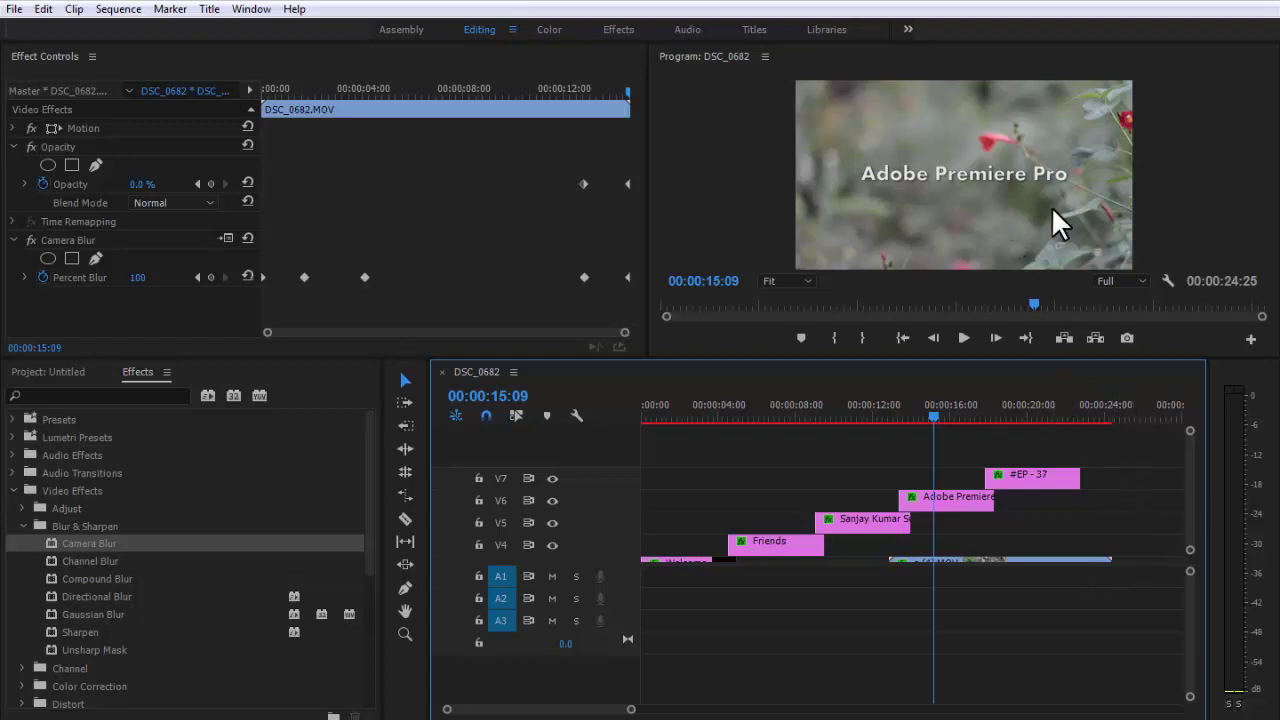
click(1026, 558)
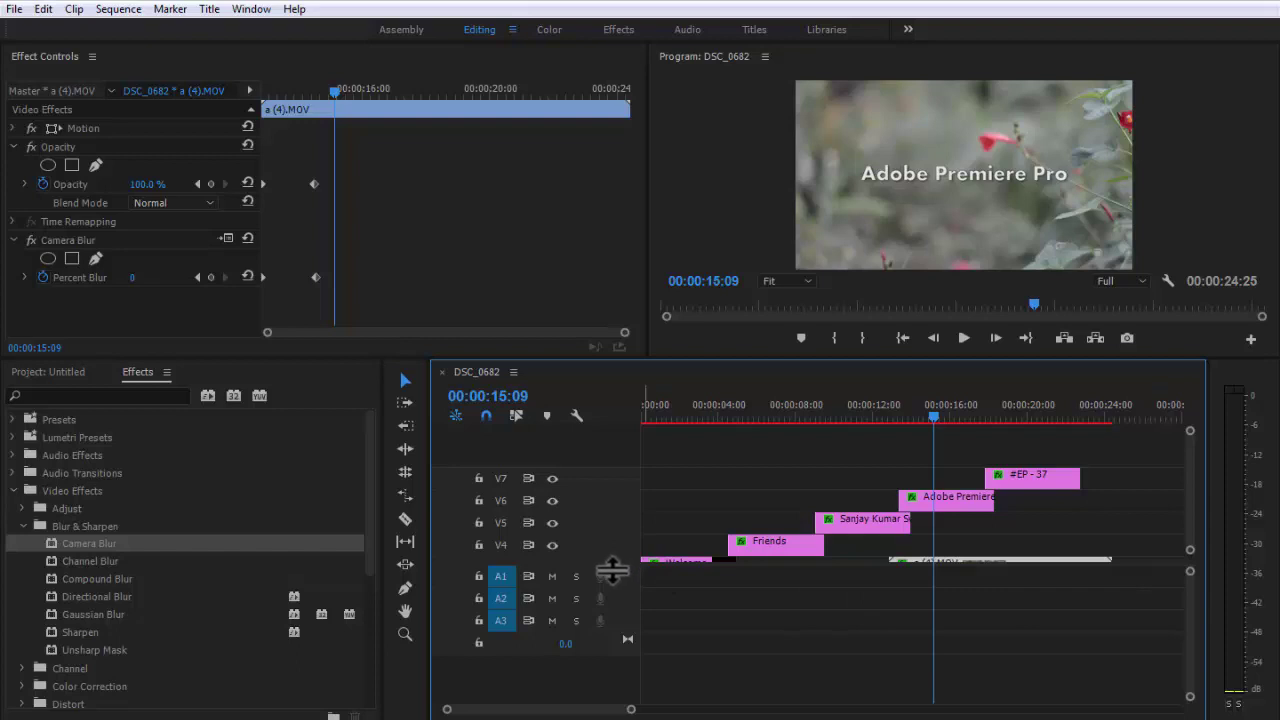
drag(612, 570, 612, 597)
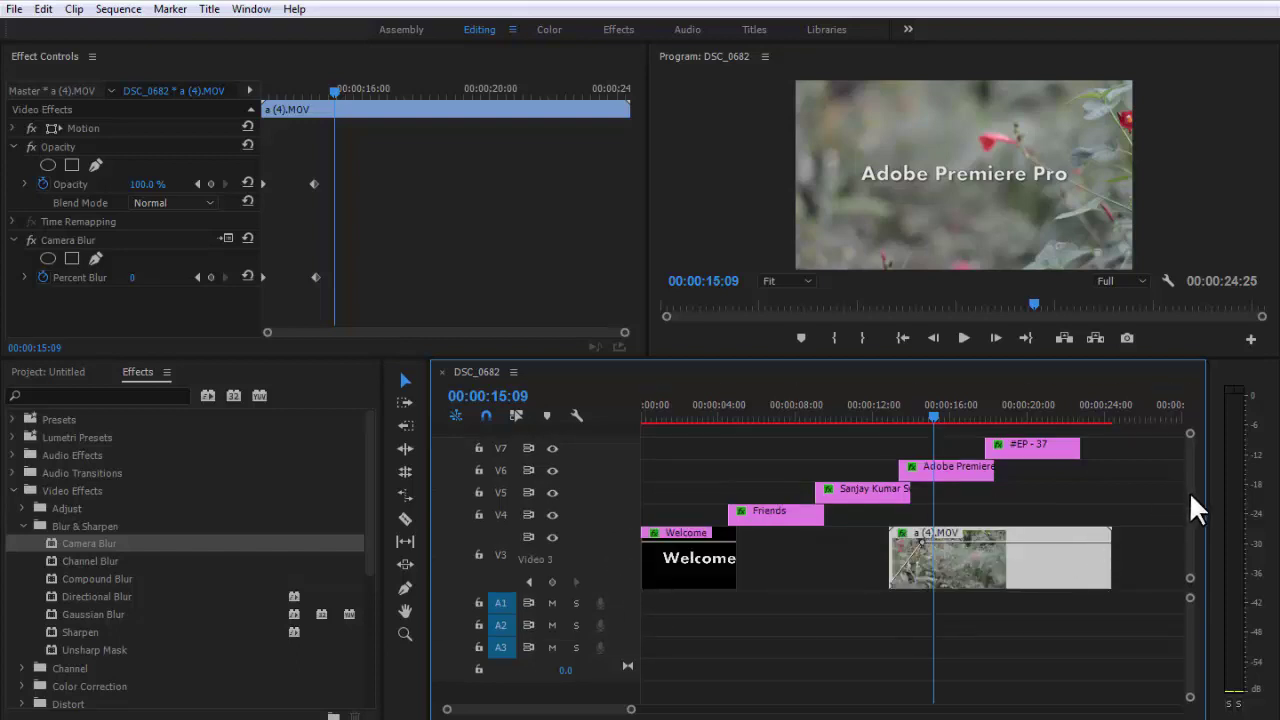
scroll(1182, 490, down, 1)
scroll(1182, 470, up, 2)
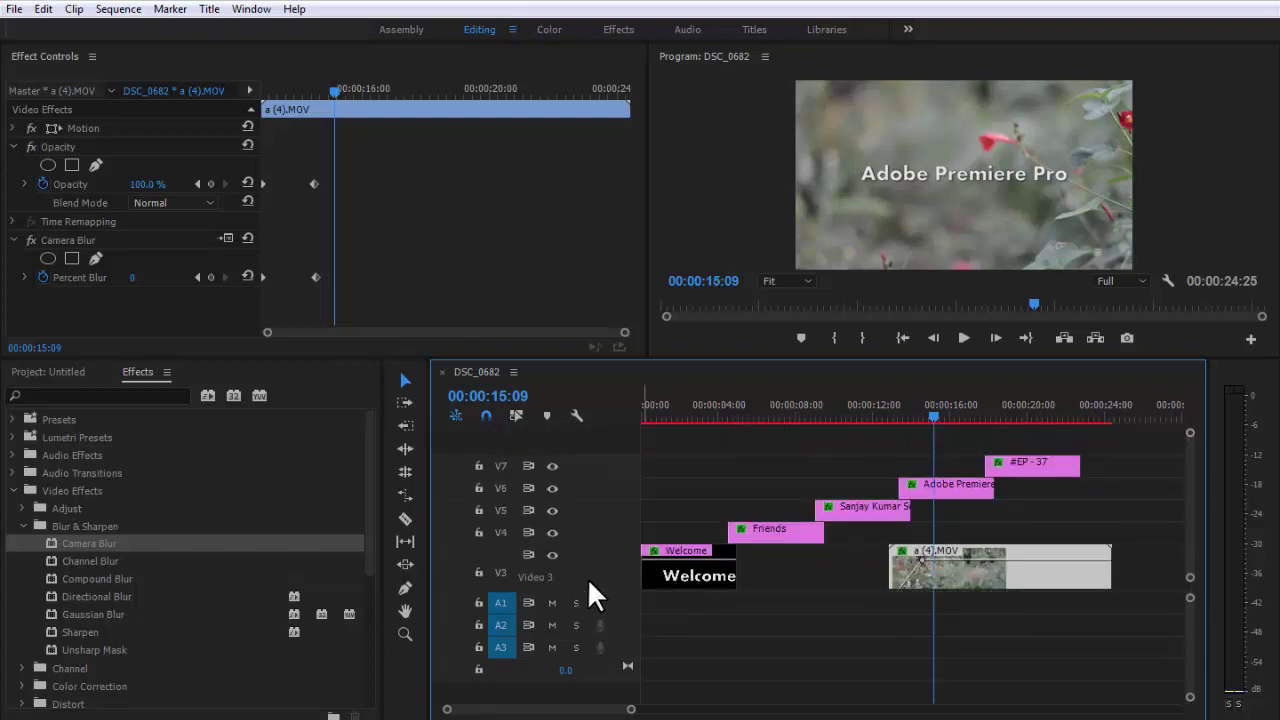
scroll(600, 556, down, 1)
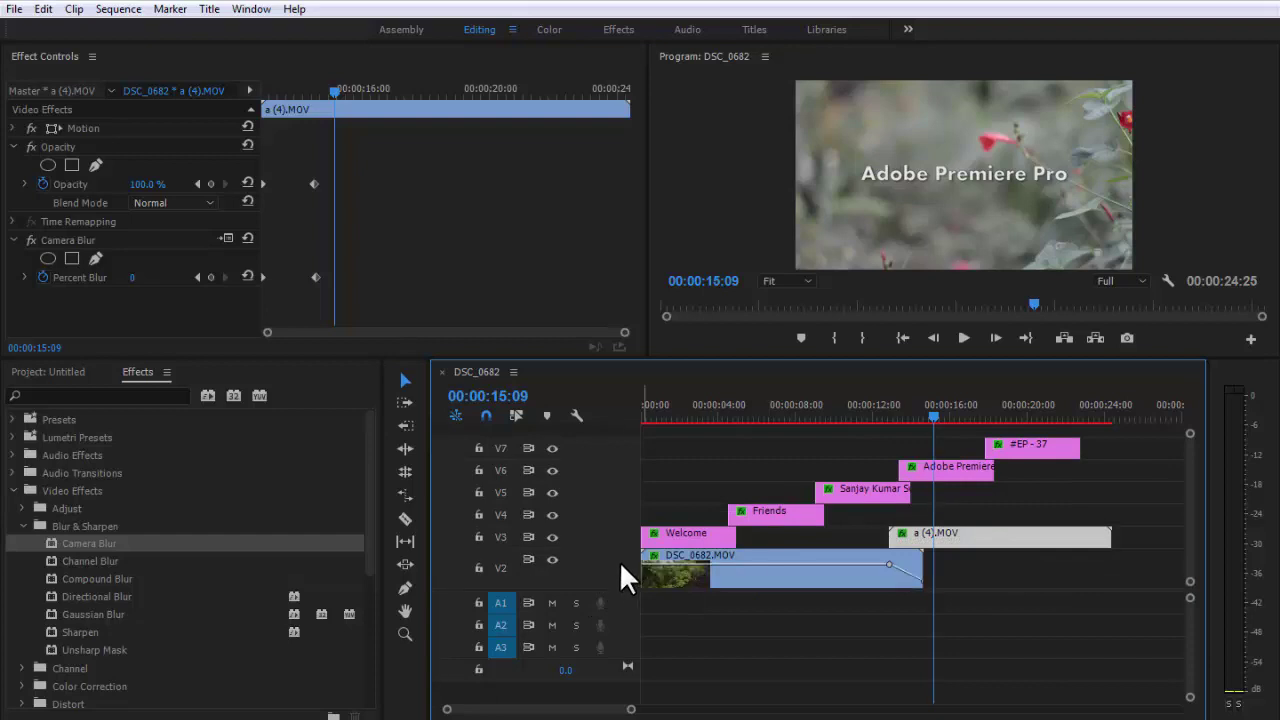
scroll(619, 560, down, 1)
scroll(619, 551, up, 1)
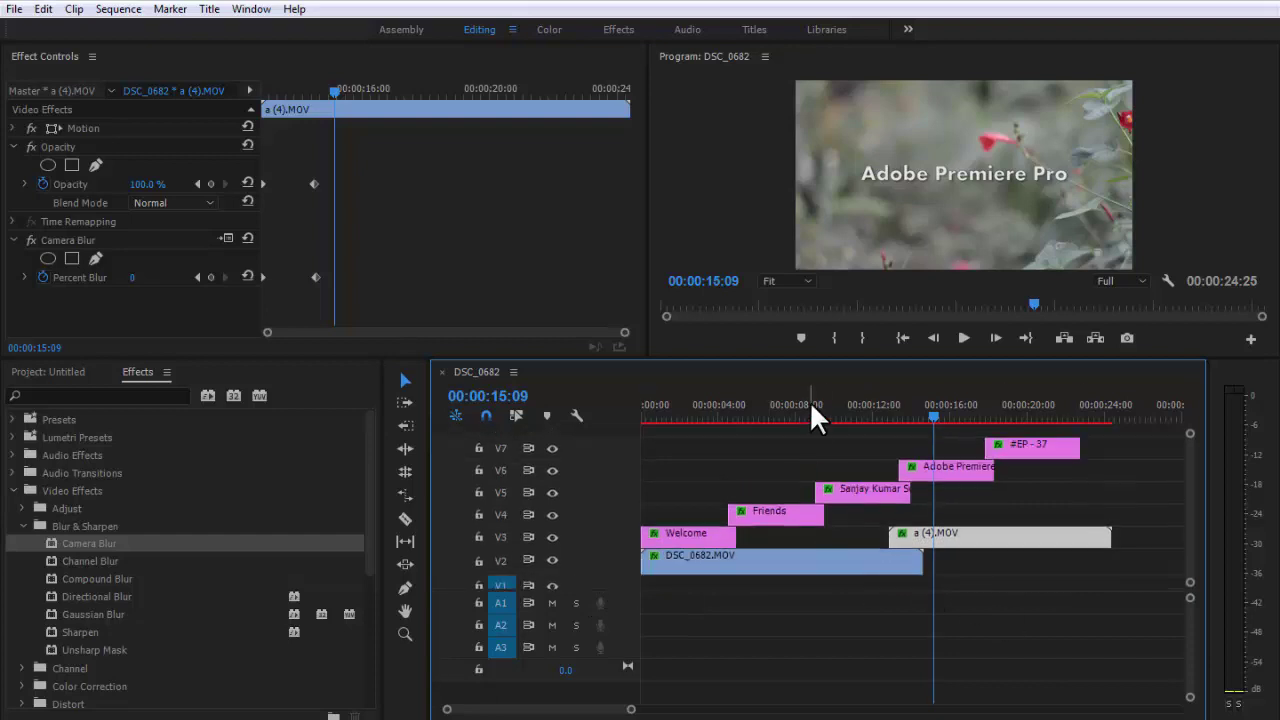
drag(809, 402, 625, 430)
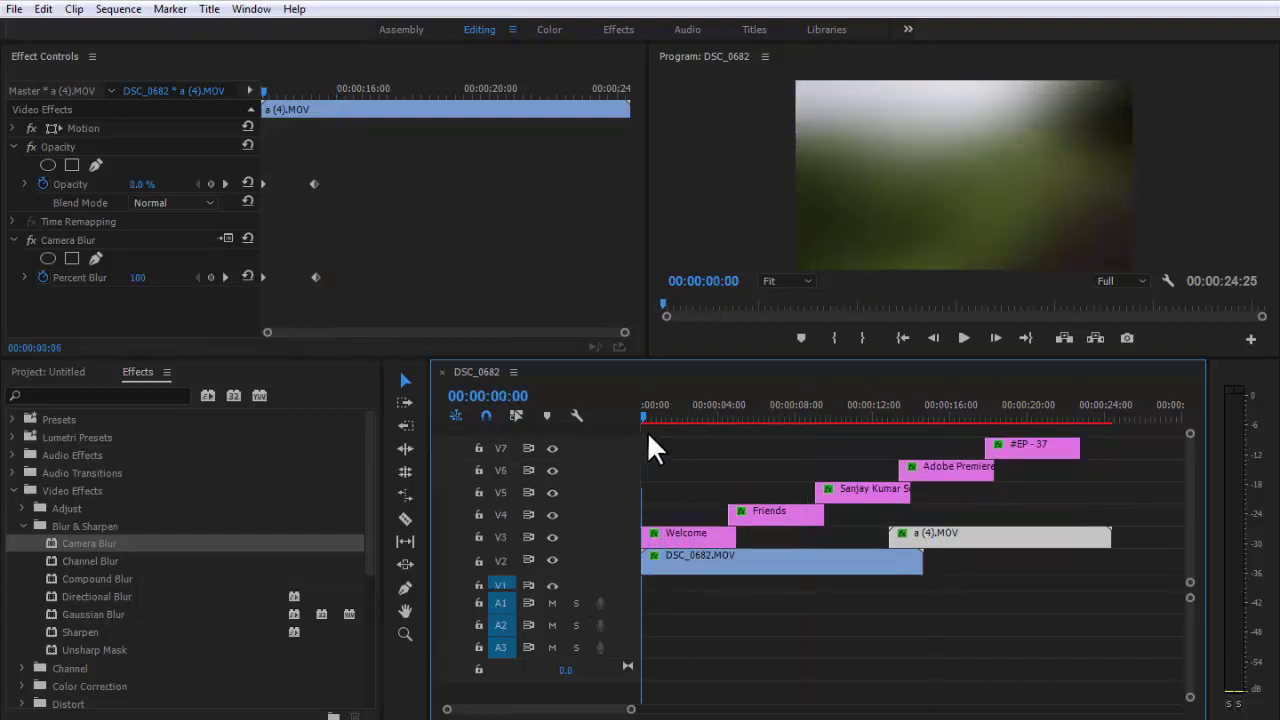
Step: Place Dutty.mp3 on audio track A1 and find where the video ends
click(34, 370)
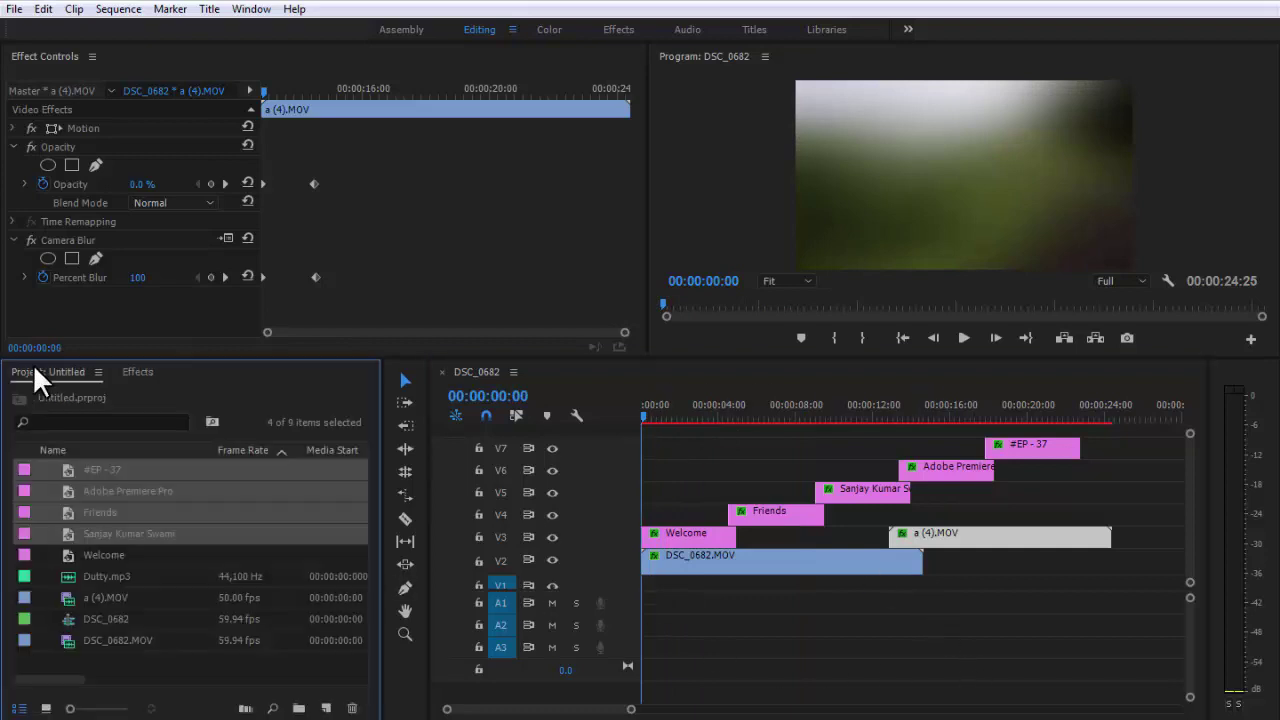
drag(63, 580, 800, 648)
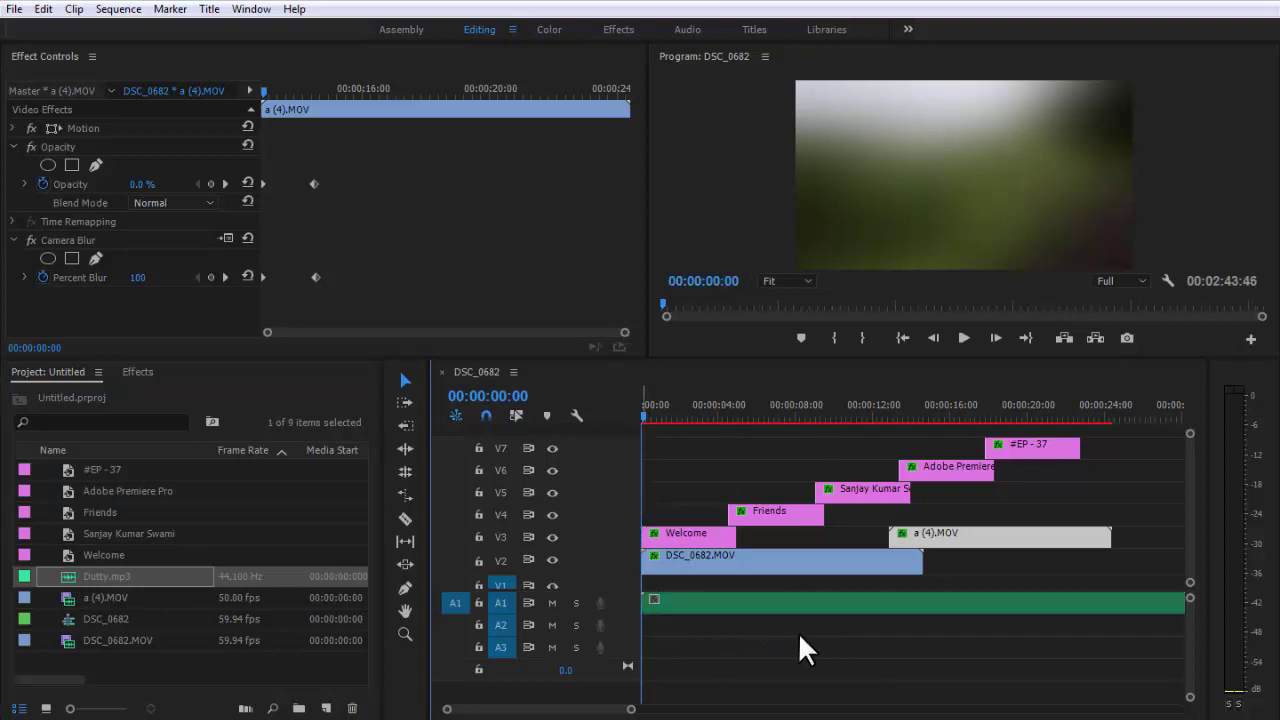
key(minus)
key(minus)
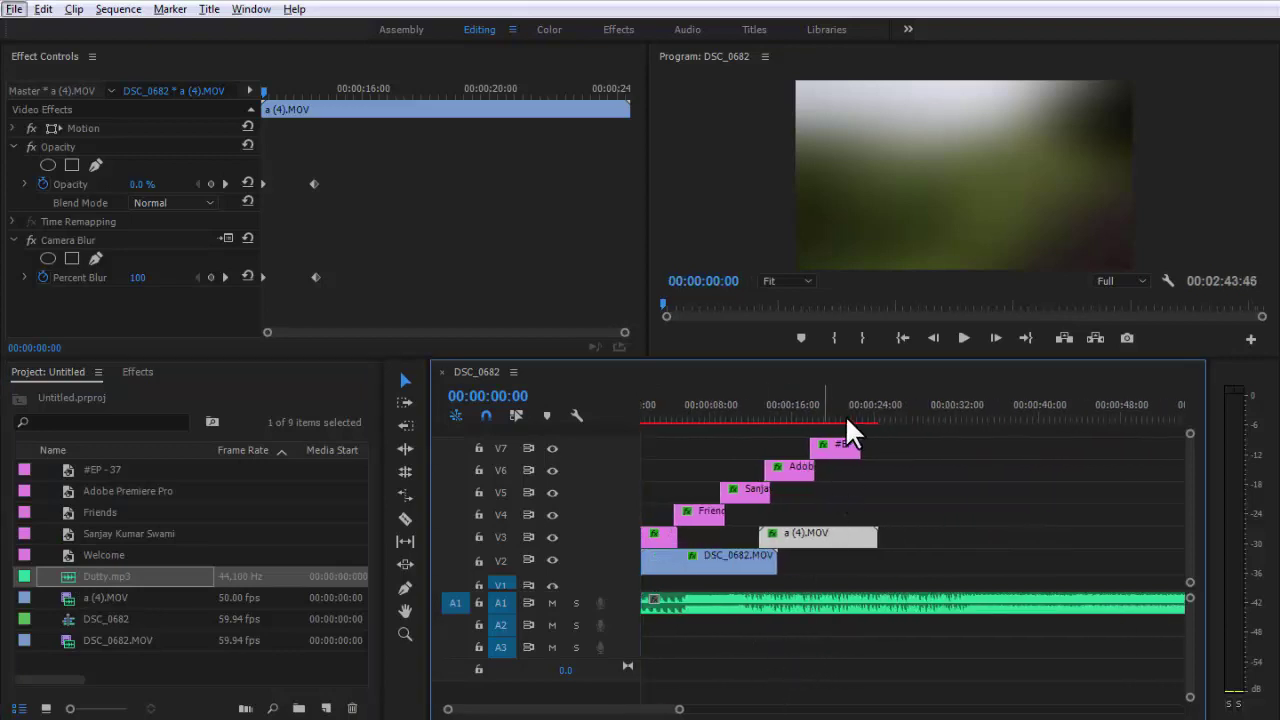
drag(862, 416, 890, 418)
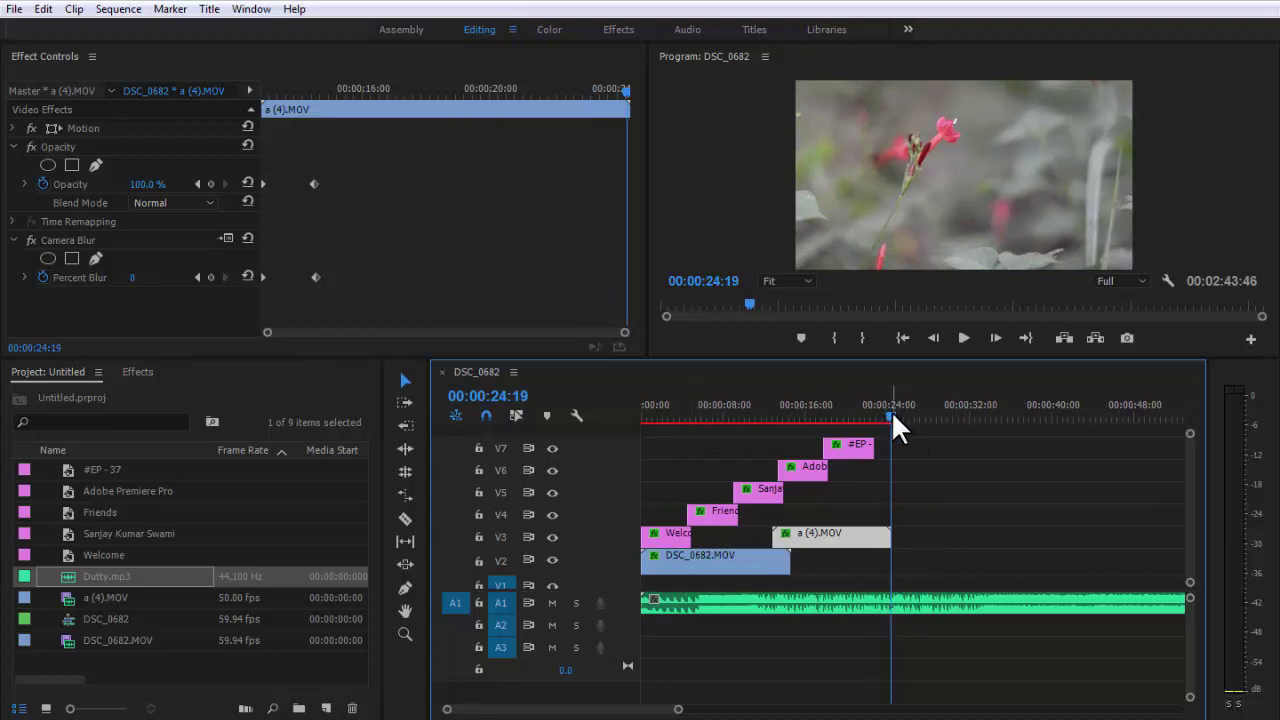
Step: Razor-cut the music at 00:00:25:42 and delete its tail, undoing an accidental clip deletion
key(c)
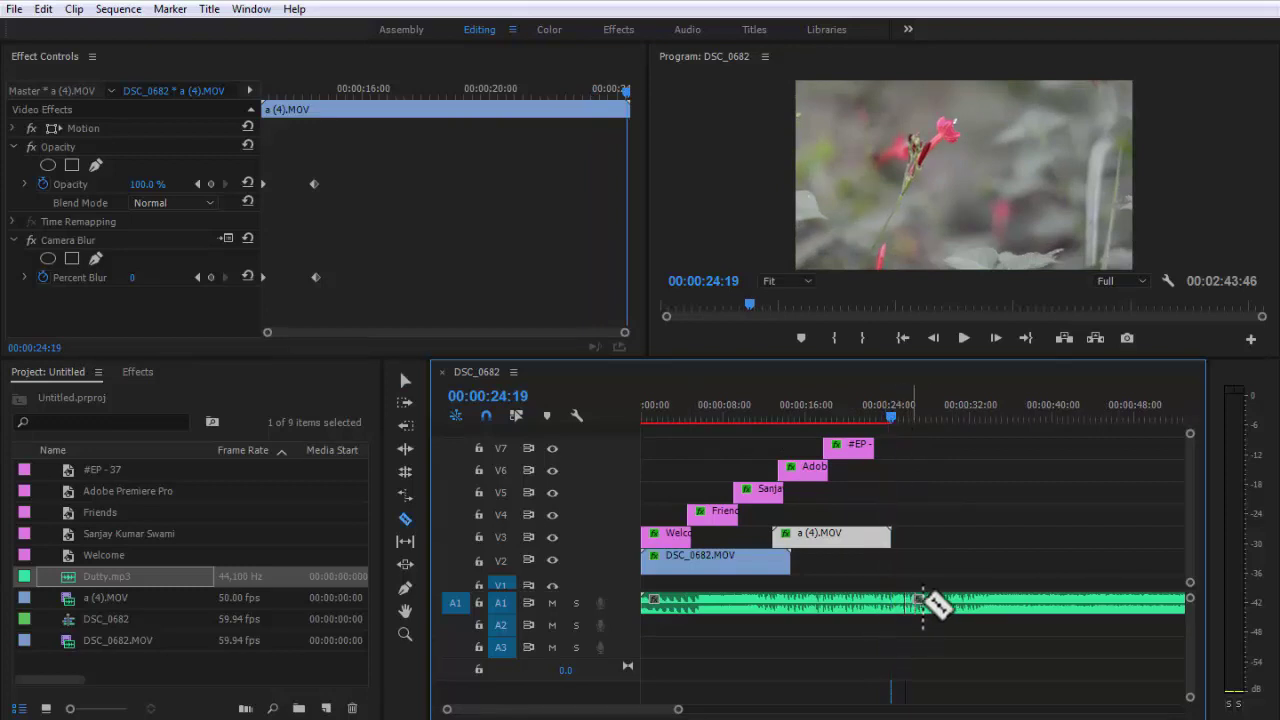
key(Delete)
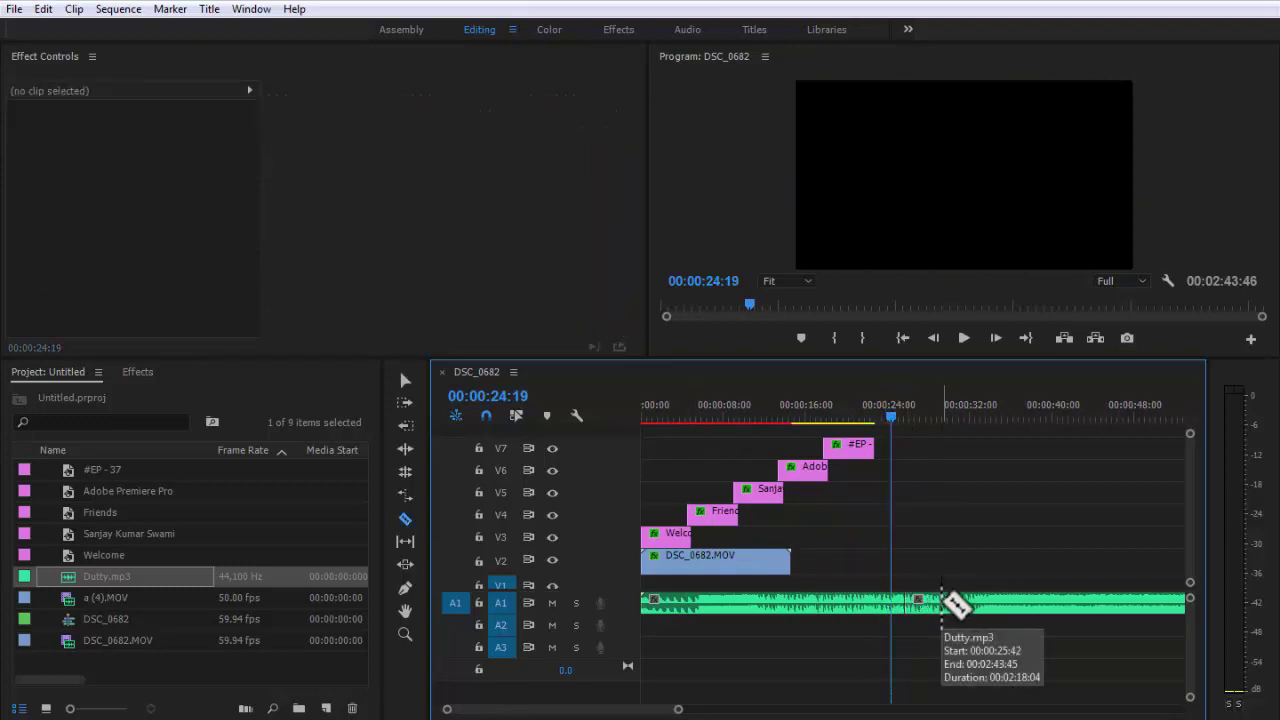
key(ctrl+z)
key(v)
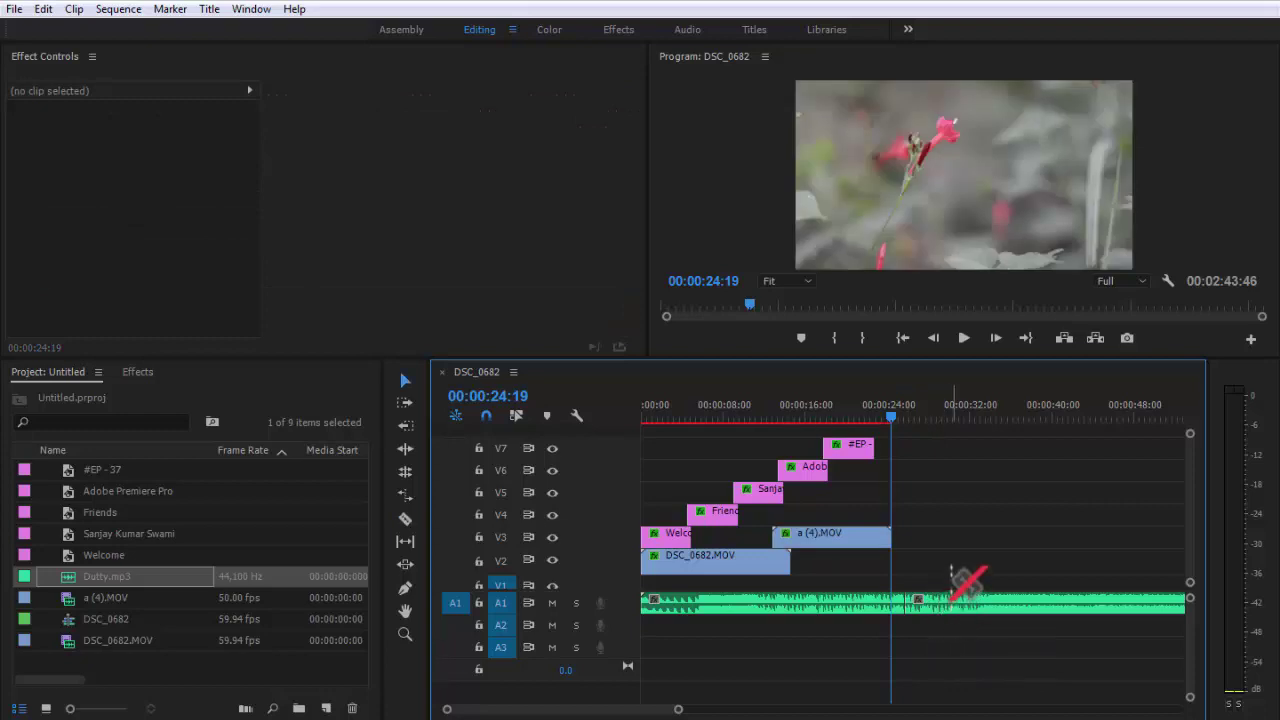
click(948, 600)
key(Delete)
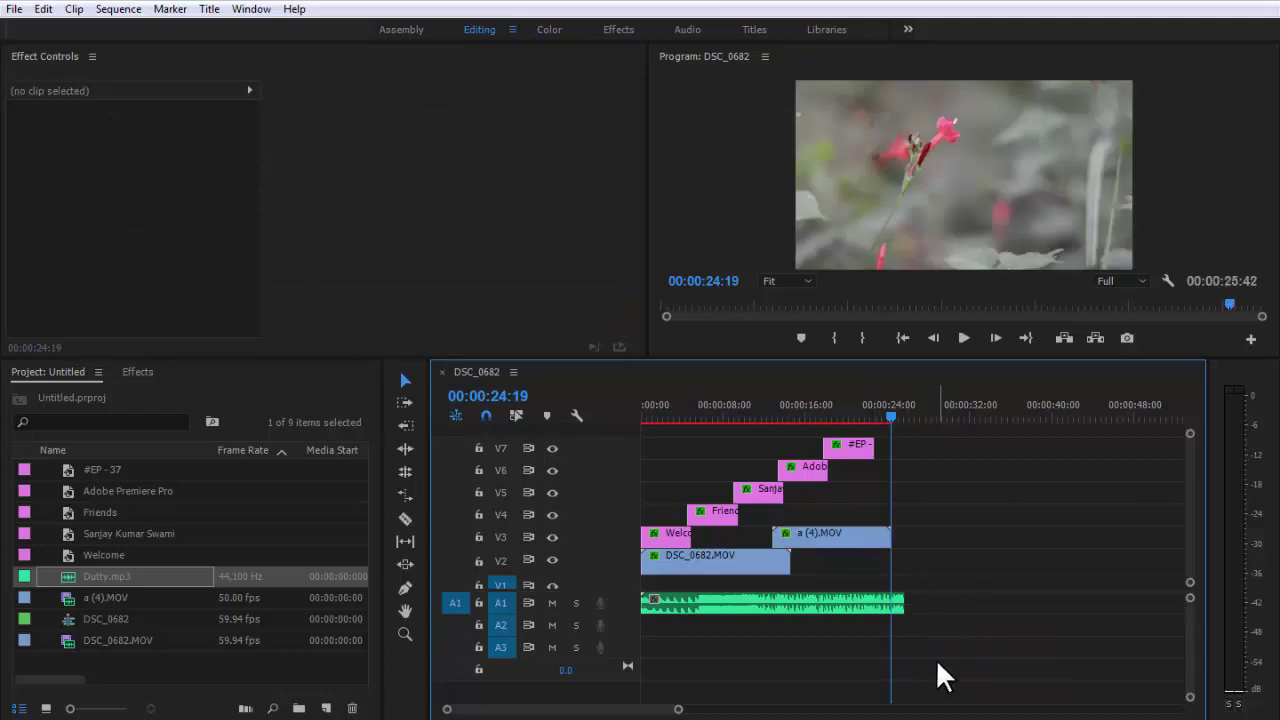
drag(936, 658, 645, 437)
scroll(1187, 496, up, 2)
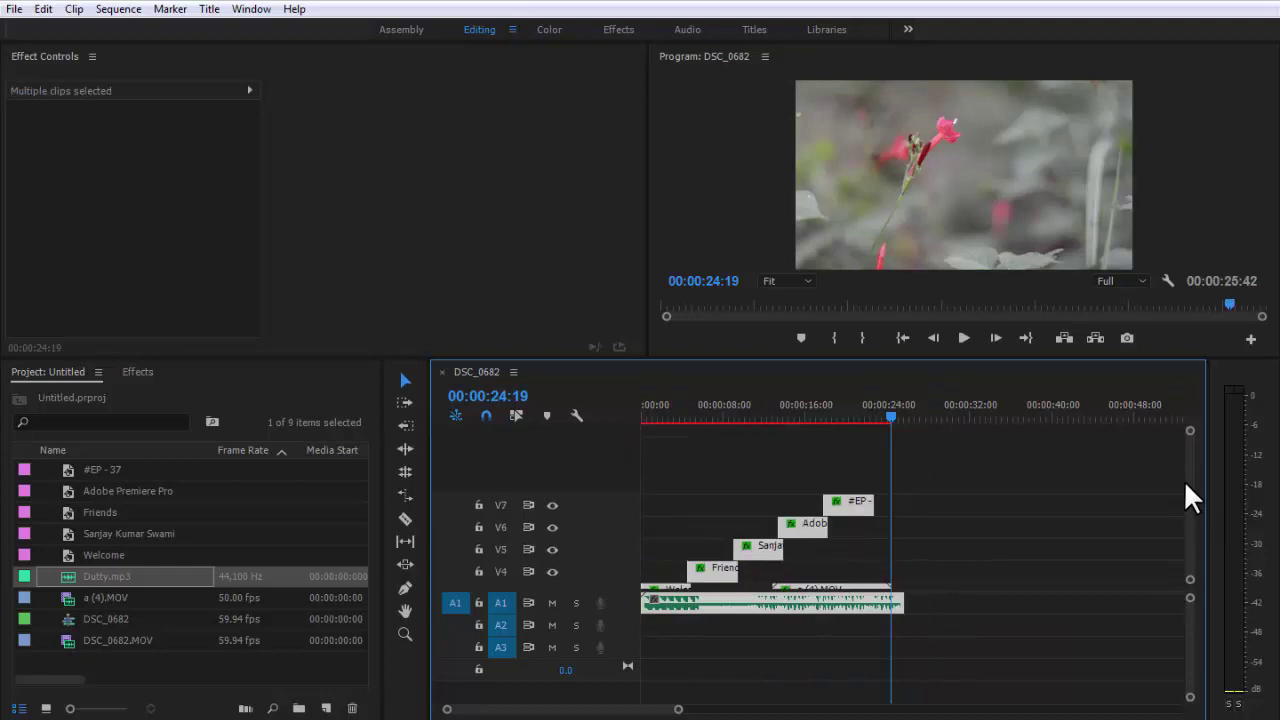
scroll(1190, 470, down, 2)
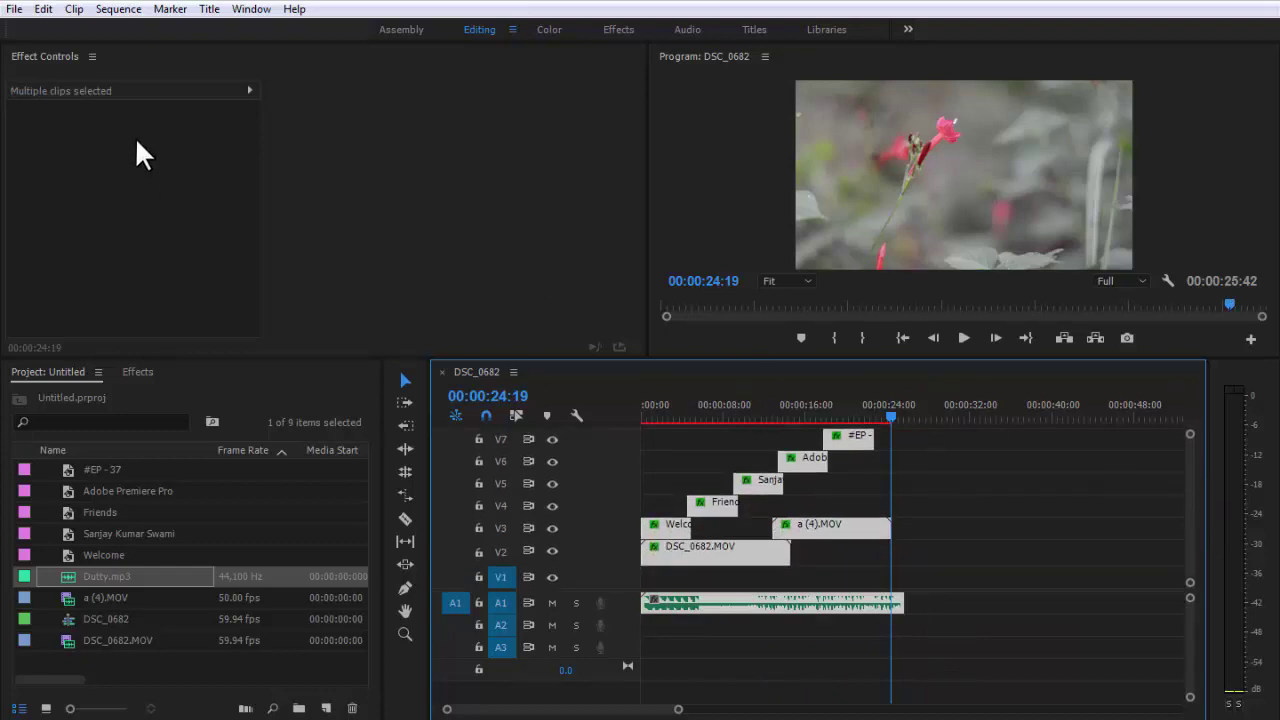
Step: Select all clips including the #EP - 37 title and render the sequence In to Out
click(118, 10)
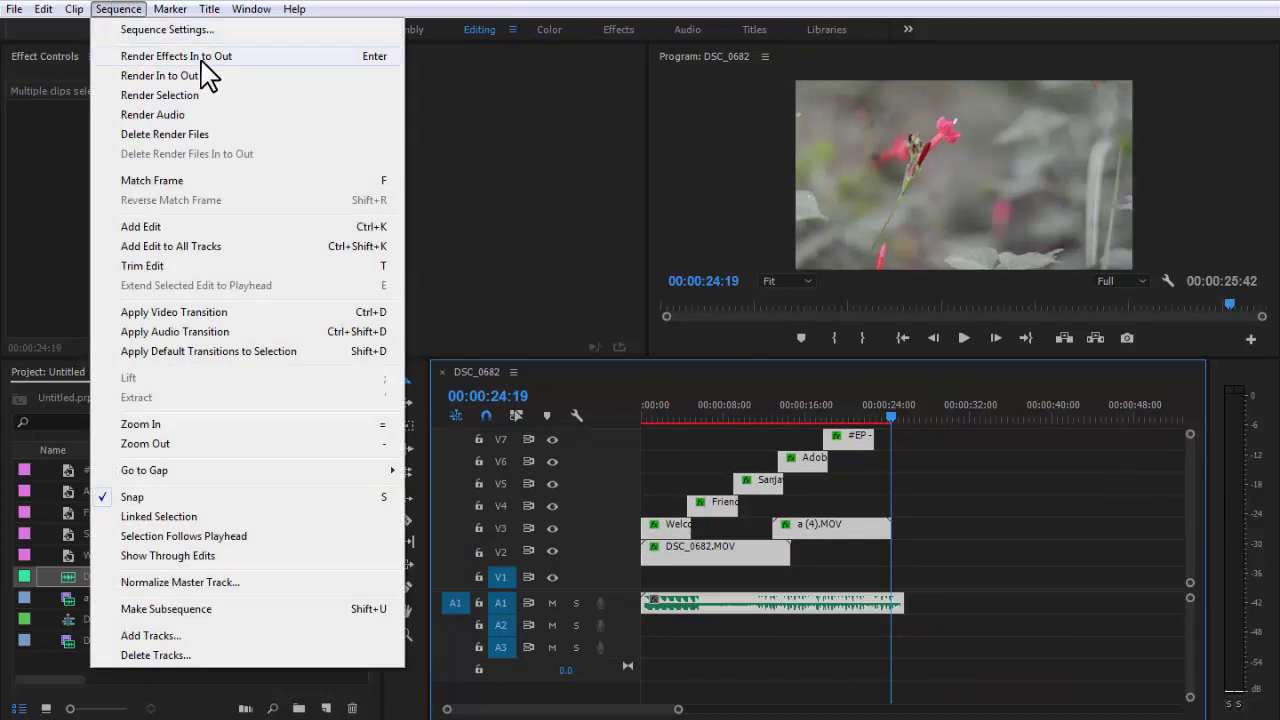
click(831, 405)
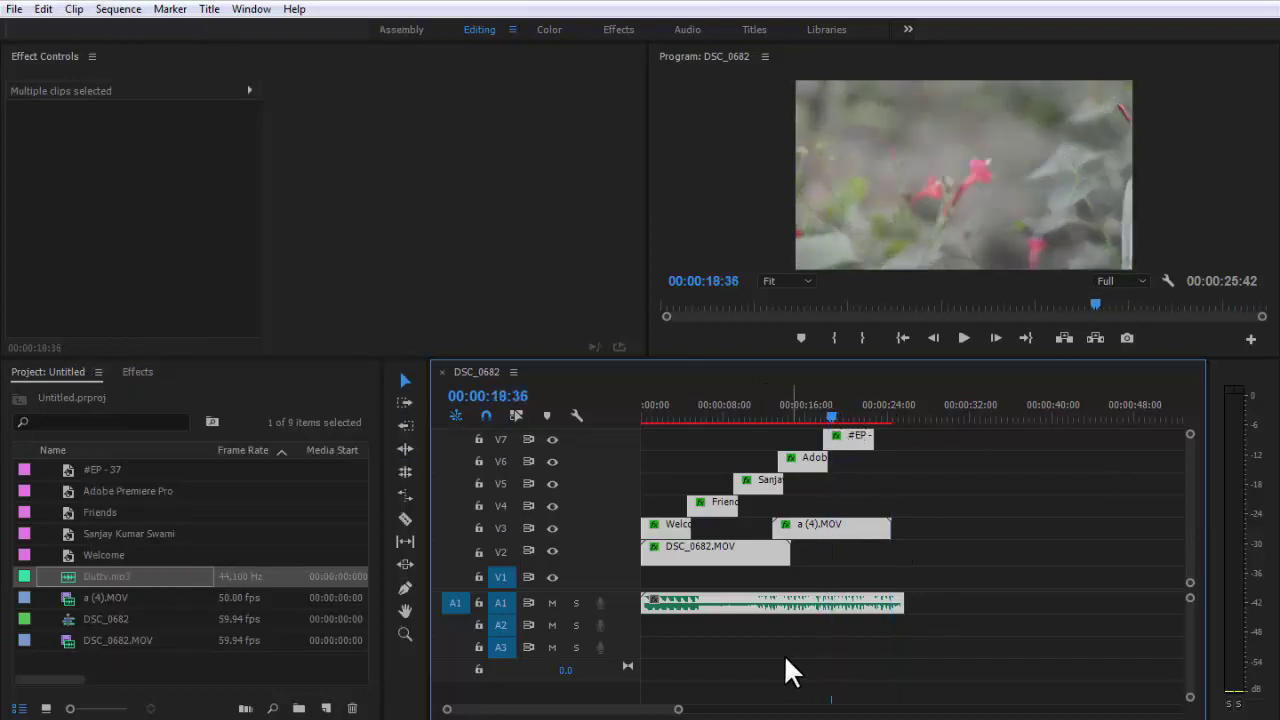
click(761, 606)
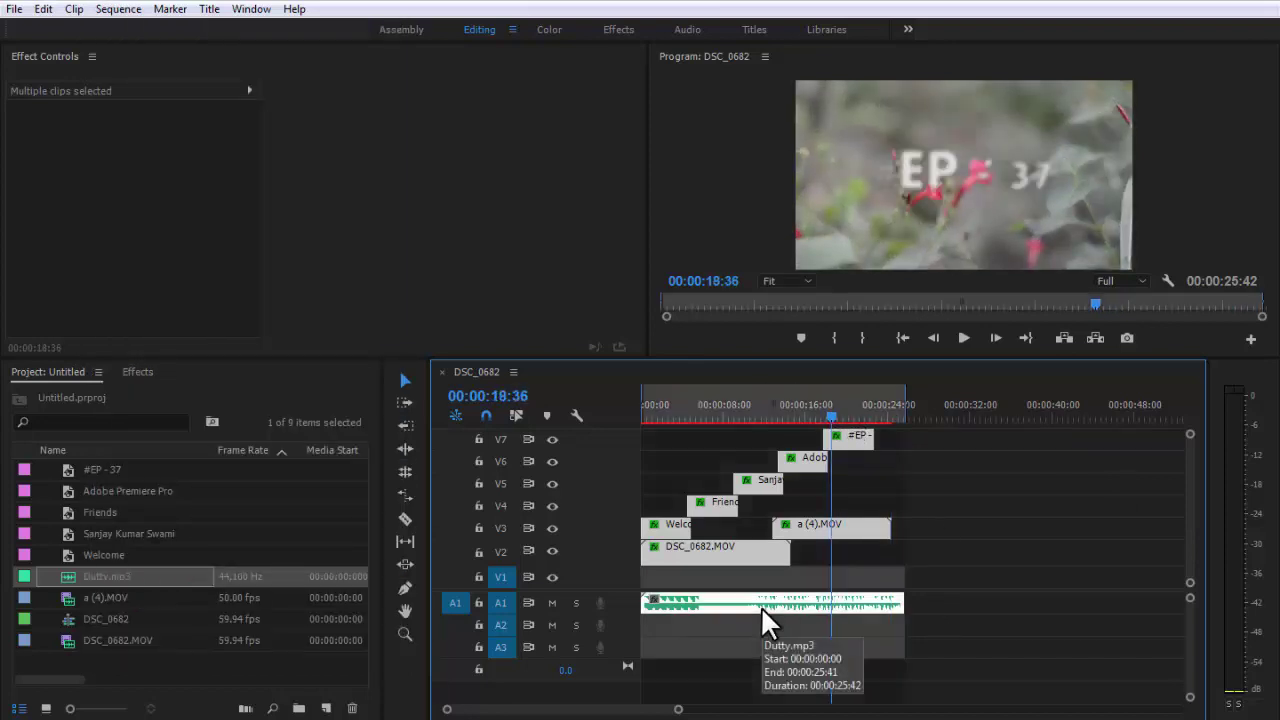
drag(944, 455, 686, 623)
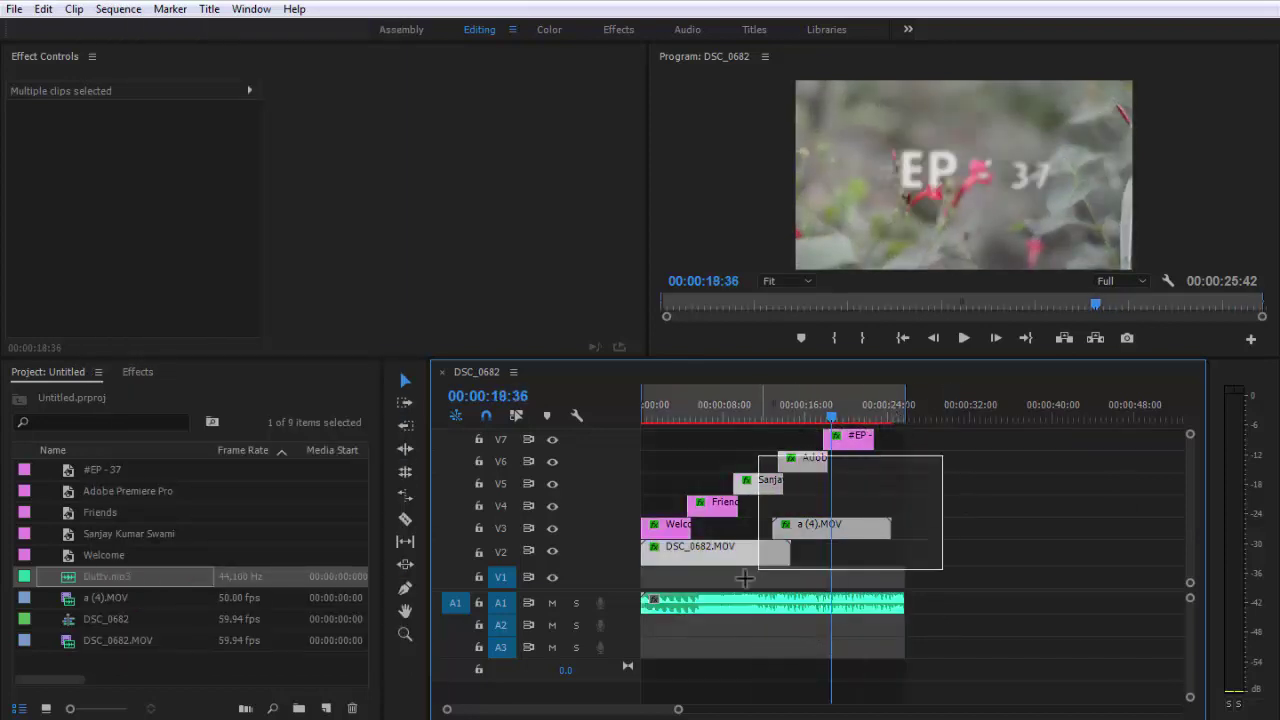
drag(978, 450, 645, 615)
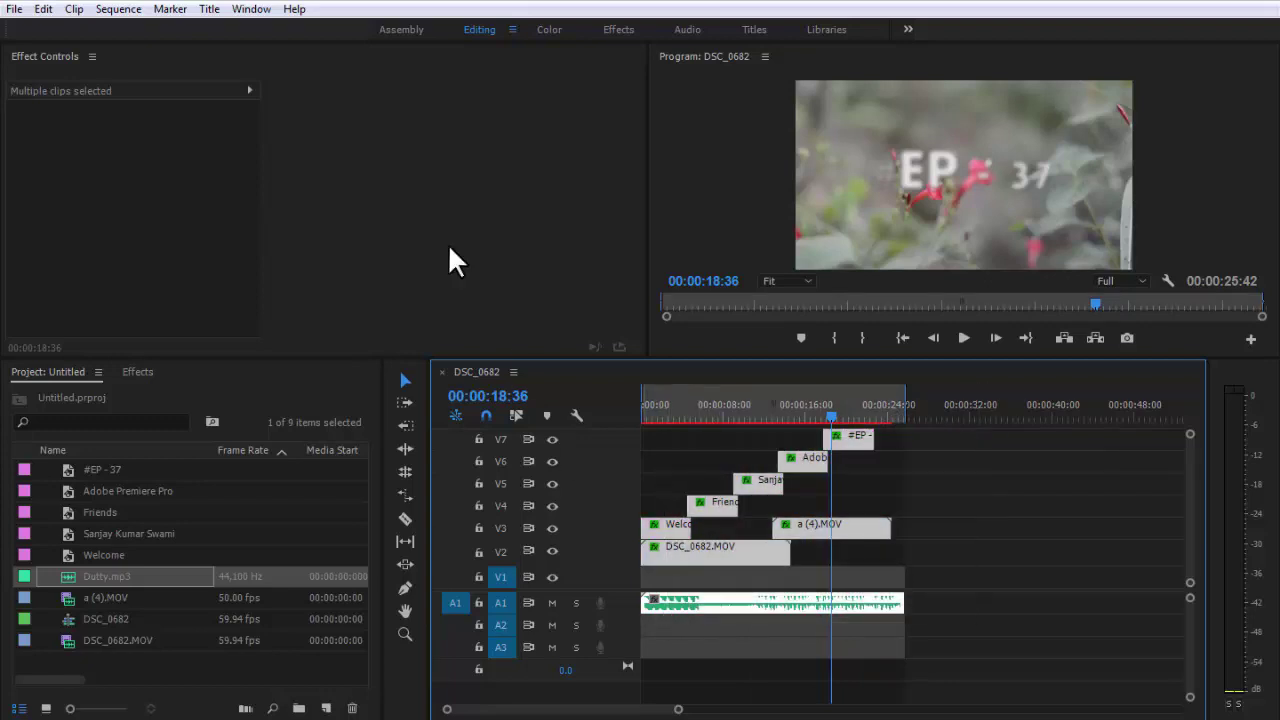
click(120, 10)
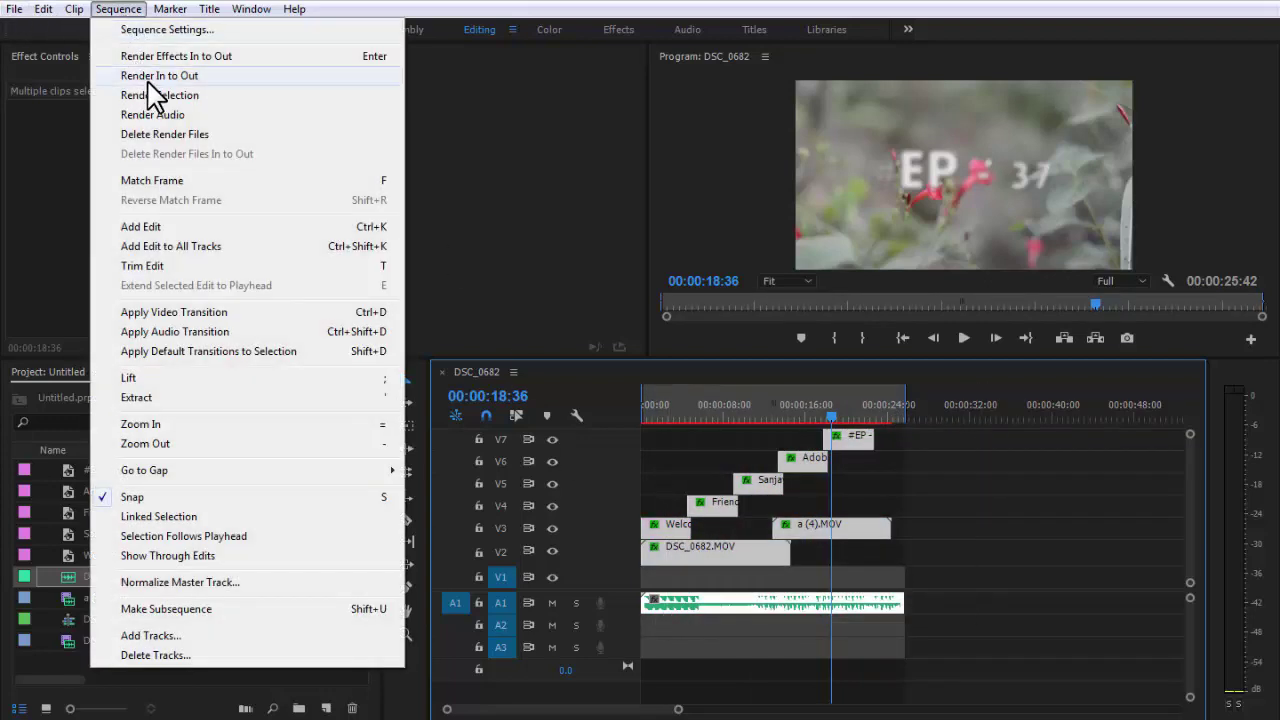
click(149, 76)
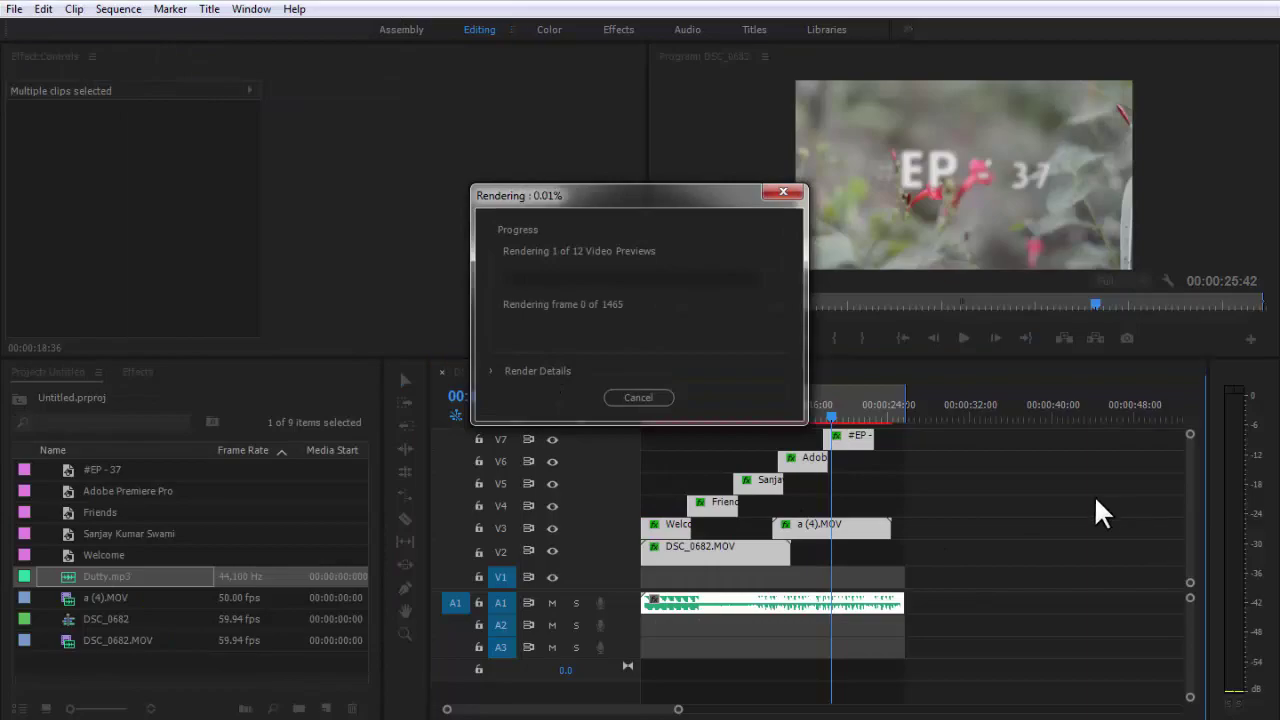